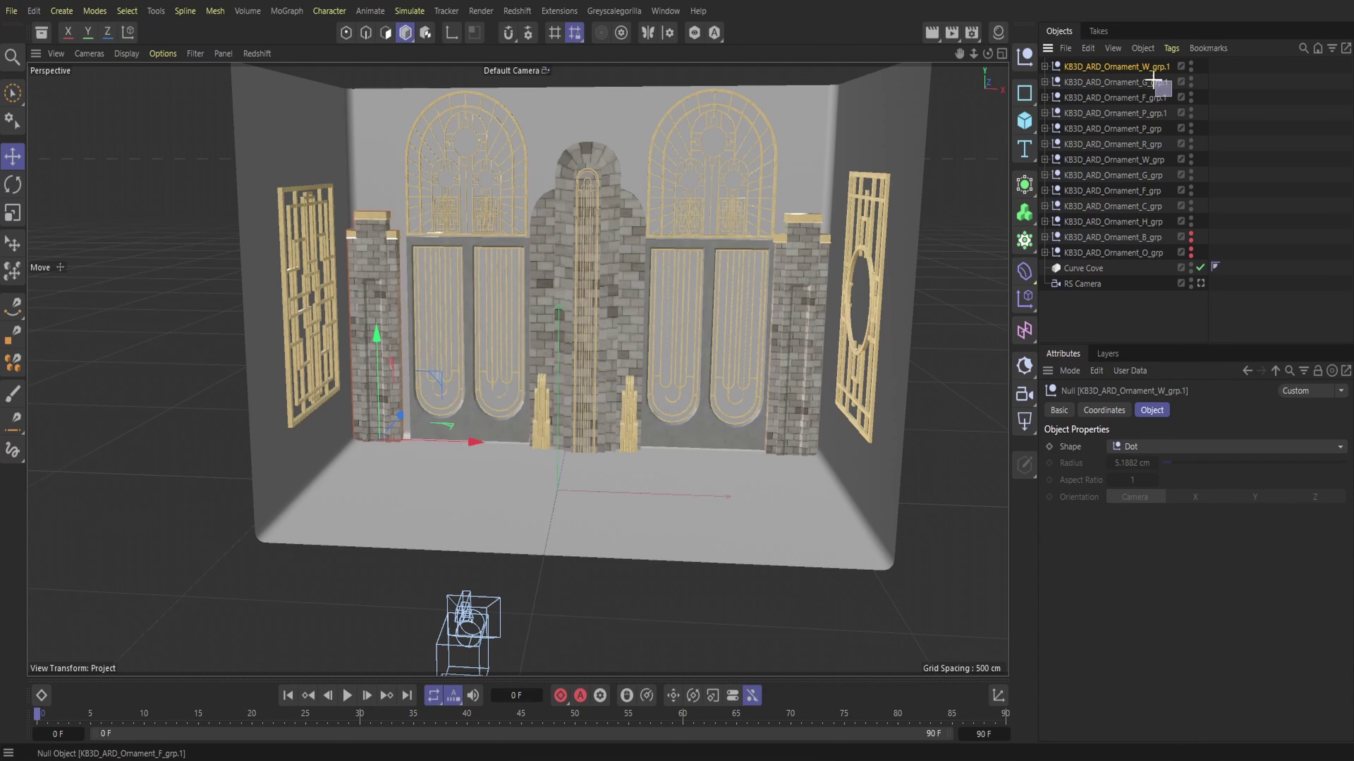
- Nudge the left door panel with its arched ornament toward the left pillar, and shift the central brick column slightly left
left_click_drag(1153, 79, 1153, 79)
left_click_drag(556, 344, 544, 345)
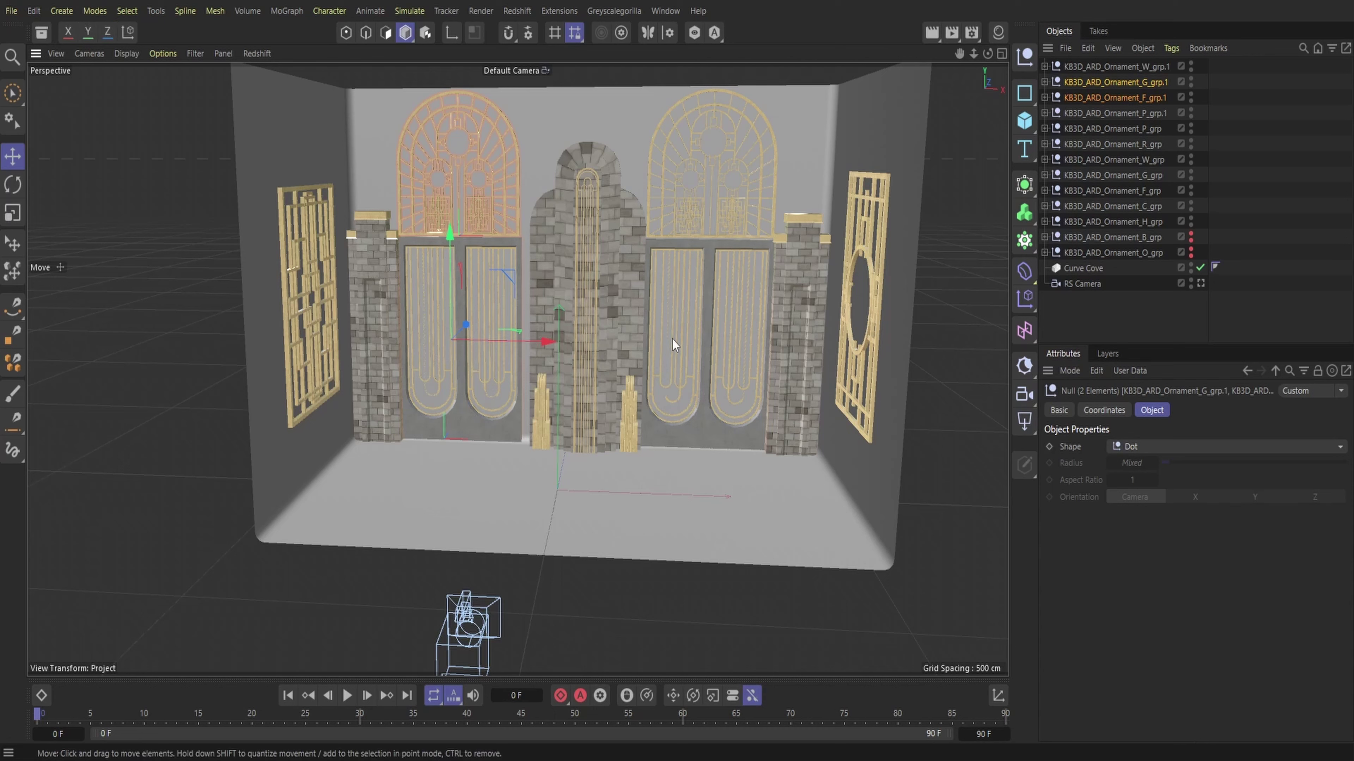
left_click(613, 295)
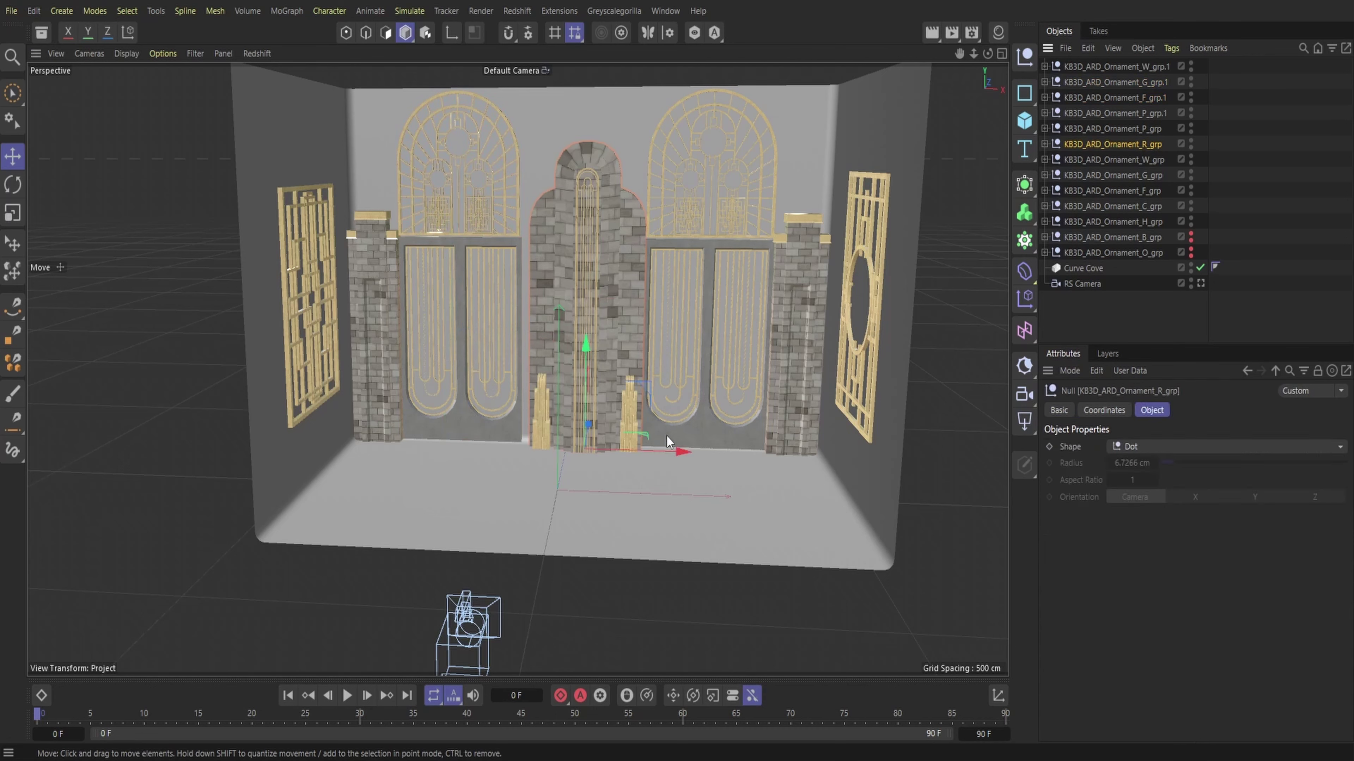
left_click_drag(666, 447, 662, 448)
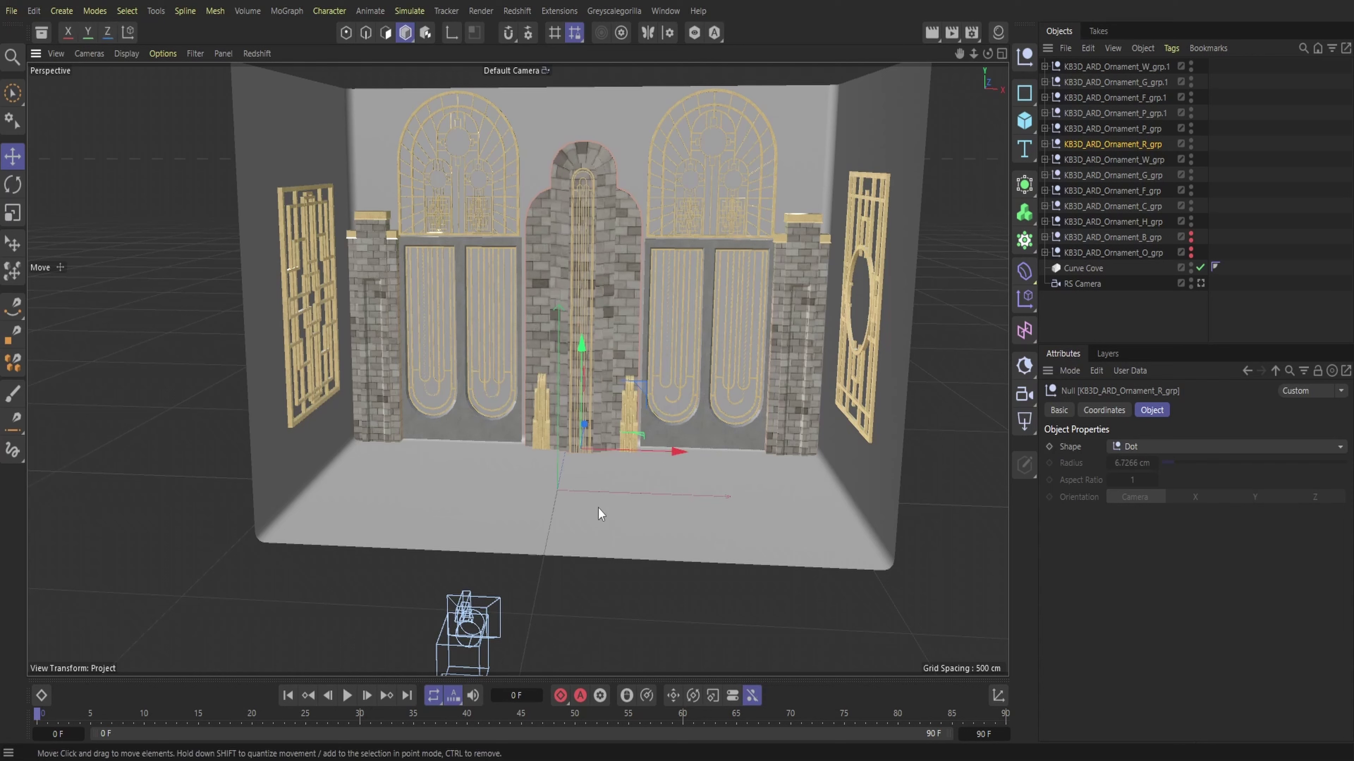
- Shift both small gold ornaments at the base of the central column slightly left to match it, and save the project
left_click(631, 431)
left_click(1101, 113)
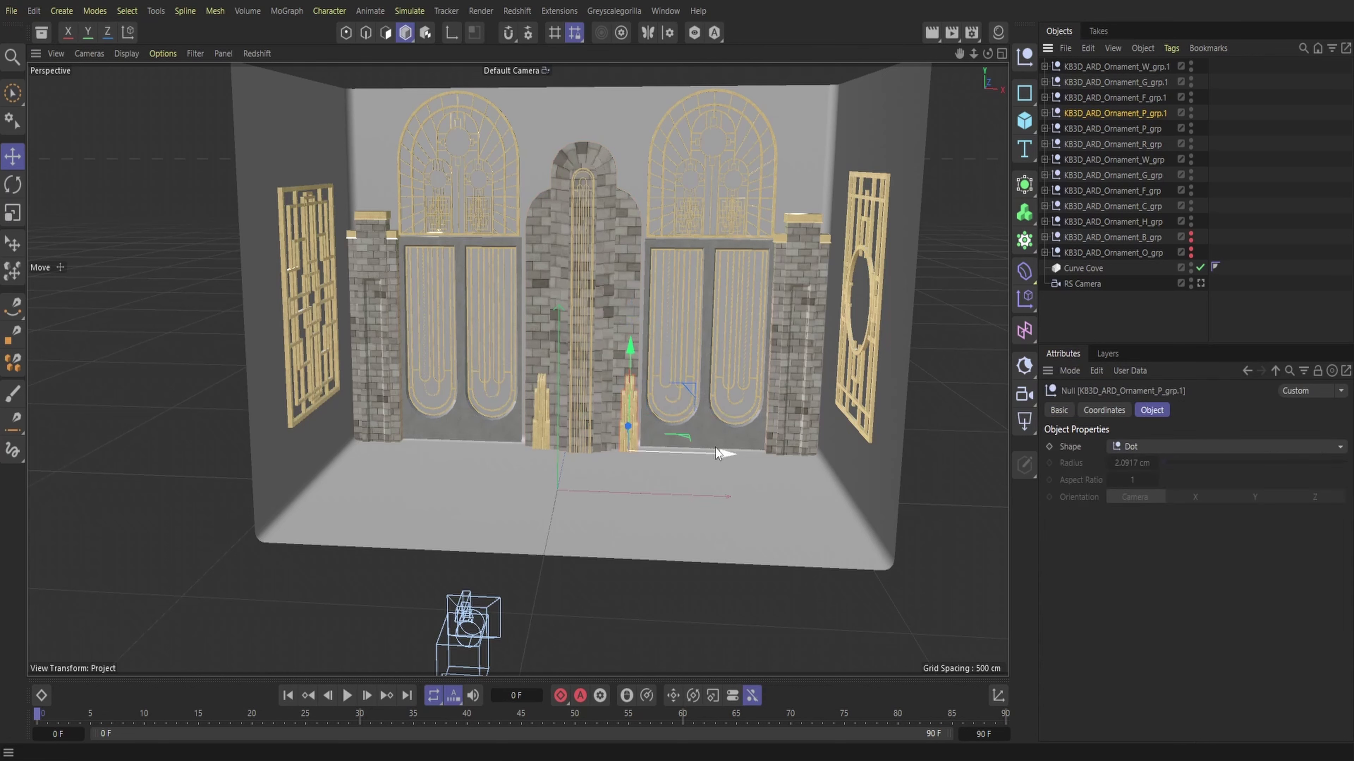
left_click_drag(717, 453, 713, 453)
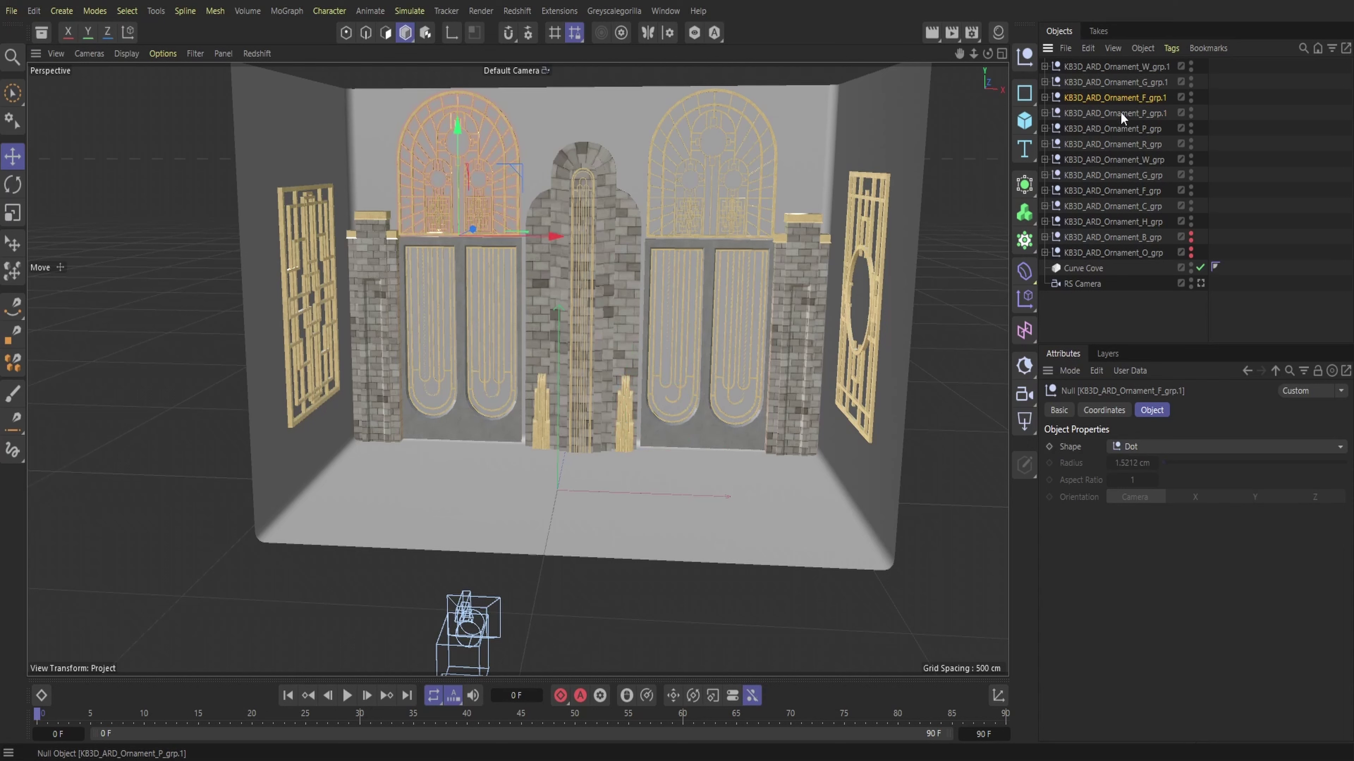
left_click(545, 427)
left_click(1140, 128)
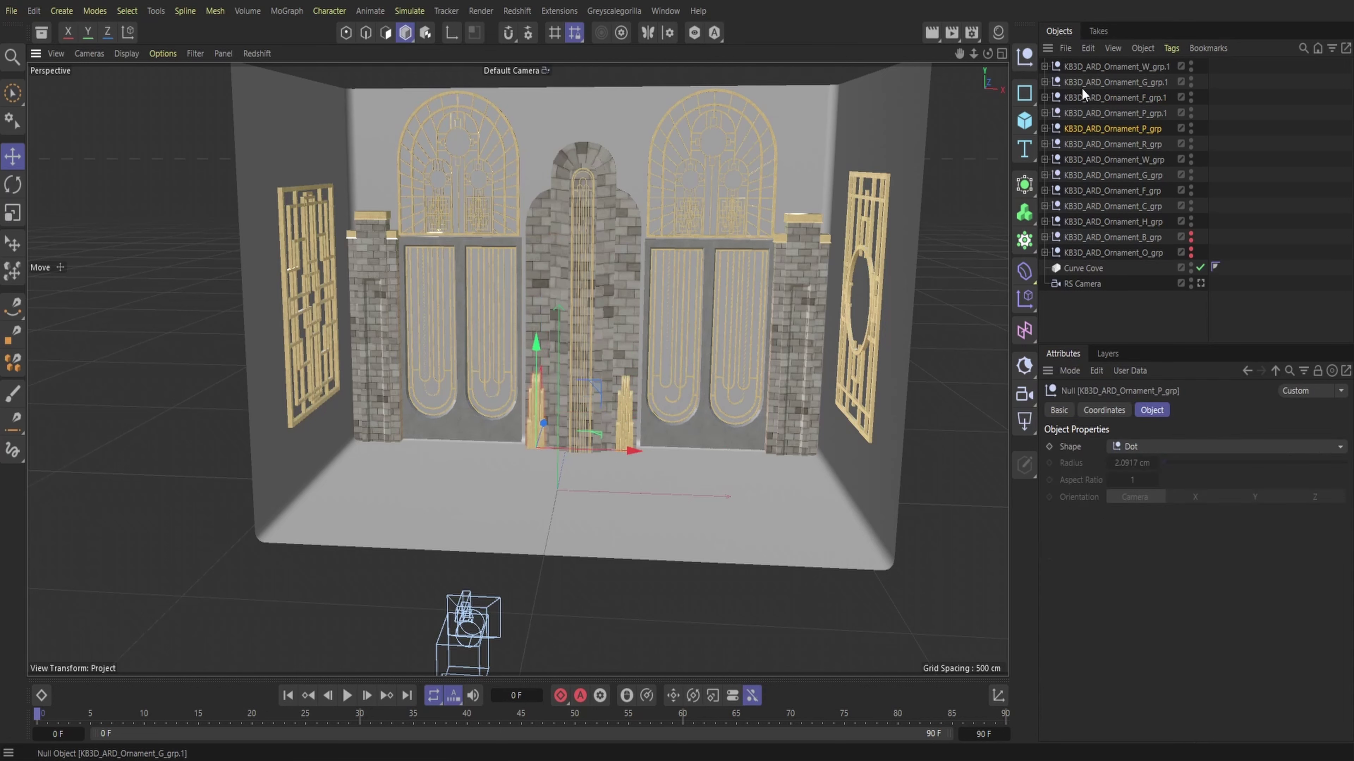
left_click(11, 10)
left_click(144, 204)
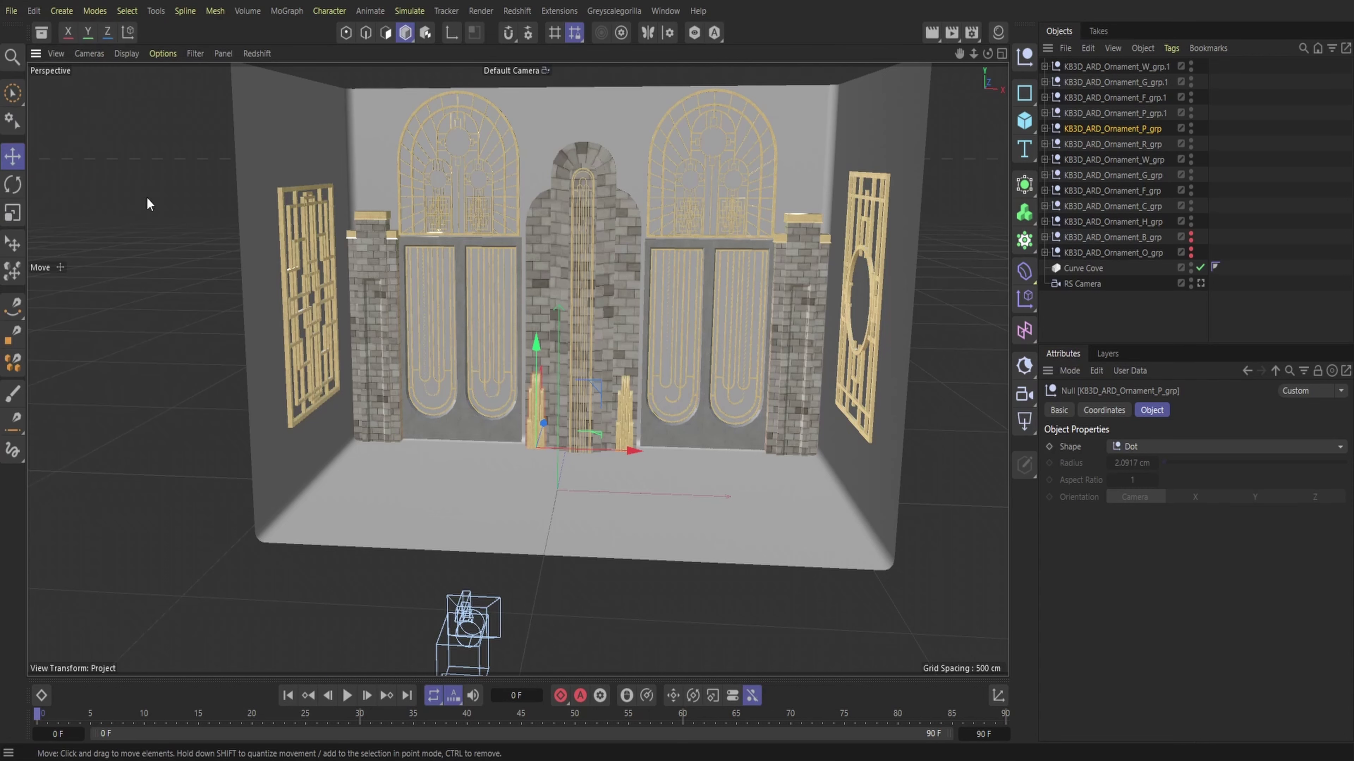
- Open the Redshift RenderView, dock it beside the viewport and render live from RS Camera
left_click(516, 11)
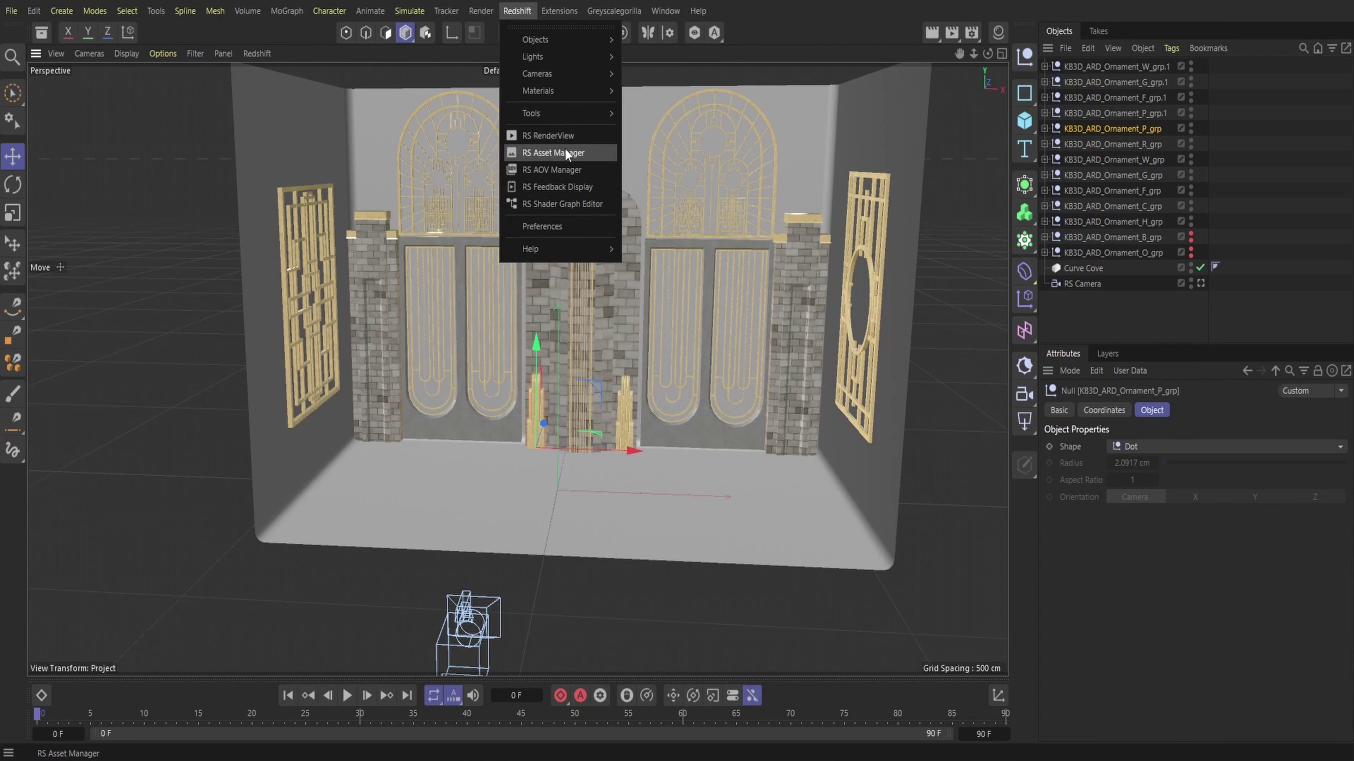
left_click(547, 136)
left_click_drag(581, 152, 86, 128)
left_click(314, 107)
left_click(324, 160)
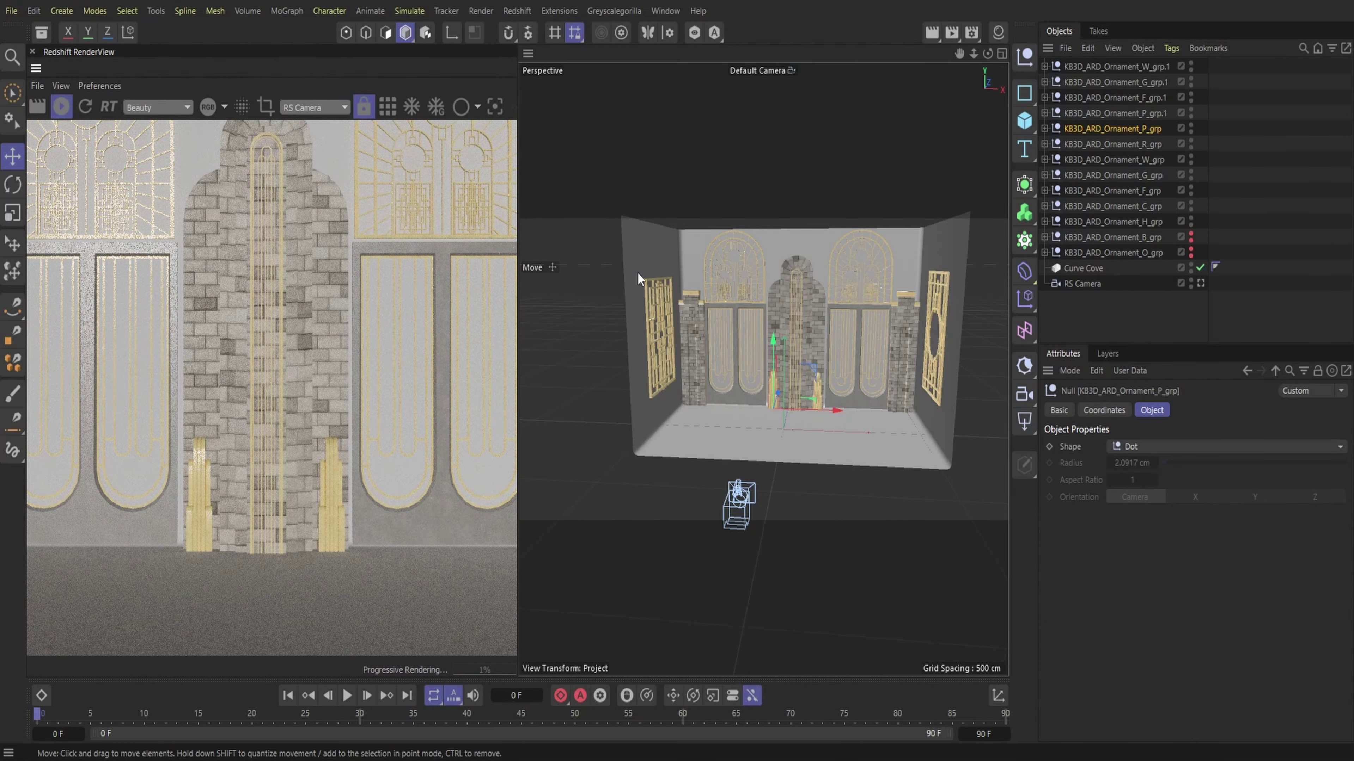
- Look through RS Camera, reframe the shot to include both gold side screens, and give the viewport more width
left_click(767, 69)
left_click(774, 104)
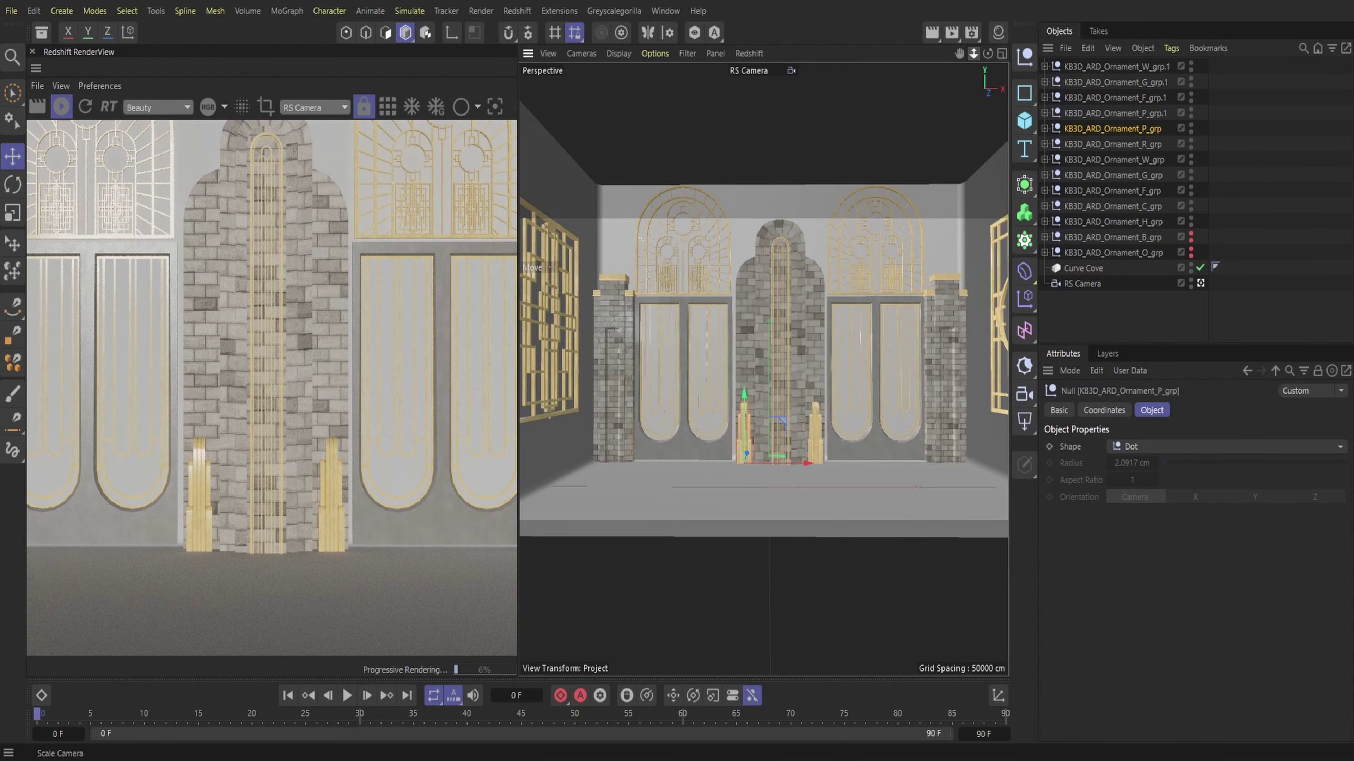
mouse_move(959, 54)
left_mouse_down()
mouse_move(955, 76)
mouse_move(963, 51)
left_mouse_up()
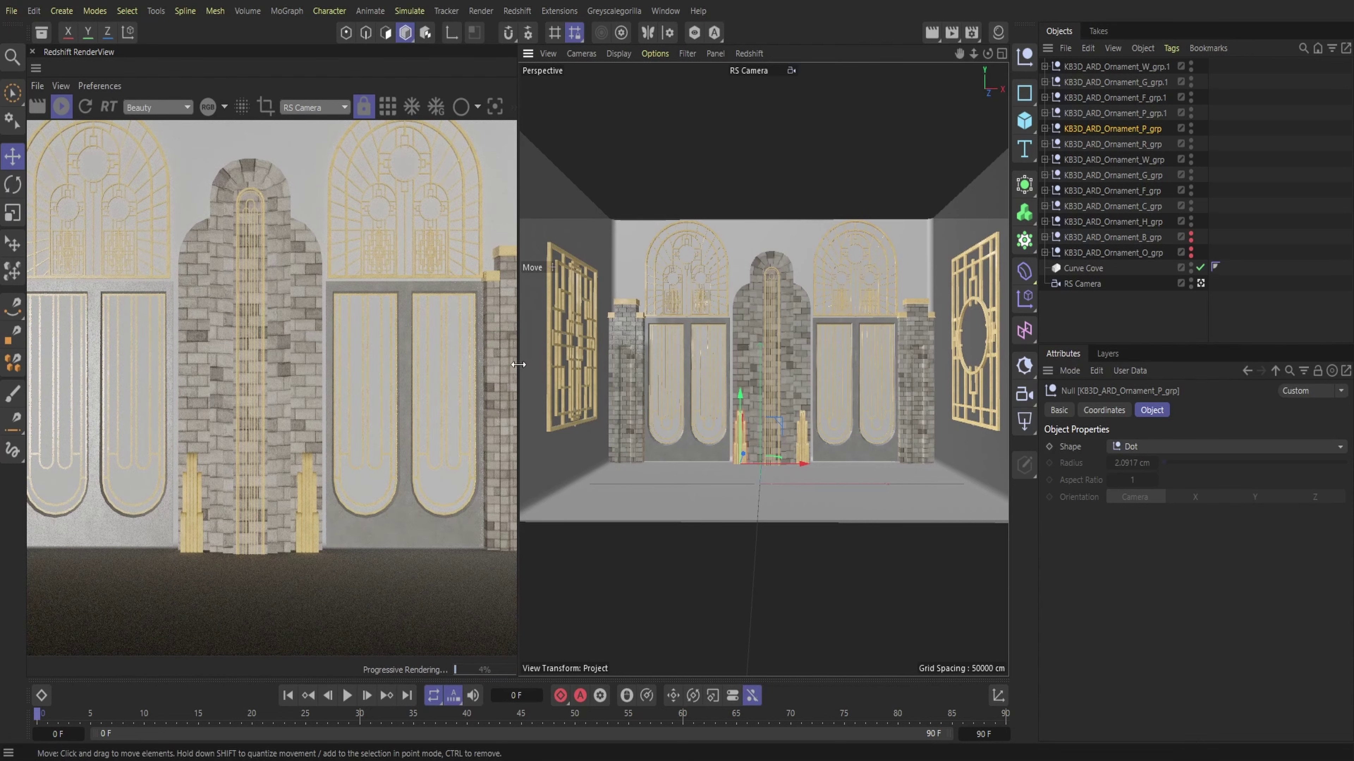
left_click_drag(518, 364, 481, 360)
- From the default camera, add a cube and shape it into a roof slab over the set, about 964 × 10.5 × 618 cm
left_click(743, 70)
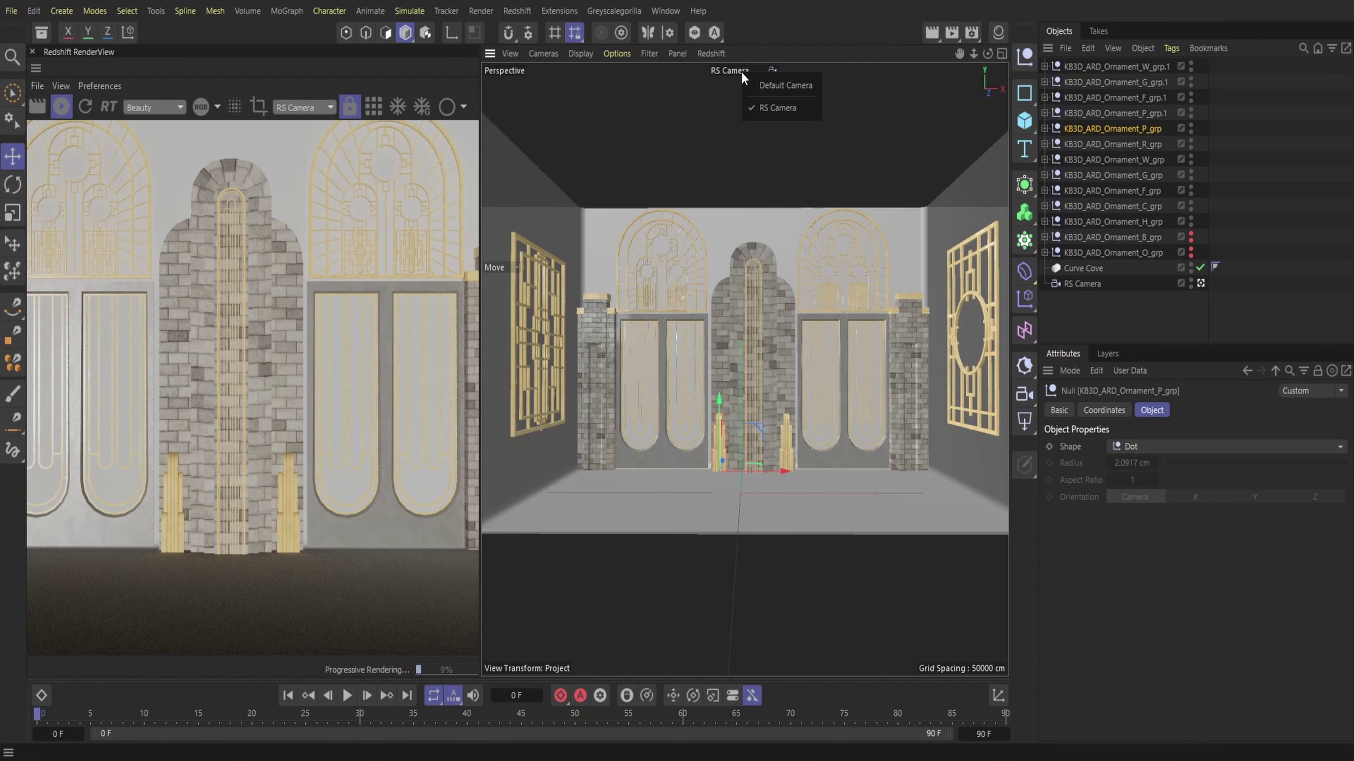
left_click(757, 84)
left_click_drag(1024, 122, 1065, 154)
left_click_drag(766, 410, 914, 234)
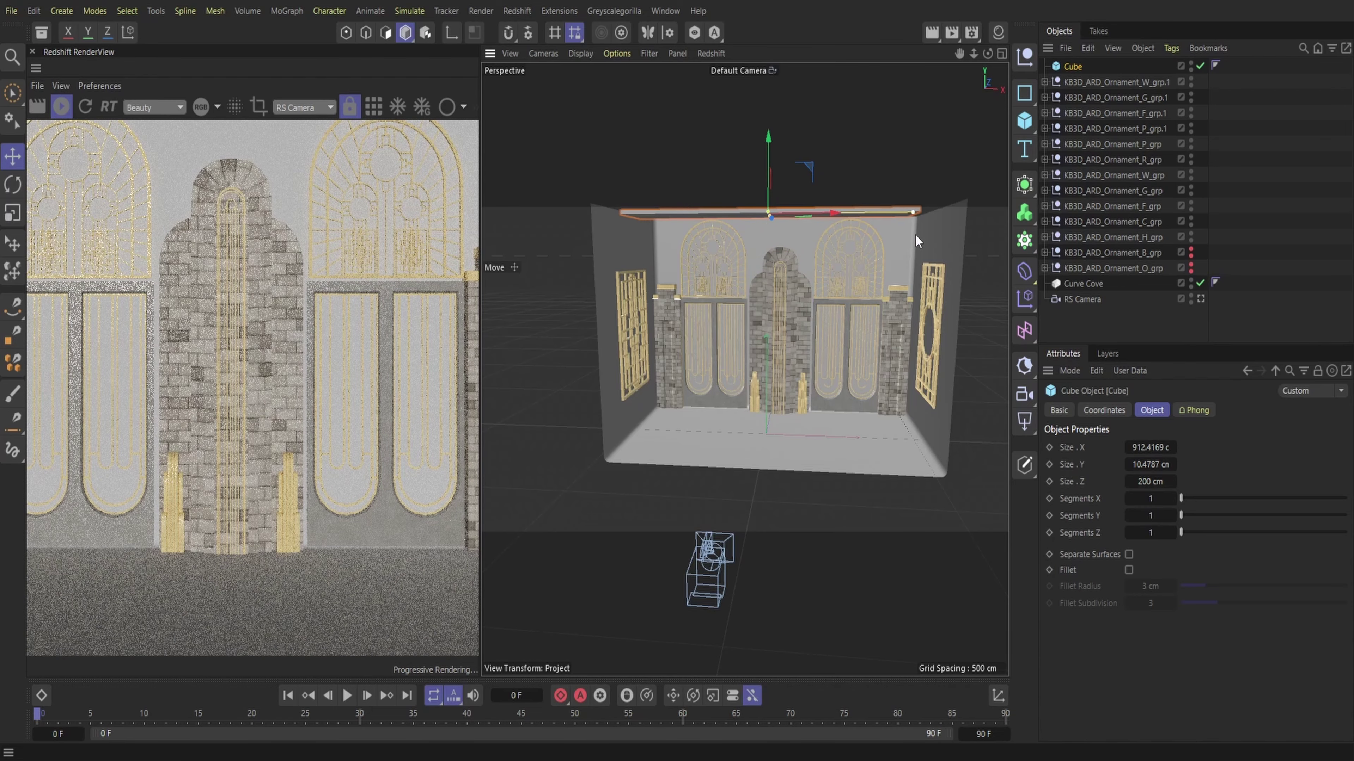
left_click_drag(989, 56, 773, 249)
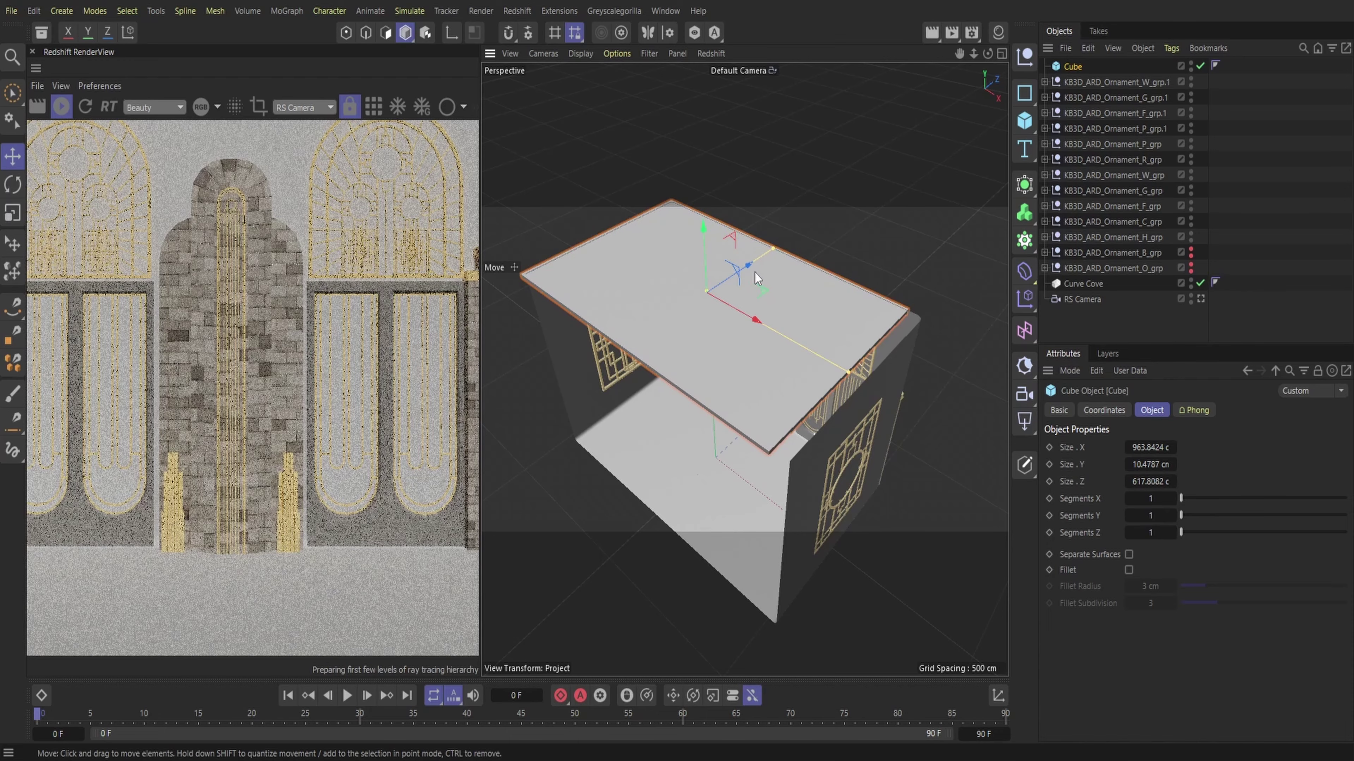
left_click_drag(749, 322, 759, 325)
- Raise the roof slab slightly, widen it to about 1097 cm in X, and check it through RS Camera
left_click_drag(988, 54, 933, 4)
left_click_drag(656, 326, 655, 317)
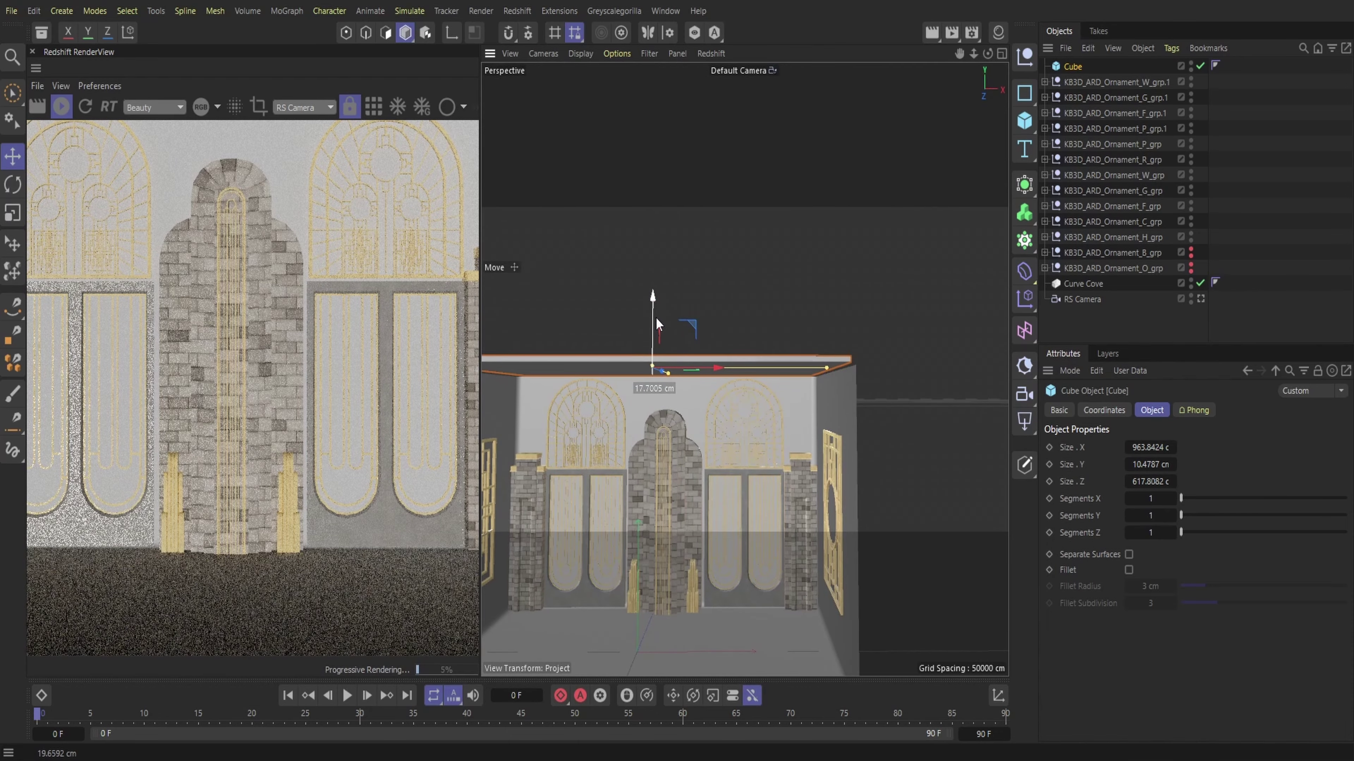
left_click(661, 398)
left_click_drag(666, 377, 663, 371)
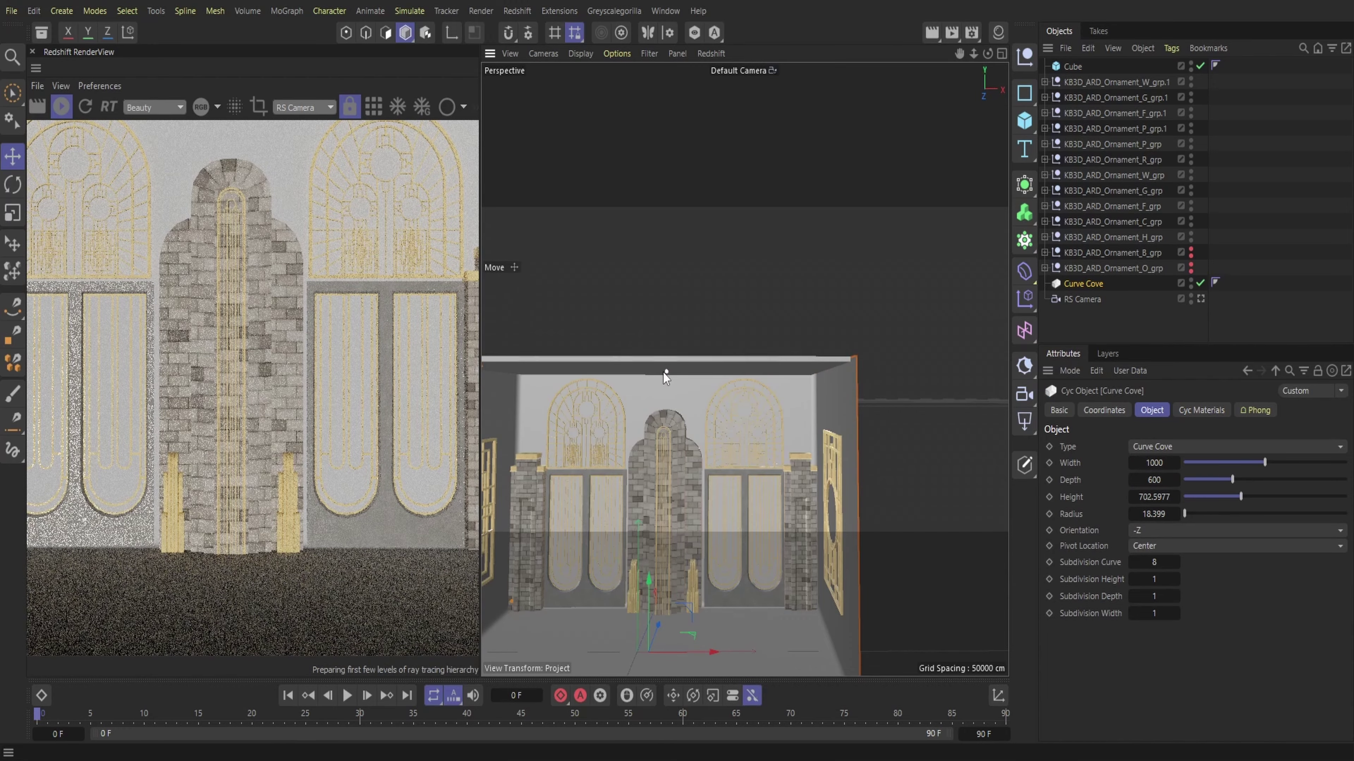
left_click_drag(987, 54, 918, 174)
left_click(677, 400)
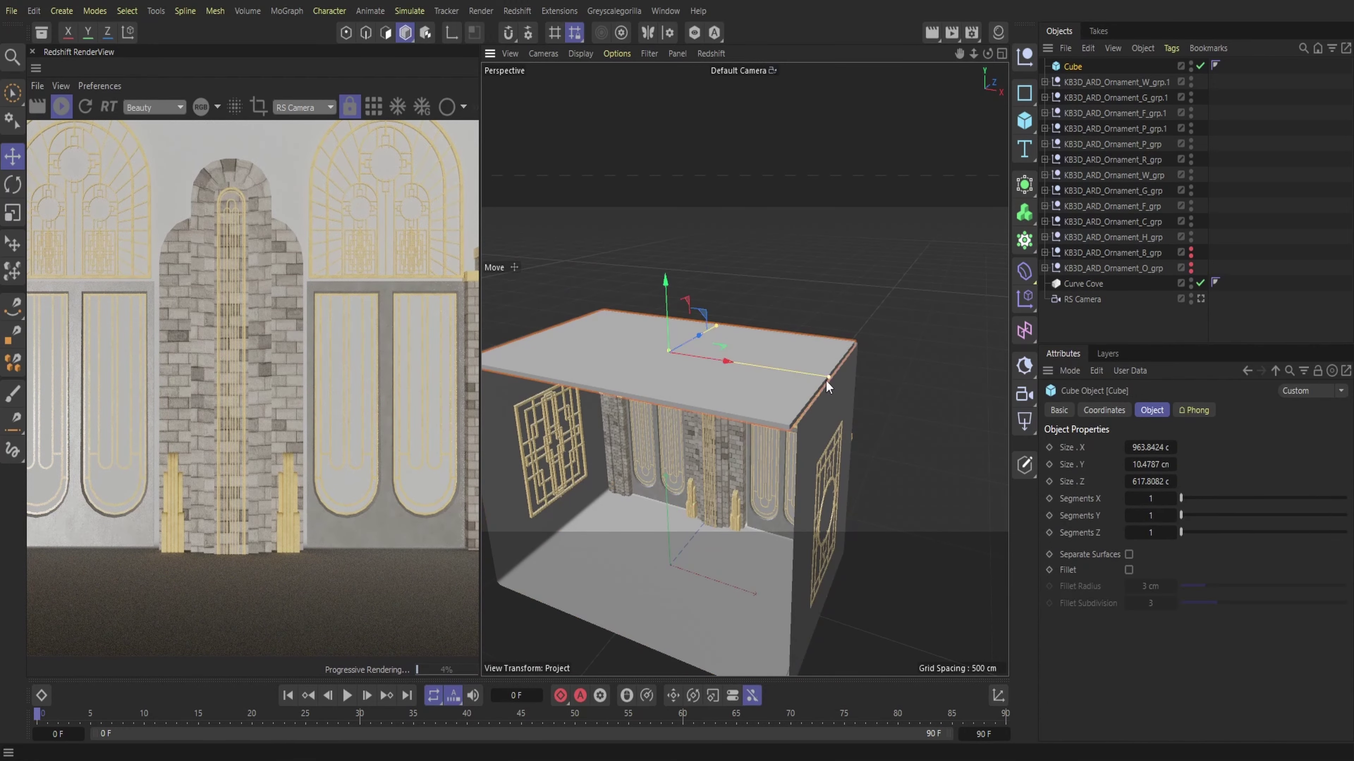
left_click_drag(826, 380, 851, 384)
left_click(759, 74)
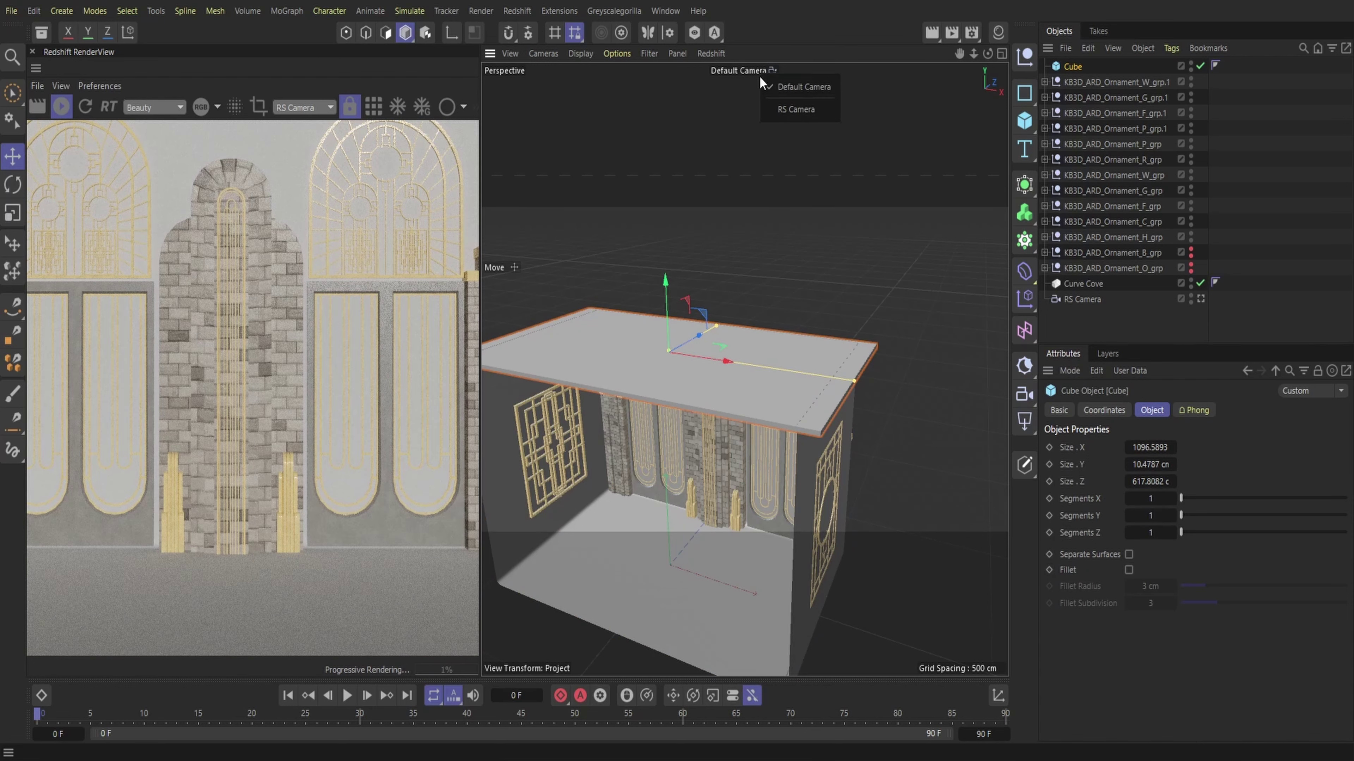
left_click(775, 108)
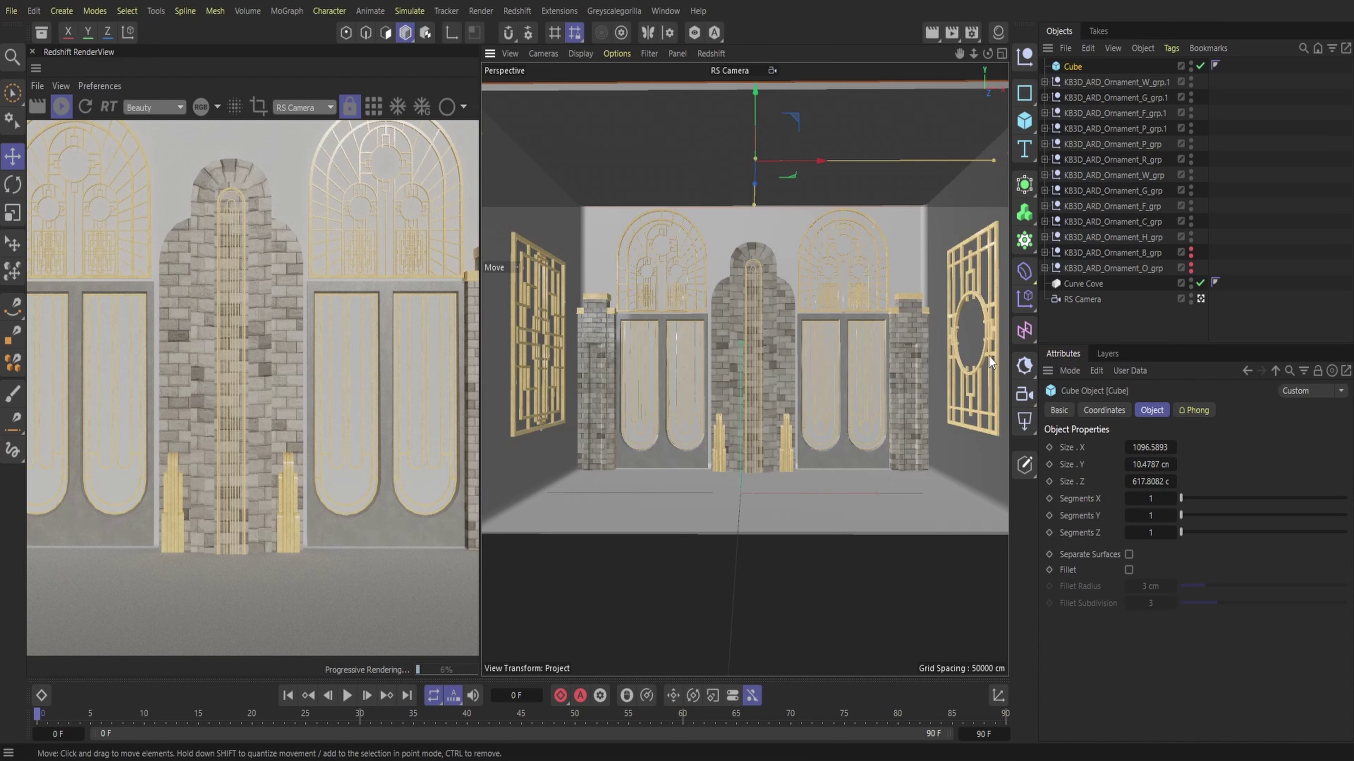
- From the default camera, add a Redshift area light and move it about 450 cm along X, outside the right wall
left_click(735, 71)
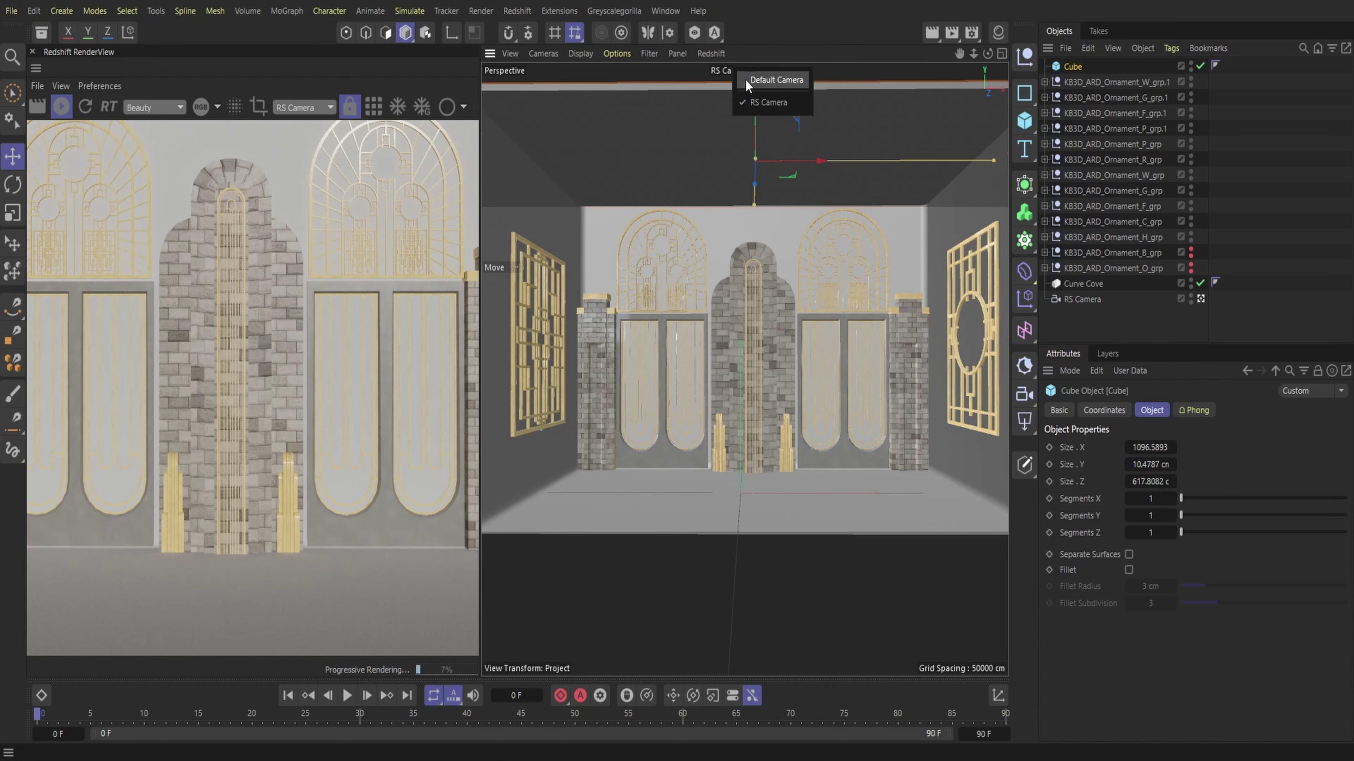
left_click(746, 80)
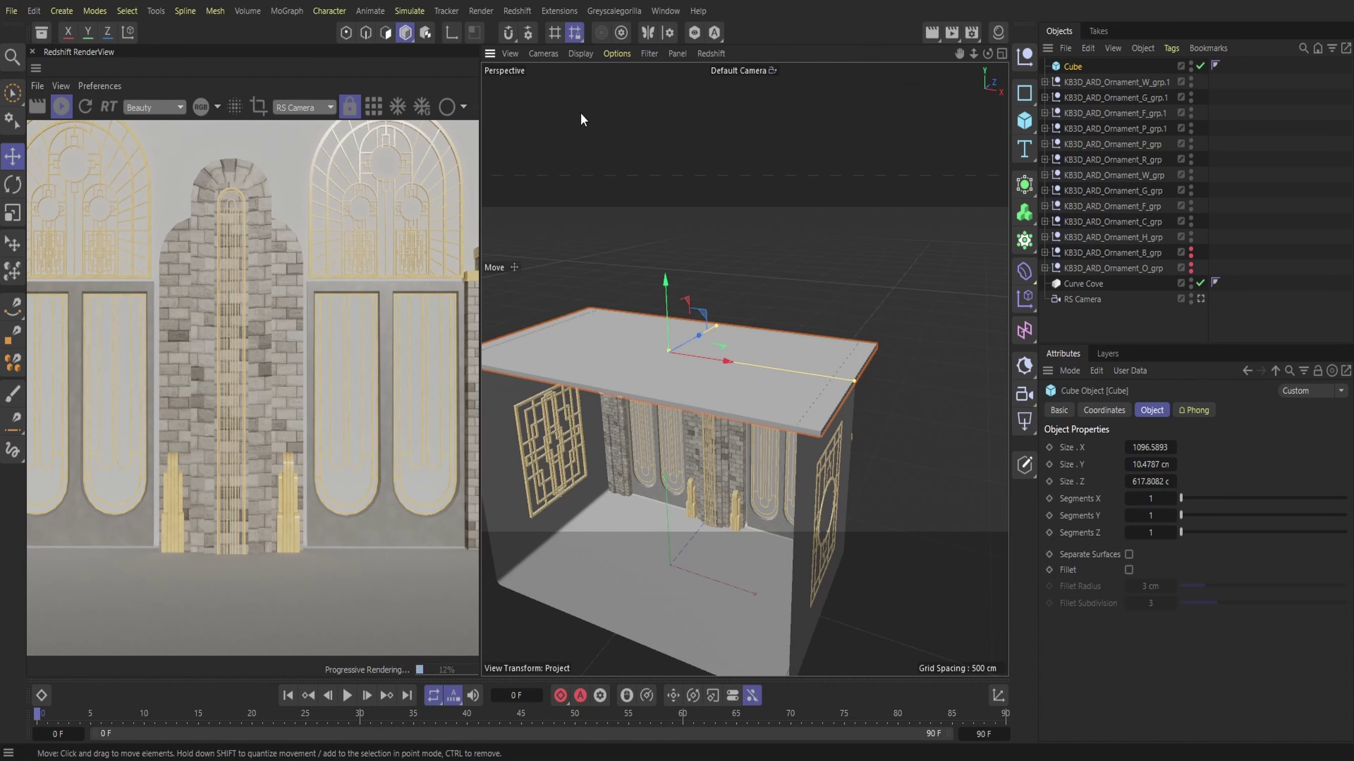
left_click_drag(959, 54, 938, 29)
left_click(516, 11)
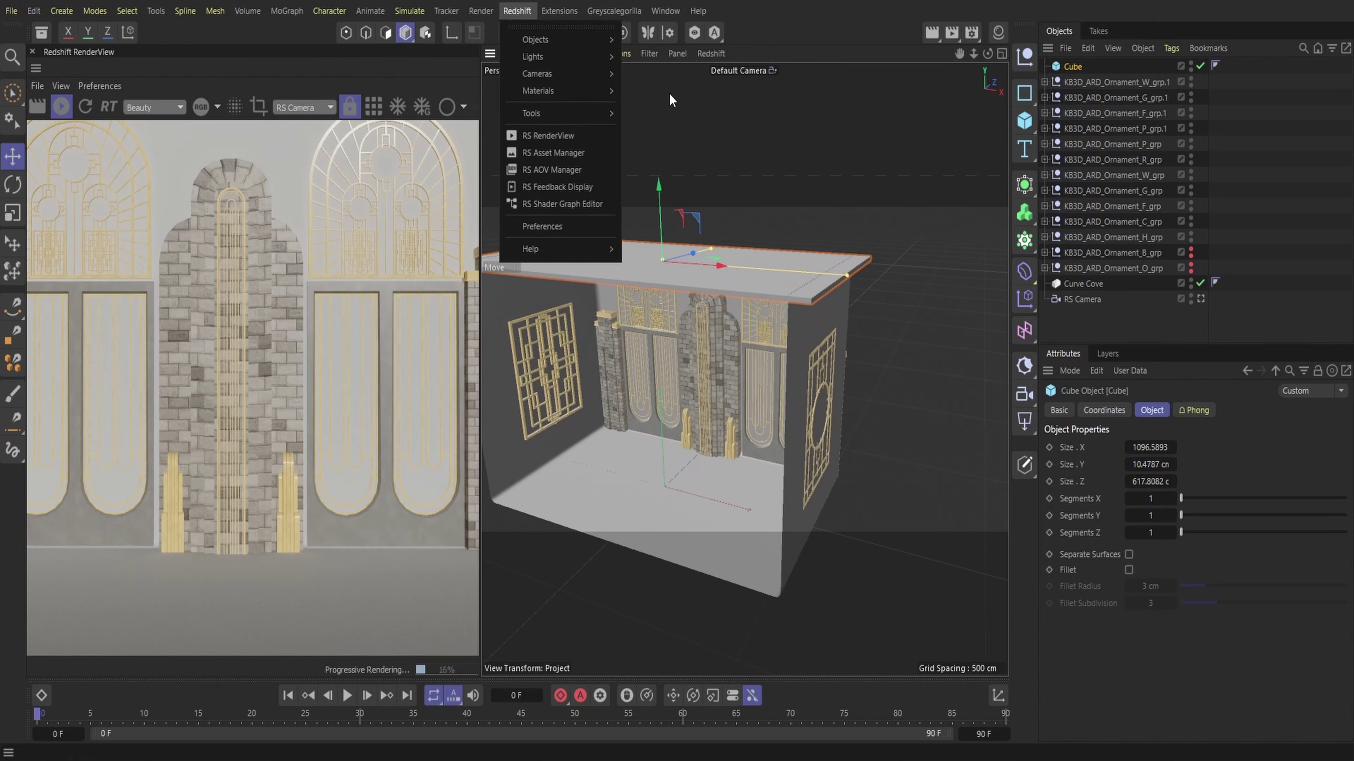
mouse_move(559, 56)
left_click(661, 118)
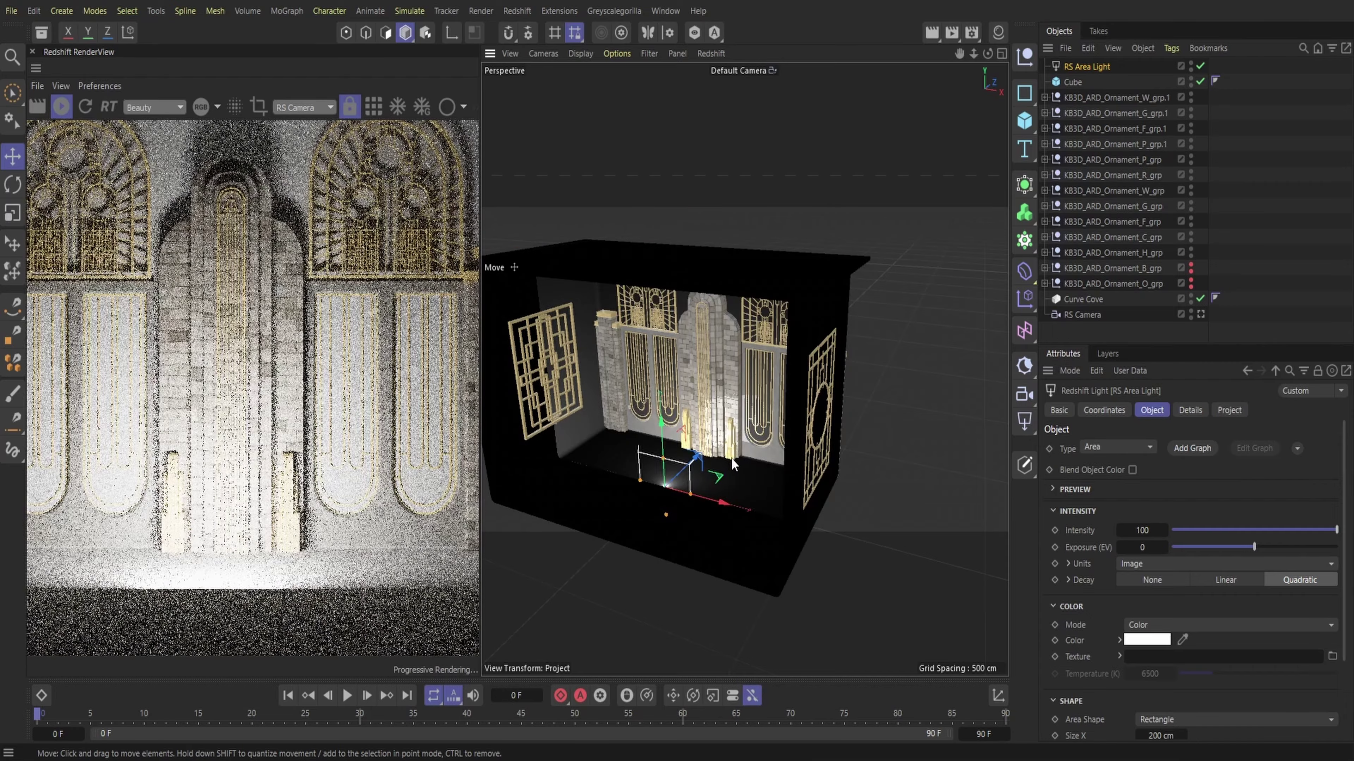
left_click_drag(698, 457, 878, 434)
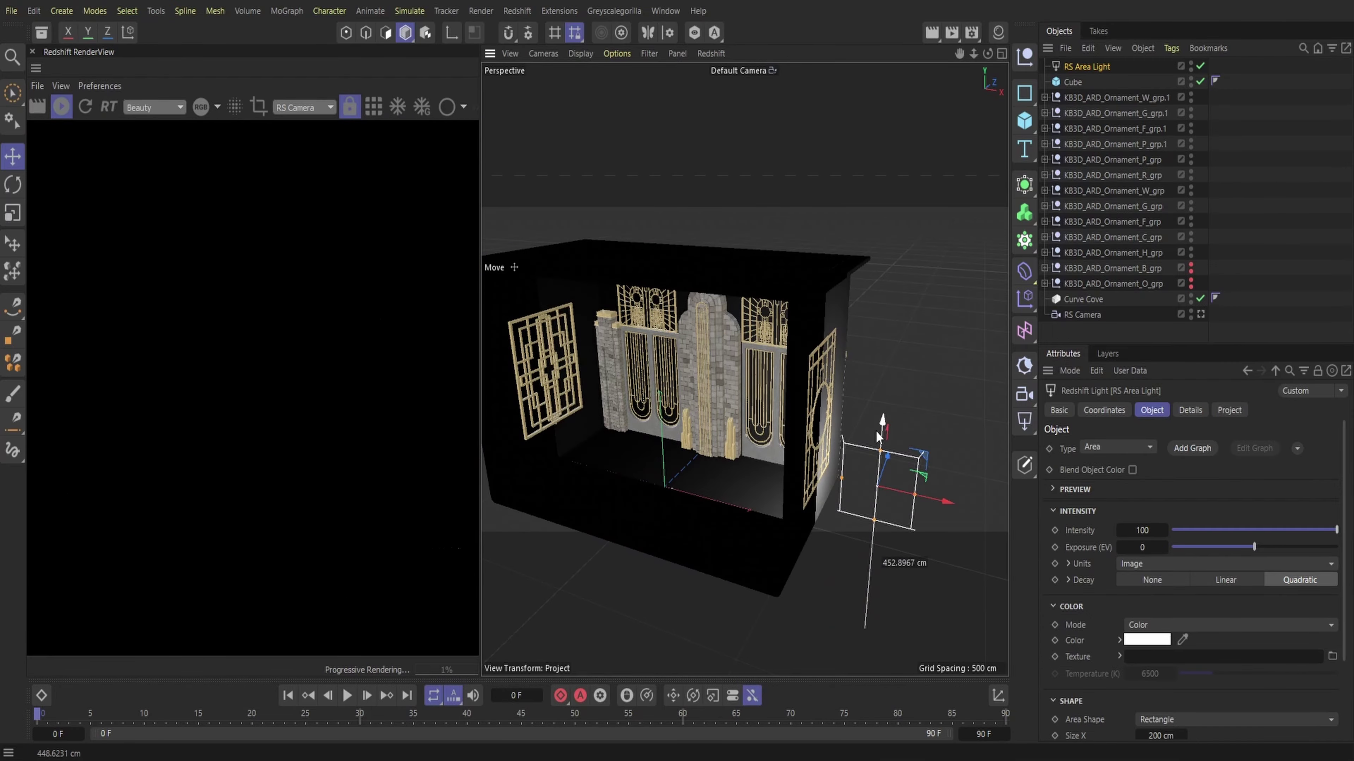
- Turn the area light to face the right wall and centre it behind the screen with the circular opening
left_click_drag(898, 492, 940, 485)
key("r")
key("e")
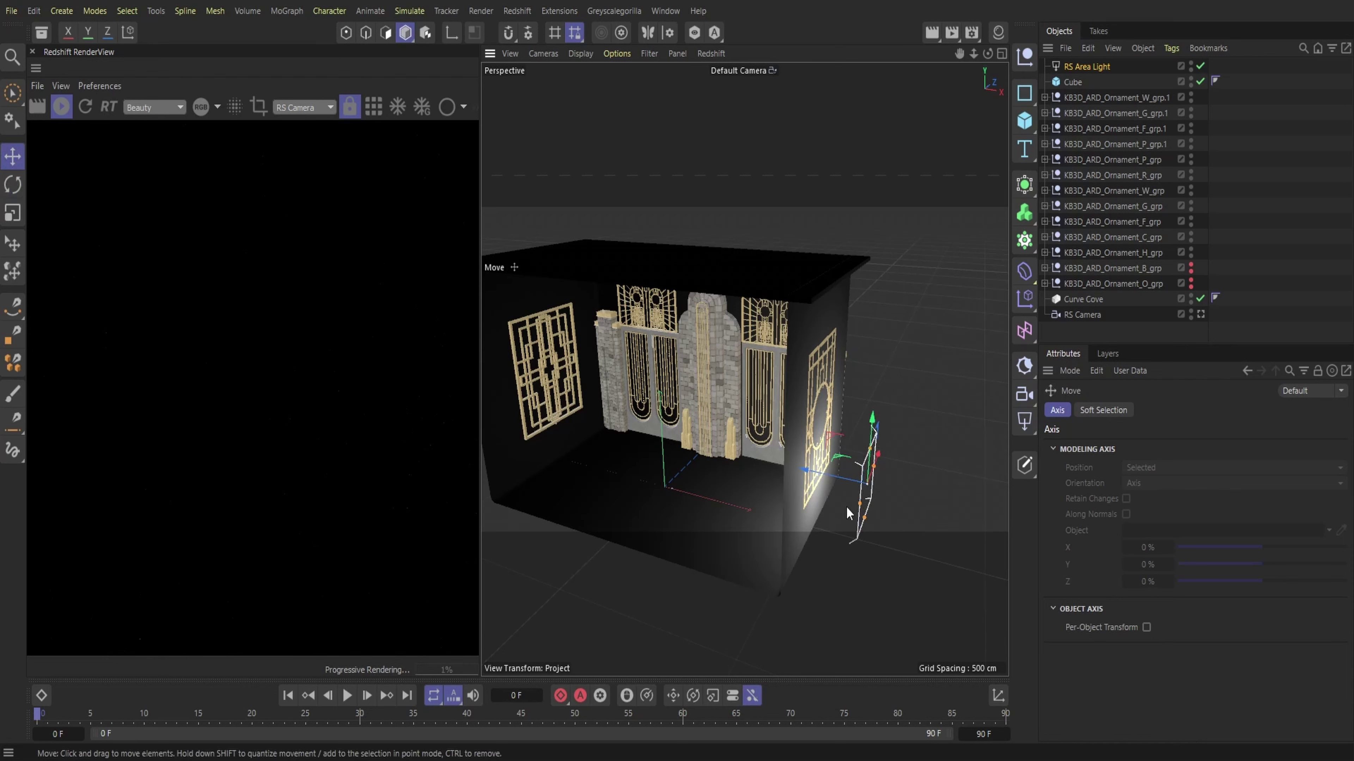
left_click_drag(847, 507, 889, 439)
left_click_drag(987, 53, 890, 48)
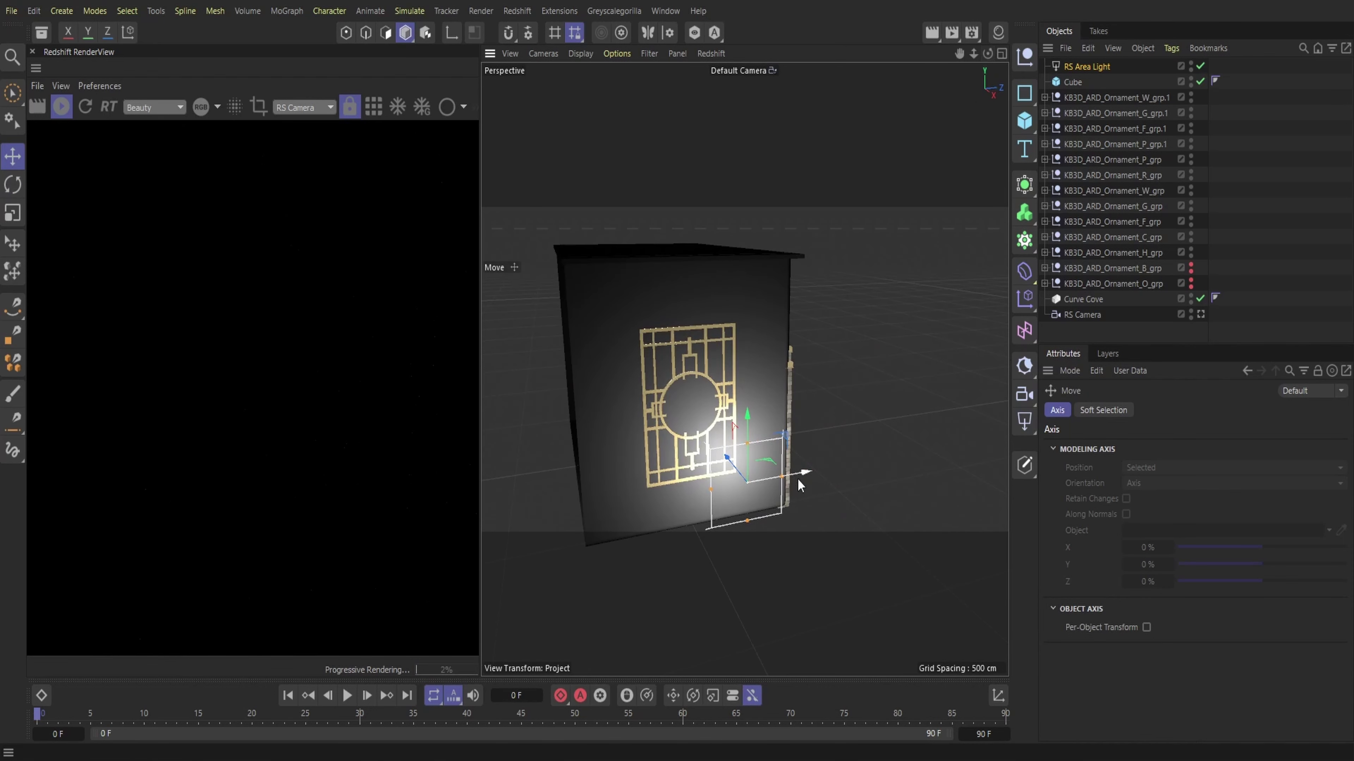
left_click_drag(797, 476, 691, 363)
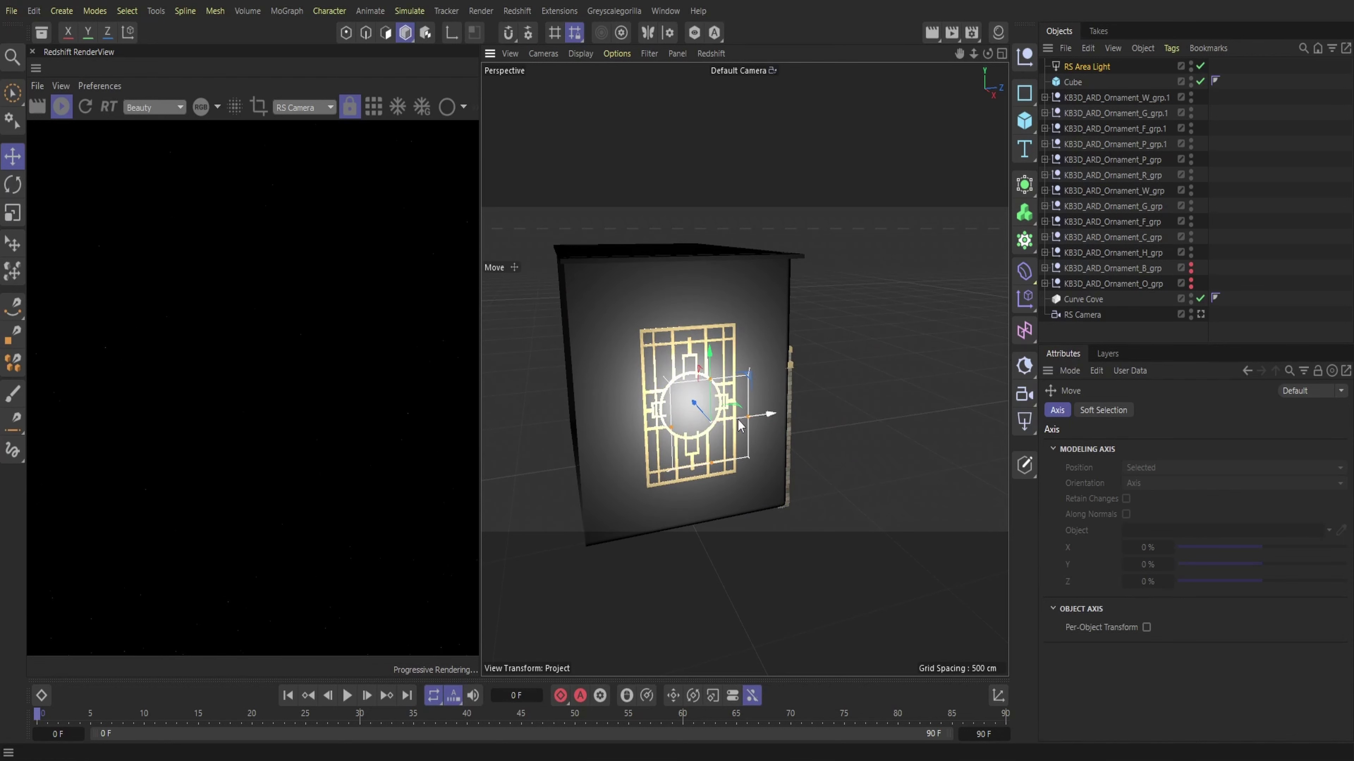
left_click_drag(739, 425, 696, 421)
- Set the area light's exposure to 2 and its color to a pale warm orange
left_click(1087, 66)
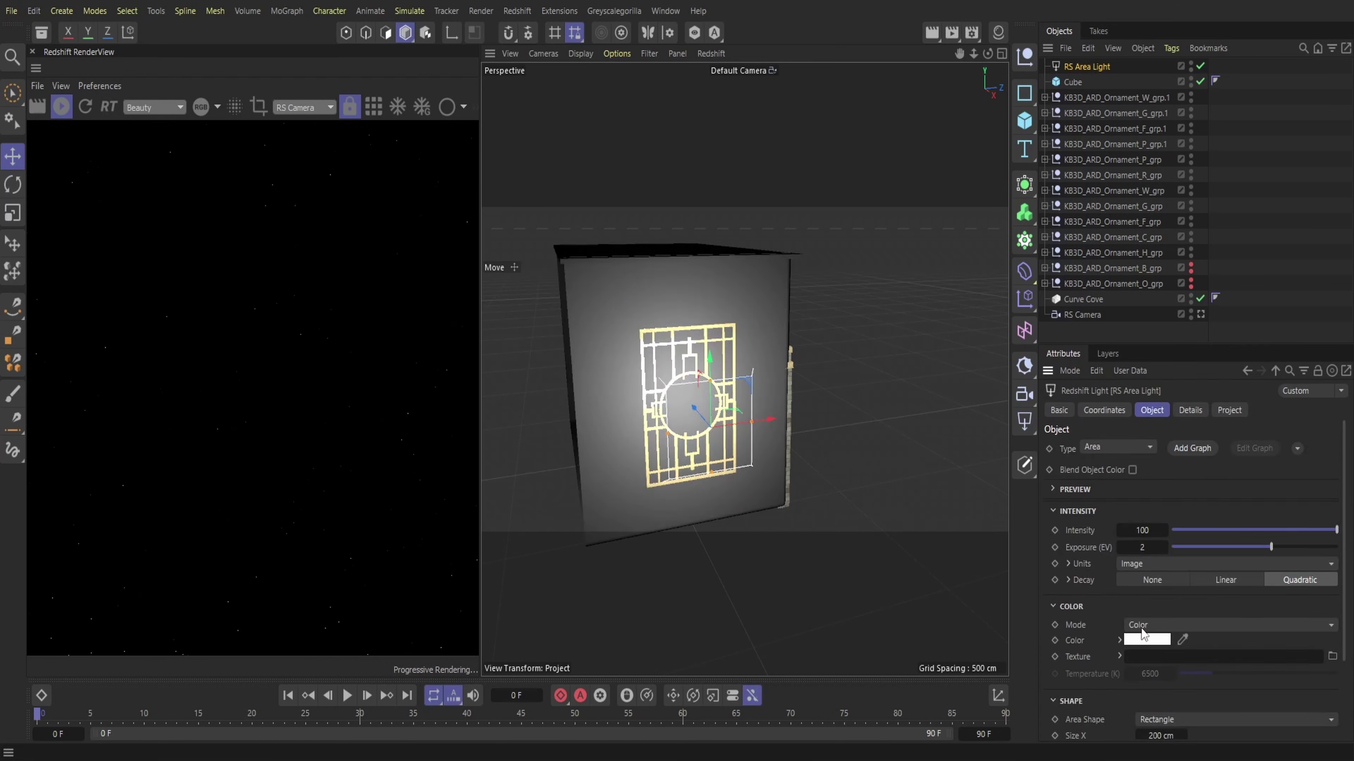
left_click(1145, 639)
left_click(1187, 708)
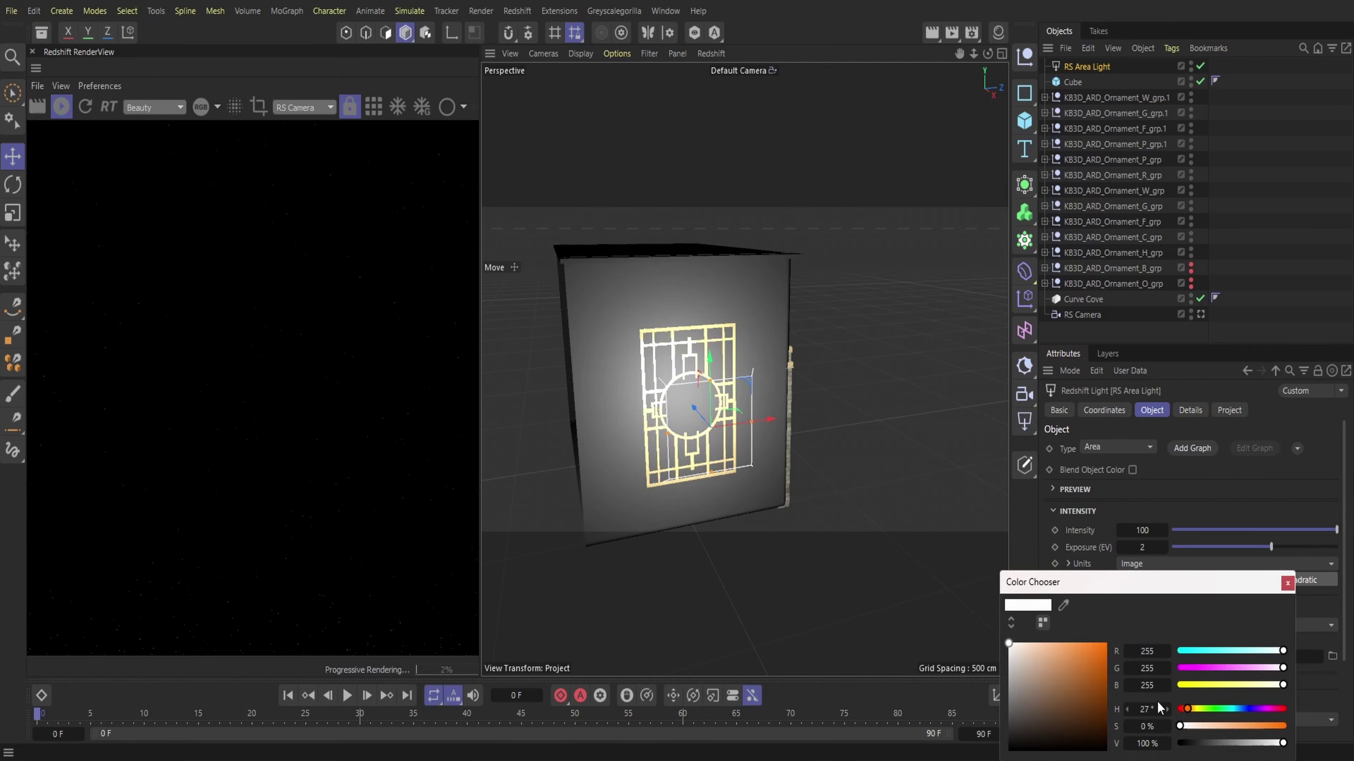
left_click(1032, 648)
left_click(1288, 585)
- Add a cylinder and move it across the floor toward the right wall's gold screen
left_click_drag(745, 369, 677, 369, "alt")
mouse_move(744, 369)
middle_mouse_down("alt")
mouse_move(810, 321)
mouse_move(748, 371)
middle_mouse_up("alt")
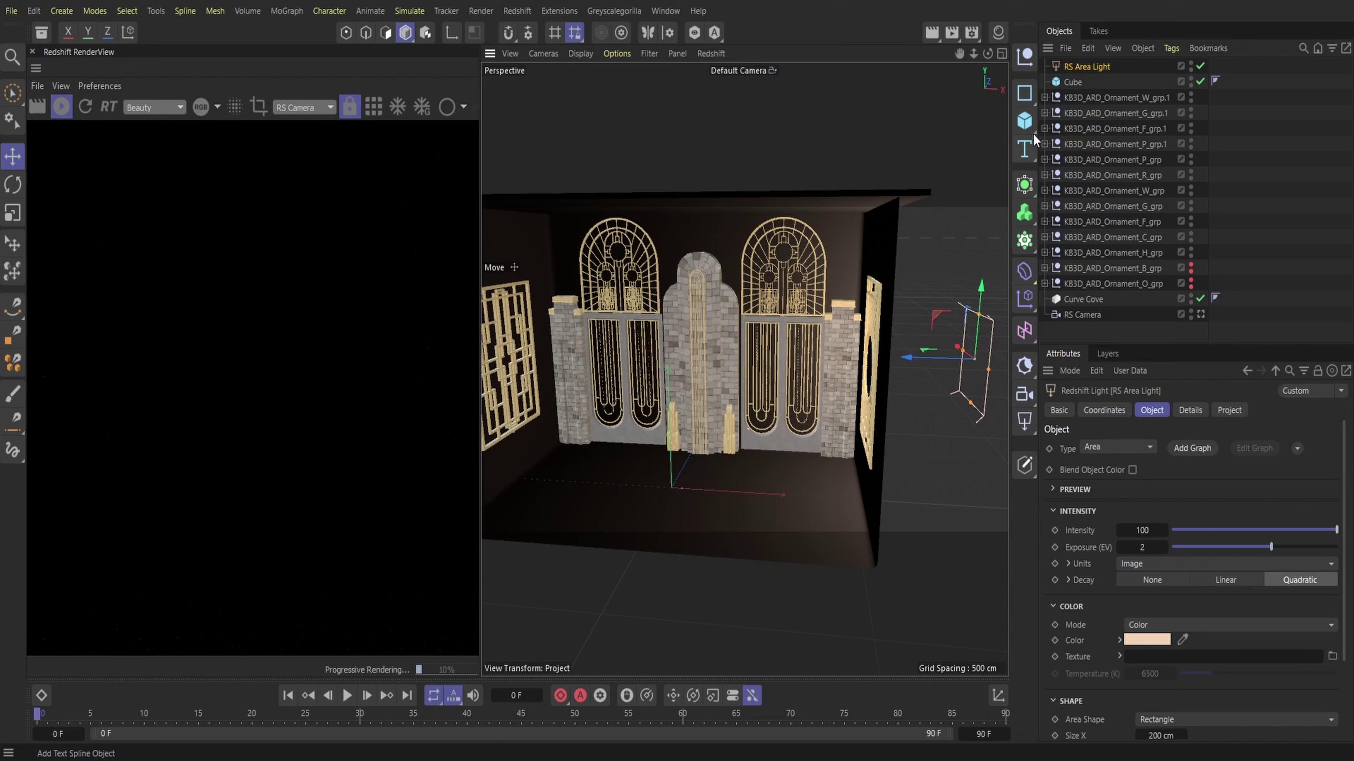
left_click_drag(1028, 119, 1160, 157)
left_click_drag(737, 499, 887, 462)
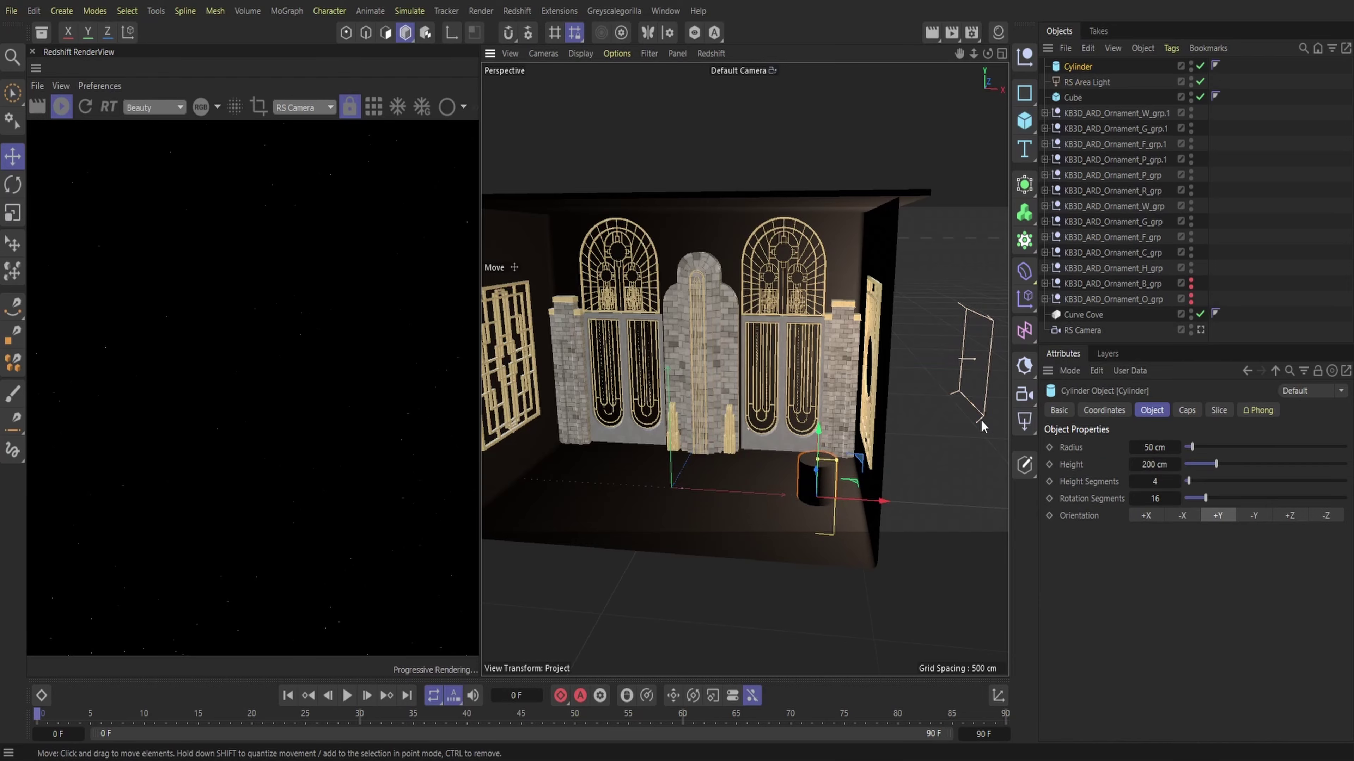
- Rotate the cylinder by -90° so that it lies horizontally, pointing at the right wall
left_click_drag(987, 54, 885, 5)
left_click(15, 185)
left_click_drag(987, 53, 832, 69)
mouse_move(987, 54)
left_mouse_down()
mouse_move(1024, 56)
mouse_move(995, 54)
left_mouse_up()
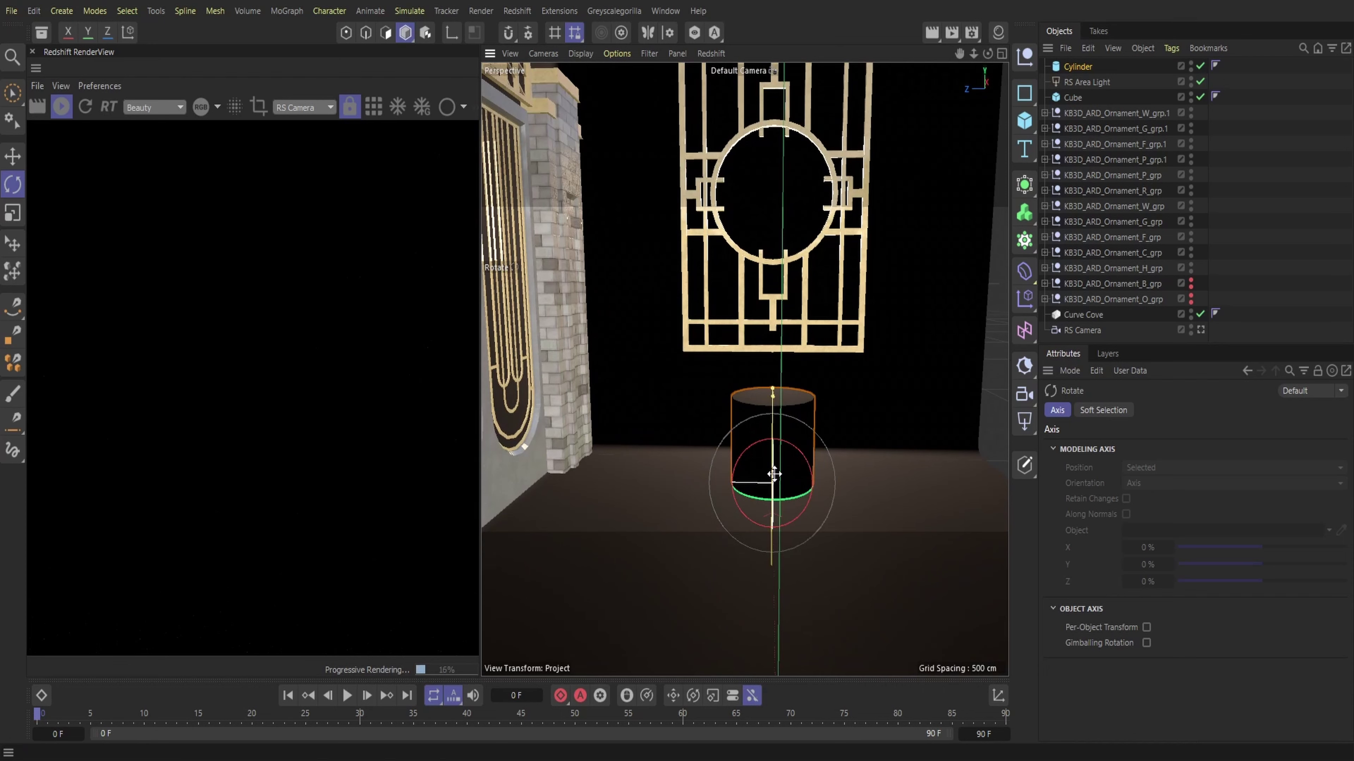
left_click_drag(774, 474, 781, 652)
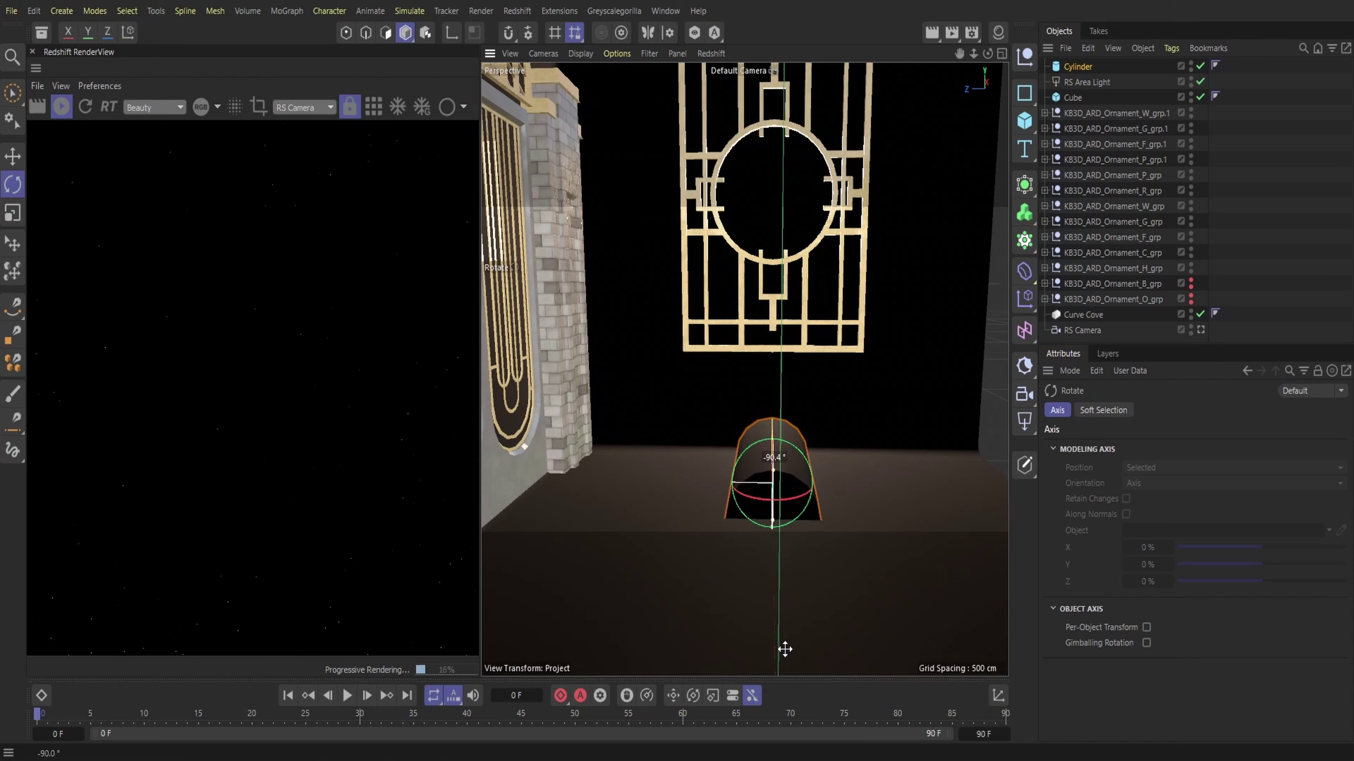
- Raise the cylinder to the circular opening of the right wall's gold screen and push it through the wall
key("e")
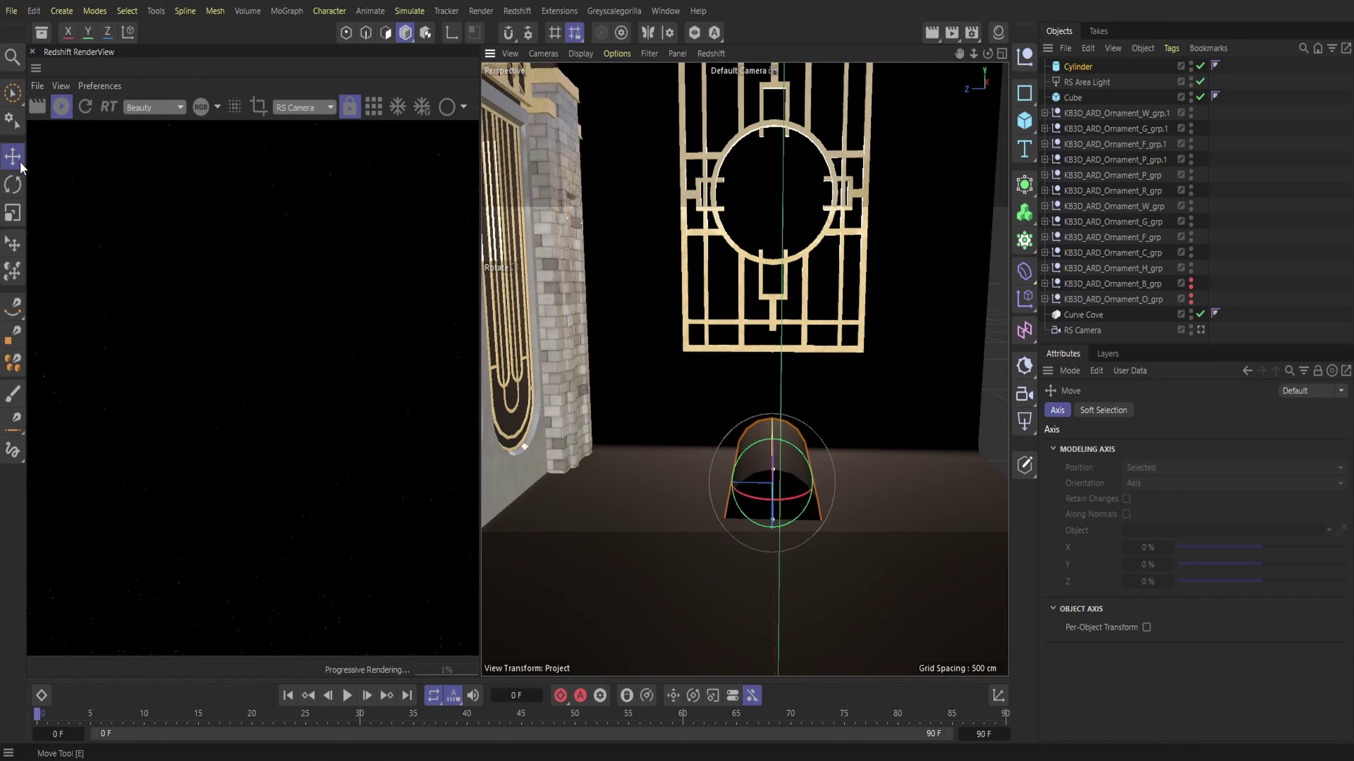
left_click_drag(774, 421, 775, 142)
left_click_drag(987, 54, 885, 72)
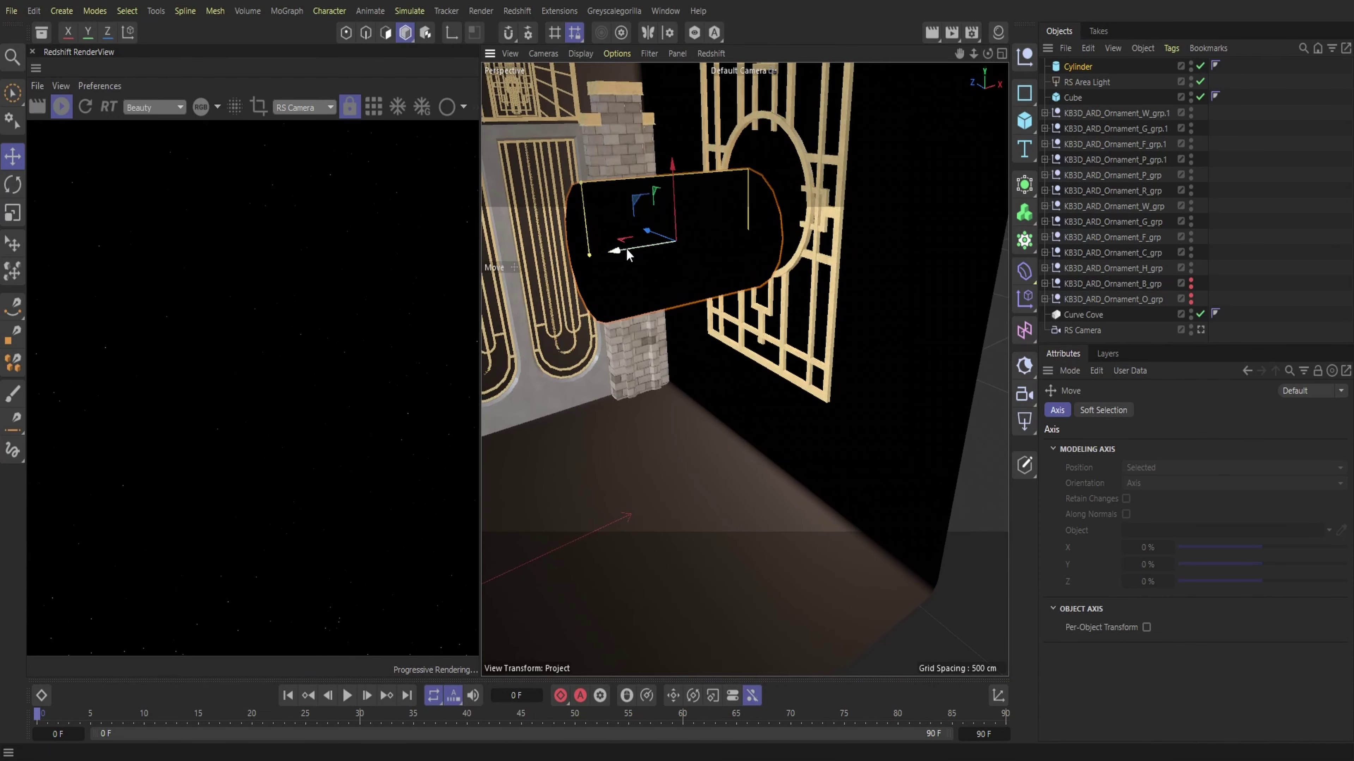
left_click_drag(584, 206, 762, 152)
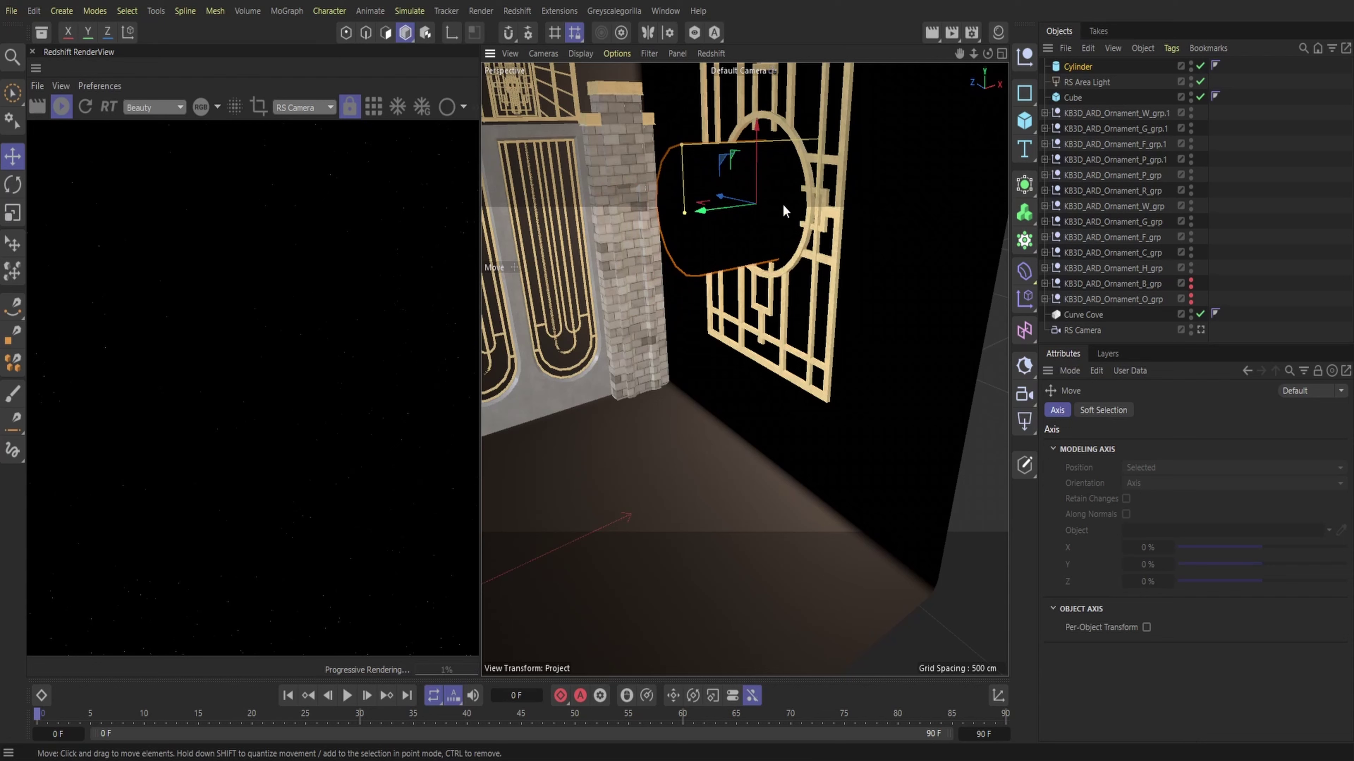
left_click_drag(706, 210, 761, 203)
mouse_move(987, 54)
left_mouse_down()
mouse_move(1045, 56)
mouse_move(1012, 55)
left_mouse_up()
- Set the cylinder's height and rotation segments to 32 and enlarge its radius to about 83.5 cm to fill the circular opening
left_click(1077, 67)
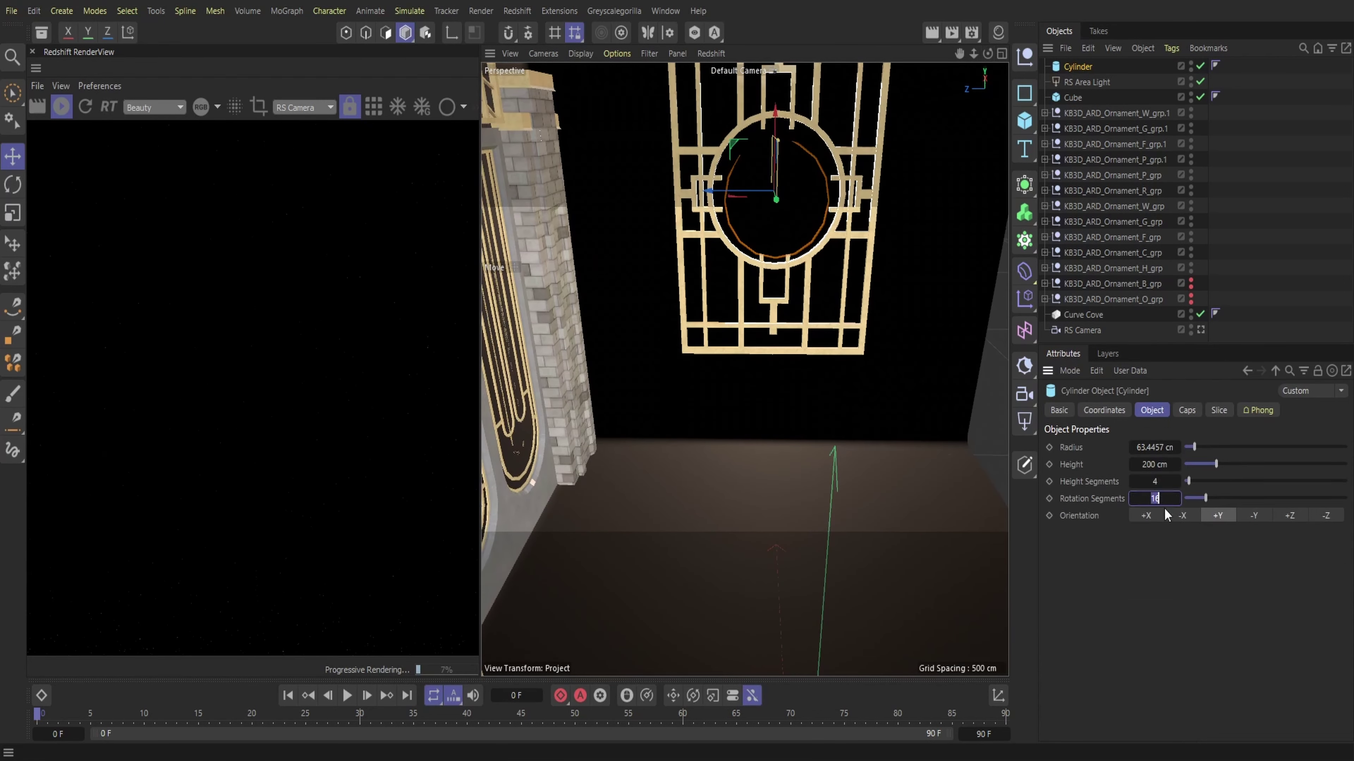
type("4")
key("Return")
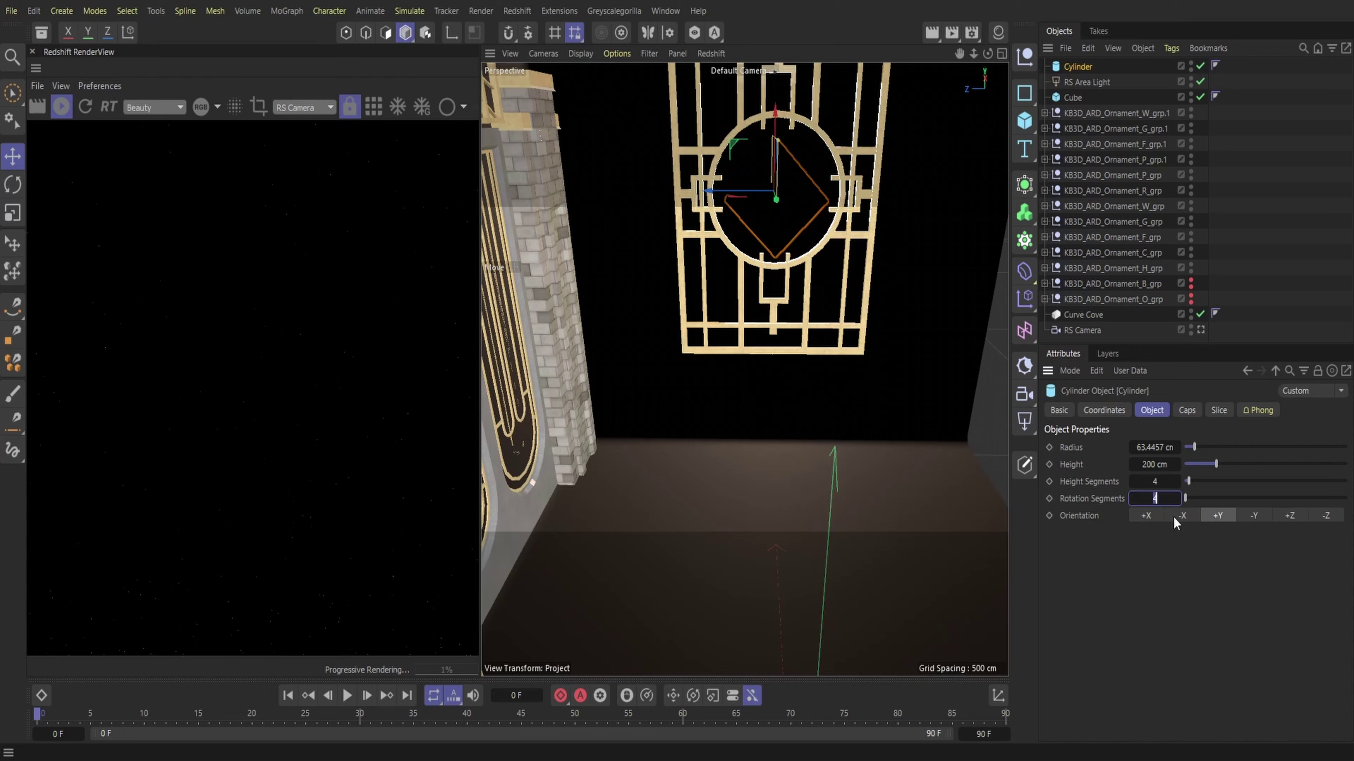
type("8")
key("Return")
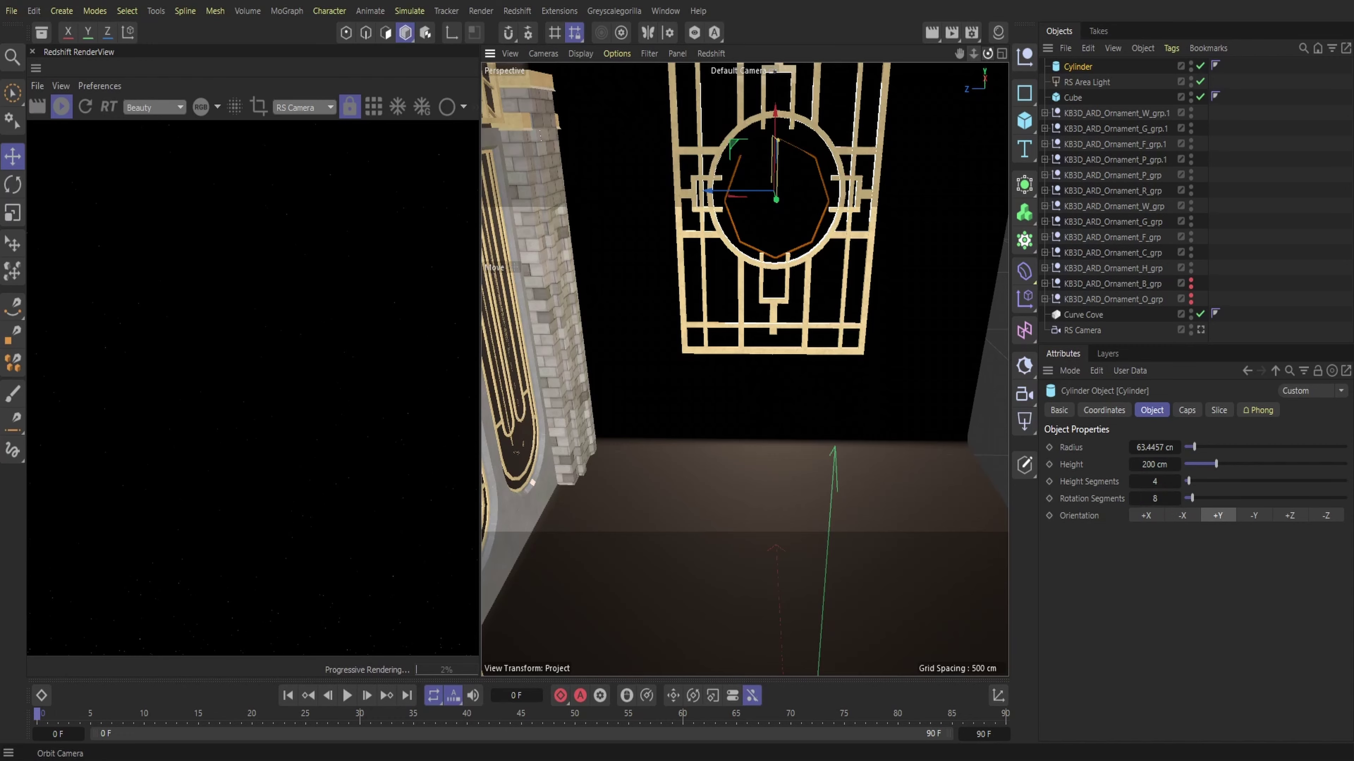
left_click_drag(988, 54, 938, 56)
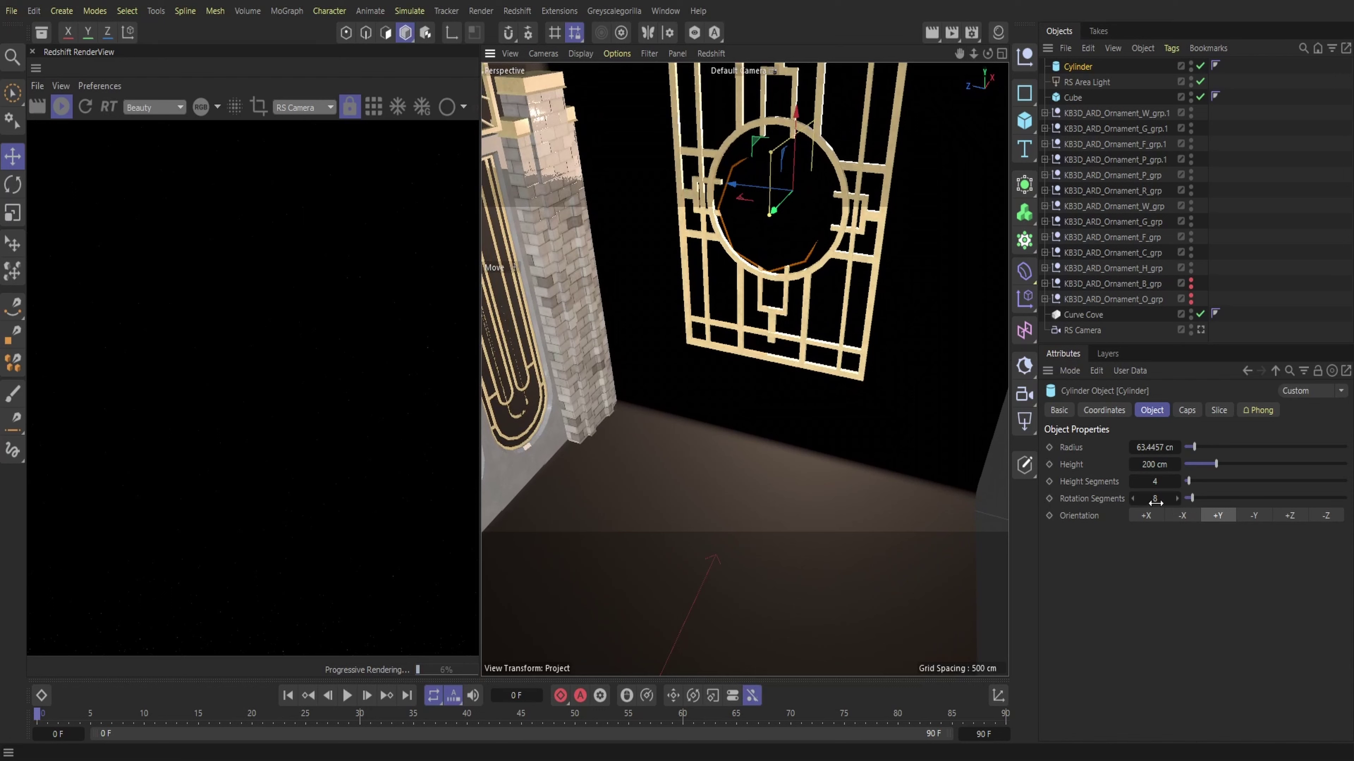
left_click(1155, 481)
type("32")
key("Return")
left_click_drag(771, 153, 777, 133)
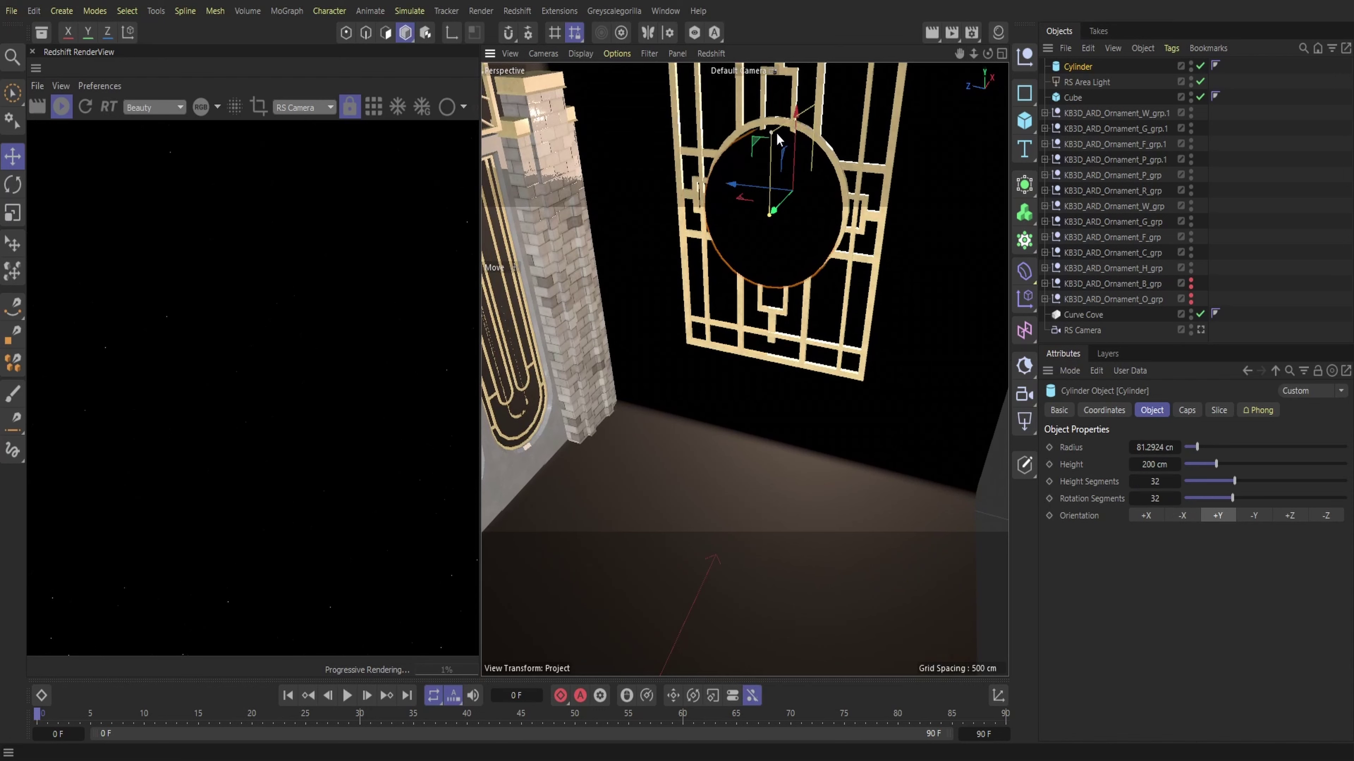
left_click_drag(784, 209, 787, 198)
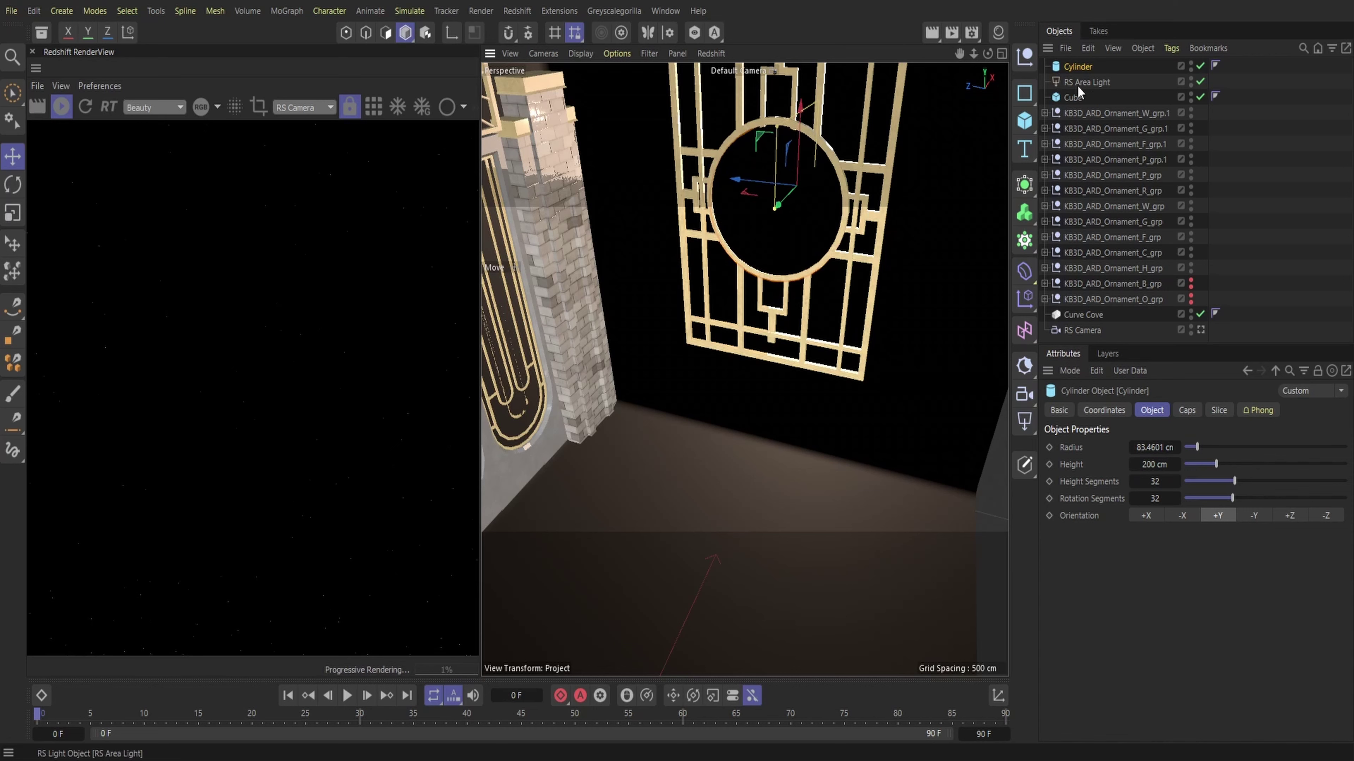
- Add a Boole and nest the Curve Cove and then the cylinder in it to cut a round hole in the right wall
left_click(1023, 192)
left_click(1179, 304)
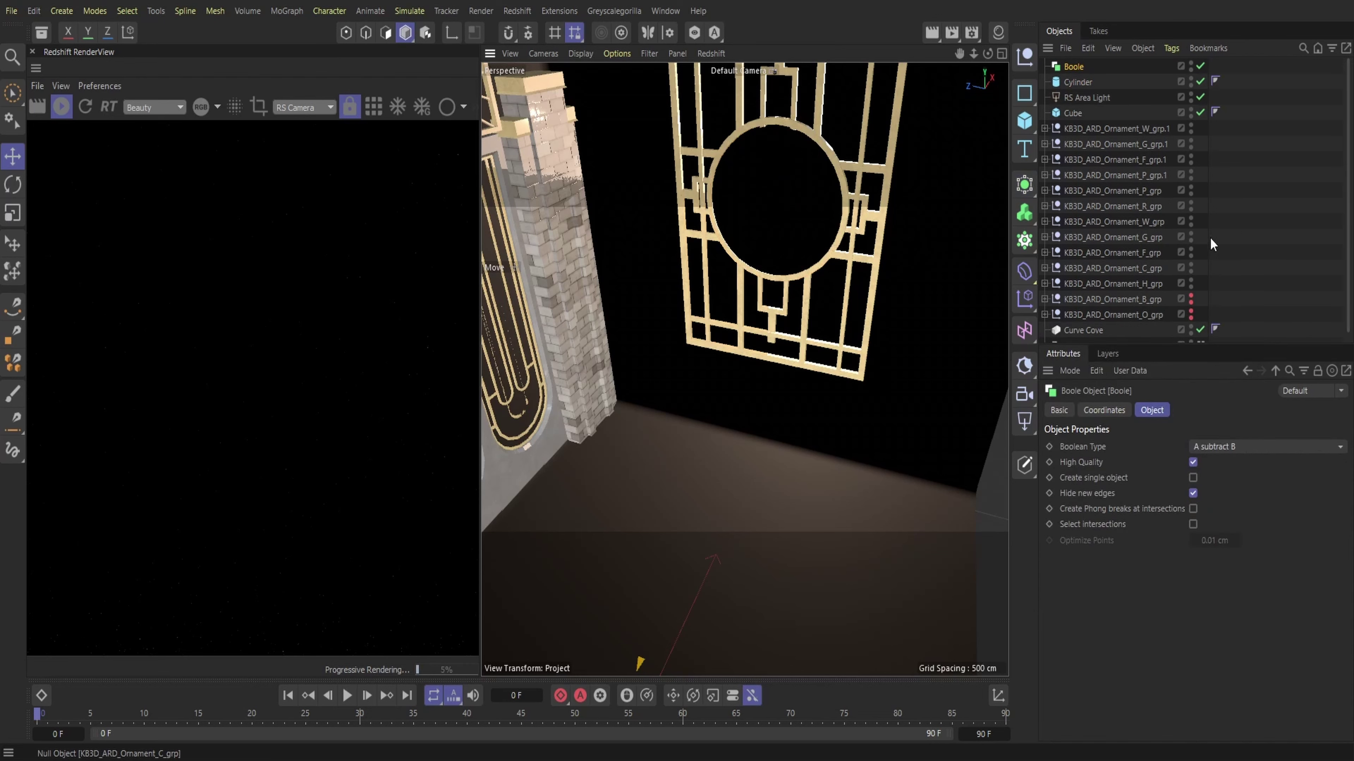
left_click_drag(1071, 86, 1073, 67)
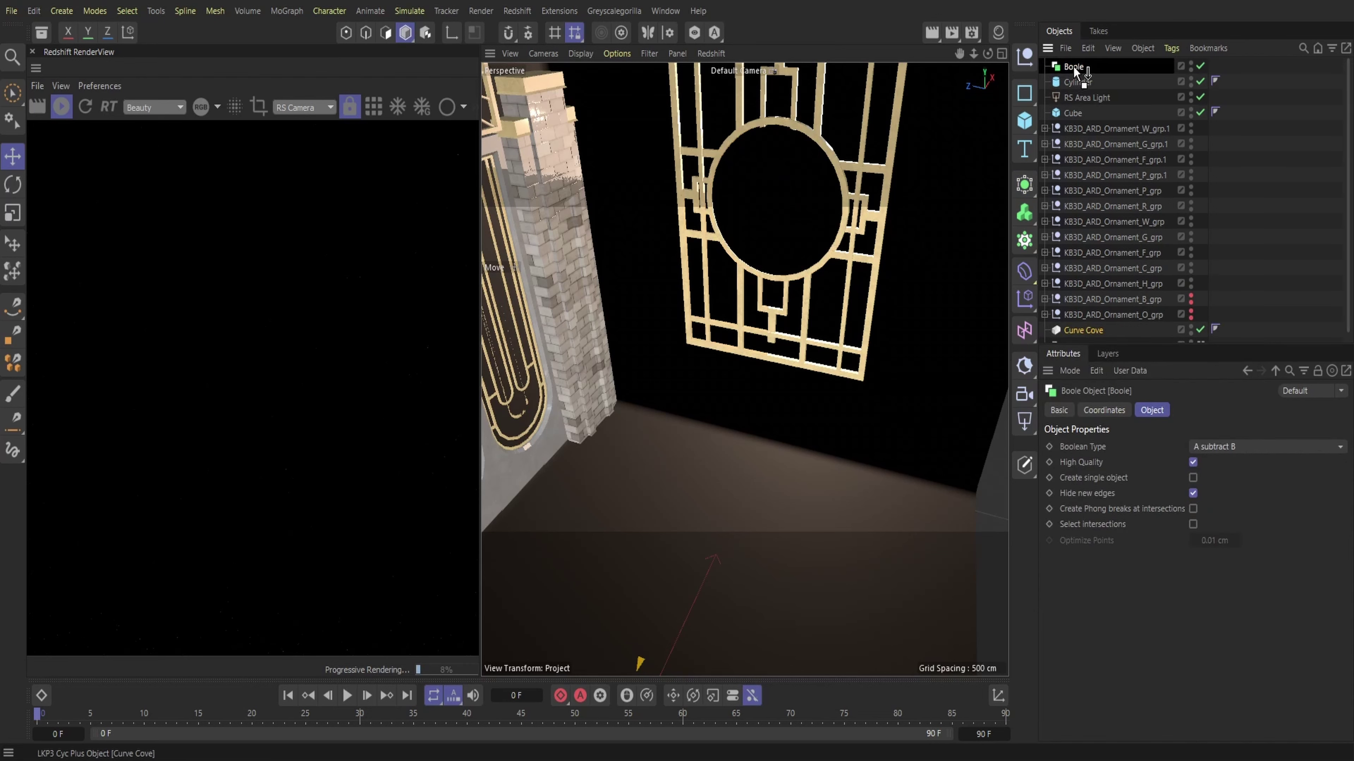
double_click(1087, 98)
left_click(1100, 107)
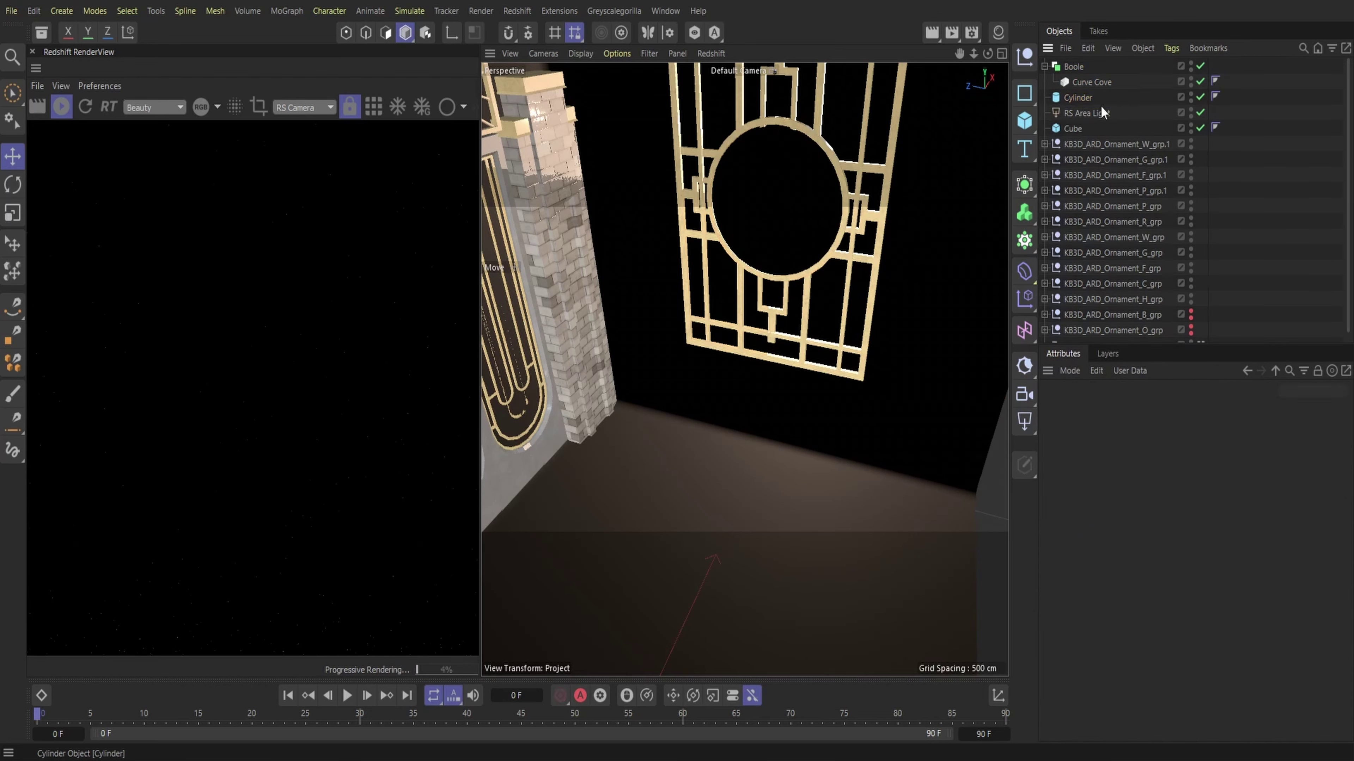
left_click_drag(1082, 73, 1097, 76)
- Widen the render view to show more of the room and bring the outside of the right wall into sight
left_click_drag(988, 53, 1154, 58)
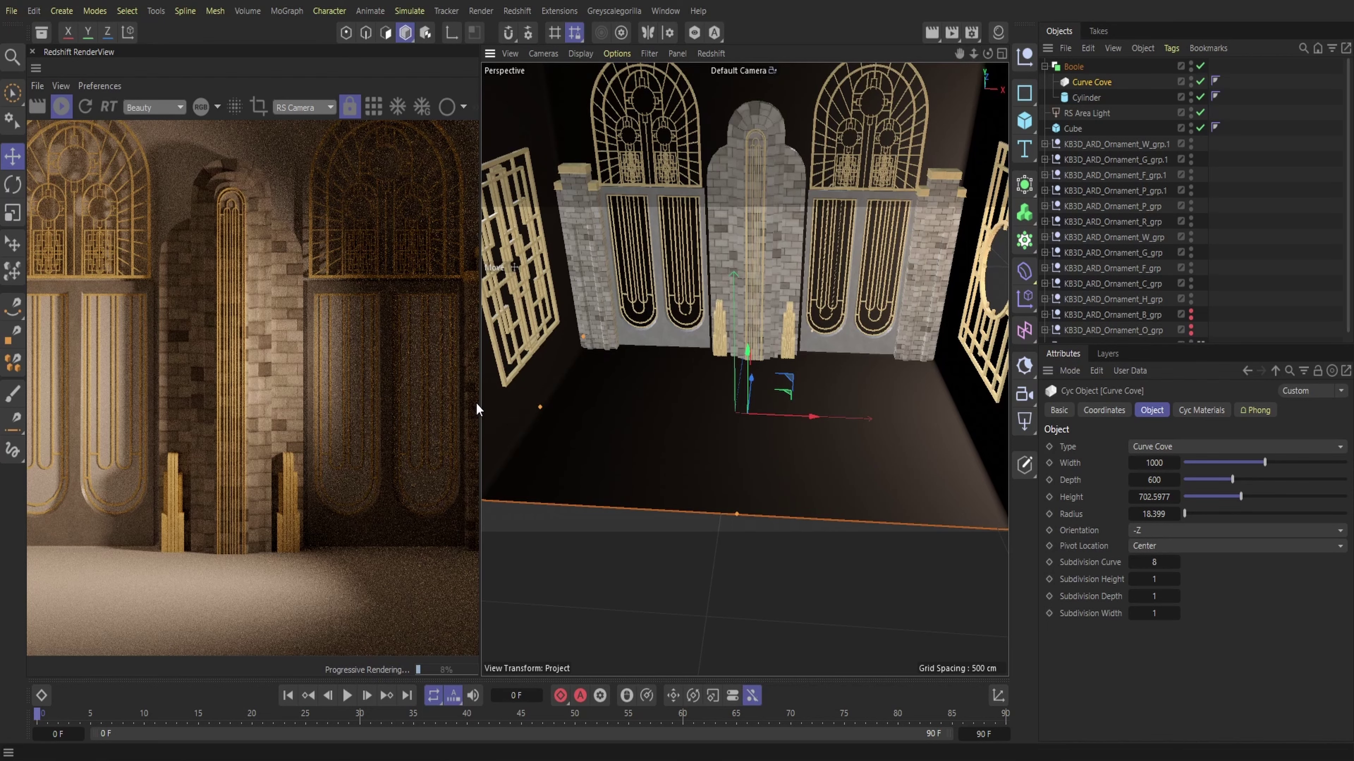
left_click_drag(476, 410, 625, 410)
left_click_drag(959, 56, 815, 48)
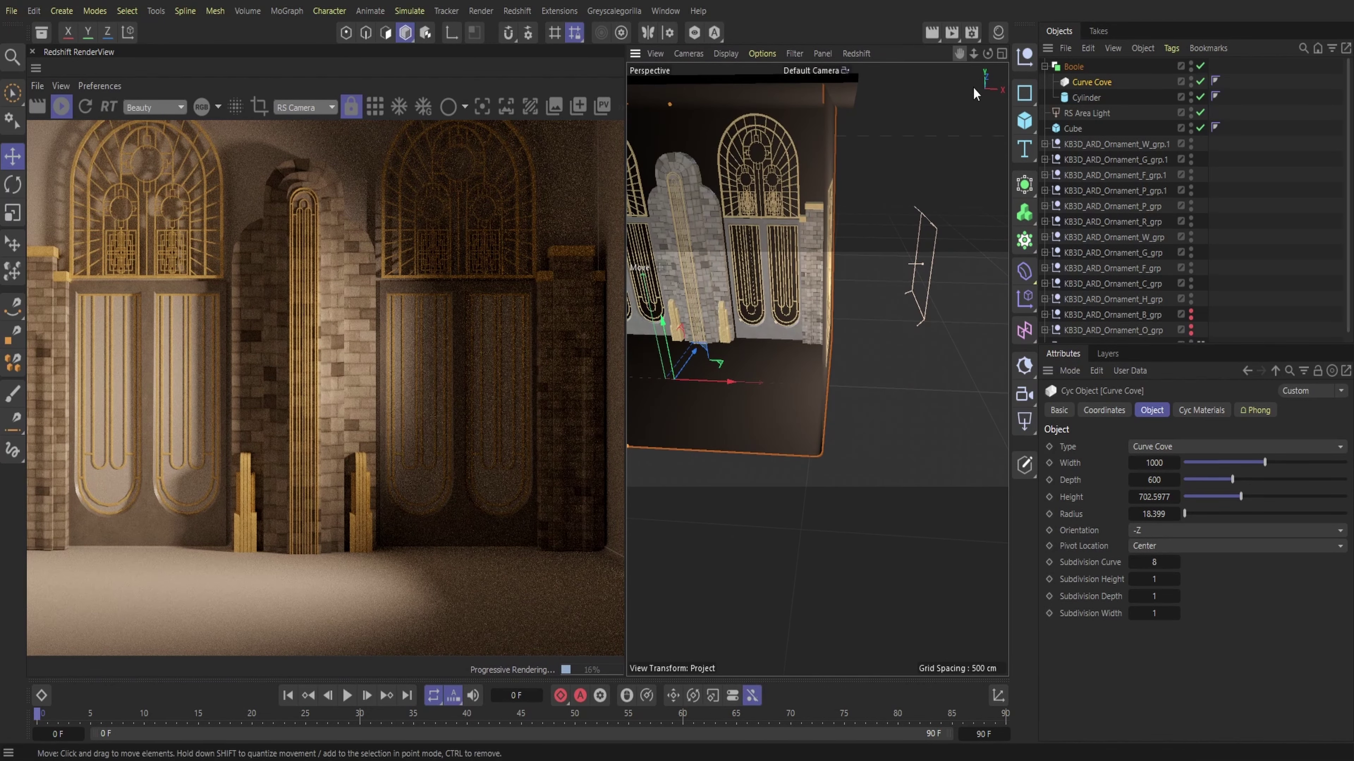
- Add a Redshift spot light and place it outside the right wall, pointing into the room through the circular opening
left_click(517, 12)
mouse_move(572, 79)
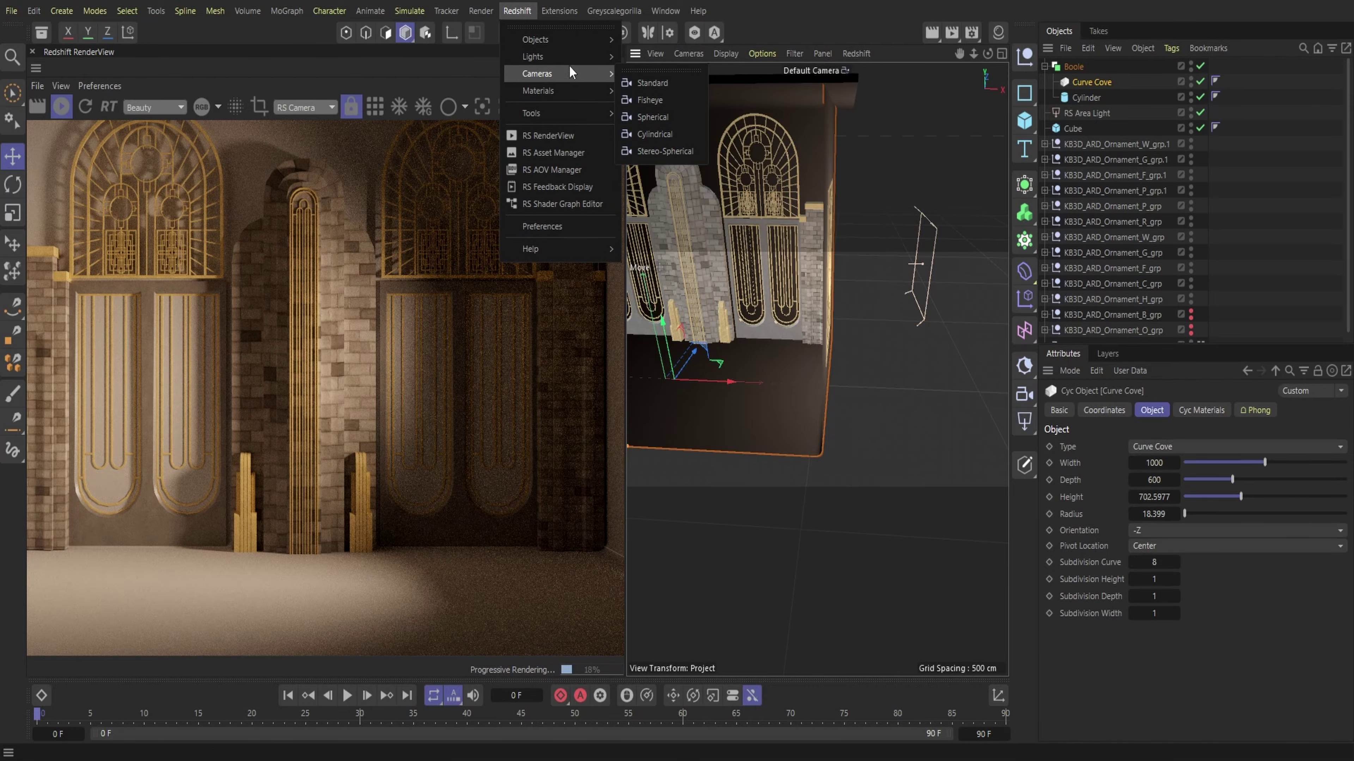
left_click(671, 101)
left_click_drag(721, 382, 746, 370)
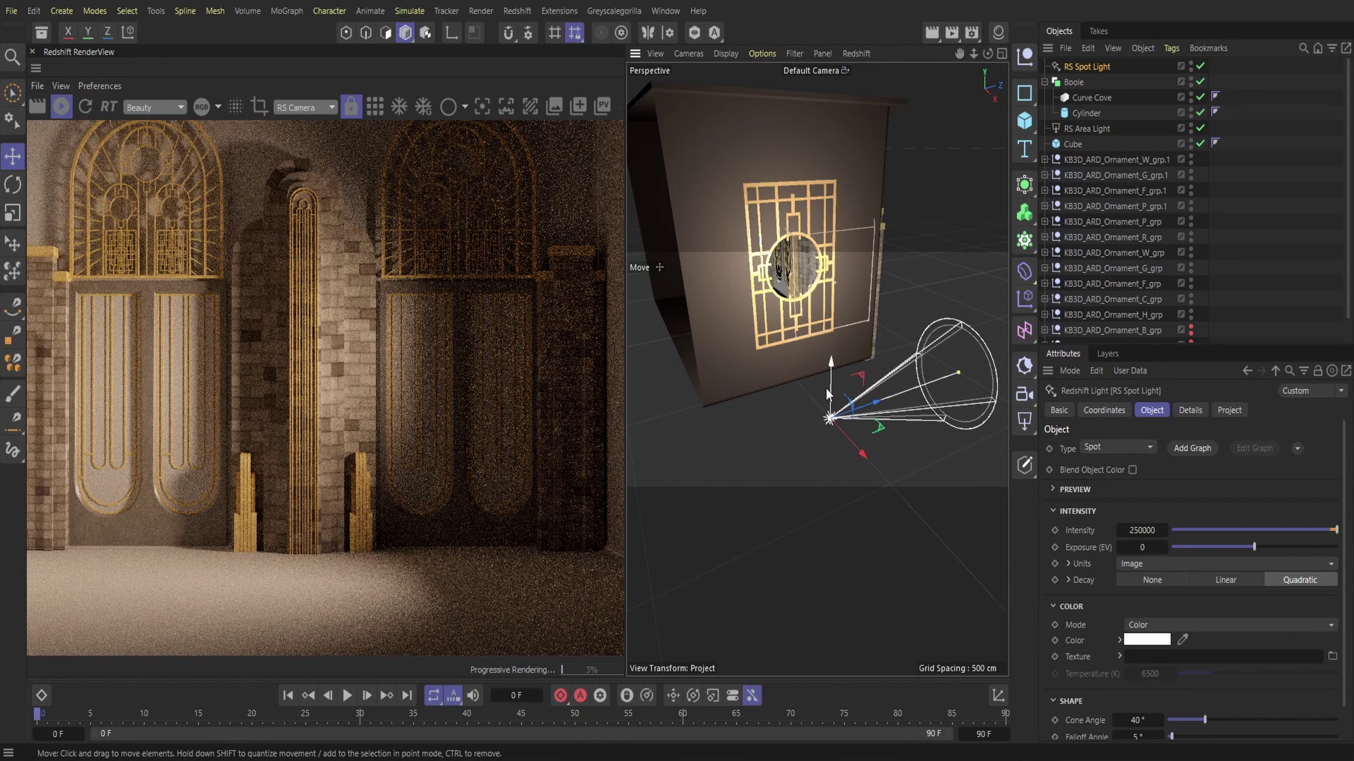
left_click_drag(826, 395, 961, 322)
left_click(13, 184)
key("e")
left_click_drag(837, 302, 852, 302)
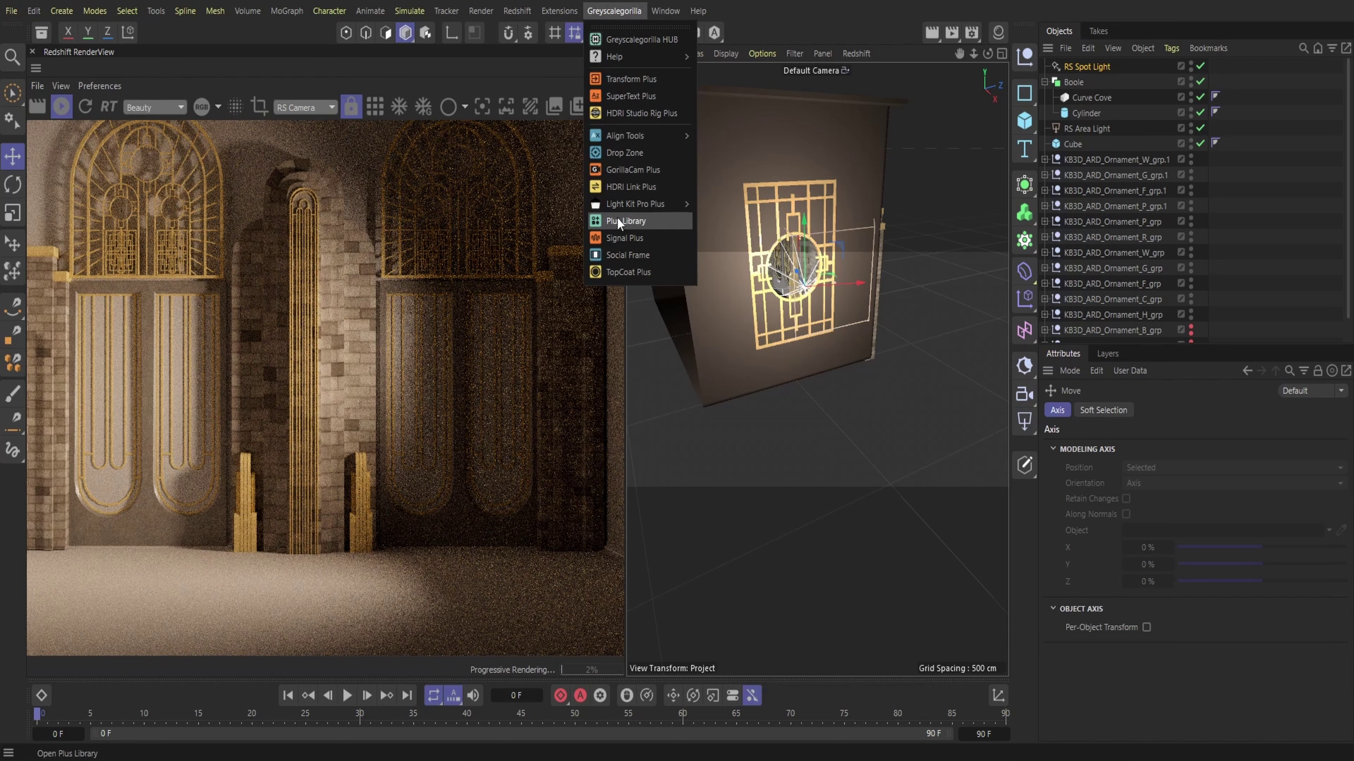
- Open the Plus Library's Lines gobos and apply Lines 03 as the spot light's color texture
left_click(620, 223)
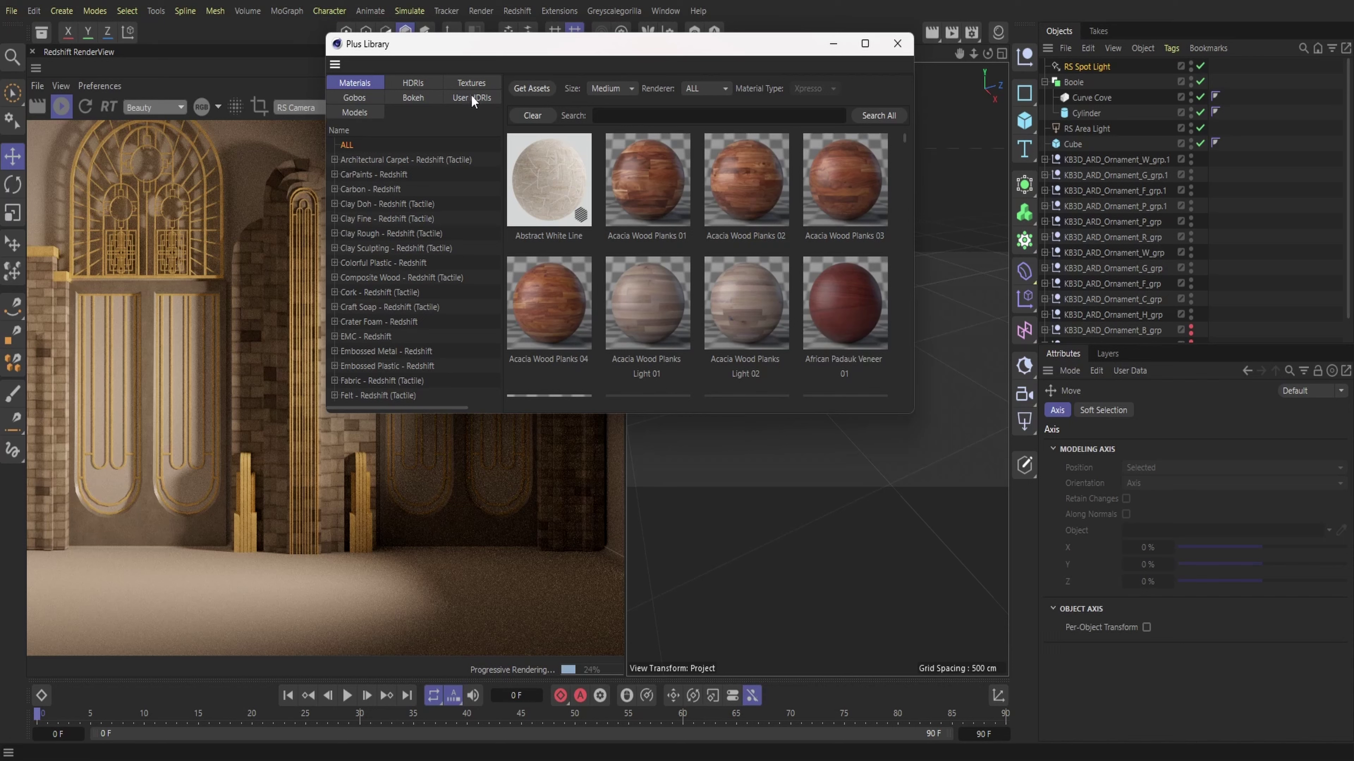
left_click(355, 98)
left_click(379, 159)
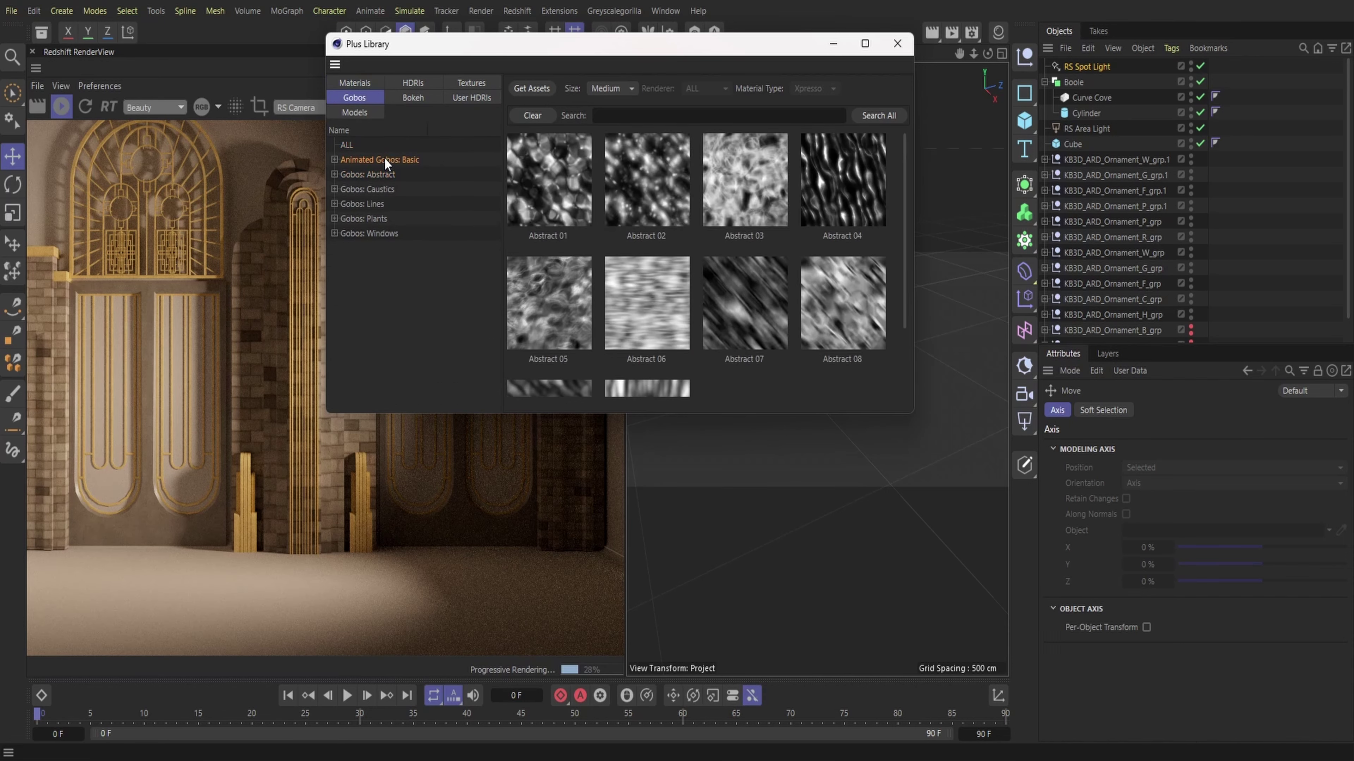
left_click(384, 187)
left_click(384, 205)
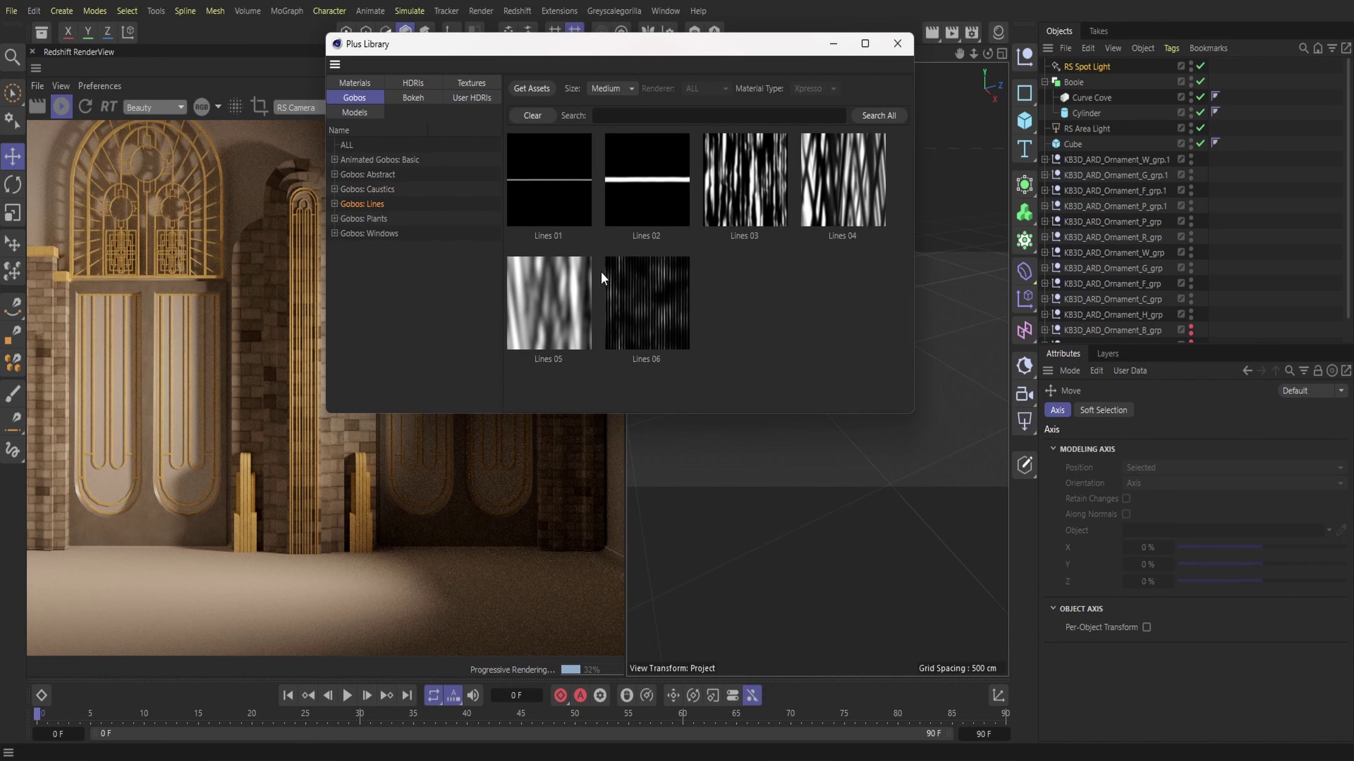
left_click(1090, 70)
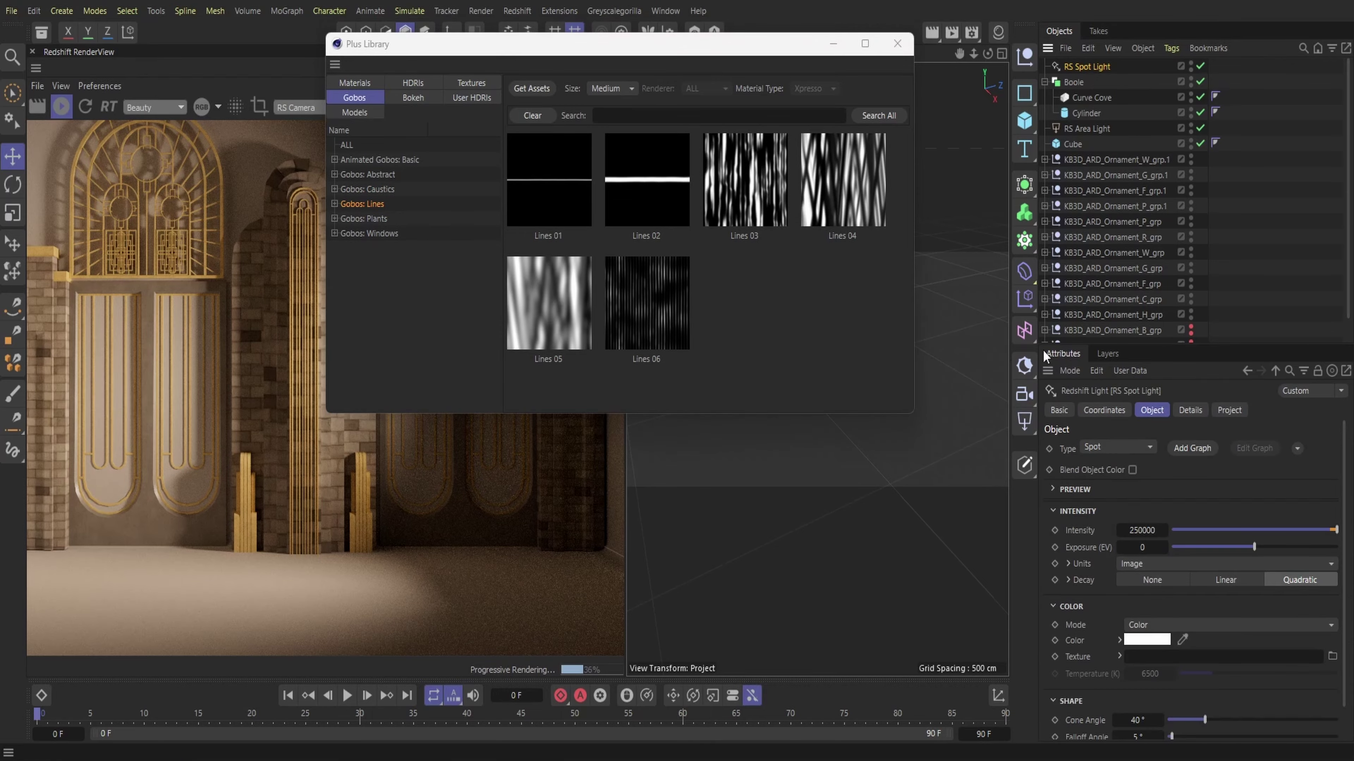
left_click_drag(755, 189, 846, 260)
left_click_drag(1230, 662, 1225, 657)
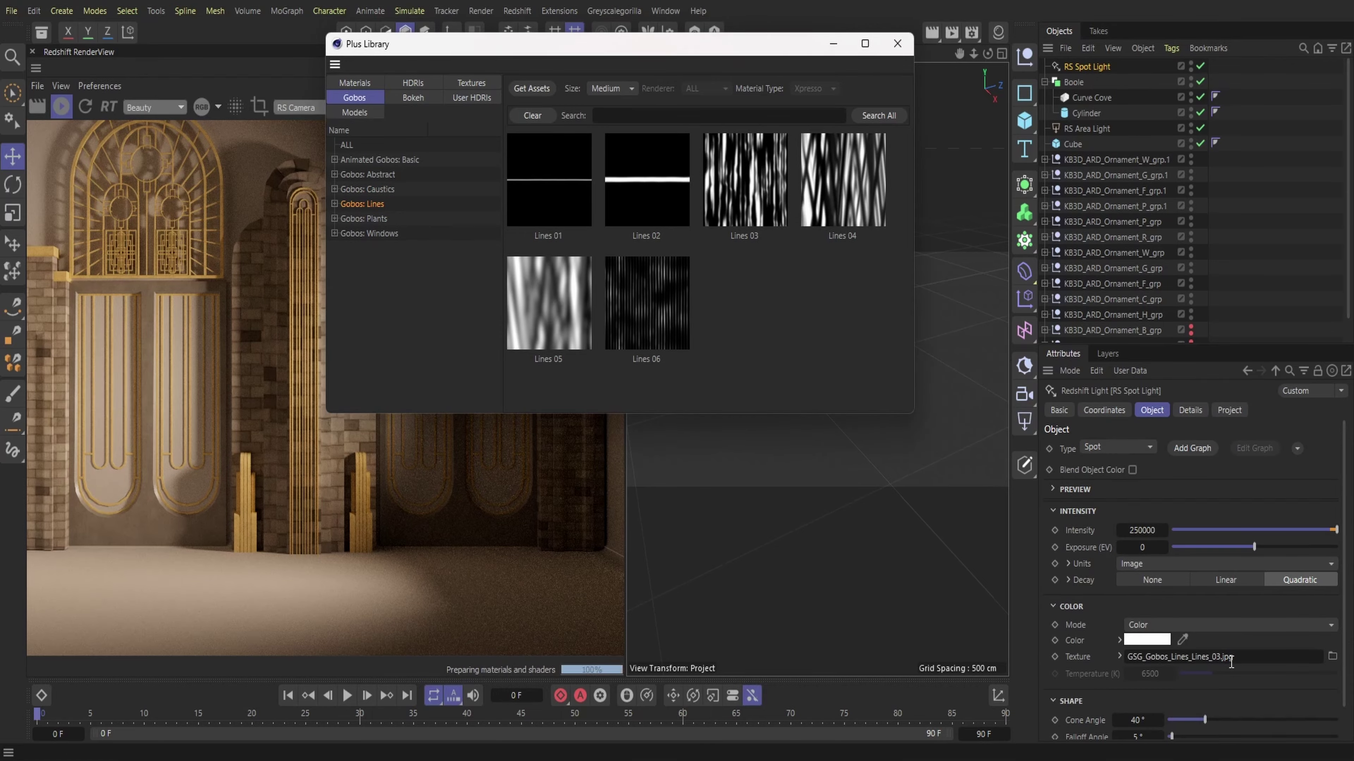
- Browse the Windows and Plants gobos and replace the spot light's texture with Tree 01
left_click(385, 219)
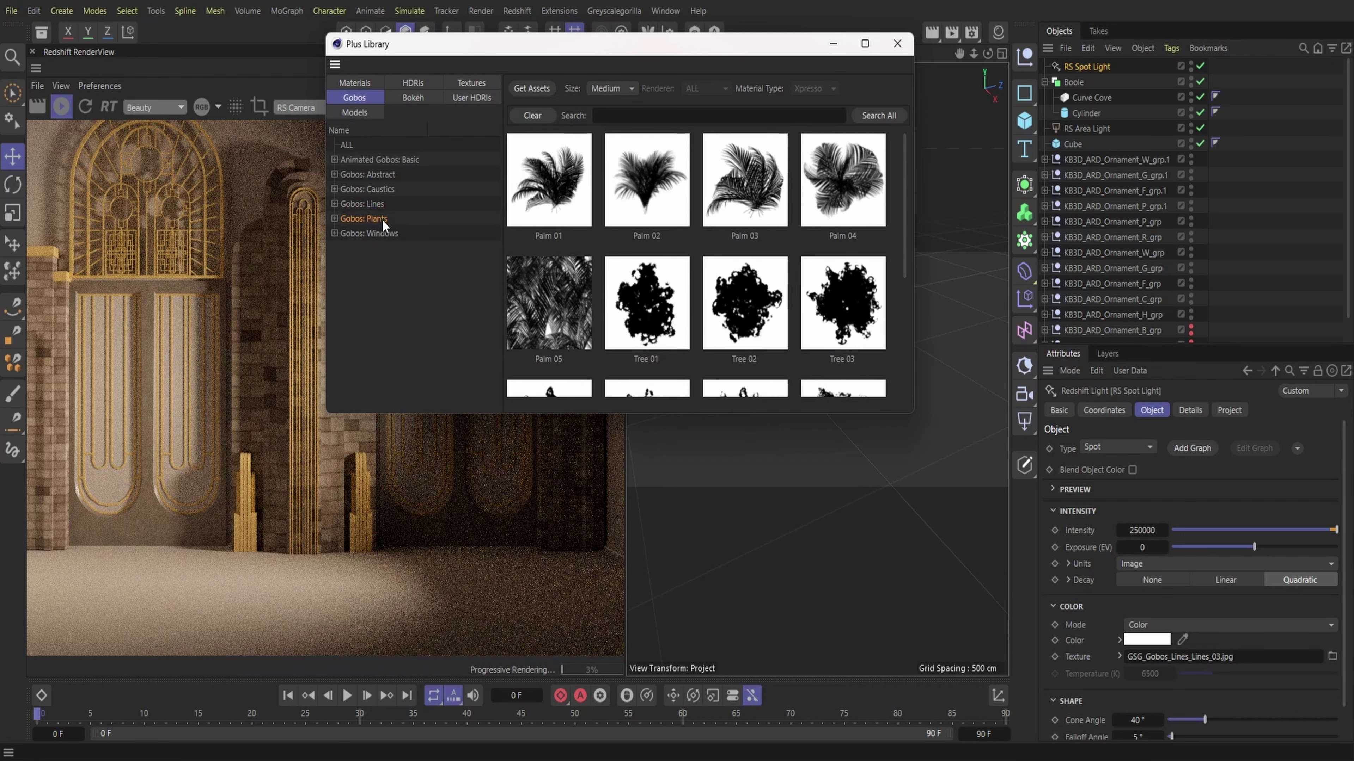
left_click(374, 233)
scroll(752, 358, "down", 5)
scroll(751, 358, "down", 4)
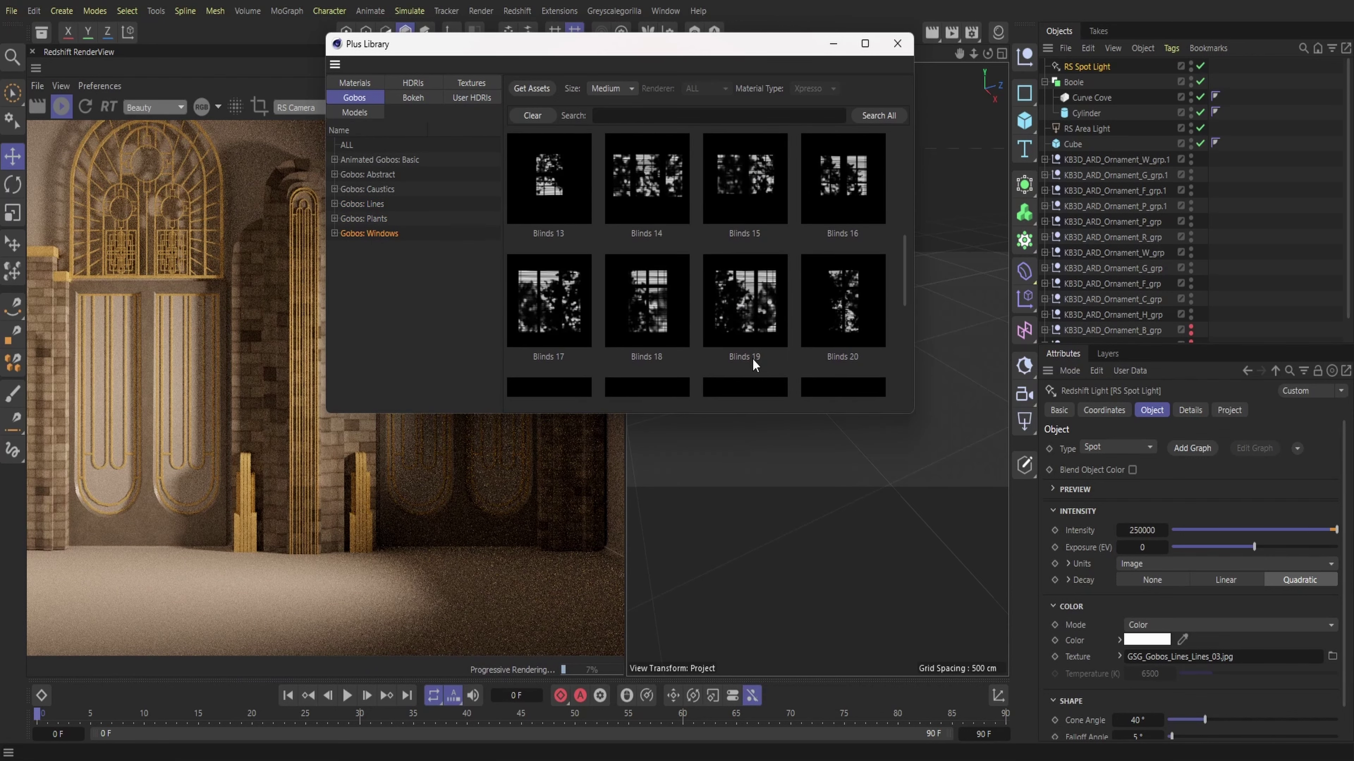
scroll(767, 358, "up", 5)
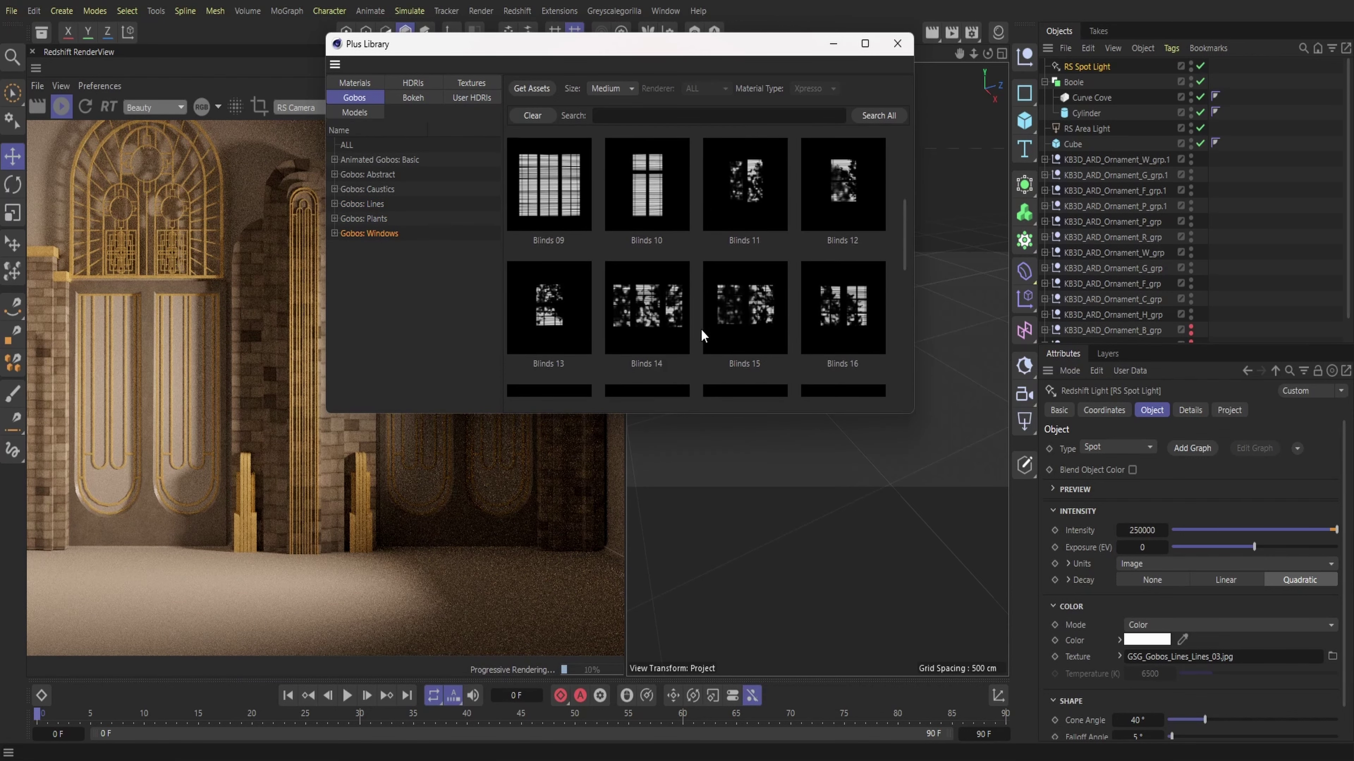
scroll(791, 325, "down", 3)
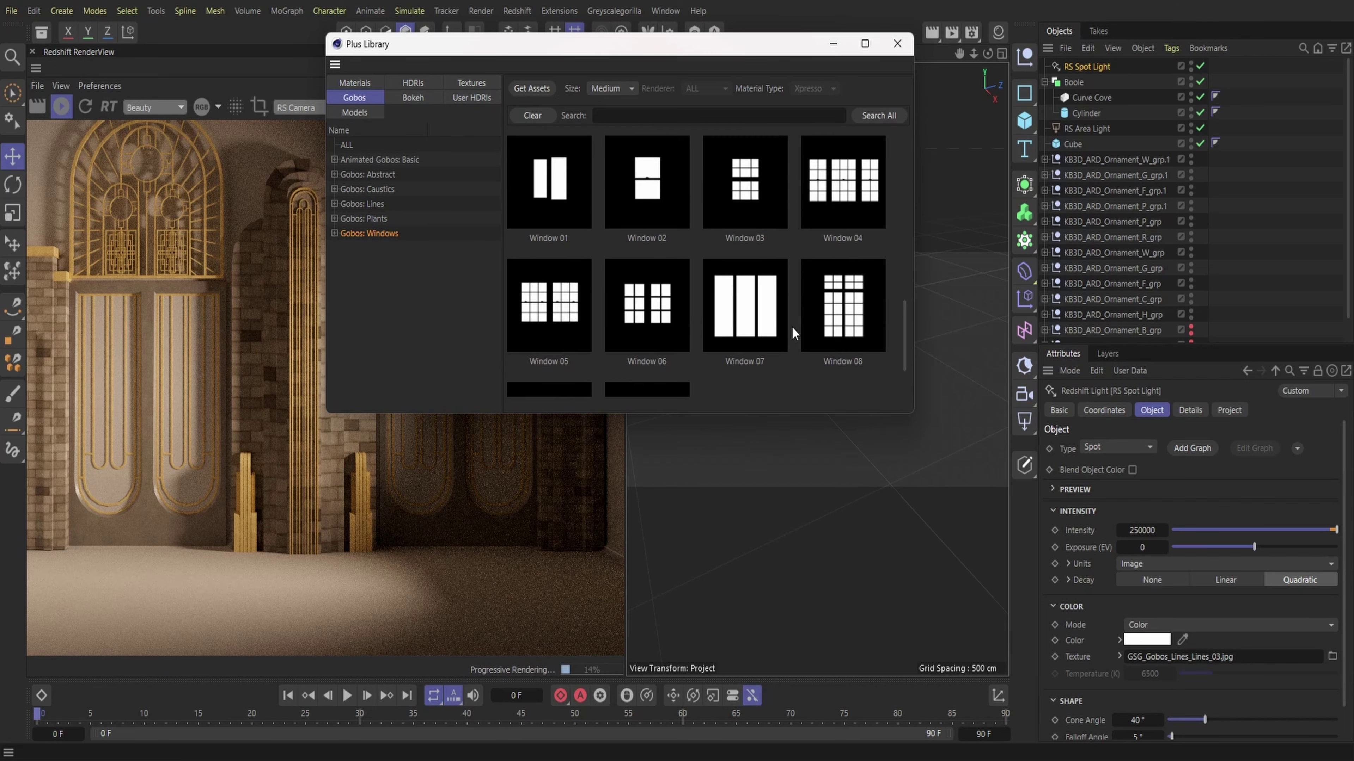
scroll(791, 325, "up", 6)
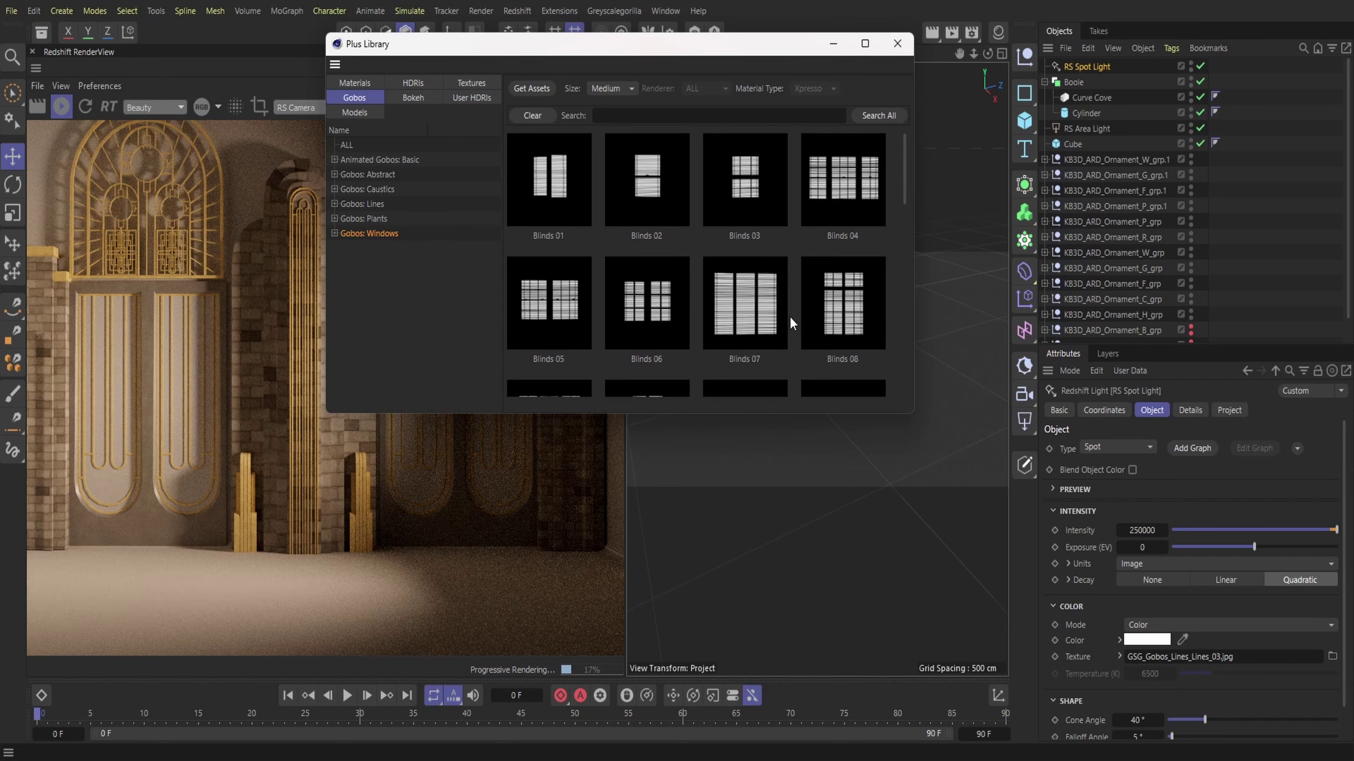
left_click(389, 219)
scroll(836, 350, "down", 3)
scroll(811, 352, "up", 1)
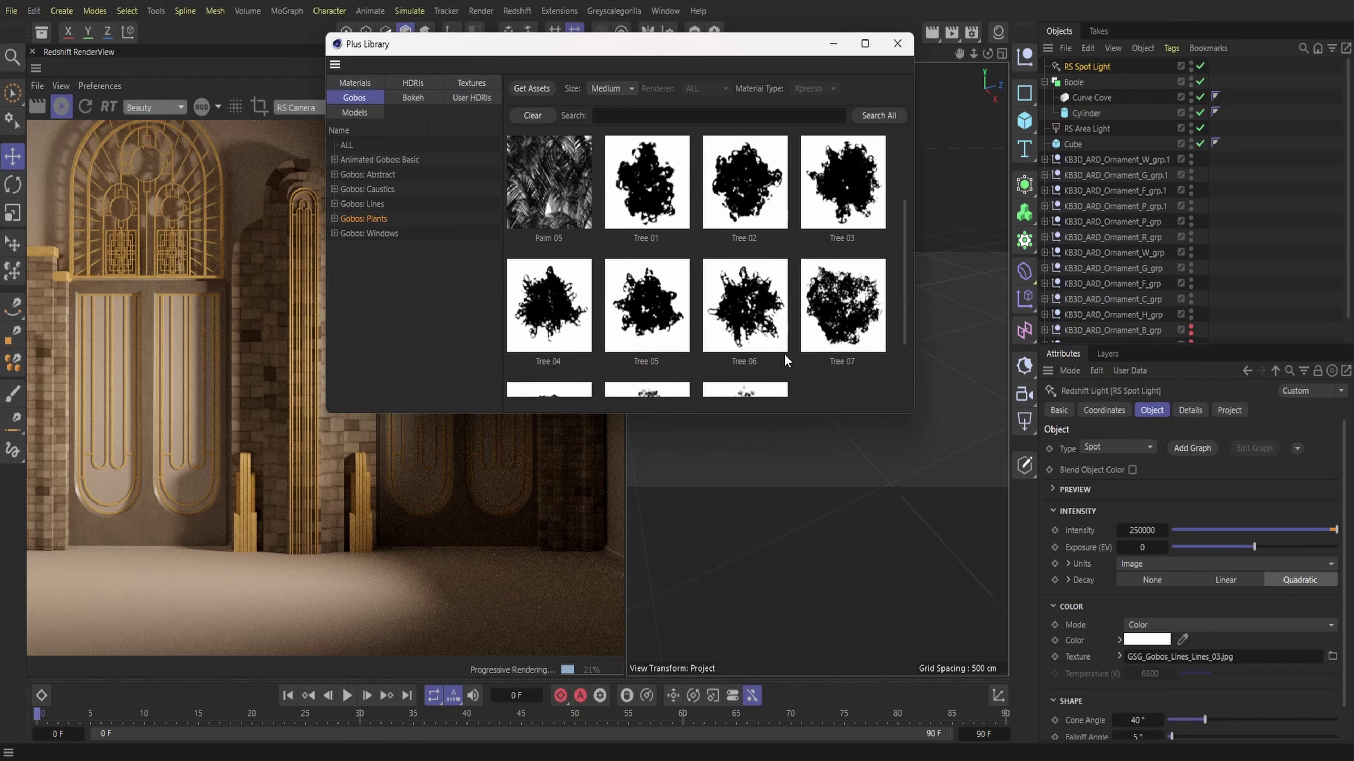
left_click_drag(1290, 666, 1290, 659)
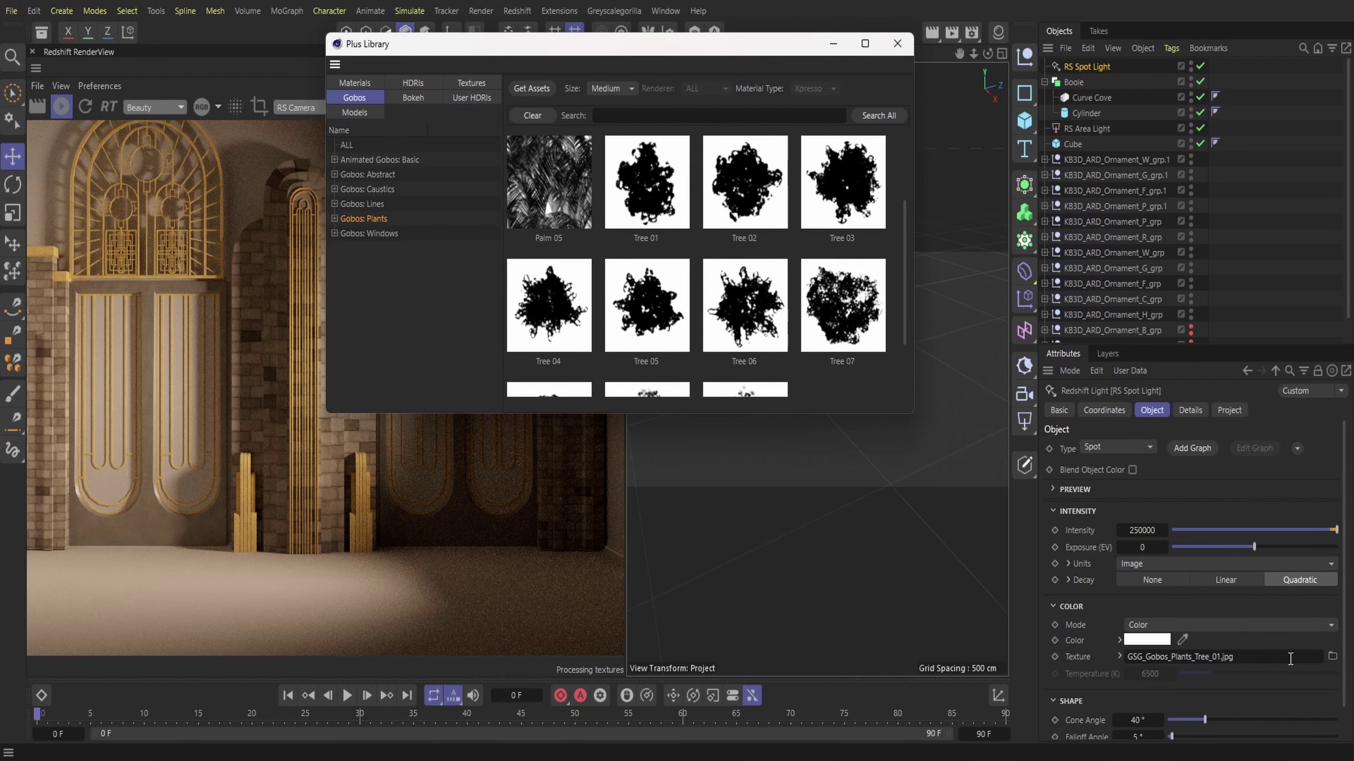
- Set the spot light's exposure to 2 and its texture to the Palm 05 gobo
left_click_drag(799, 43, 833, 107)
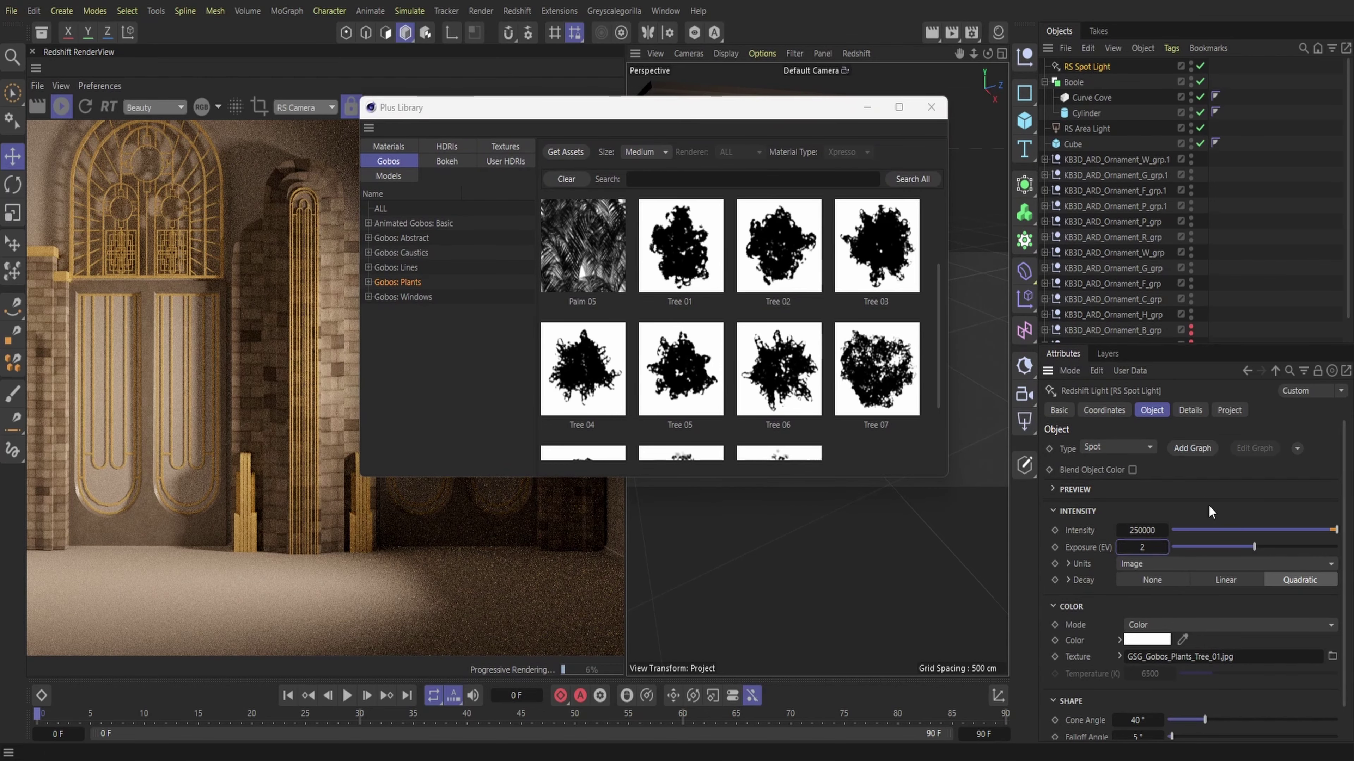
left_click_drag(833, 107, 799, 247)
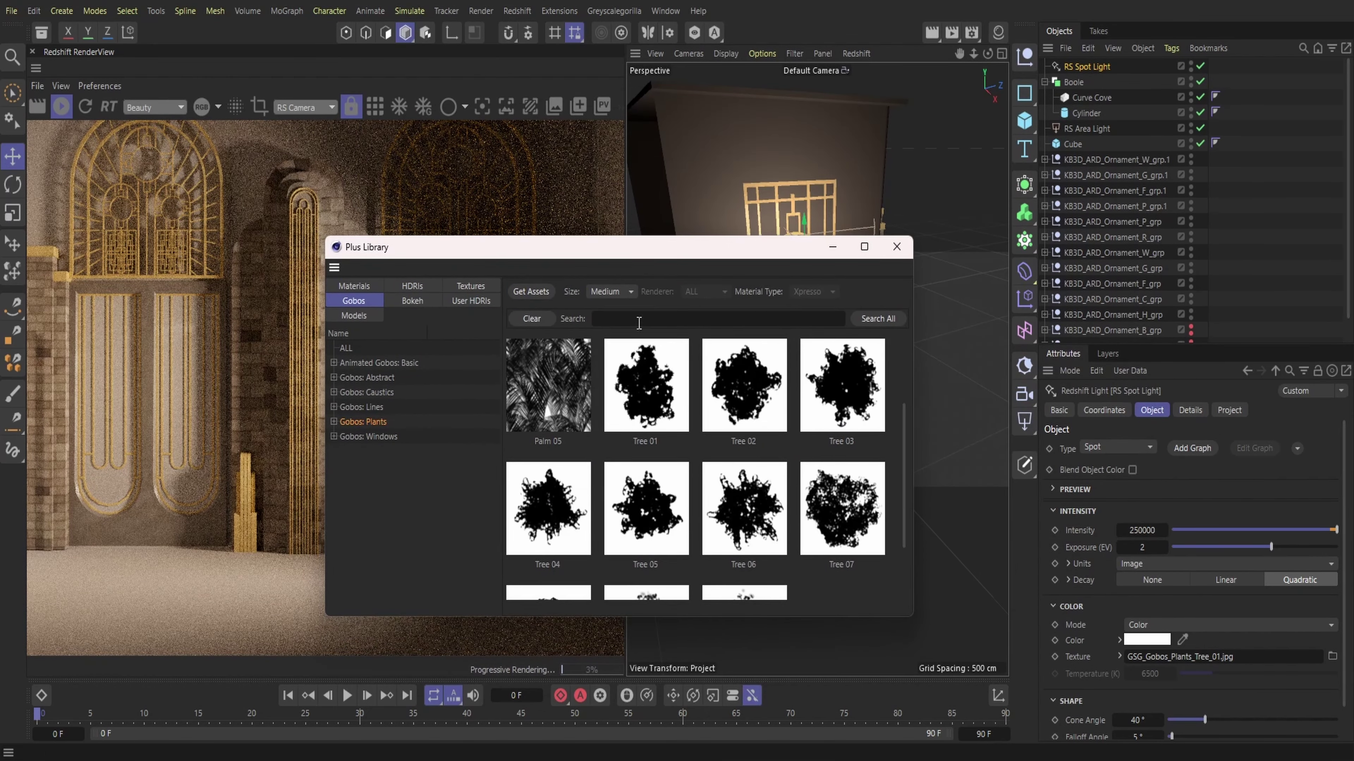
left_click_drag(1269, 660, 1269, 657)
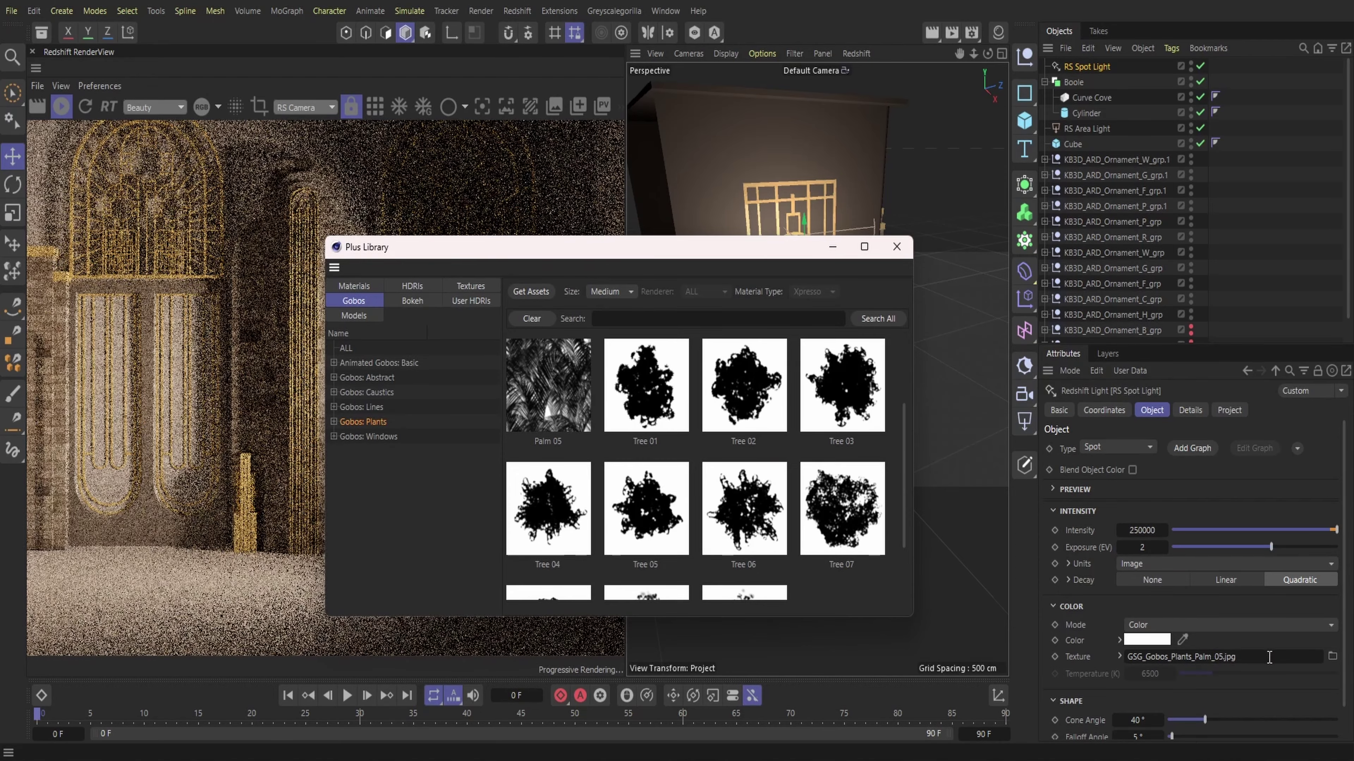
- Replace the spot light's texture with the Lines 06 gobo and close the Plus Library
left_click_drag(654, 258, 746, 233)
left_click(465, 382)
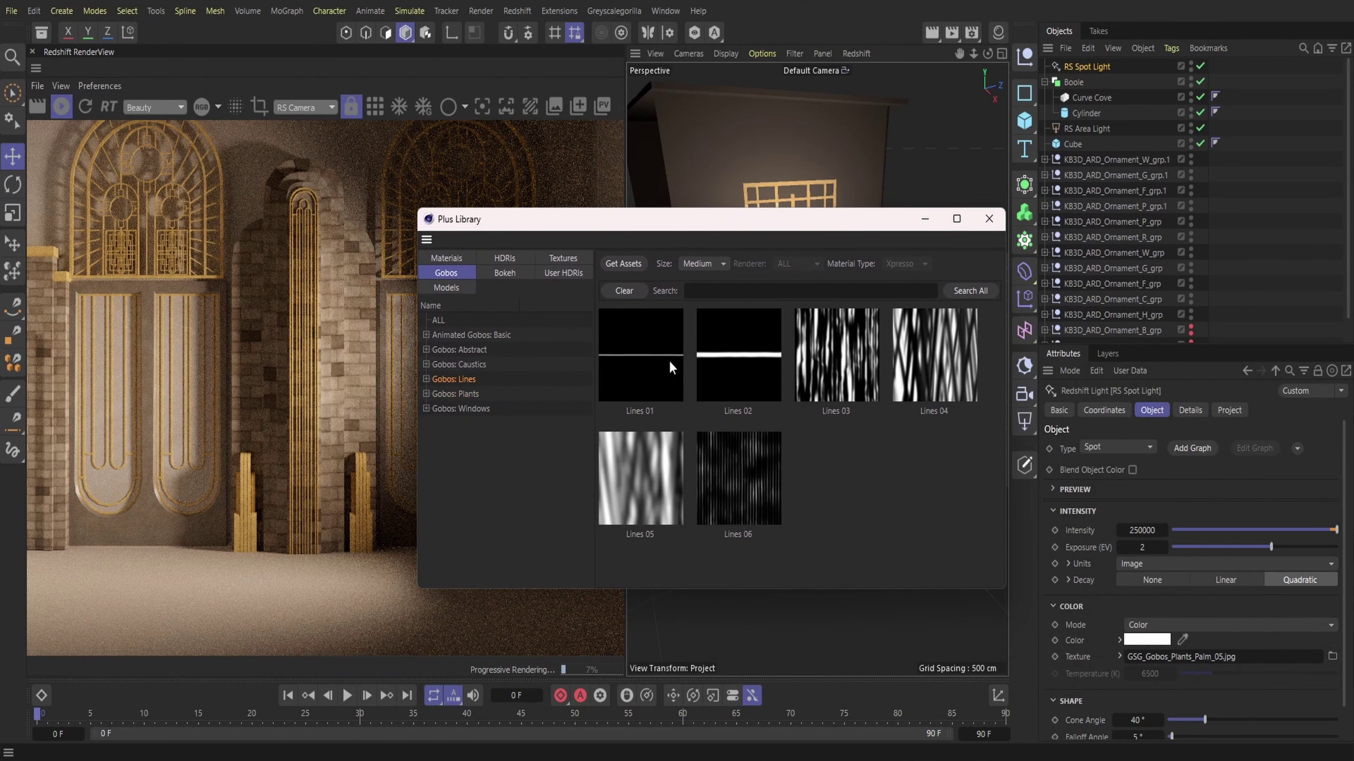
left_click_drag(1281, 665, 1279, 661)
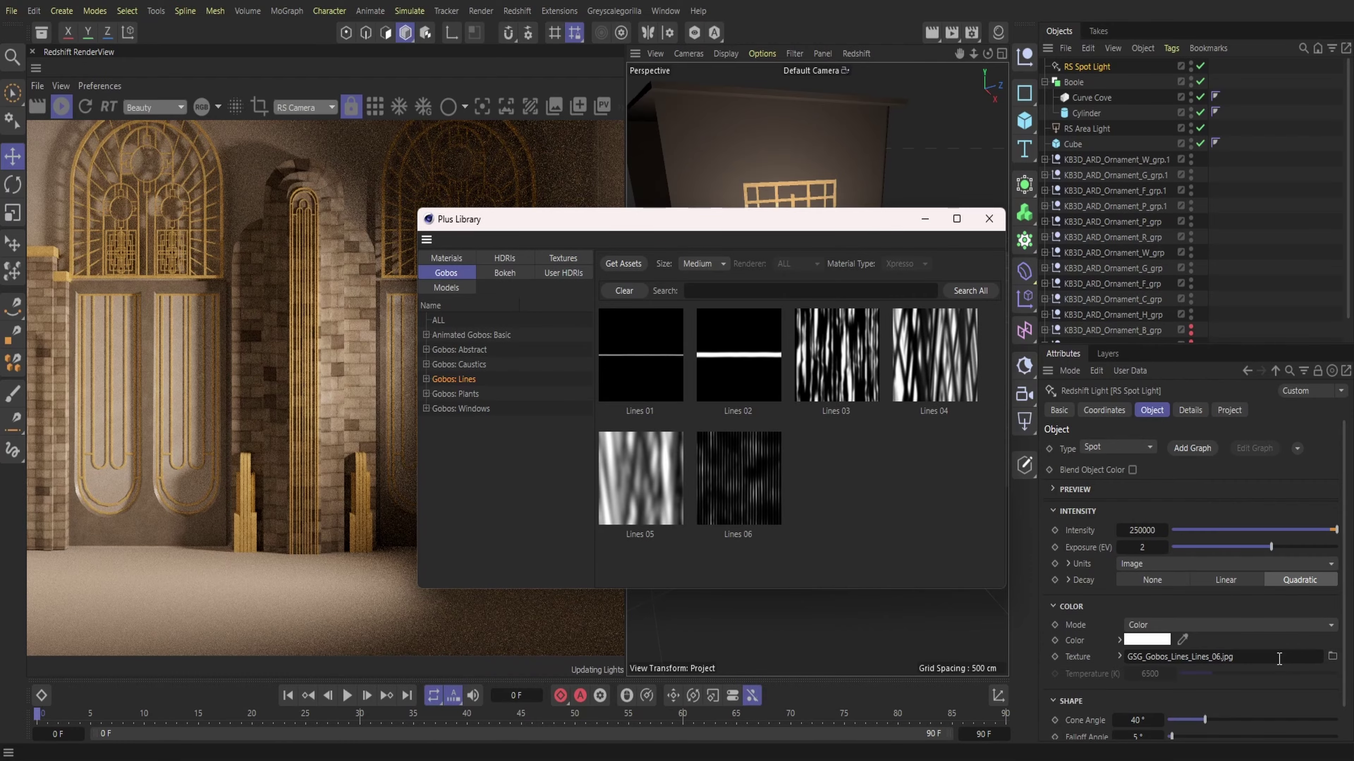
left_click(988, 218)
- Move the spot light up in front of the round hole in the wall and hide the area light in viewport and render
left_click_drag(895, 215, 872, 233)
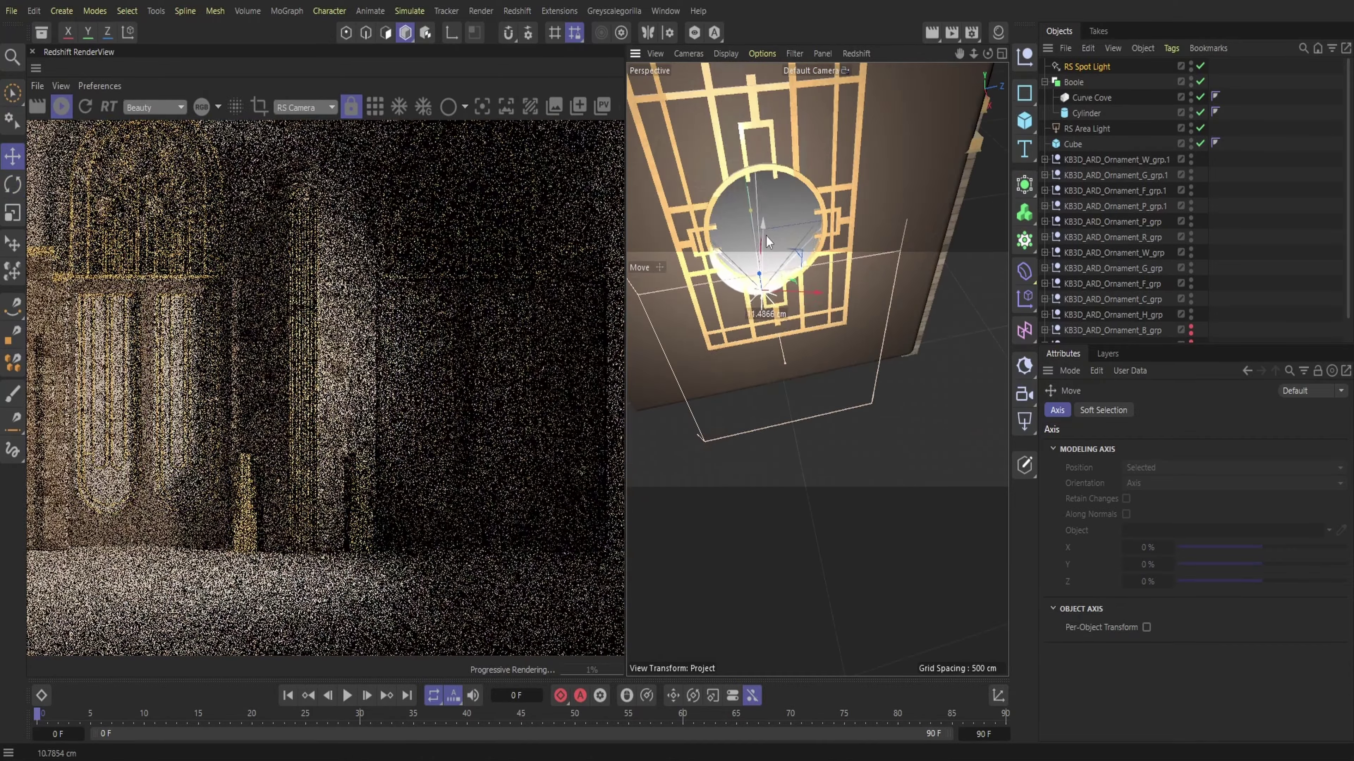
left_click_drag(767, 228, 785, 225)
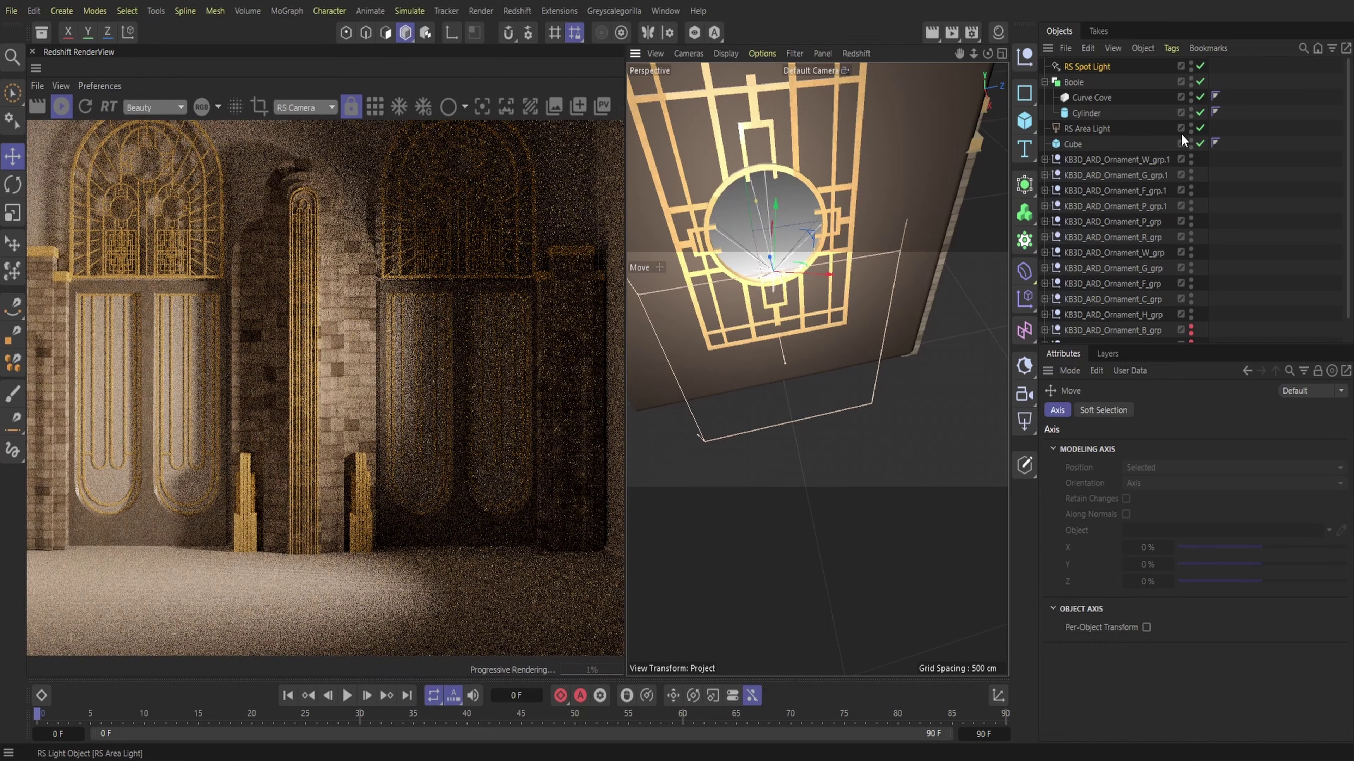
left_click(1190, 131)
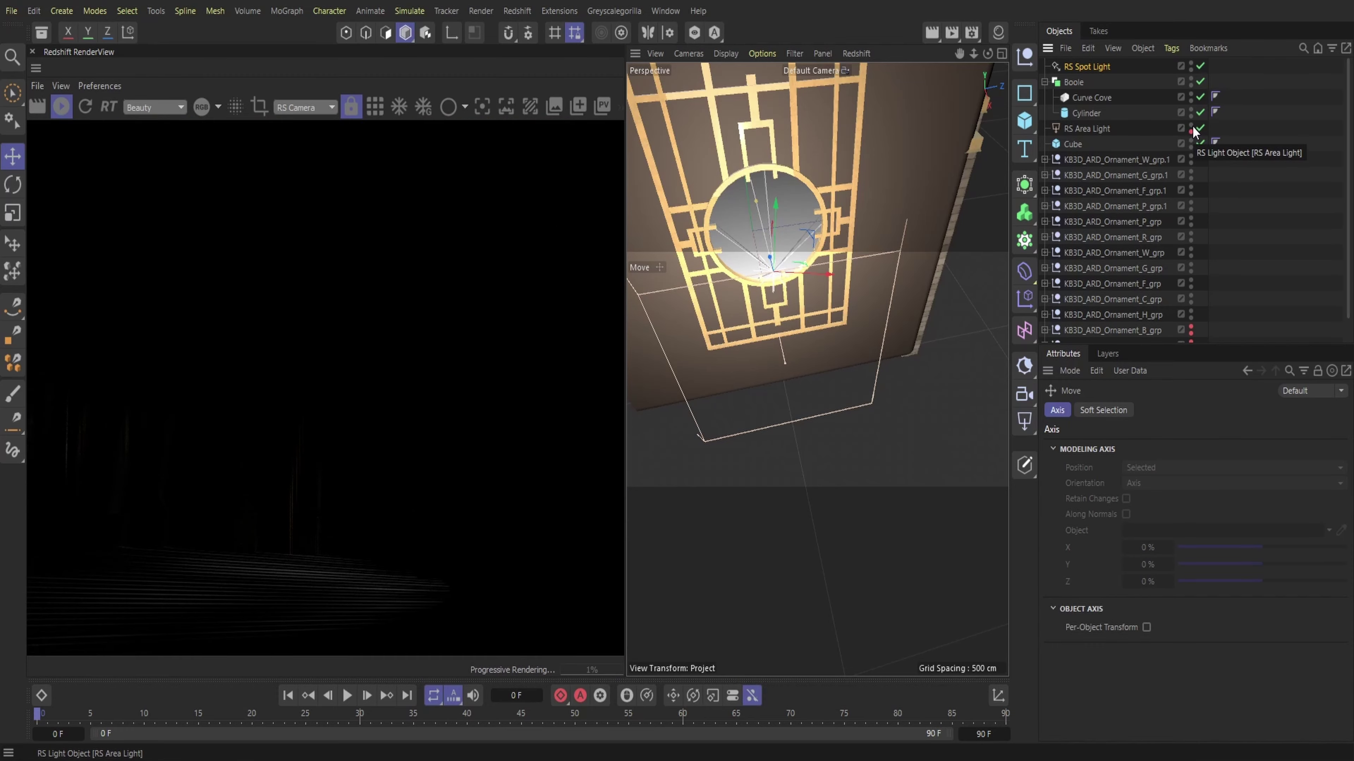
left_click(1191, 126)
- Set the spot light's exposure to 5
left_click_drag(988, 52, 967, 58)
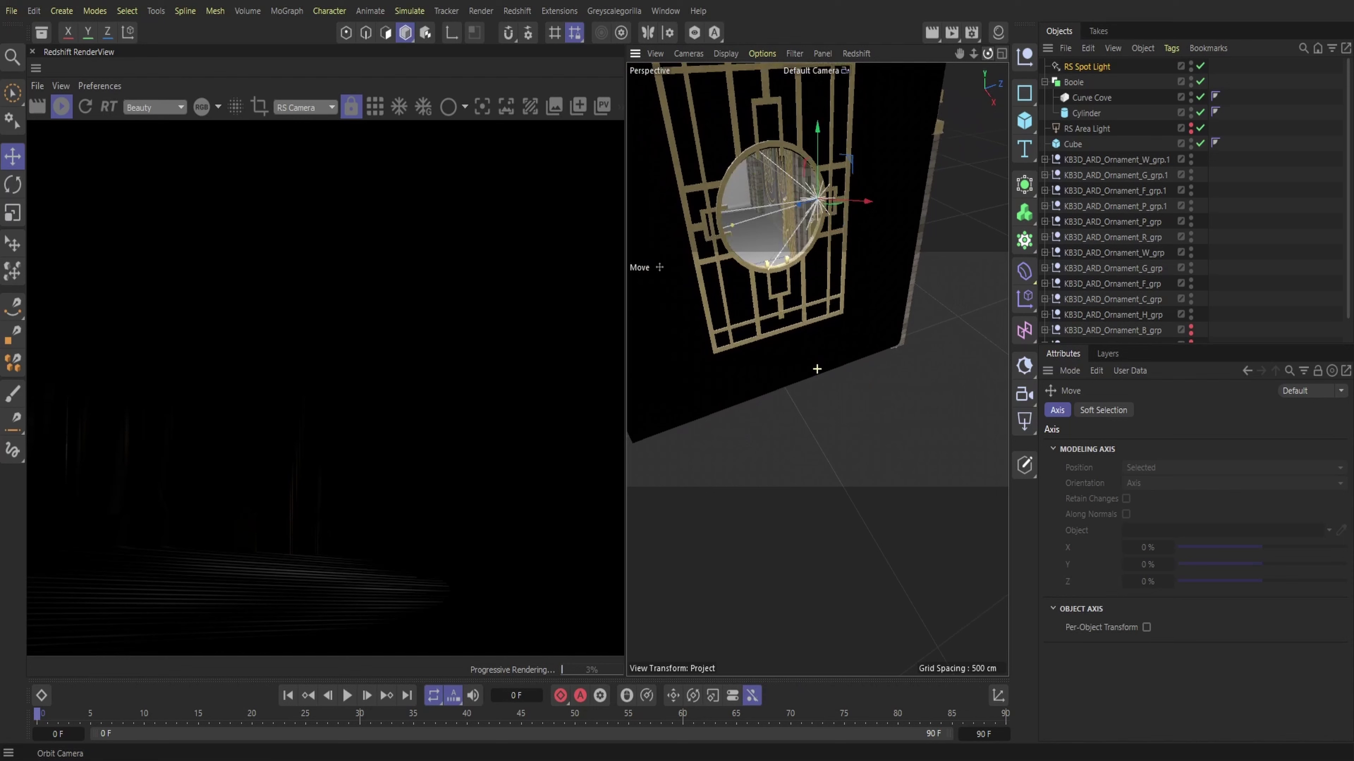
left_click_drag(967, 58, 1005, 61)
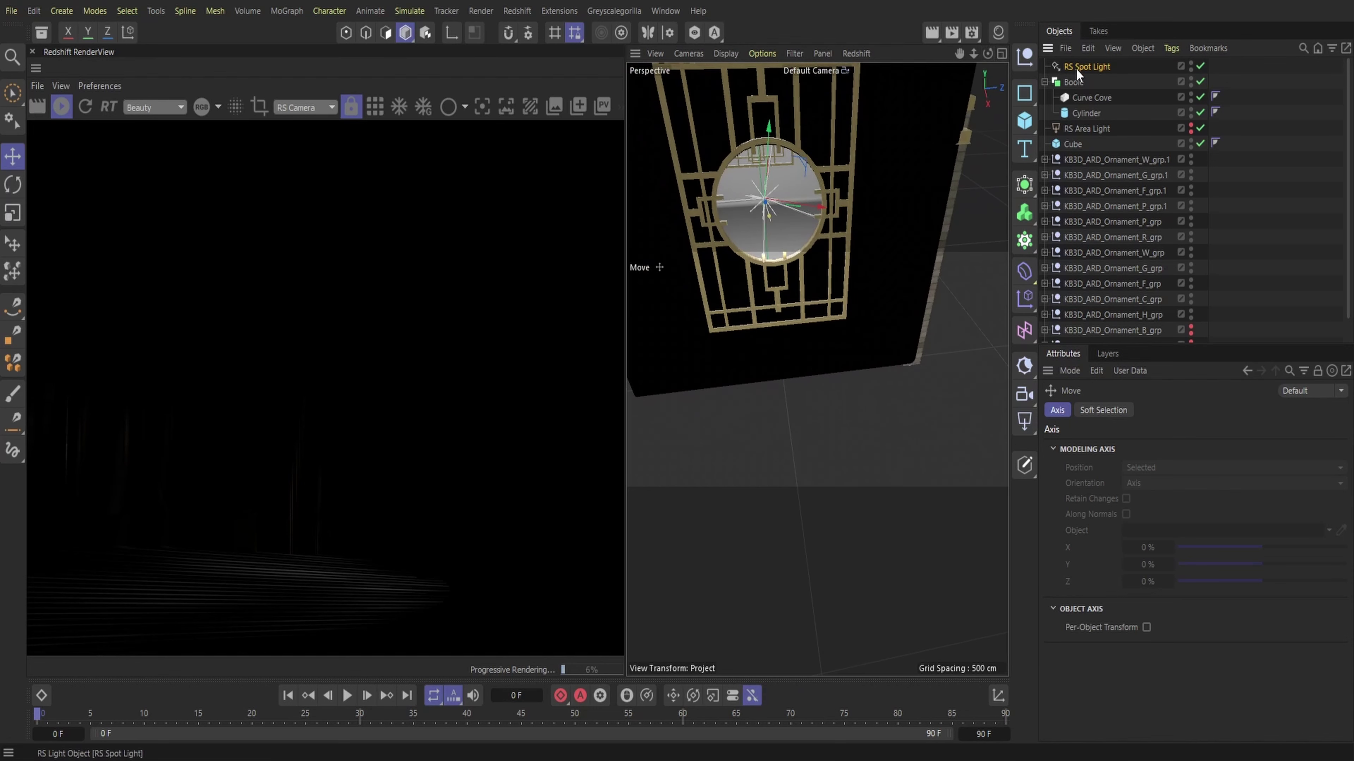
left_click(1092, 68)
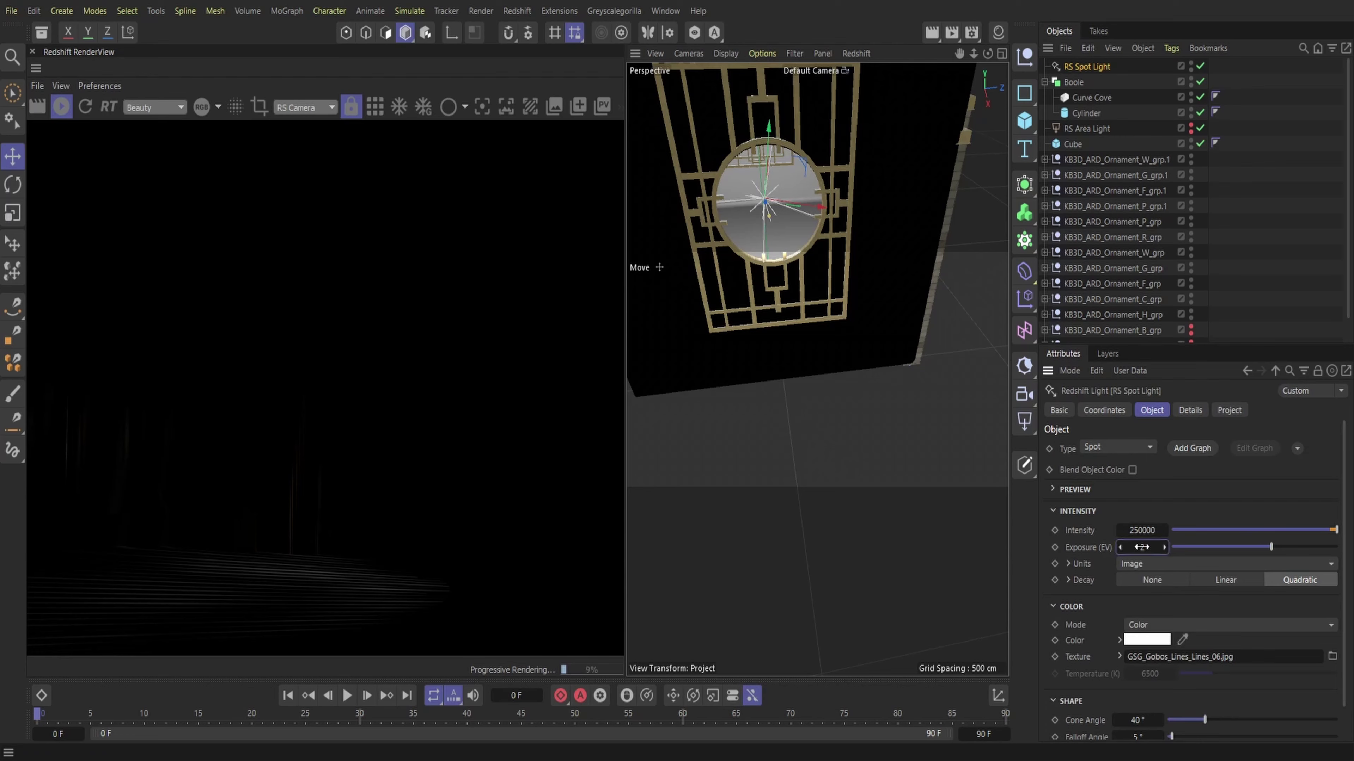
type("5")
key("Return")
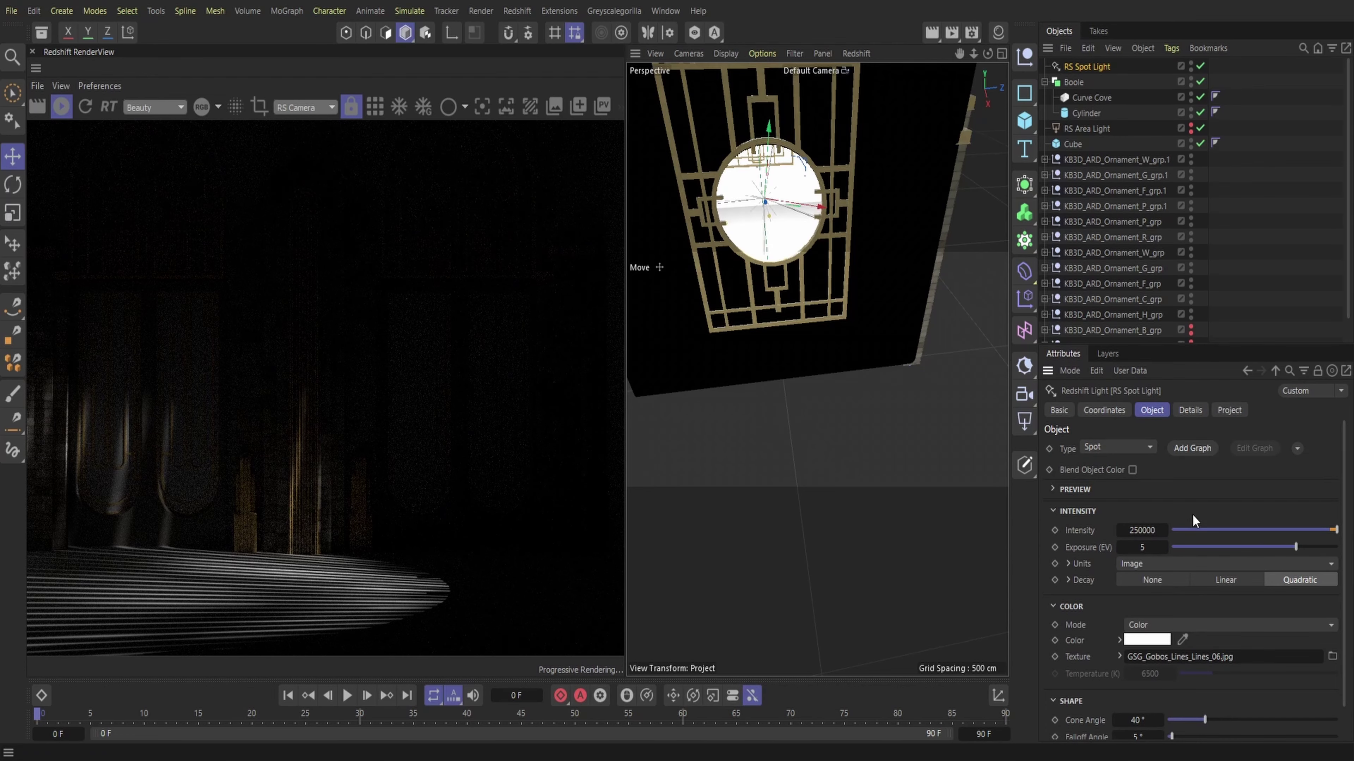
- Rotate the spot light so its line pattern shines through the round hole higher onto the doors and central column
left_click_drag(967, 59, 1005, 61)
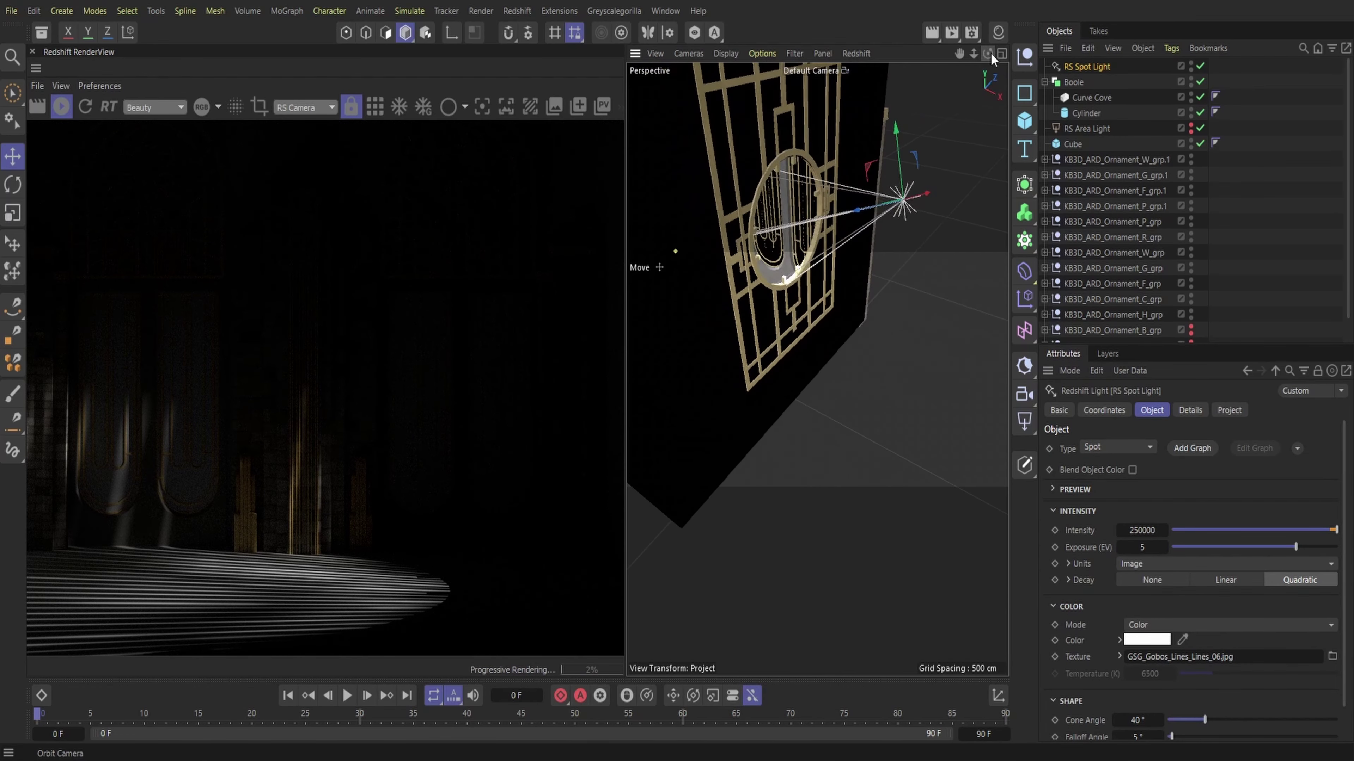
left_click(12, 185)
mouse_move(919, 201)
left_mouse_down()
mouse_move(902, 203)
mouse_move(931, 187)
left_mouse_up()
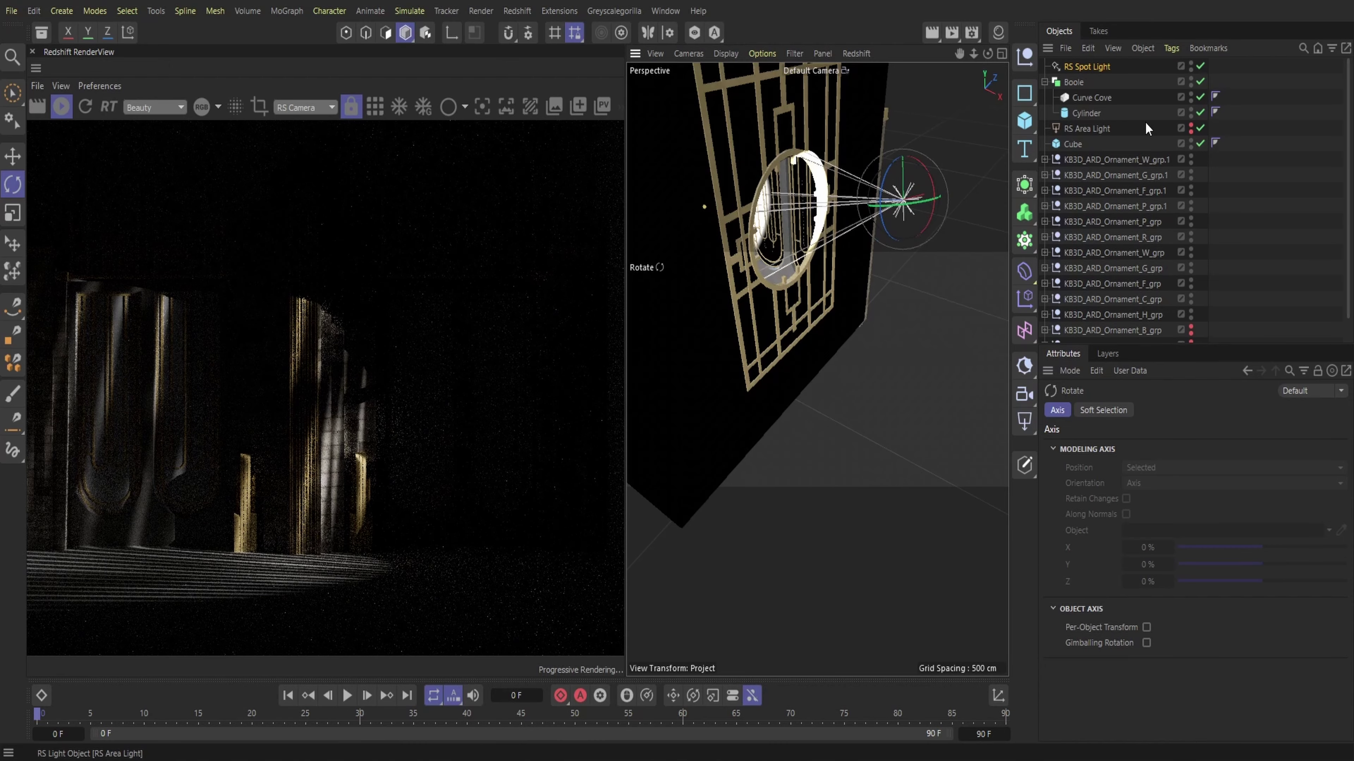
- Show the original area light in viewport and render again and set its exposure to 0
left_click(1190, 126)
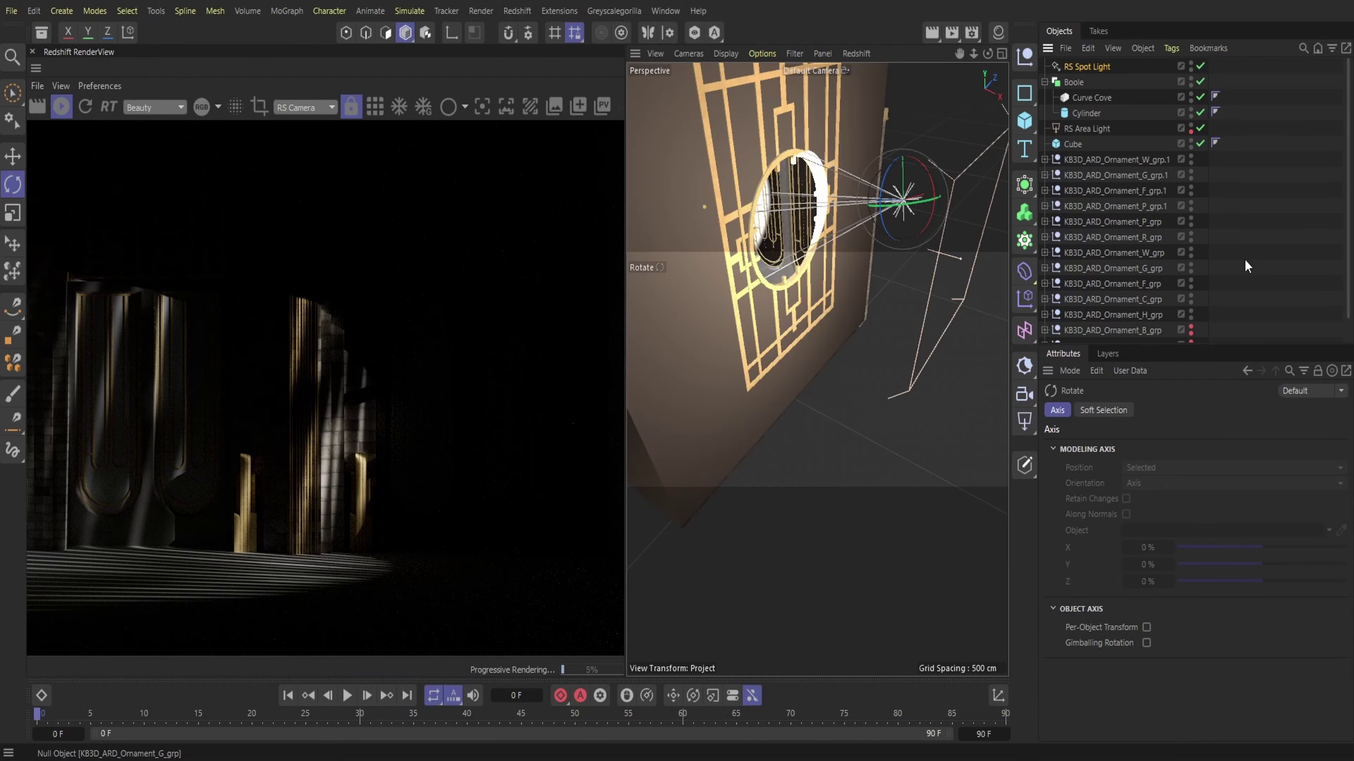
left_click(1190, 132)
left_click(1094, 129)
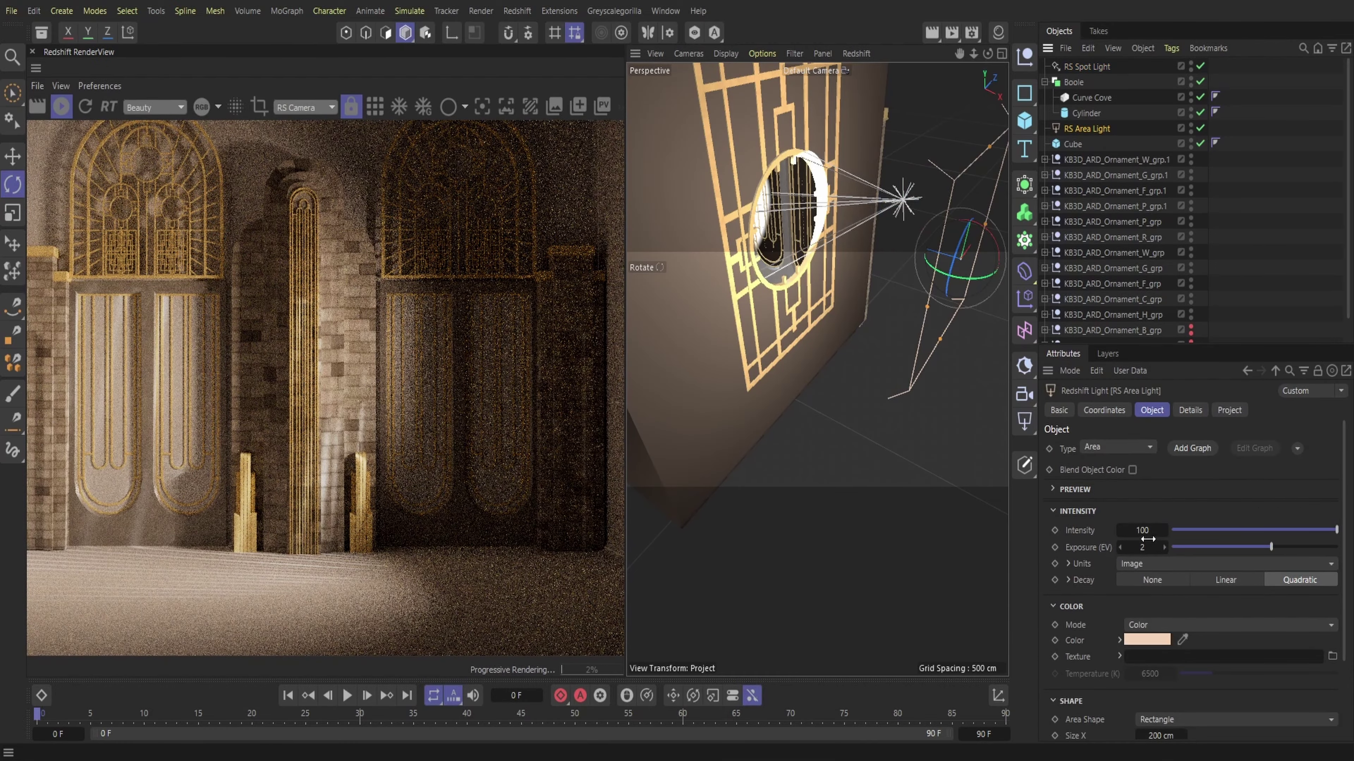
type("0")
key("Return")
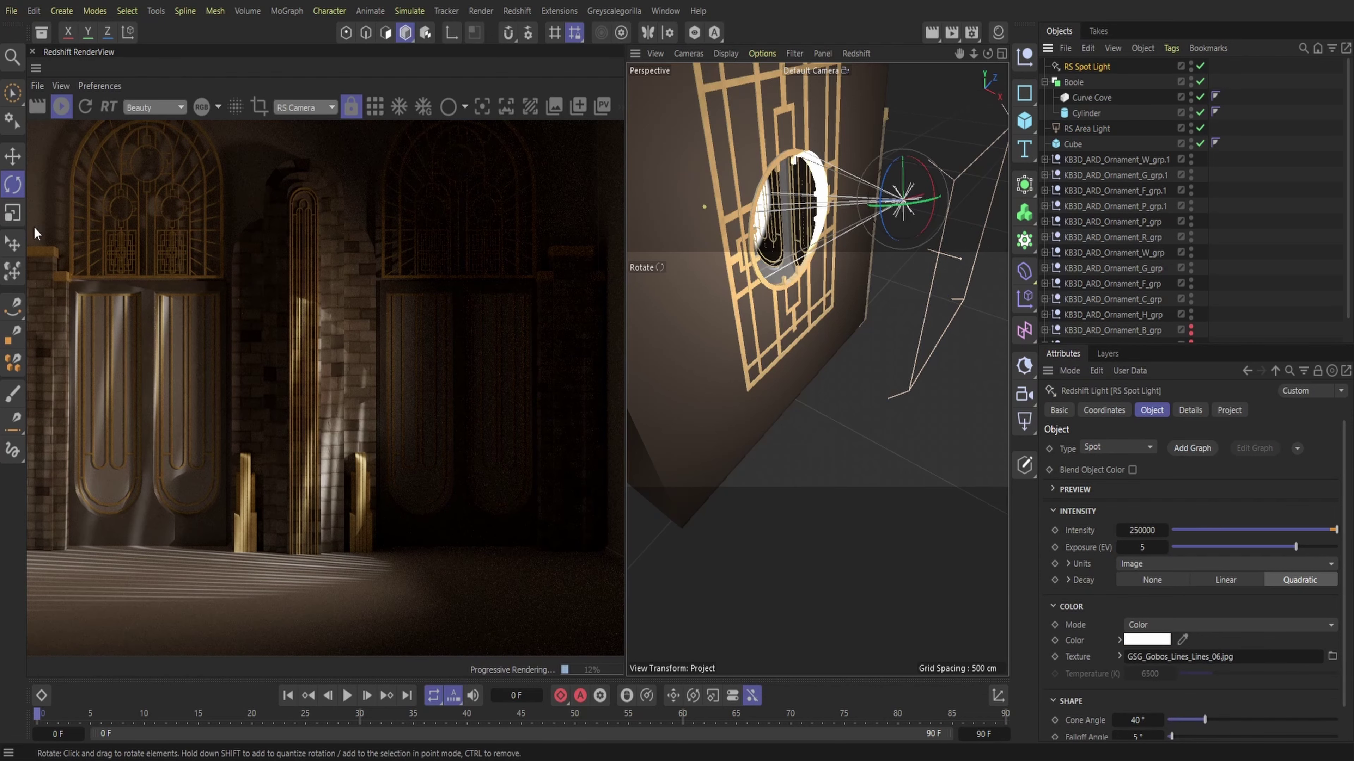
- Reposition and re-aim the spot light outside the round hole so its streaks rake across the doors and the brick column
left_click(13, 156)
mouse_move(882, 213)
left_mouse_down()
mouse_move(946, 227)
mouse_move(888, 210)
left_mouse_up()
left_click_drag(987, 53, 983, 53)
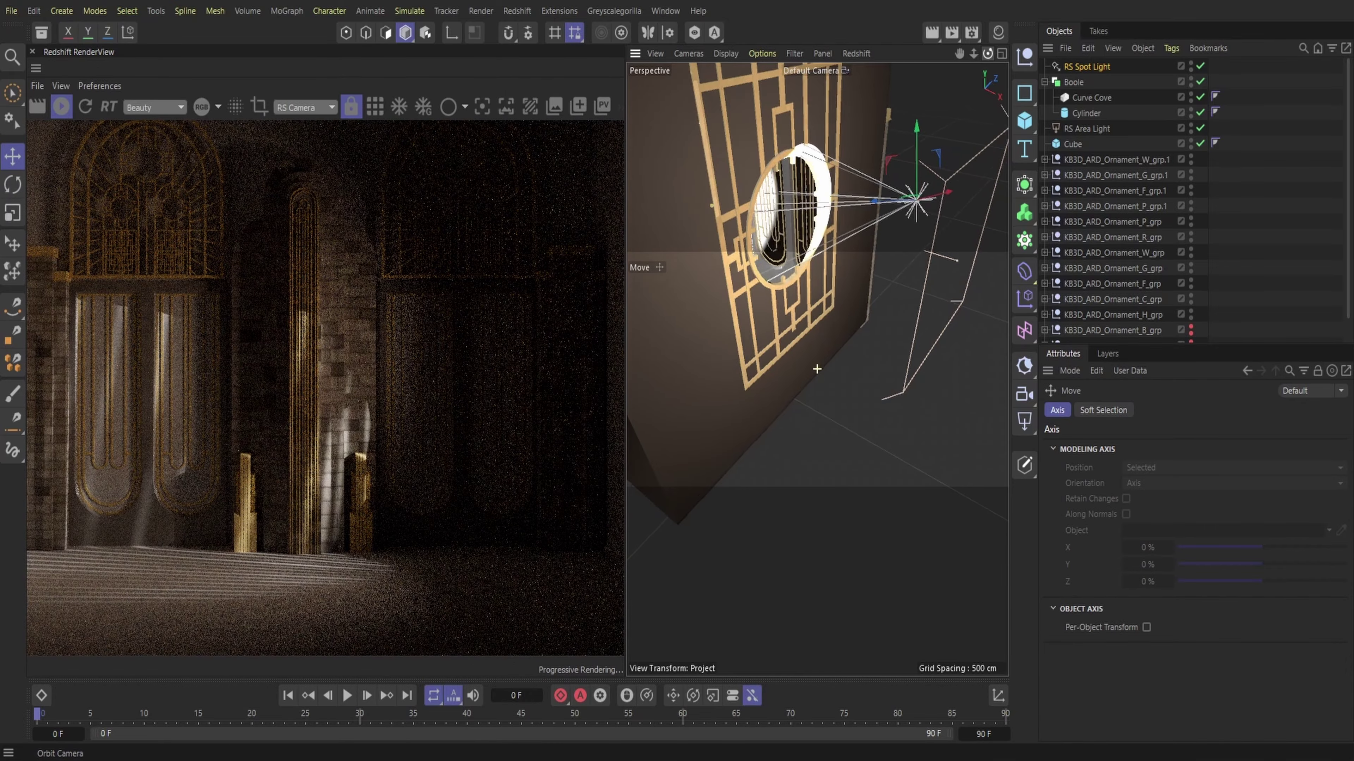
left_click_drag(817, 370, 740, 368, "alt")
left_click_drag(824, 235, 744, 225)
key("r")
left_click(12, 156)
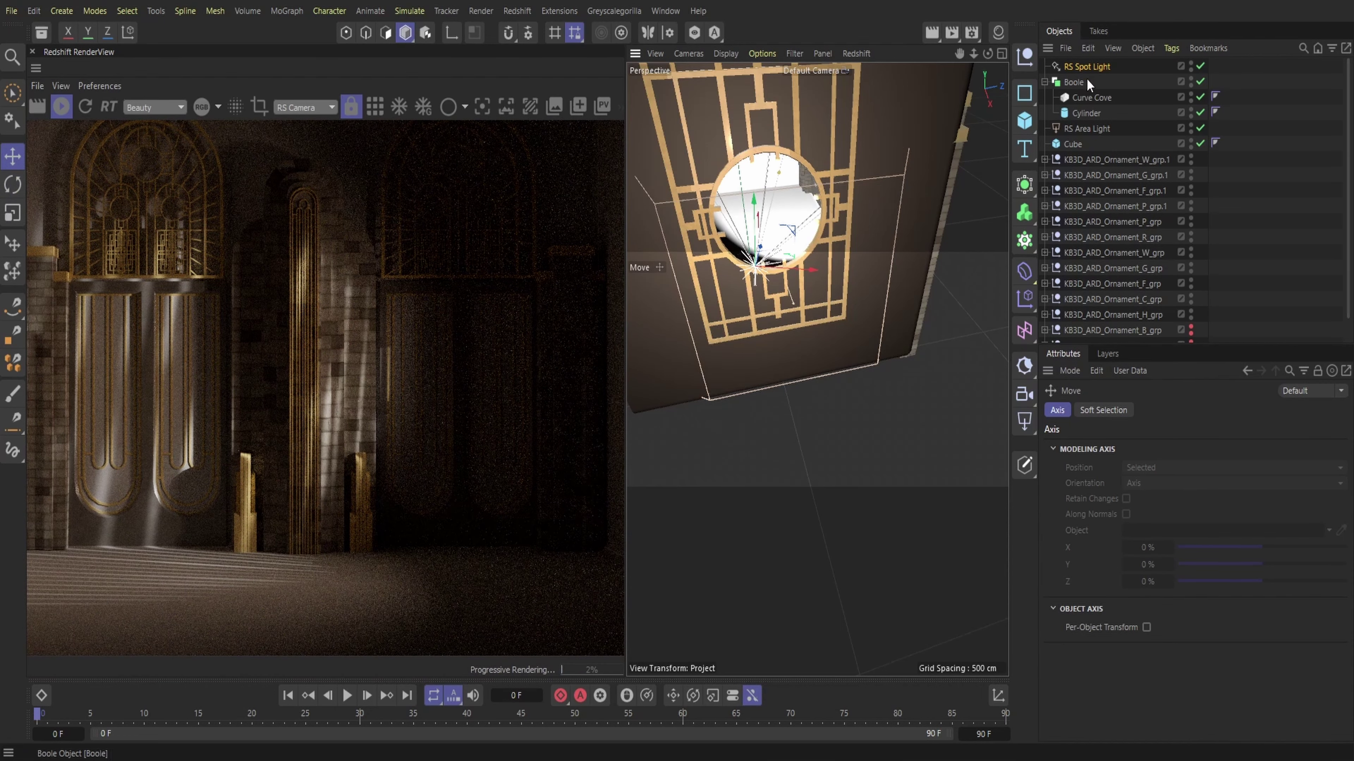
- Change the spot light's color to a warm cream with hue 41°, about 12% saturation and 95% value
left_click(1160, 640)
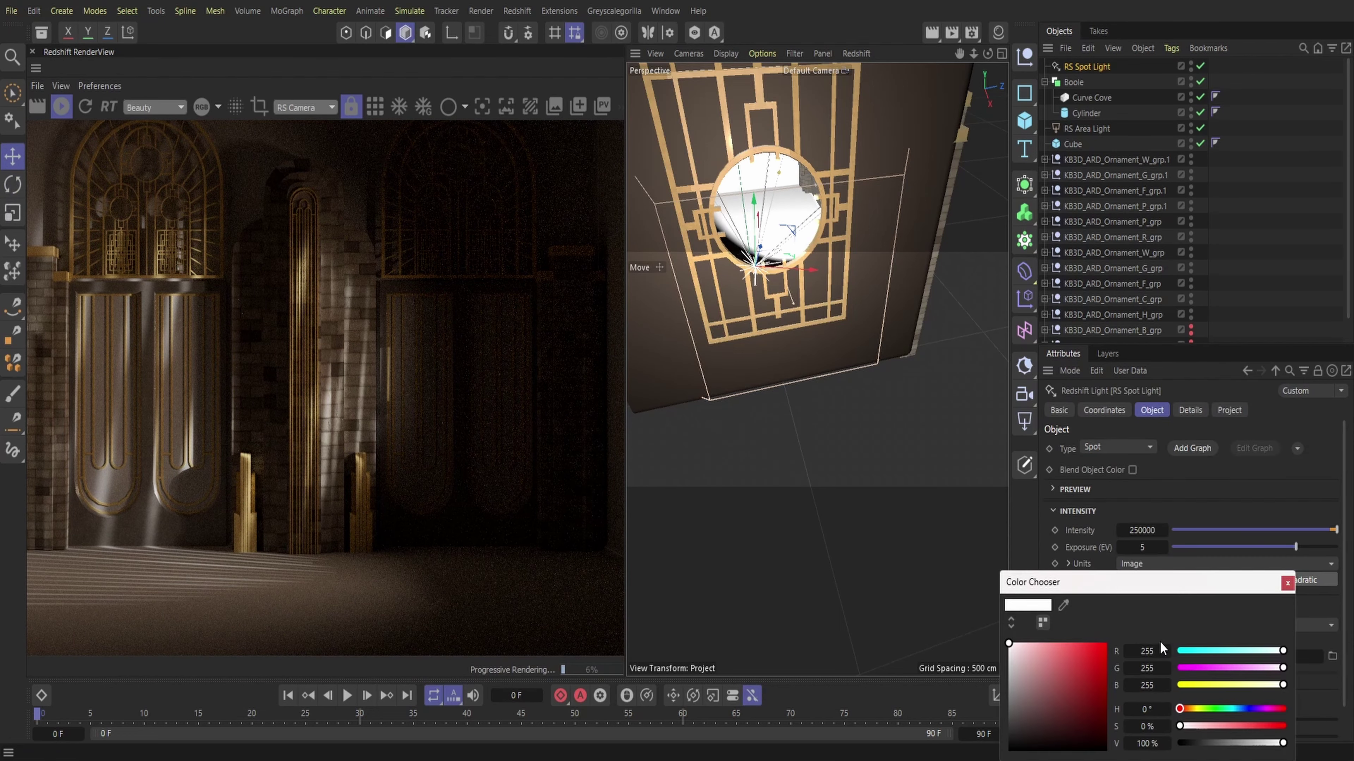
left_click(1191, 709)
left_click_drag(1010, 643, 1021, 648)
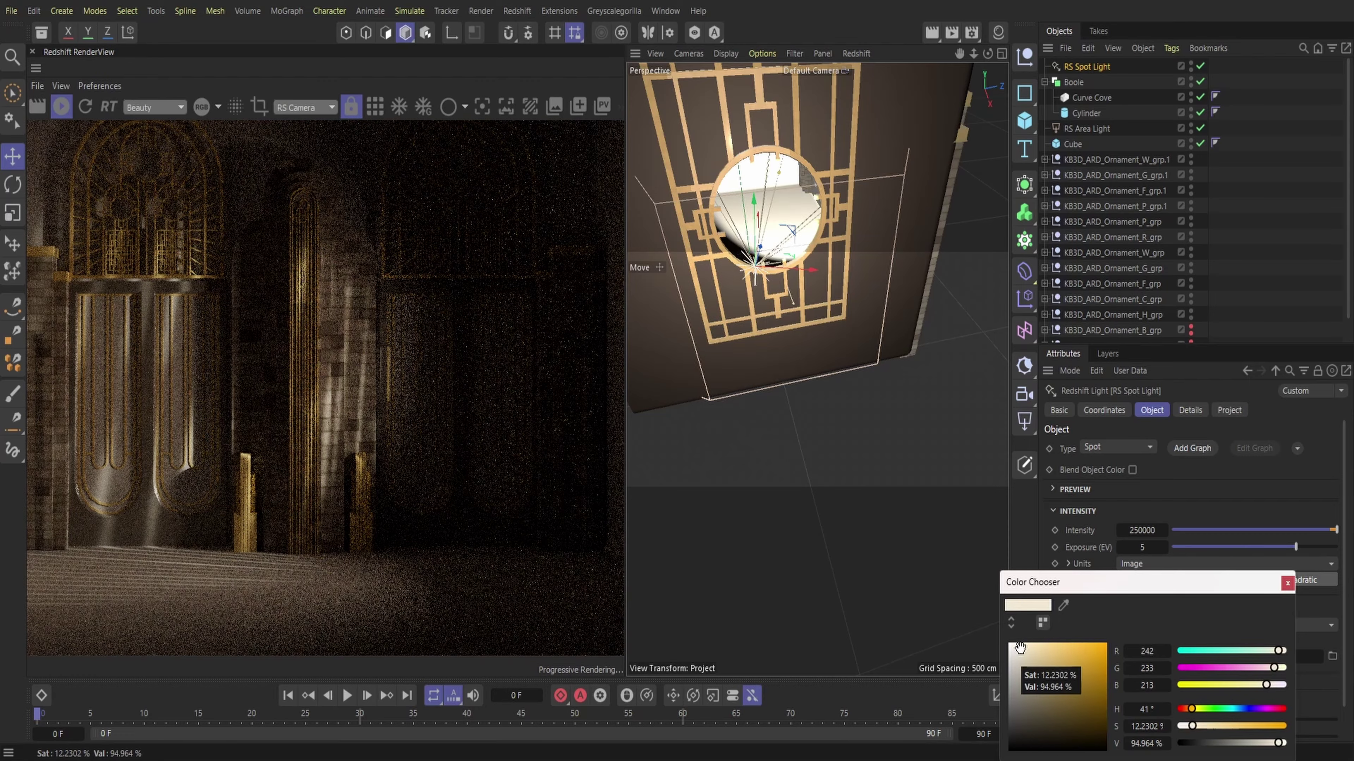
left_click(1285, 583)
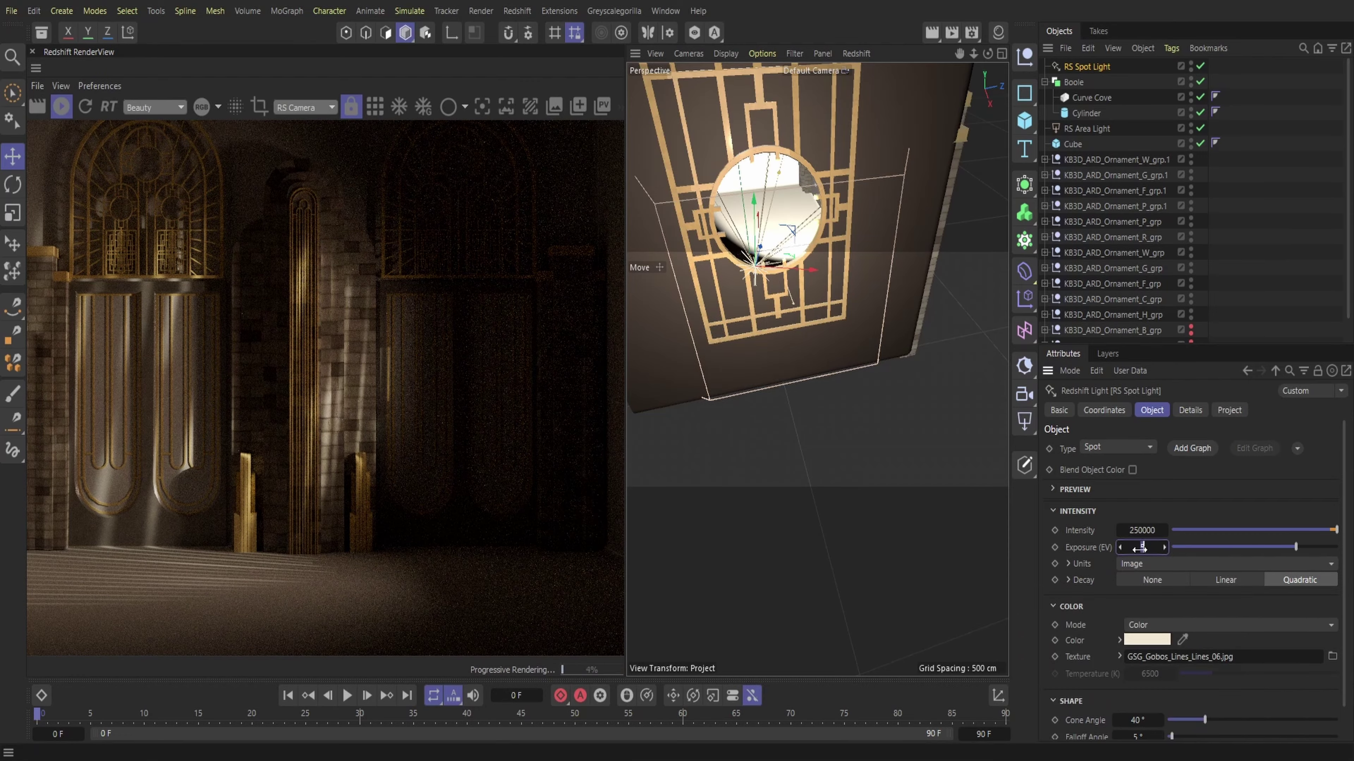
- Set the spot light's exposure to 7 and check the area light's intensity settings against it
type("7")
key("Return")
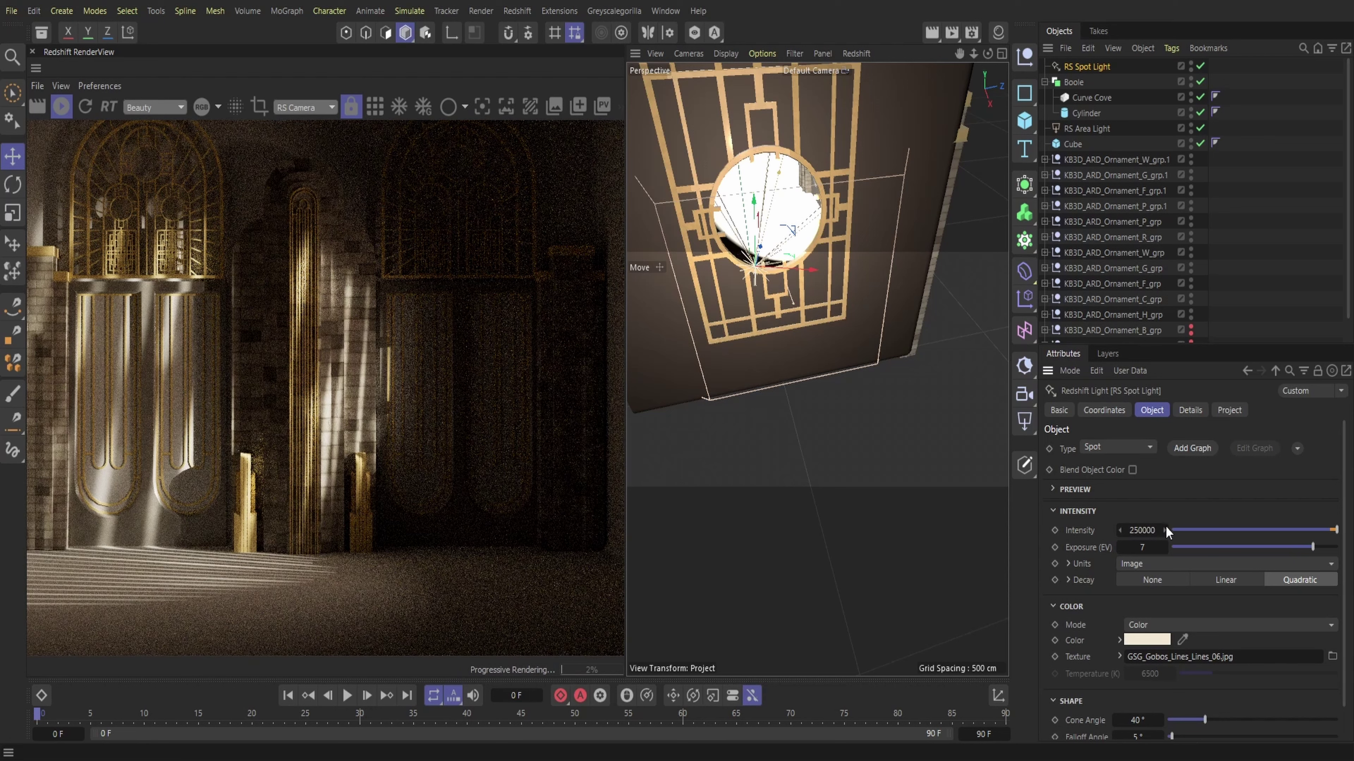
left_click(1087, 129)
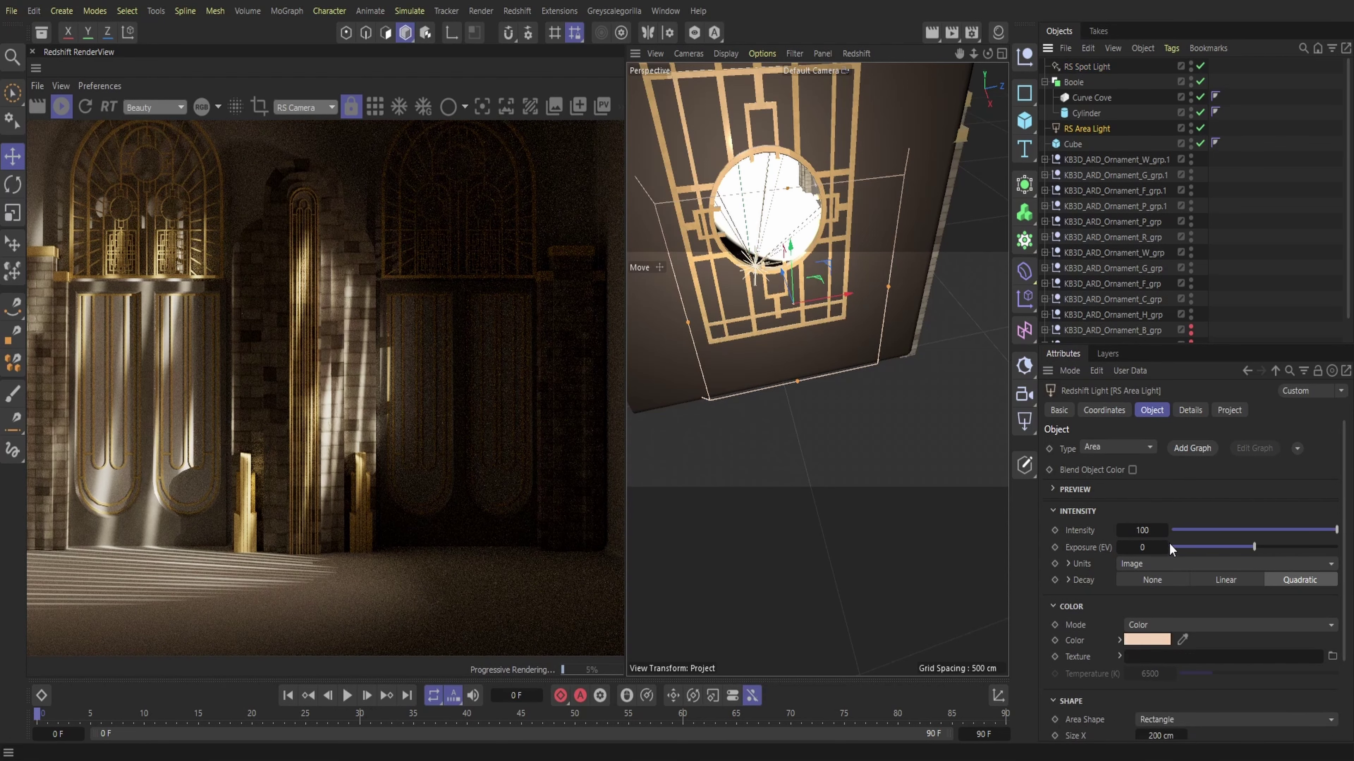
left_click(1093, 71)
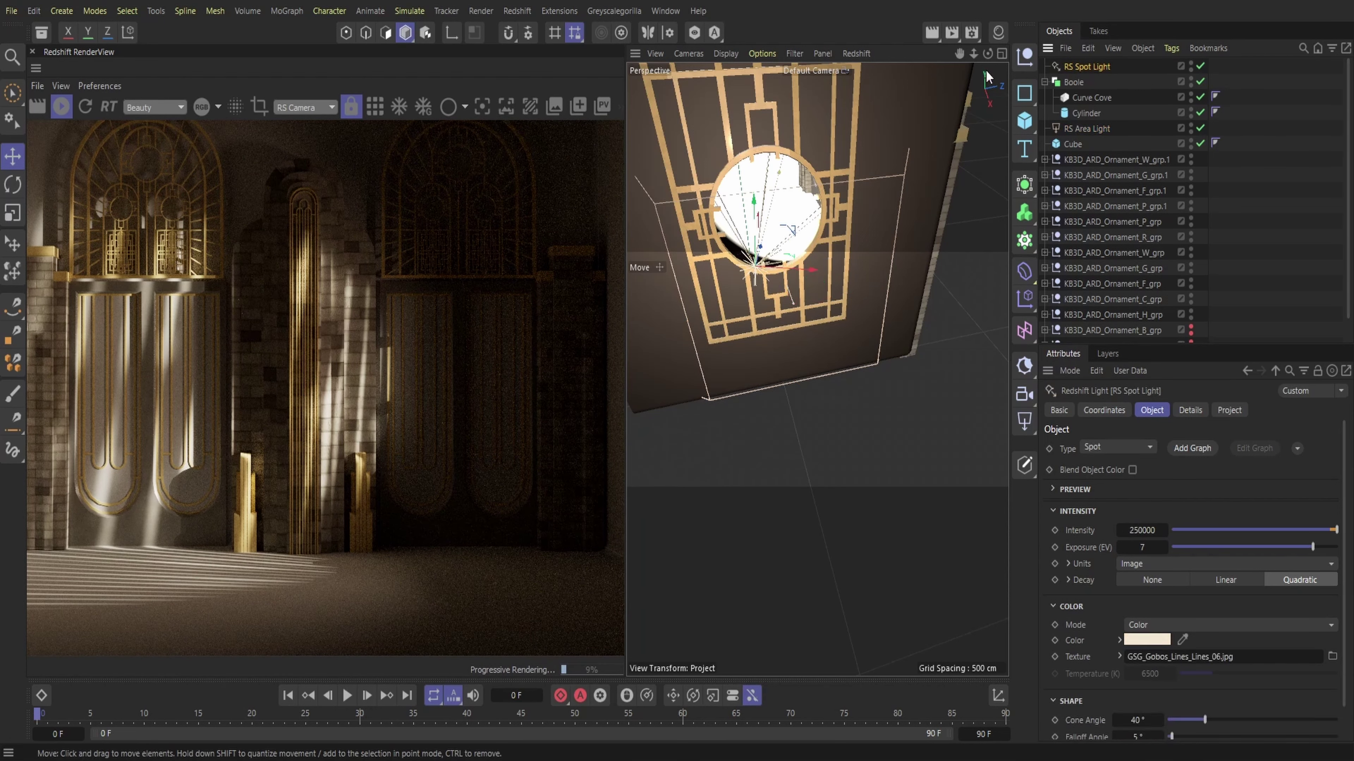
- Widen the render view and move the spot light closer to the round hole so its lines cover the far wall and floor
left_click_drag(767, 374, 869, 357, "alt")
mouse_move(825, 258)
left_mouse_down()
mouse_move(842, 271)
mouse_move(830, 262)
left_mouse_up()
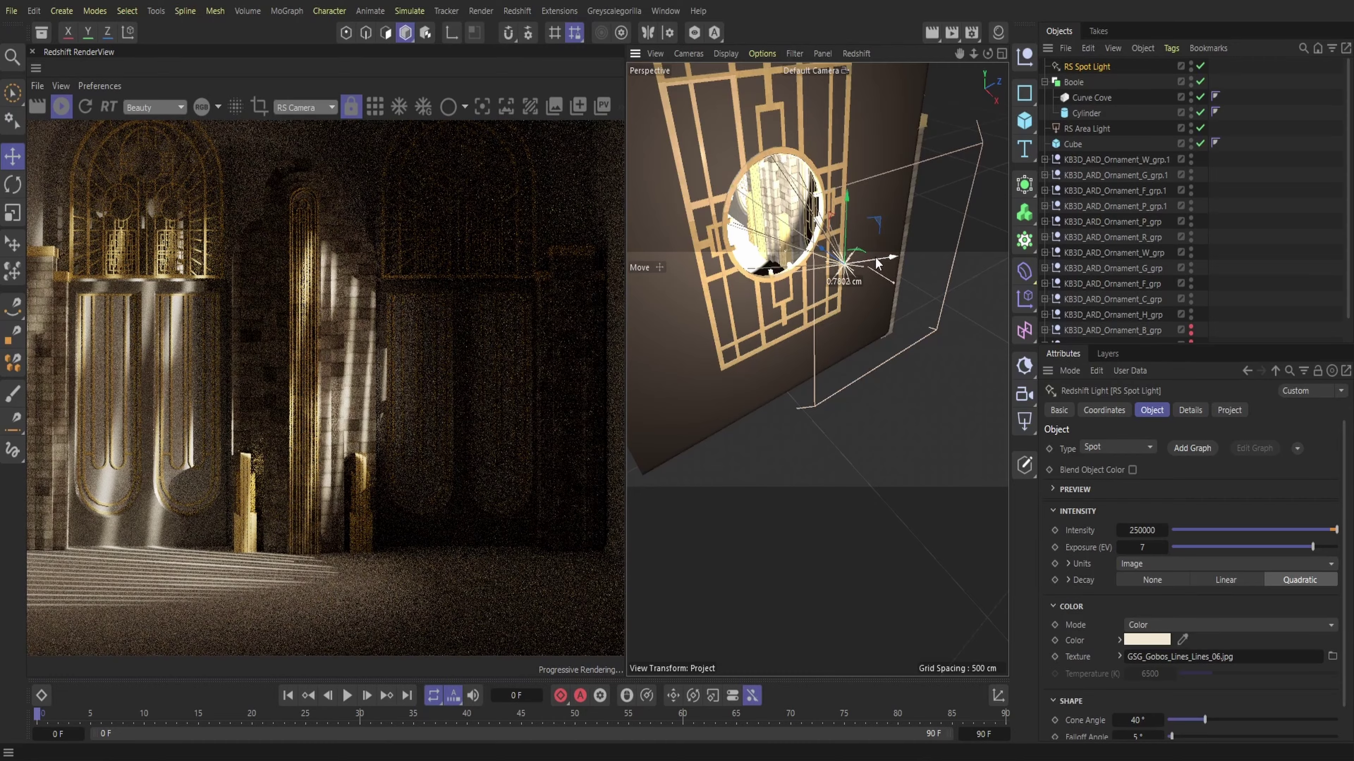
left_click_drag(627, 341, 671, 329)
left_click_drag(920, 256, 887, 268)
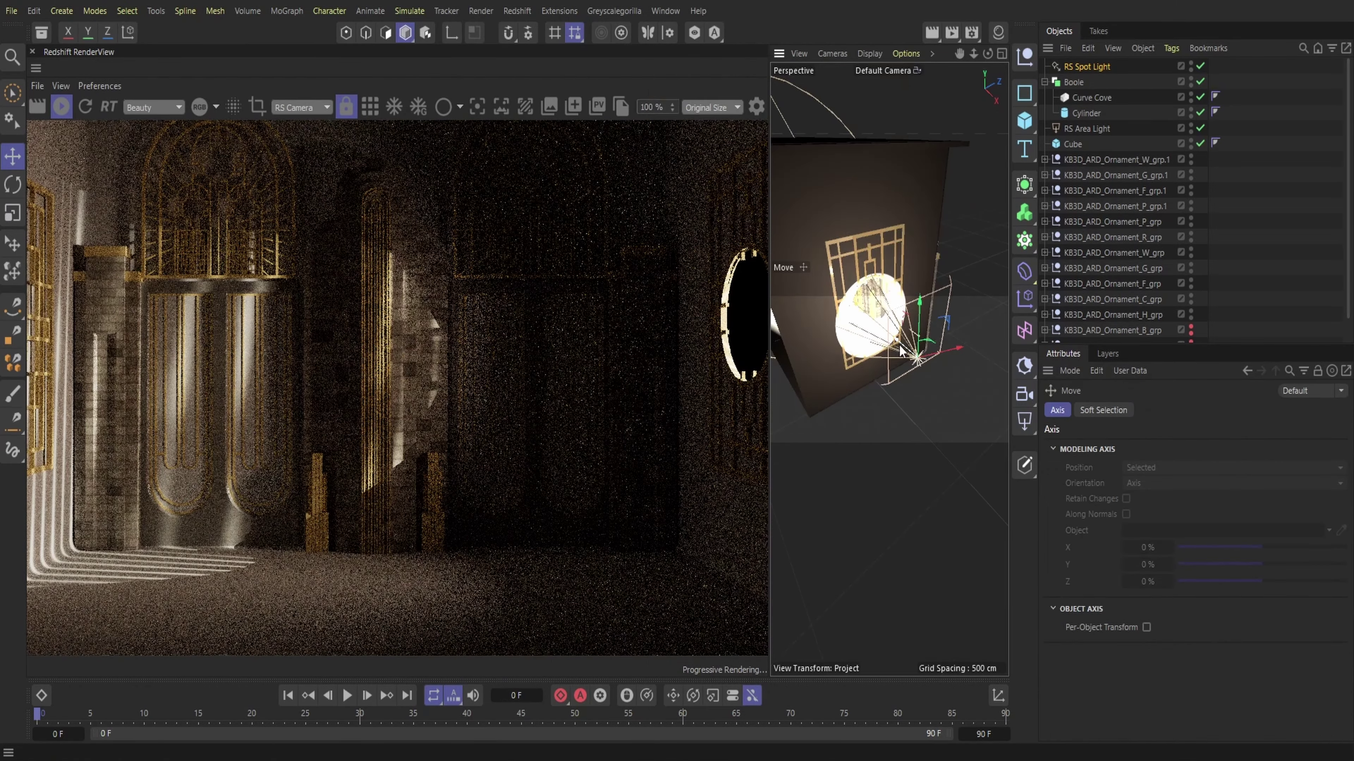
left_click_drag(909, 347, 898, 294)
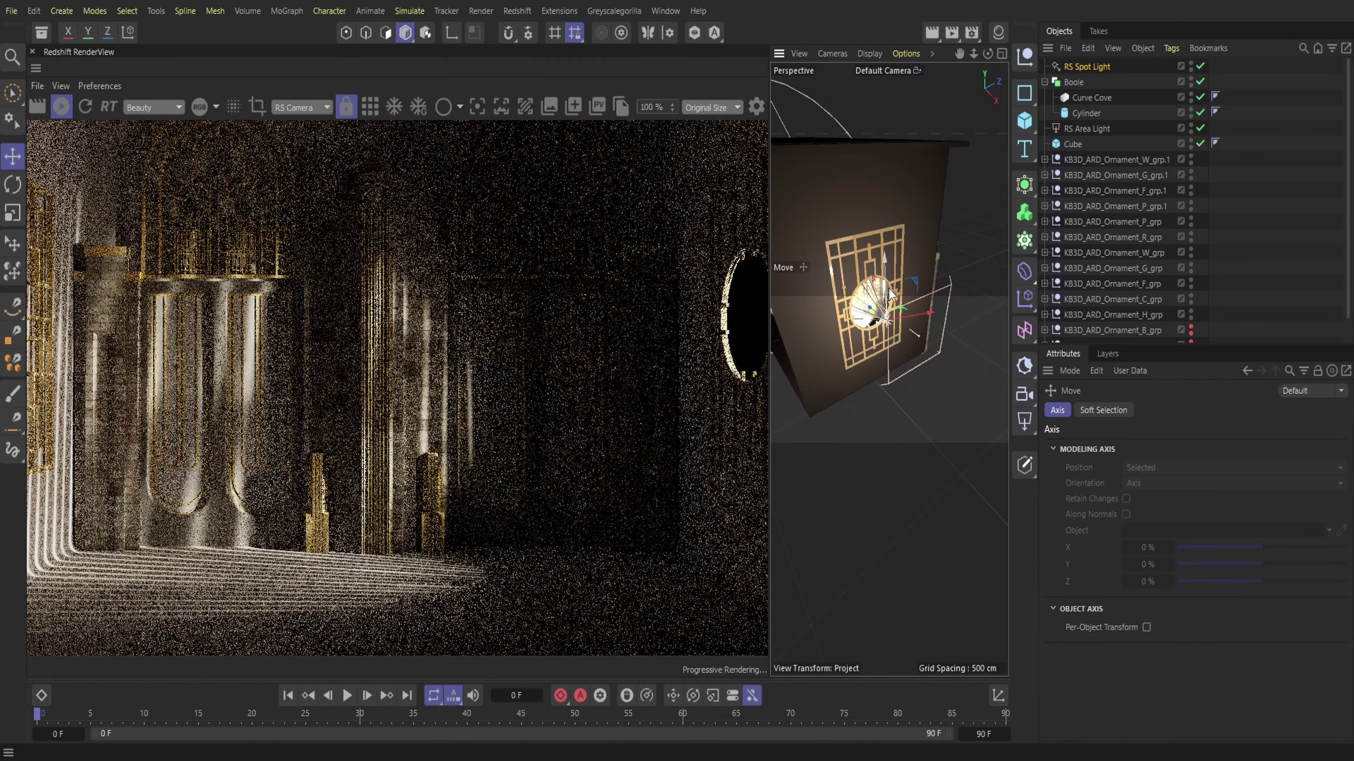
- Duplicate the area light by copying and pasting it in the object list
left_click(1101, 133)
left_click(1098, 51)
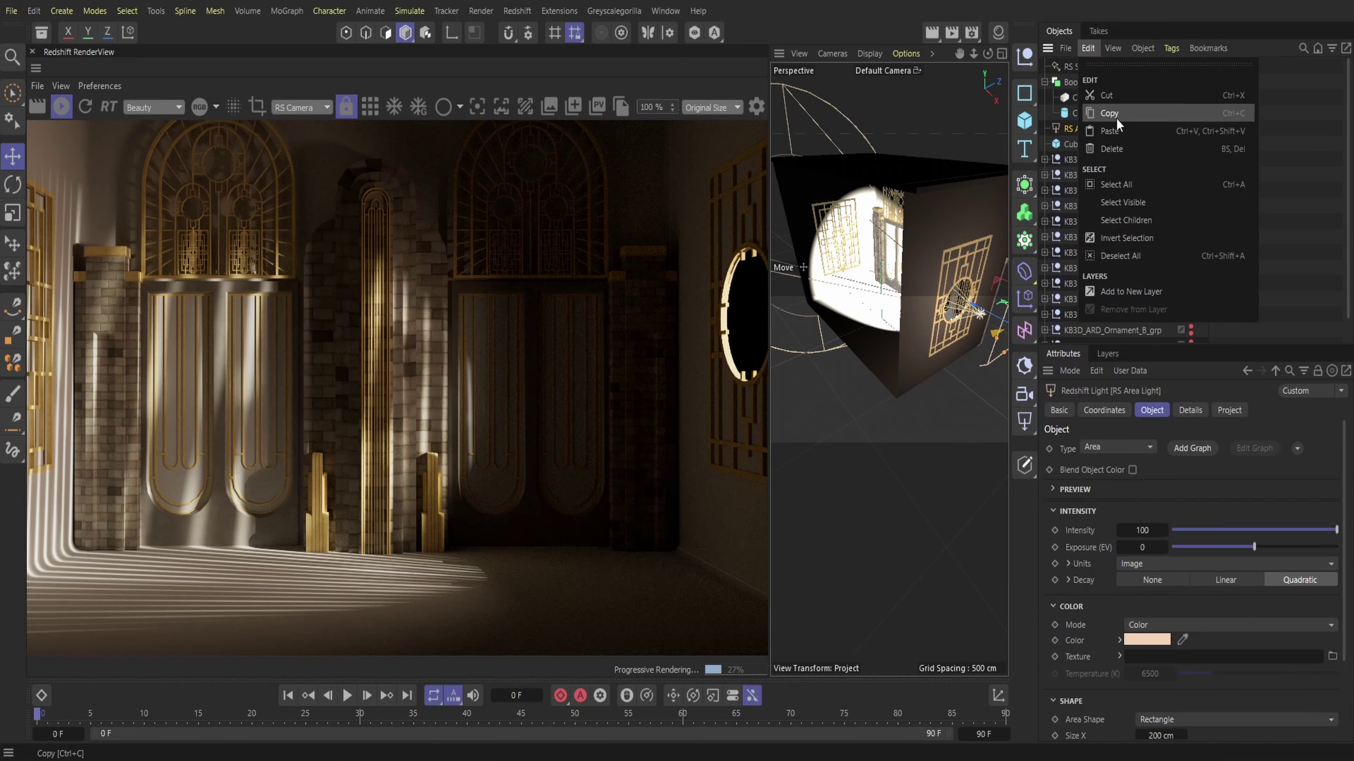
left_click(1116, 114)
left_click(1088, 48)
left_click(1108, 130)
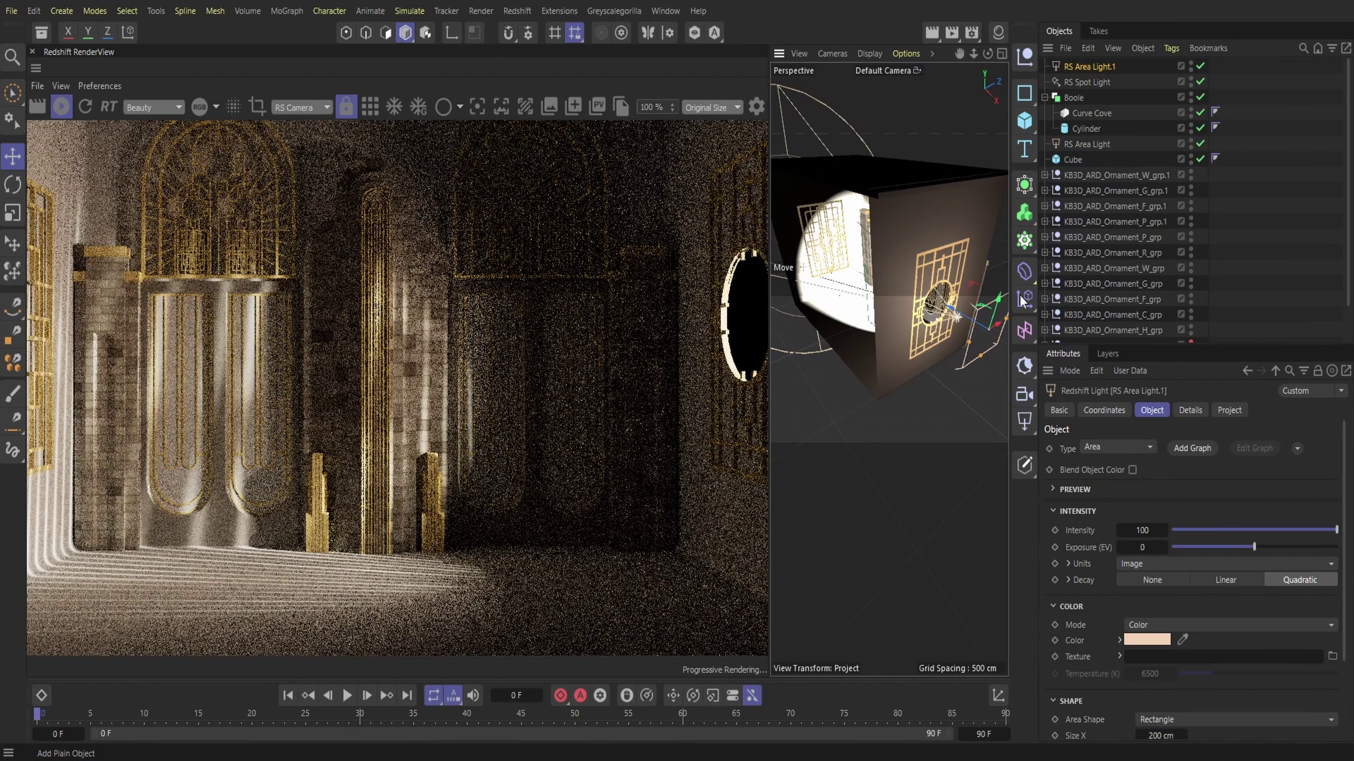
- Move the duplicated area light away from the round hole to the open front side of the room
left_click_drag(999, 326, 794, 430)
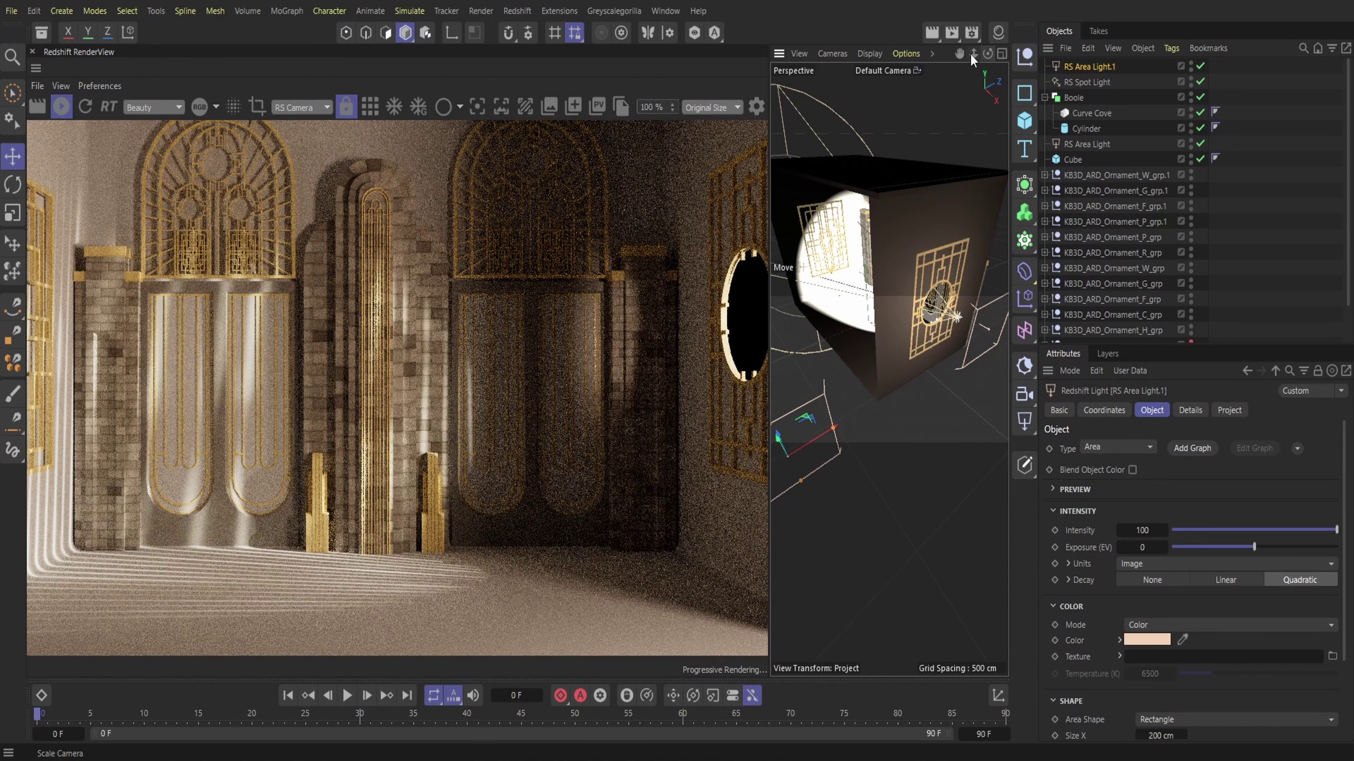
right_click_drag(961, 53, 933, 53)
left_click_drag(959, 53, 1042, 32)
left_click_drag(874, 387, 753, 250)
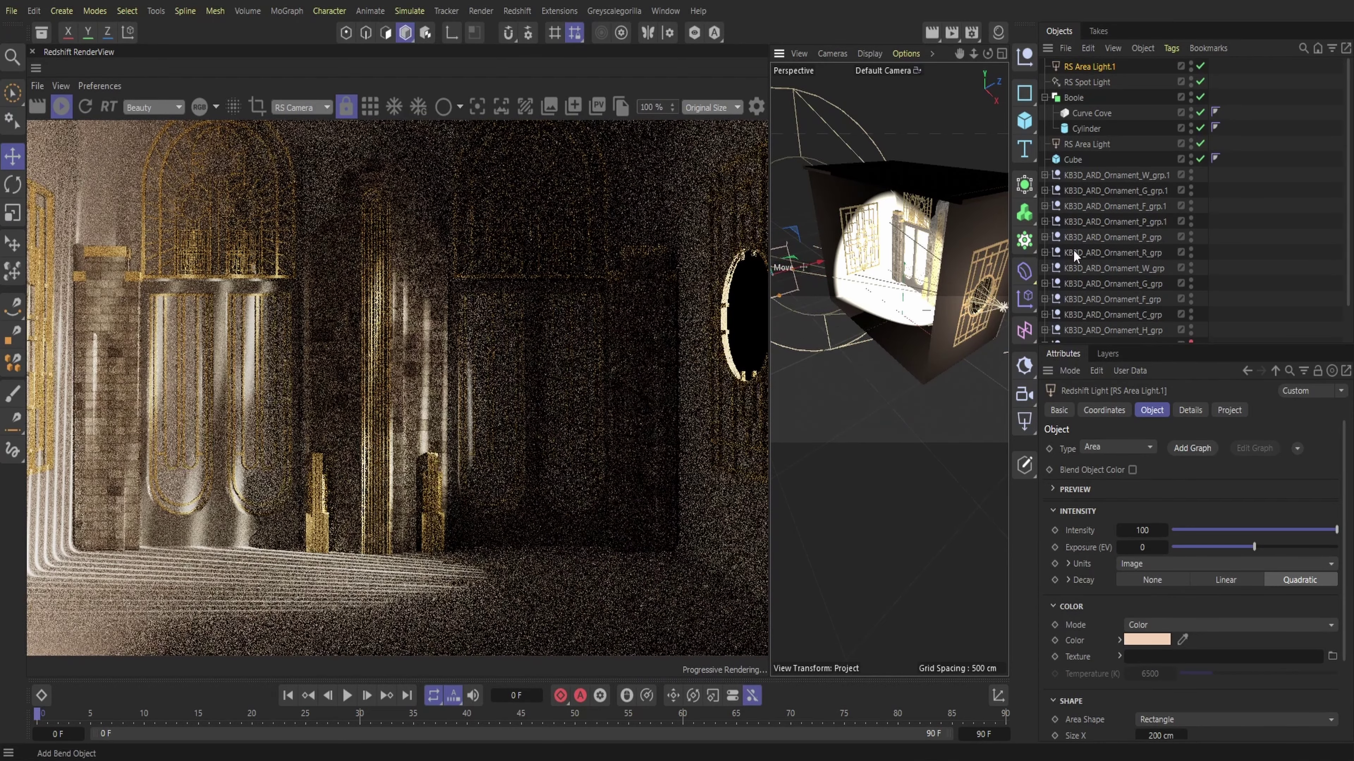
left_click_drag(988, 53, 1042, 58)
right_click_drag(960, 54, 920, 53)
left_click_drag(959, 53, 1010, 59)
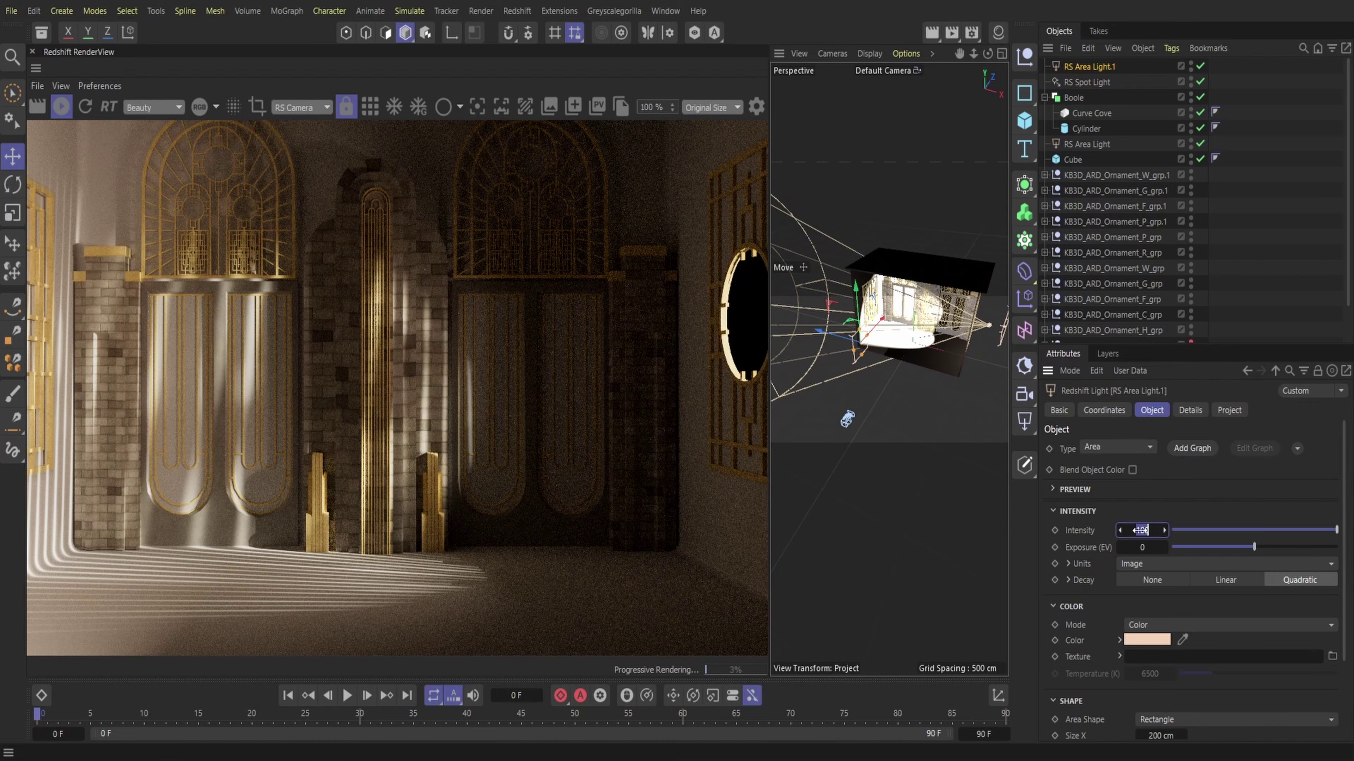
- Rotate the duplicated area light toward the back wall and spread it about 458 cm wide across the room's open front
key("r")
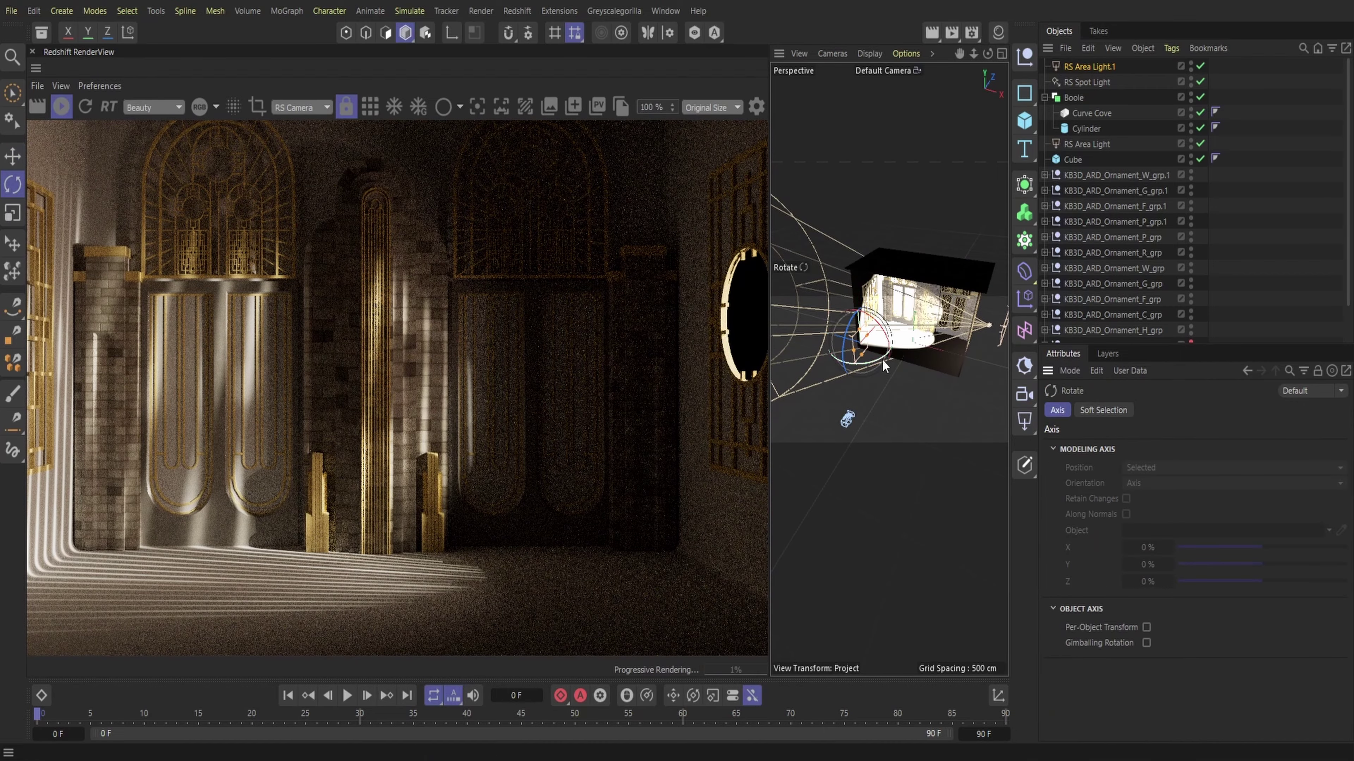
left_click_drag(882, 359, 926, 404)
key("e")
mouse_move(893, 347)
left_mouse_down()
mouse_move(893, 317)
mouse_move(893, 330)
left_mouse_up()
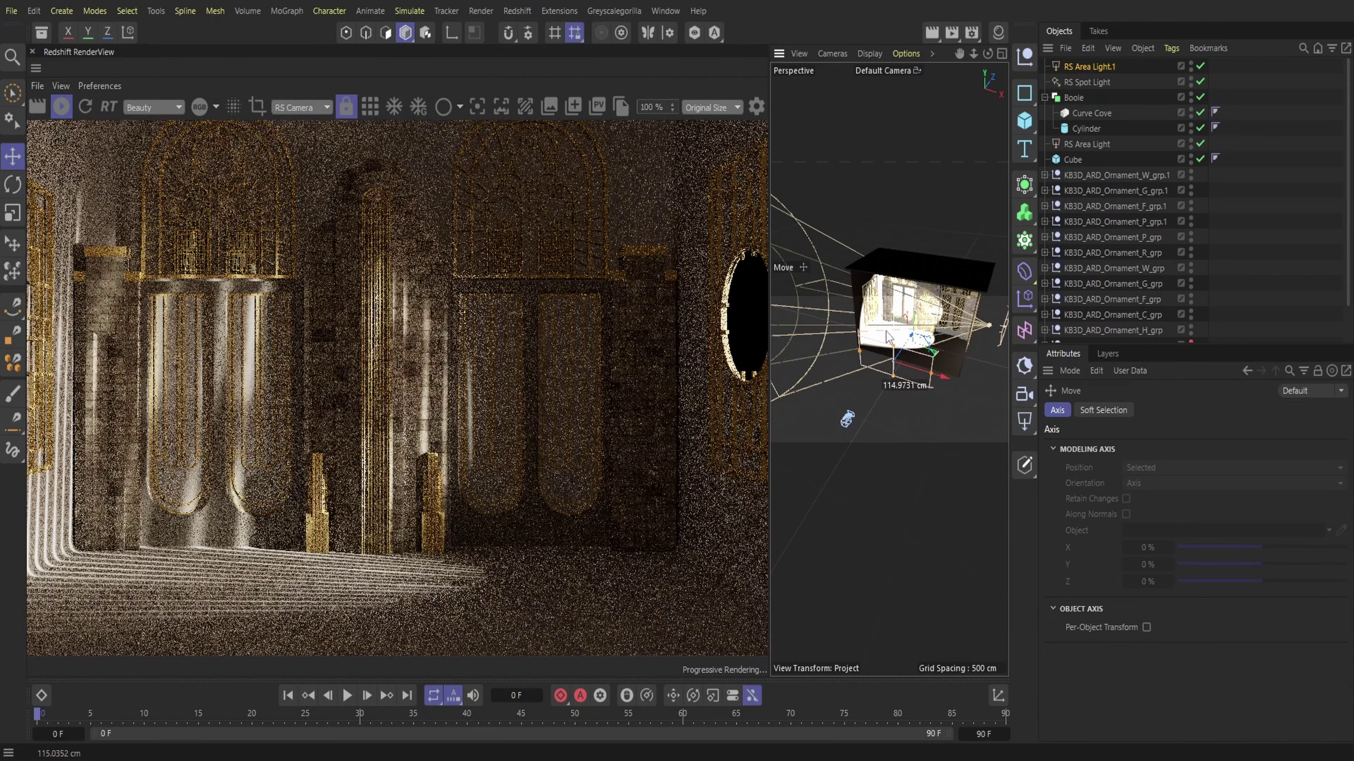
- Set the duplicated area light's exposure to 1 and its intensity to 2.5 as a soft fill
left_click(1097, 71)
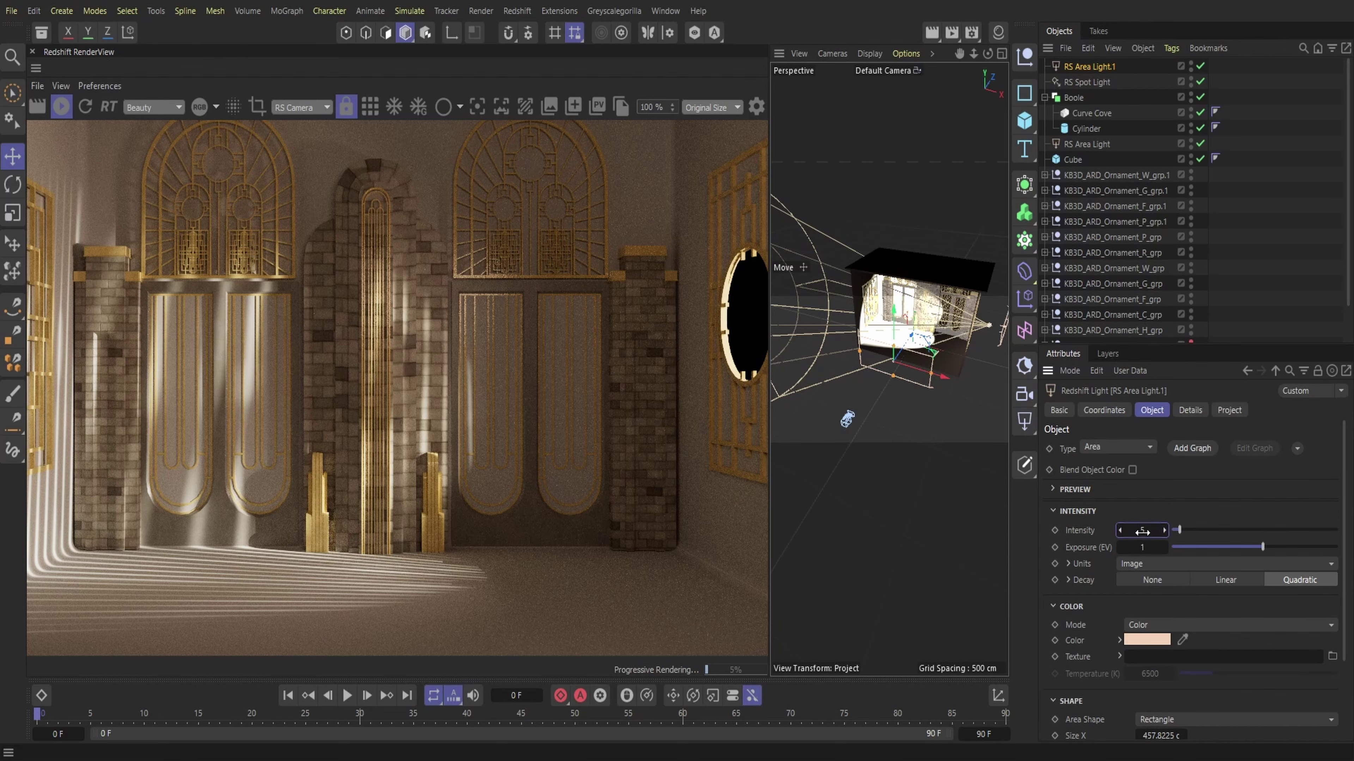
type("2.5")
key("Return")
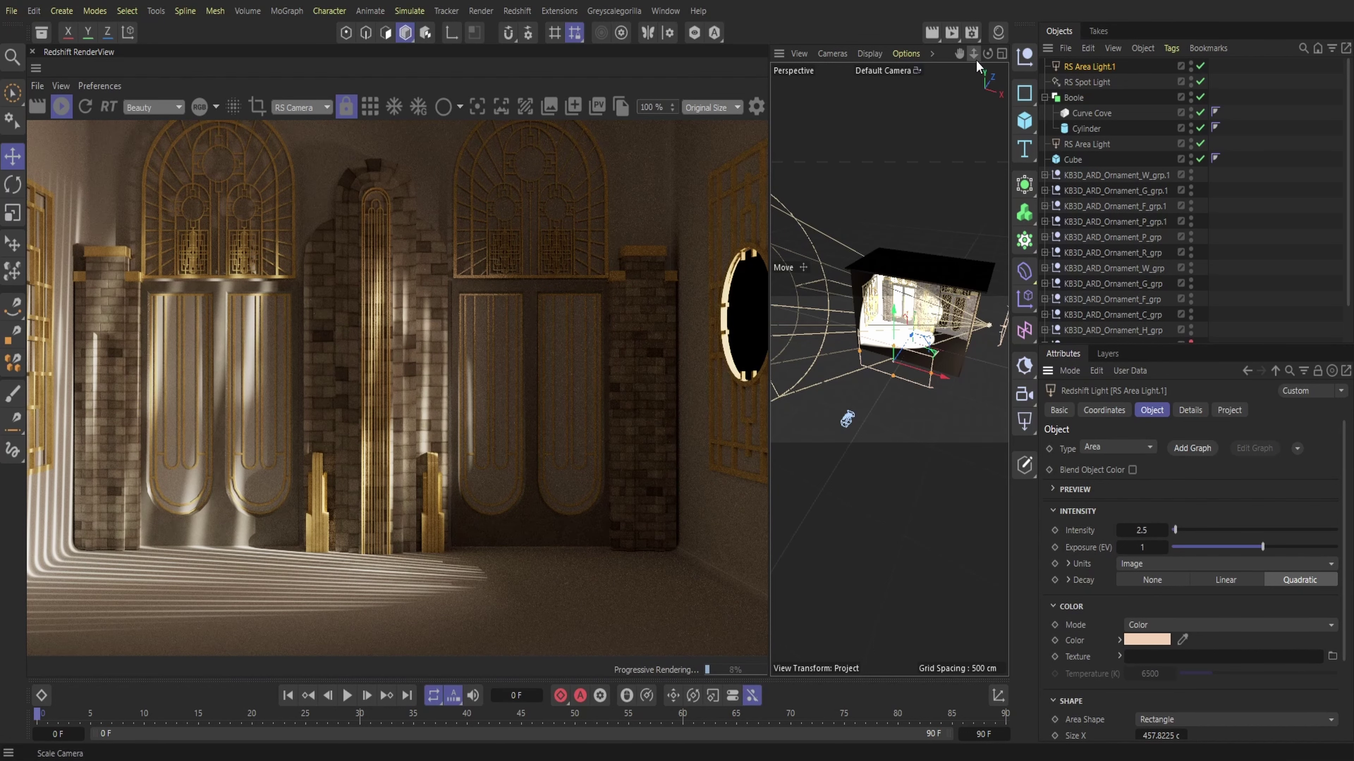
- Move both area lights, the spot light and the Boole to the end of the object list
left_click_drag(769, 296, 508, 296)
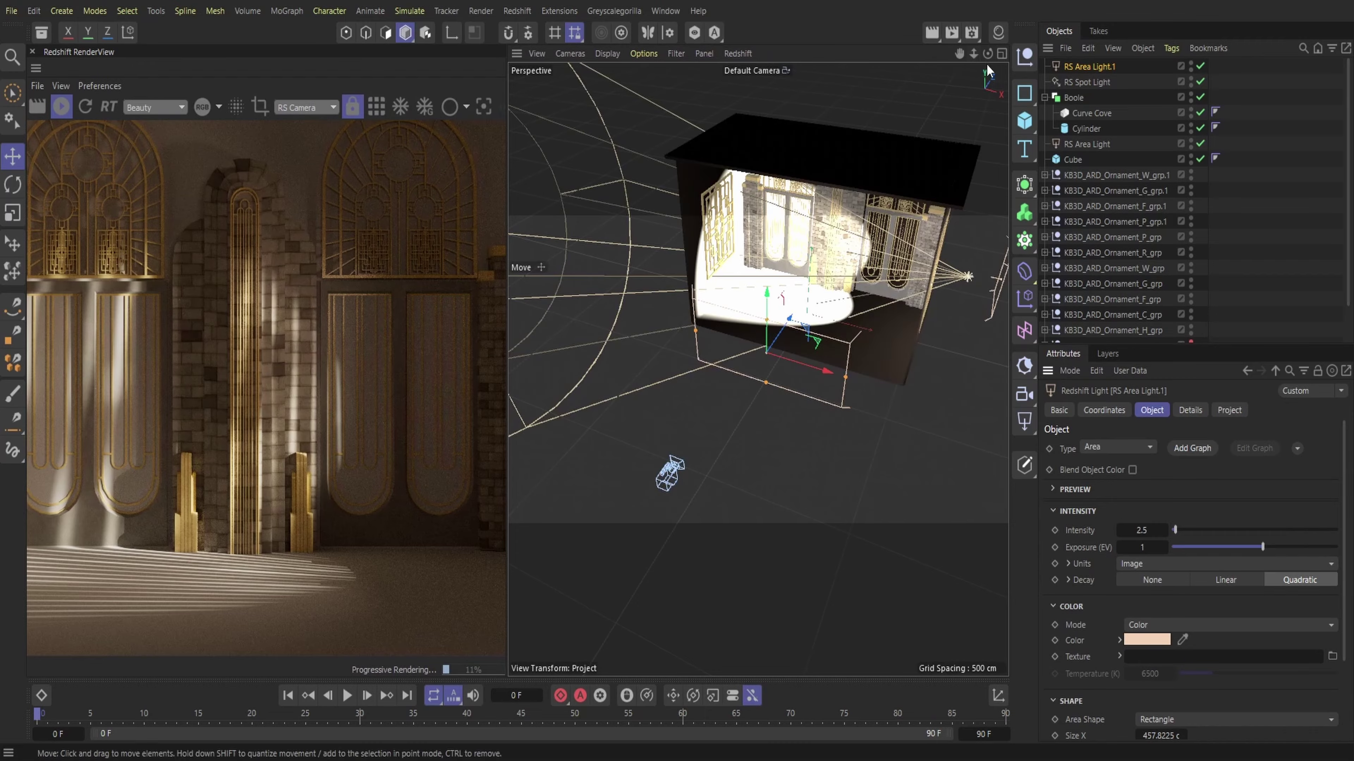
left_click_drag(974, 54, 901, 139)
left_click_drag(758, 369, 842, 341, "alt")
right_click_drag(842, 341, 896, 341, "alt")
left_click_drag(974, 53, 988, 57)
left_click(1043, 98)
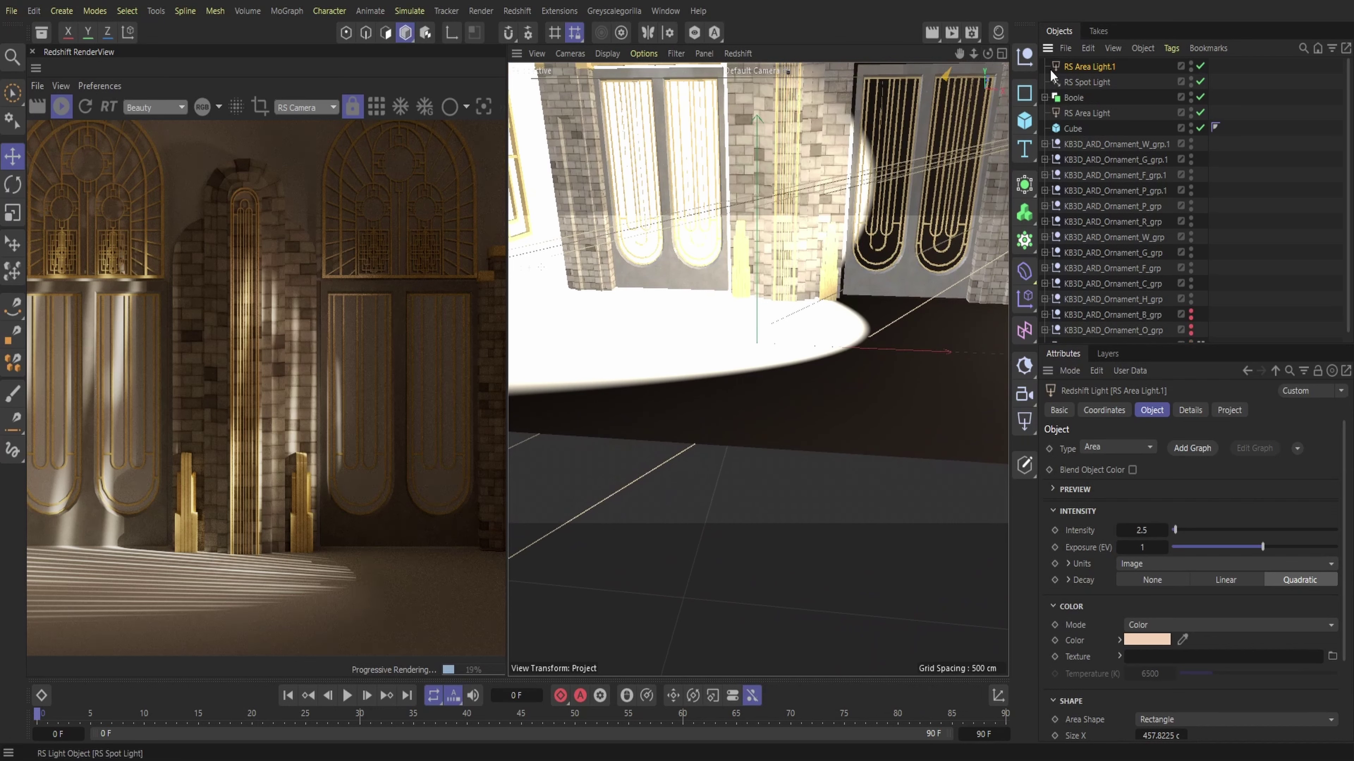
left_click(1114, 114, "shift")
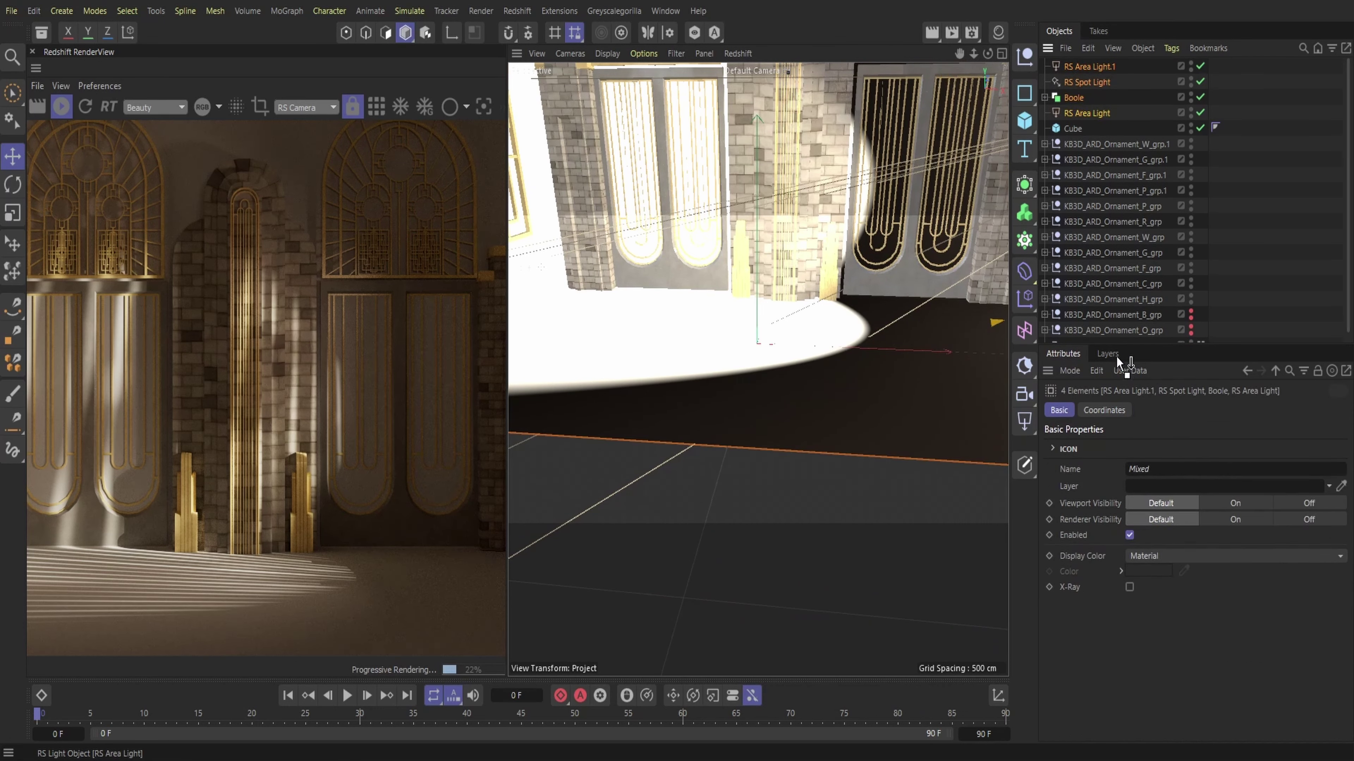
scroll(1110, 336, "down", 1)
left_click_drag(1097, 340, 1095, 328)
scroll(1119, 299, "up", 1)
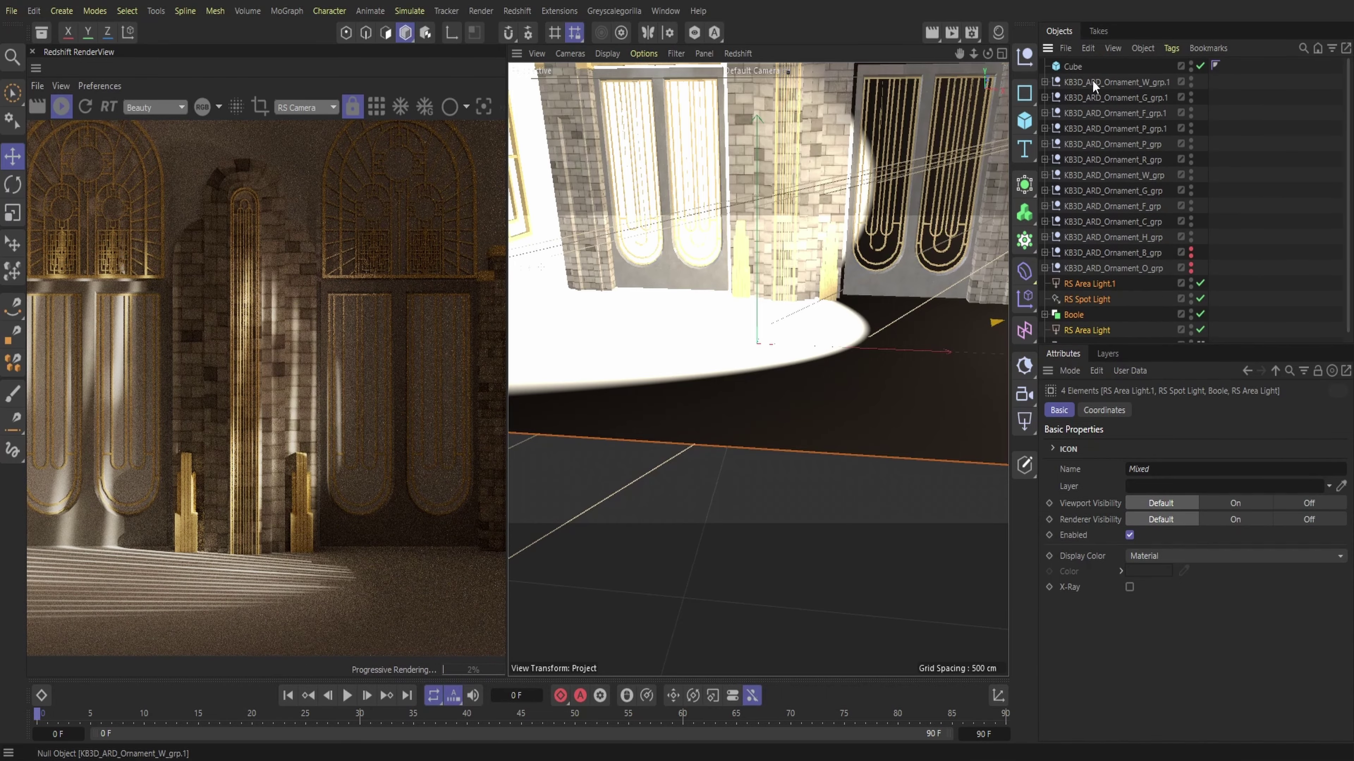
- Hide the two area lights and the spot light so they no longer affect the viewport display
left_click_drag(959, 53, 922, 248)
double_click(1190, 281)
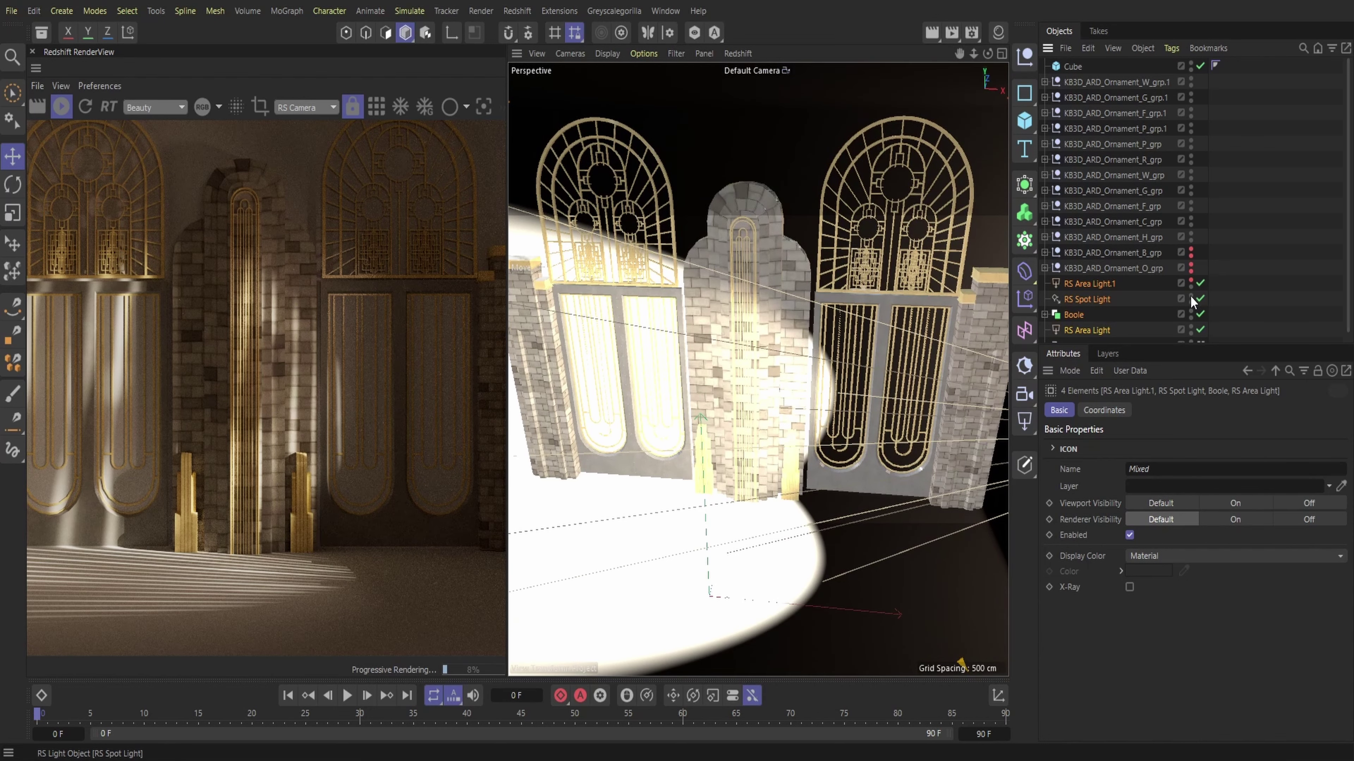
double_click(1190, 327)
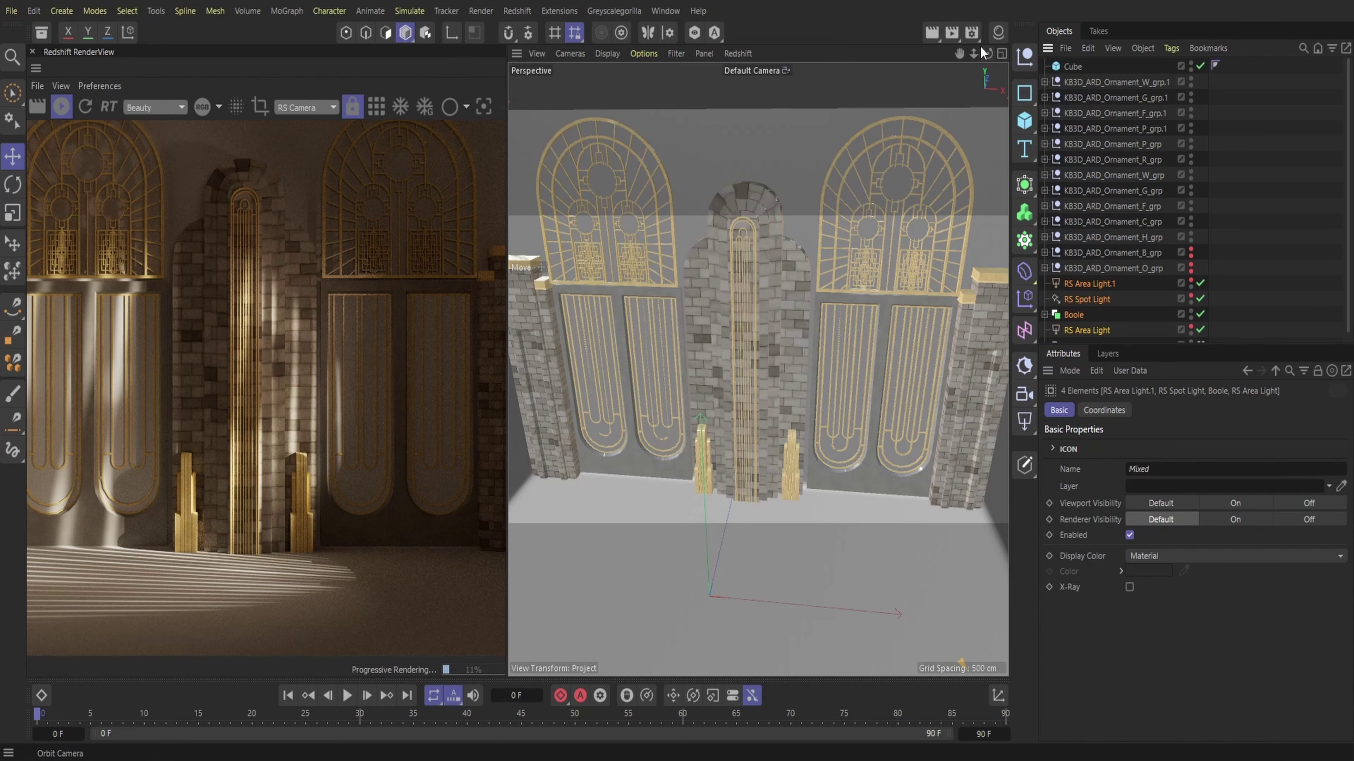
- Select the whole KB3D_ARD_Ornament_F_grp arched ornament above the right-hand door and push it toward the back wall
left_click_drag(974, 53, 1018, 54)
left_click_drag(987, 53, 909, 74)
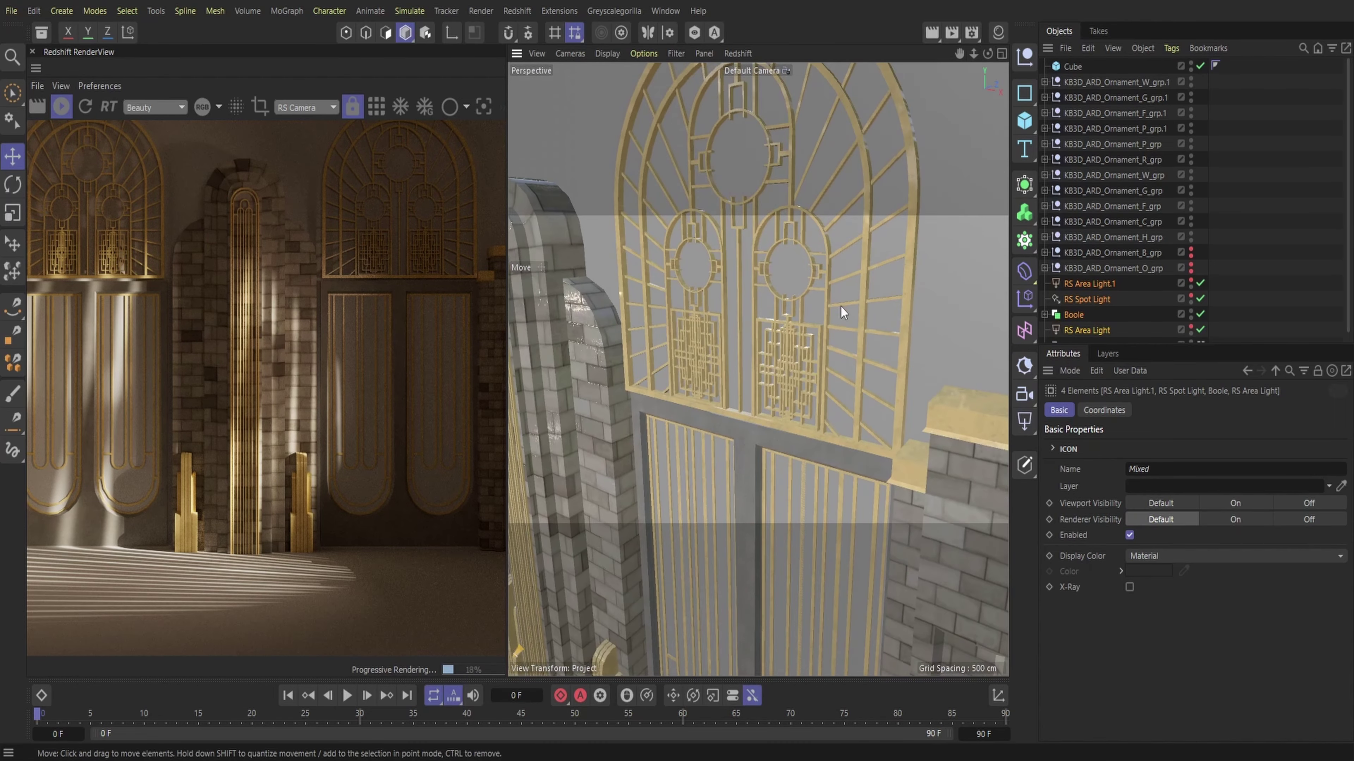
left_click(801, 289)
left_click(1144, 214)
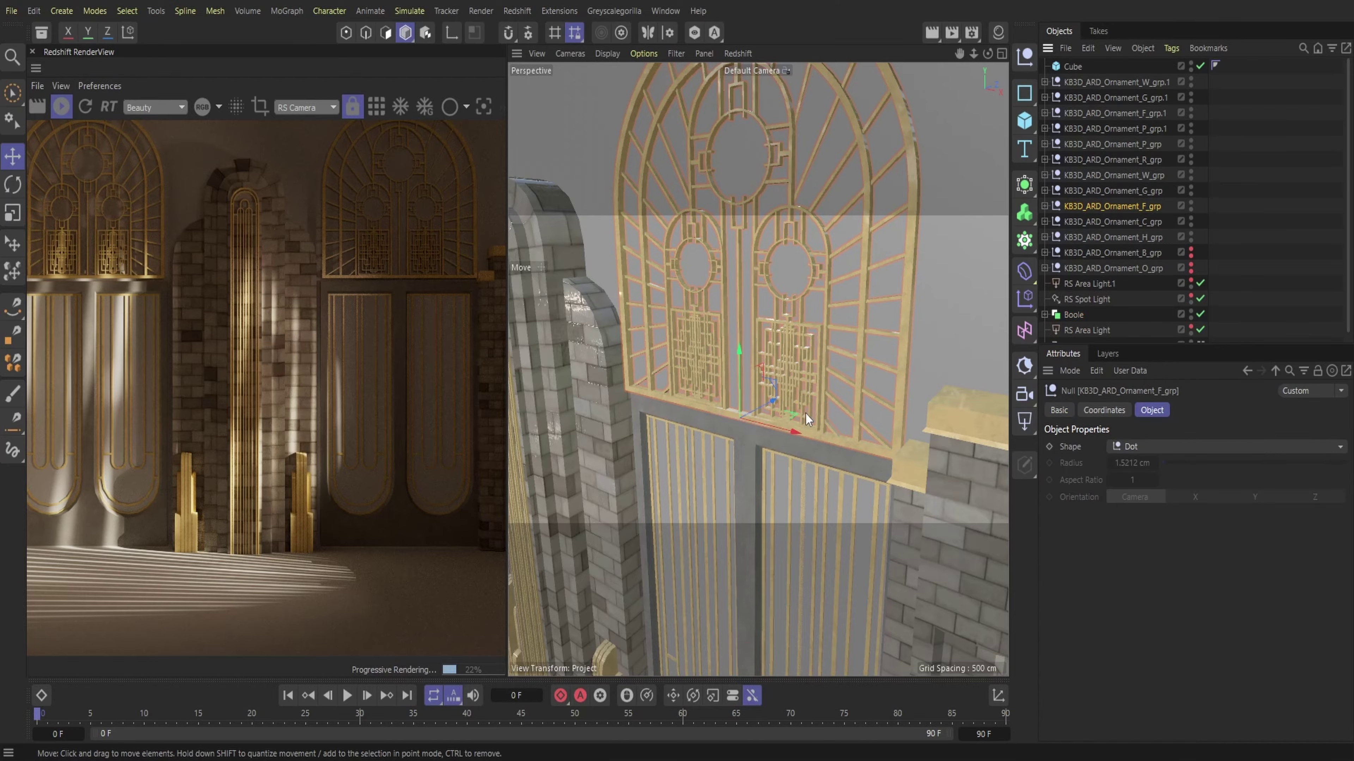
left_click_drag(805, 413, 779, 398)
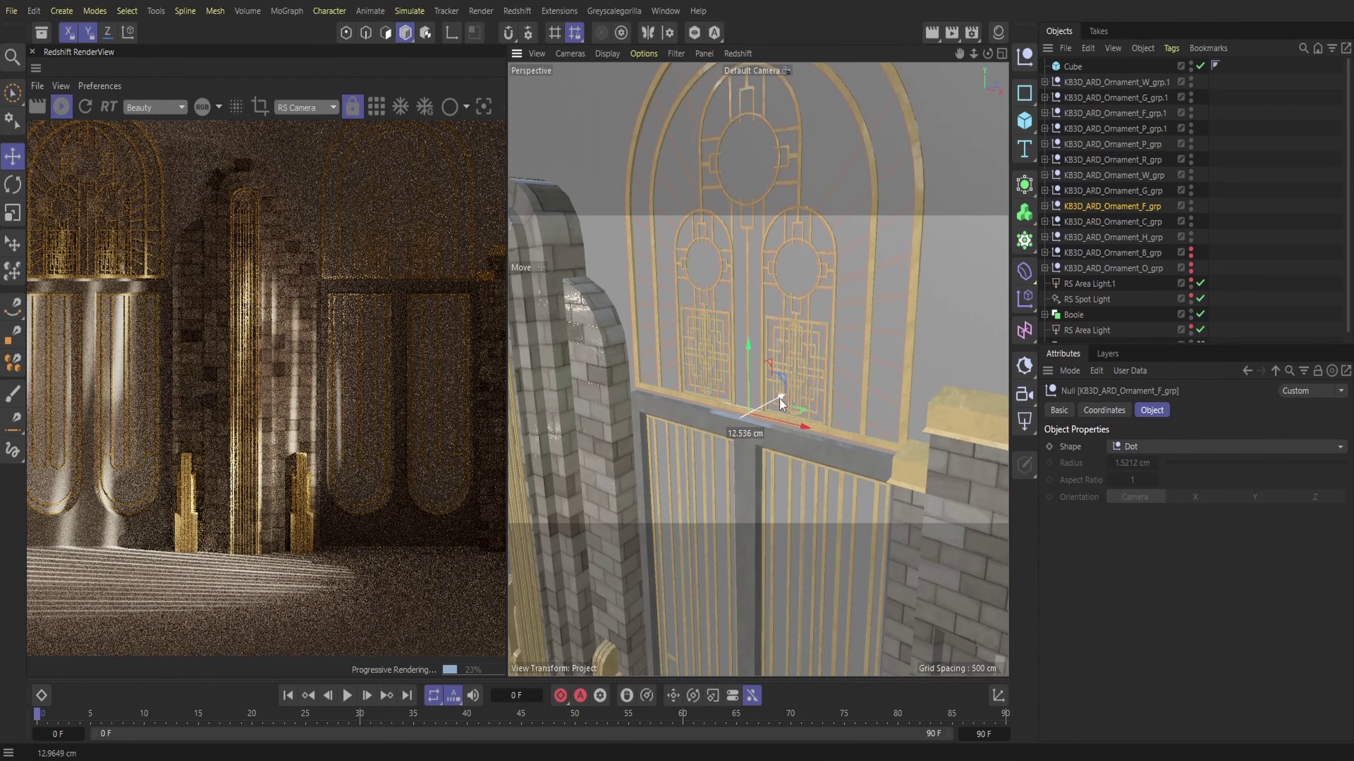
- Select the matching KB3D_ARD_Ornament_F_grp.1 arch above the left-hand door and push it toward the back wall
left_click_drag(959, 54, 1215, 107)
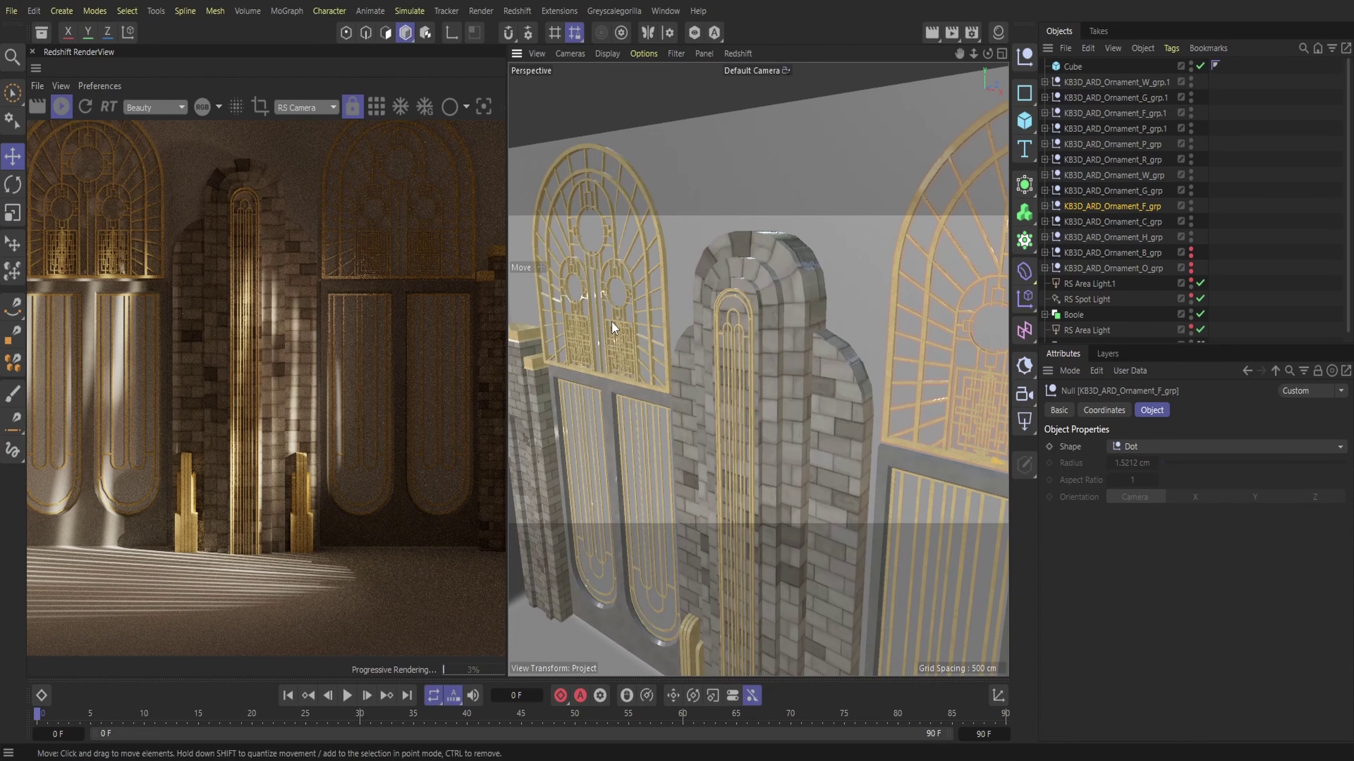
left_click(611, 326)
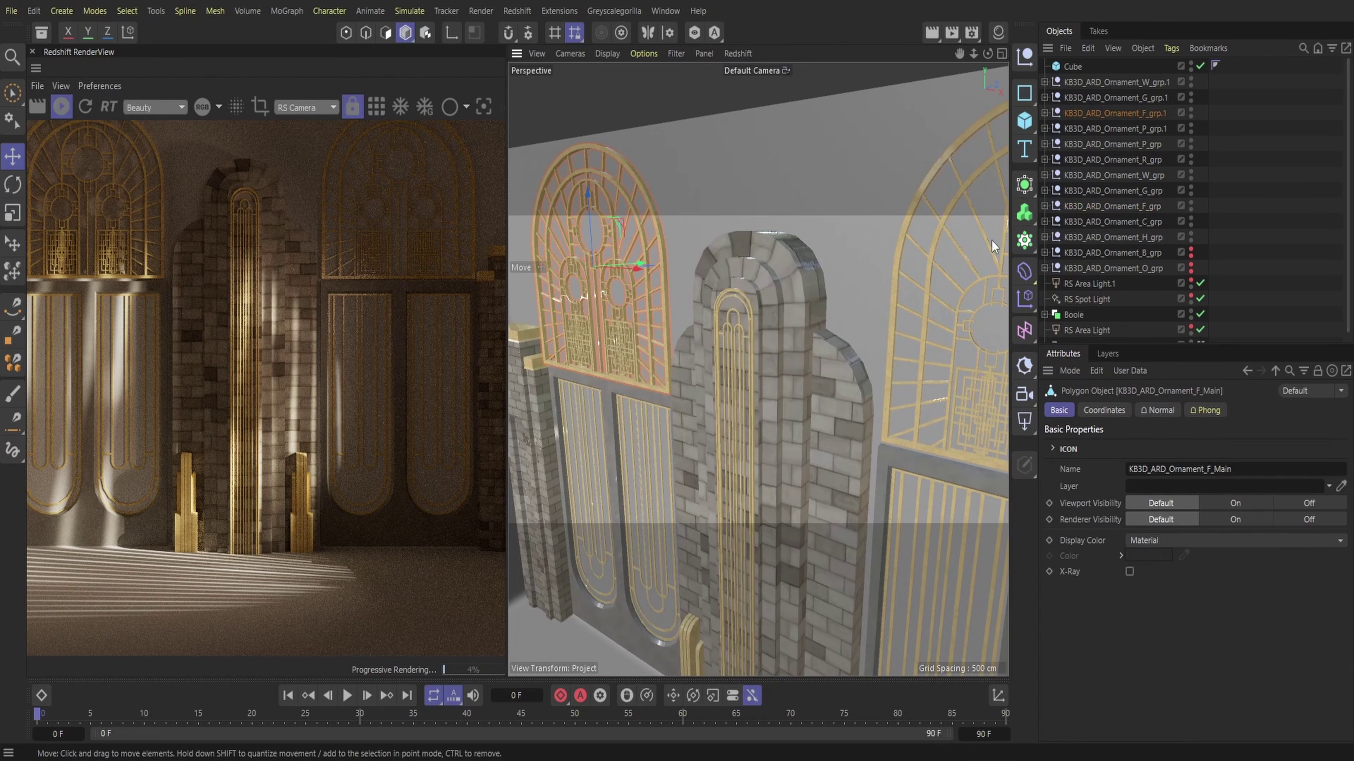
left_click(1116, 113)
left_click_drag(647, 364, 654, 364)
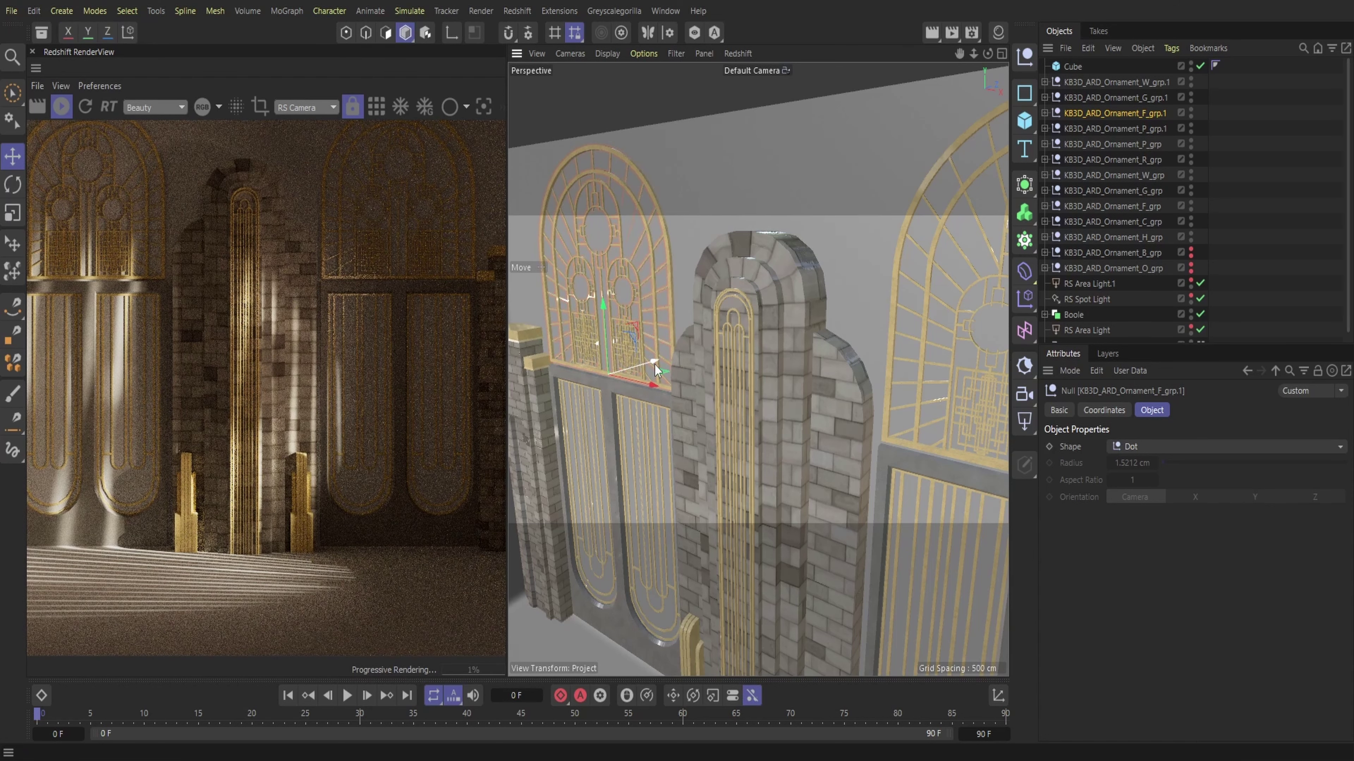
- Add a Redshift Environment object for volumetric fog to the scene and save the project
mouse_move(959, 53)
left_mouse_down()
mouse_move(986, 75)
mouse_move(986, 16)
mouse_move(956, 60)
left_mouse_up()
left_click(527, 12)
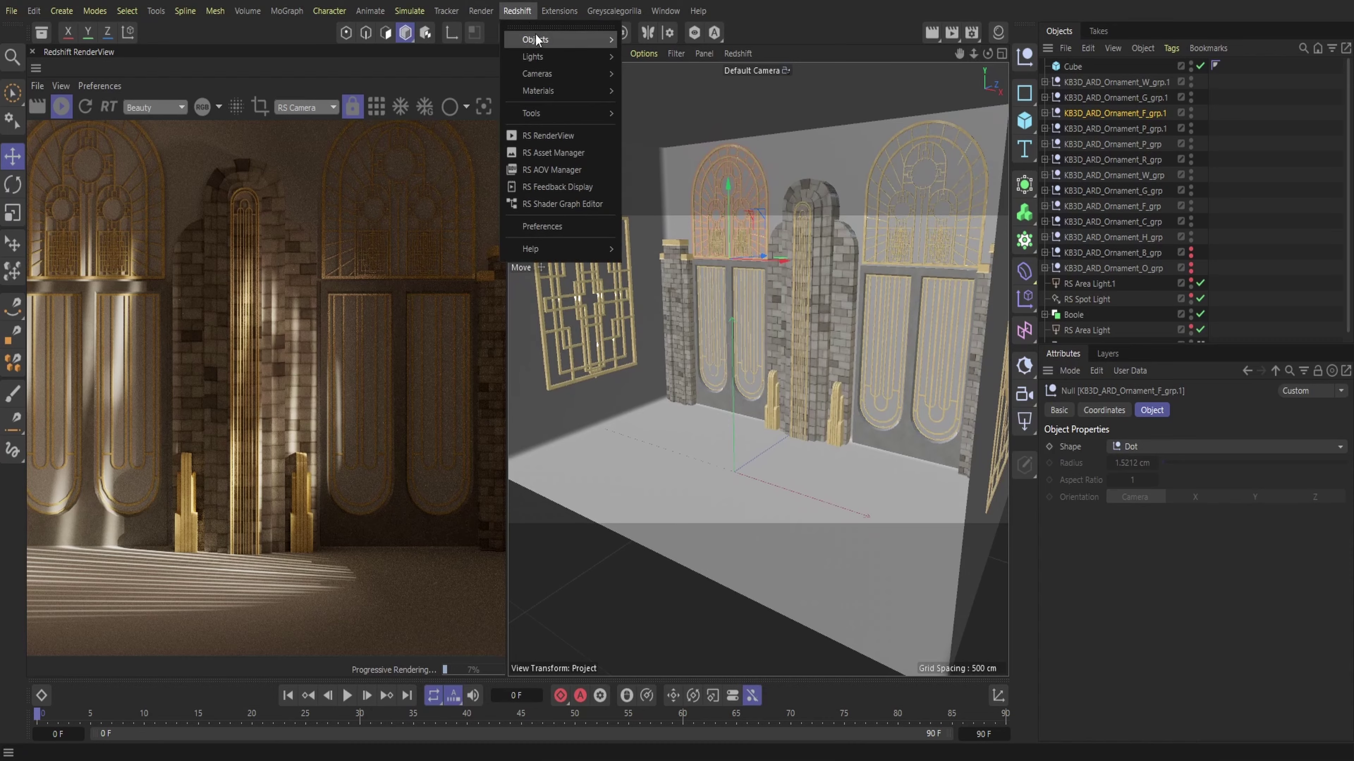
mouse_move(586, 40)
left_click(642, 66)
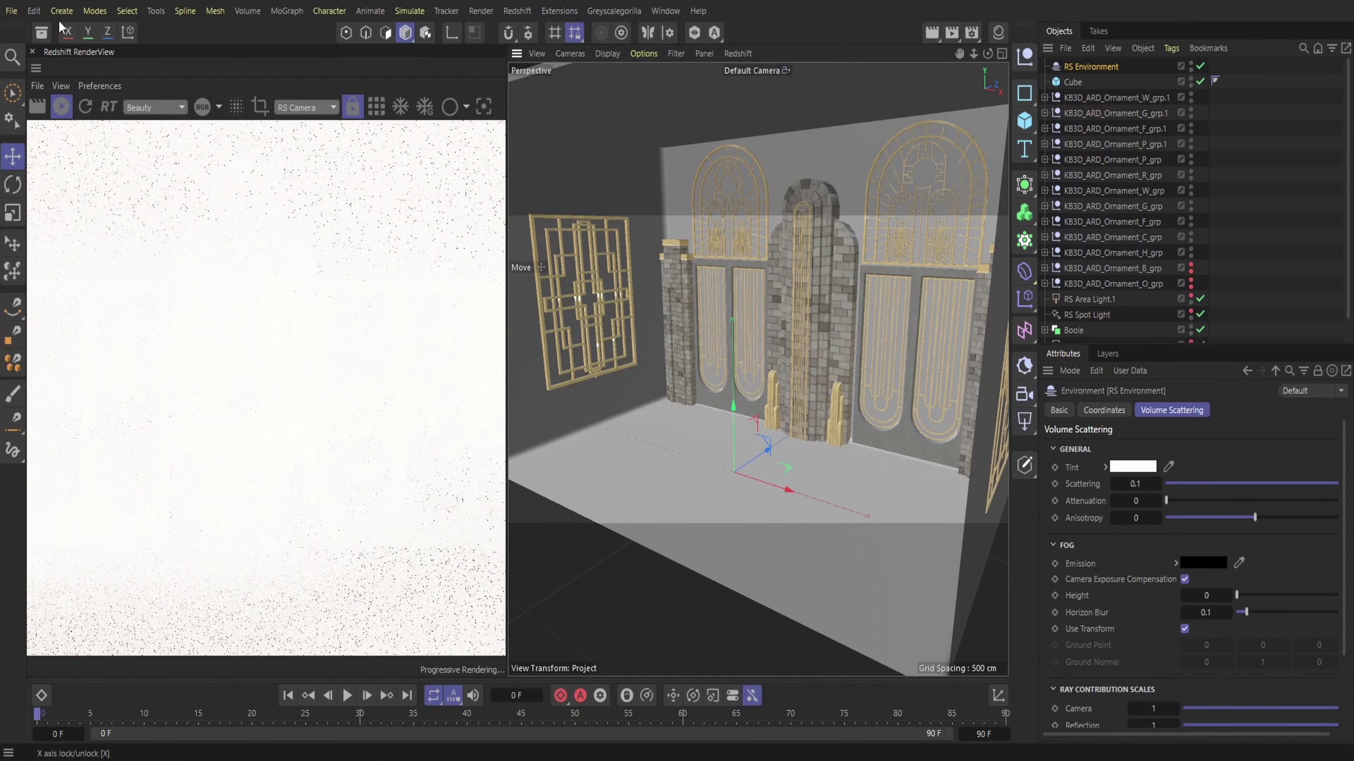
left_click(12, 11)
left_click(78, 208)
- Set the environment's volume scattering to 0.001, fine-tune it to 0.0006, and lower the anisotropy to about -0.973
left_click(1130, 483)
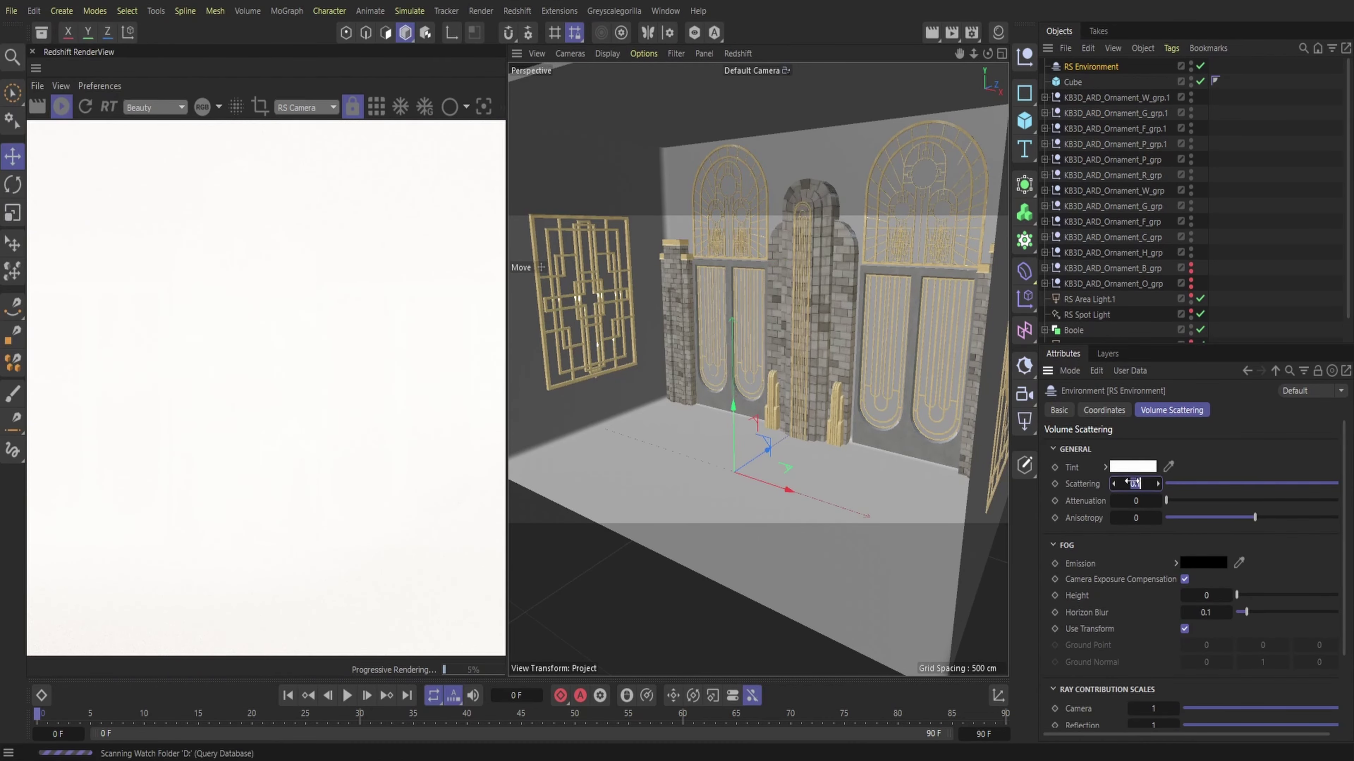
type(".00")
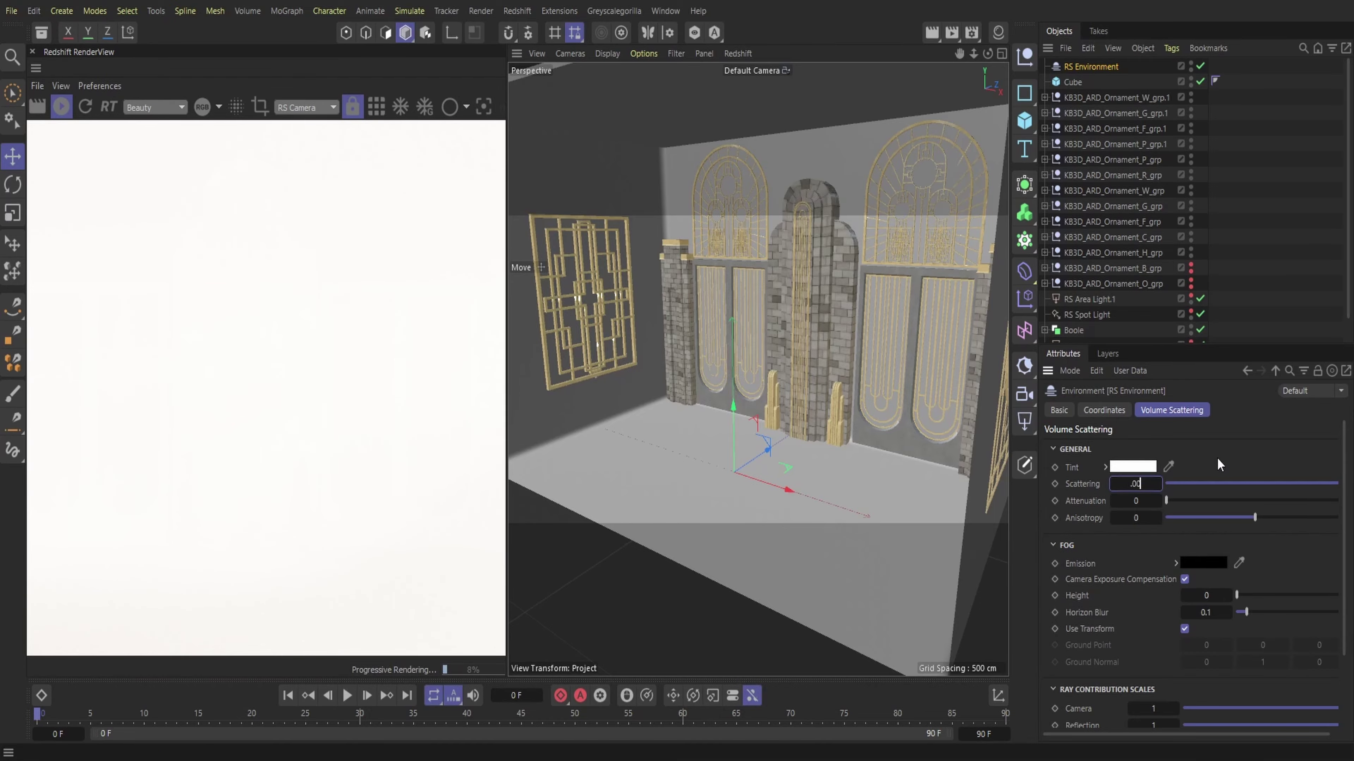
type("1")
key("Return")
left_click(1134, 470)
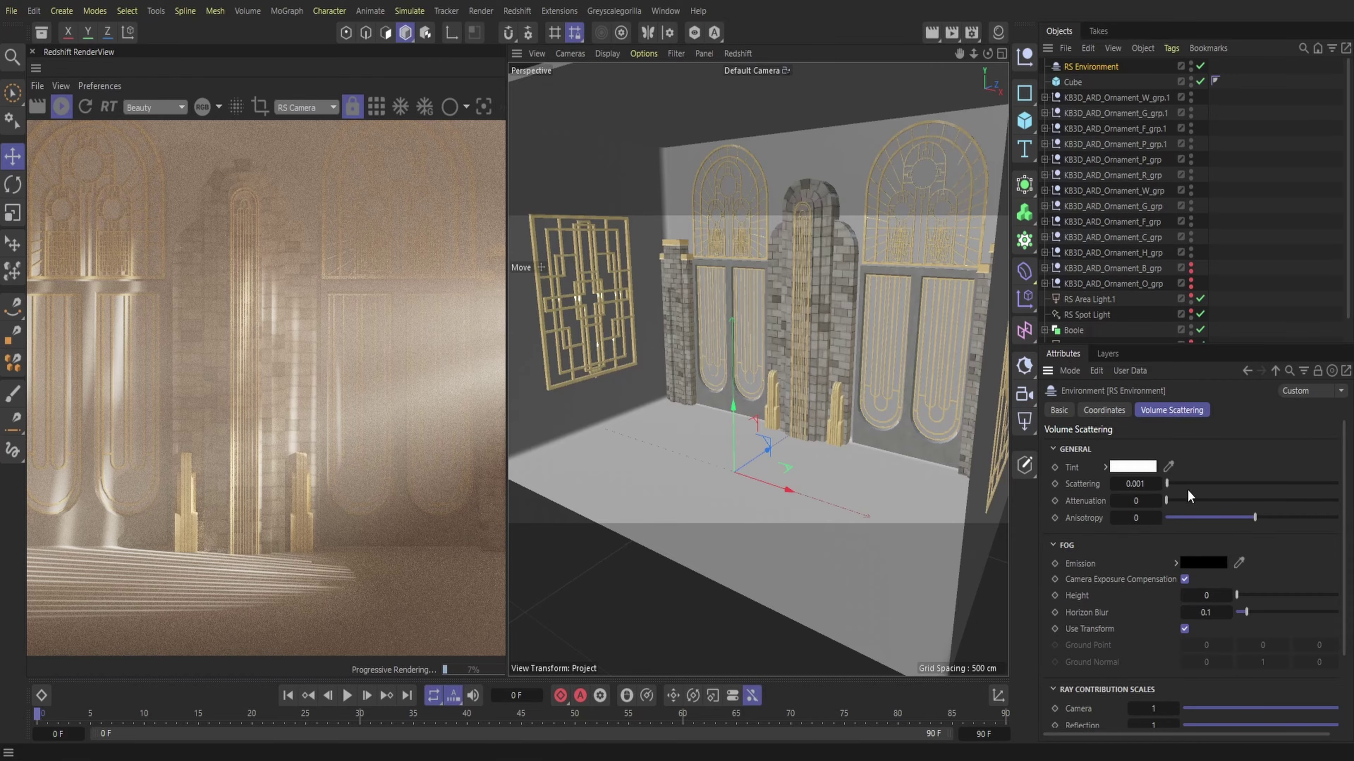
mouse_move(1187, 484)
left_mouse_down()
mouse_move(1205, 485)
mouse_move(1161, 487)
mouse_move(1232, 504)
mouse_move(1167, 501)
left_mouse_up()
left_click_drag(1256, 517, 1171, 518)
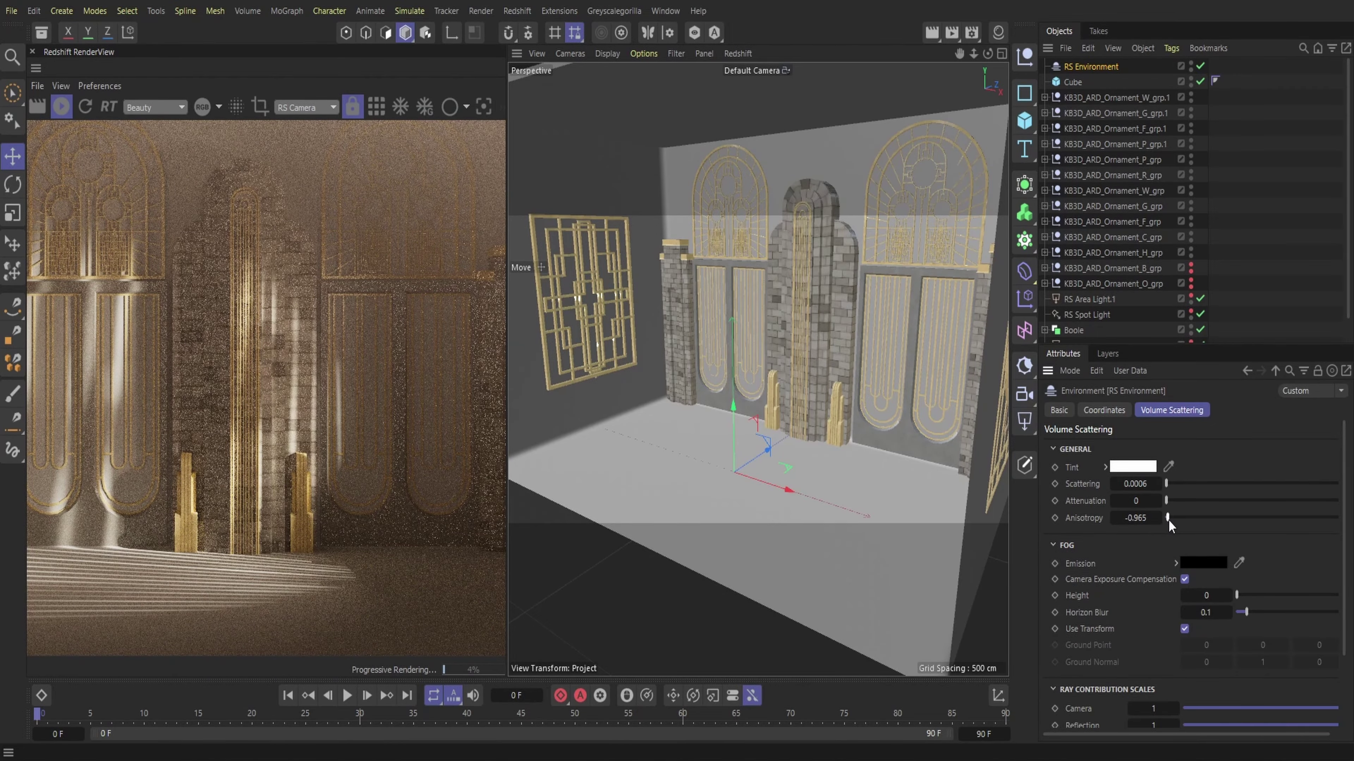
left_click_drag(1169, 519, 1167, 520)
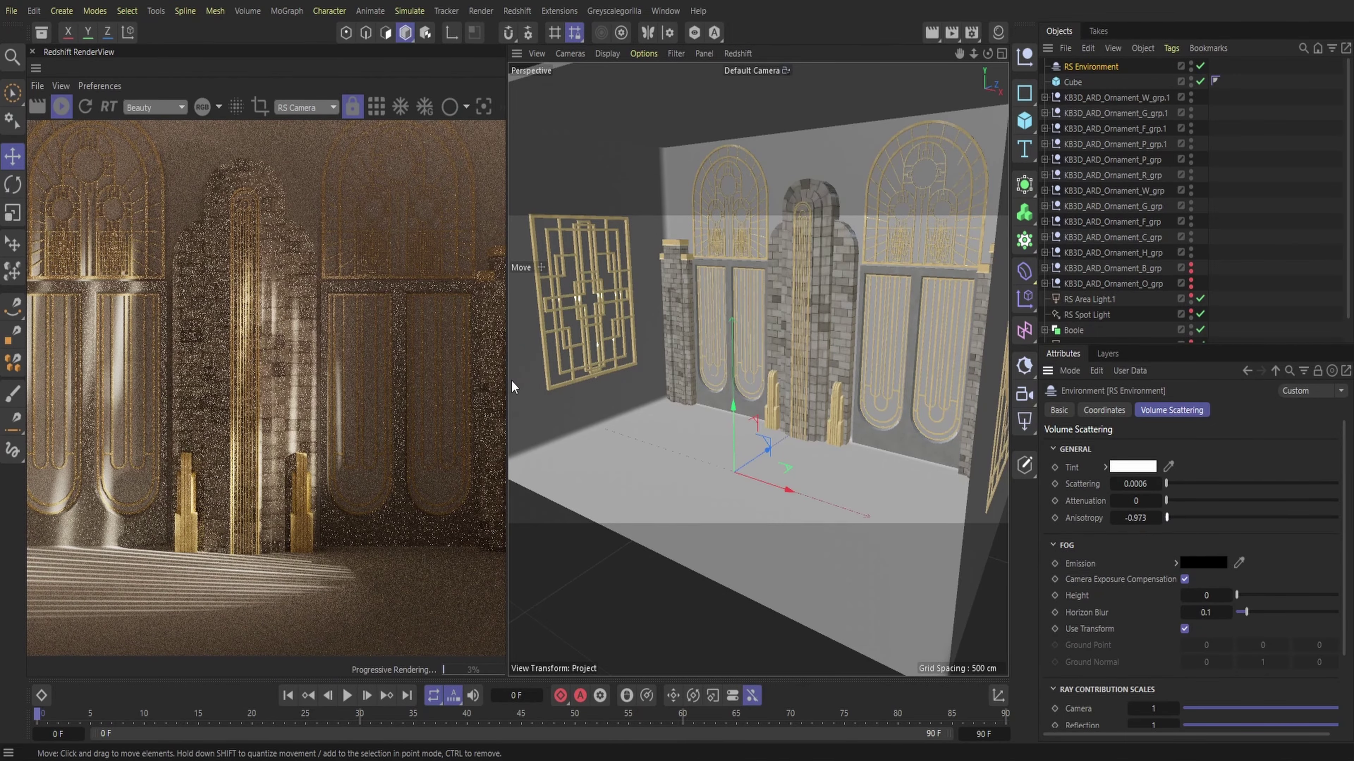
- Enlarge the render view and limit rendering to a tall region around the central stone column and neighbouring doors
left_click_drag(511, 381, 842, 384)
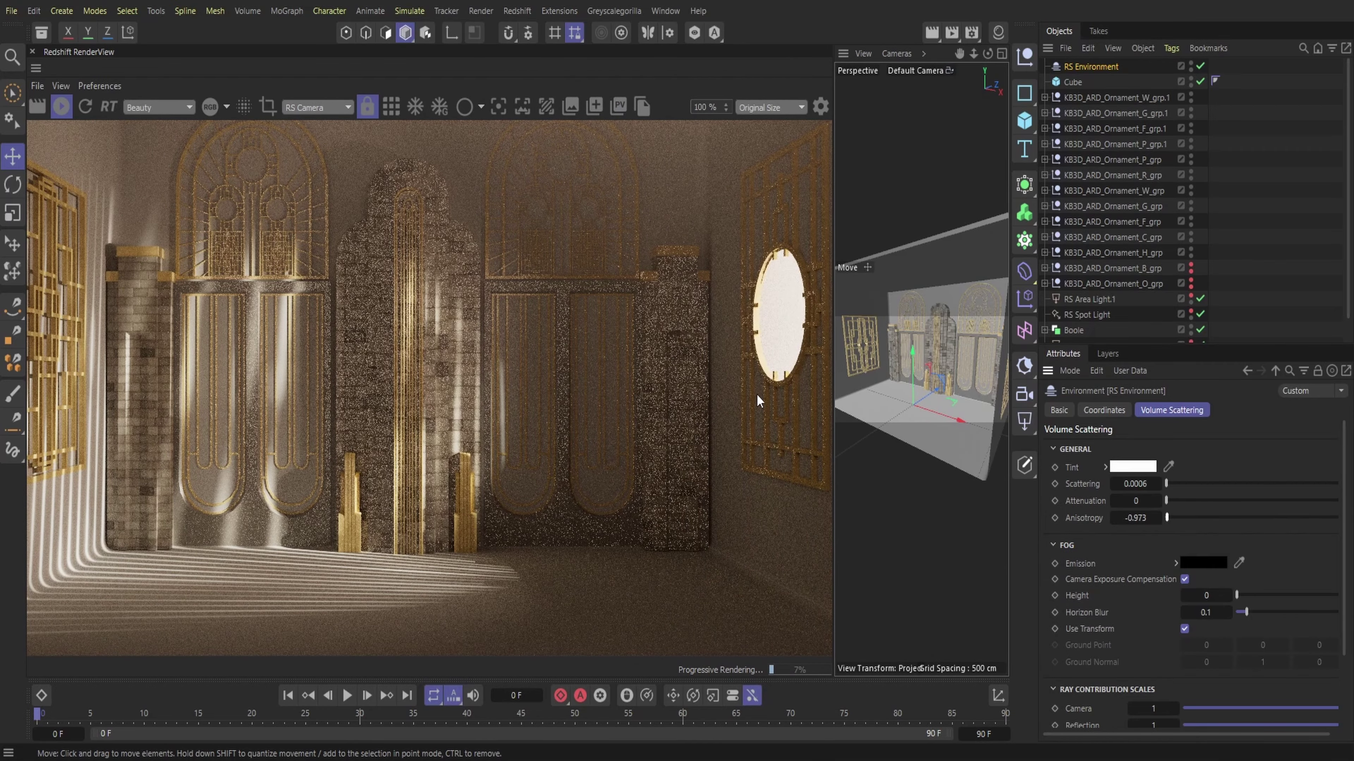
left_click(268, 107)
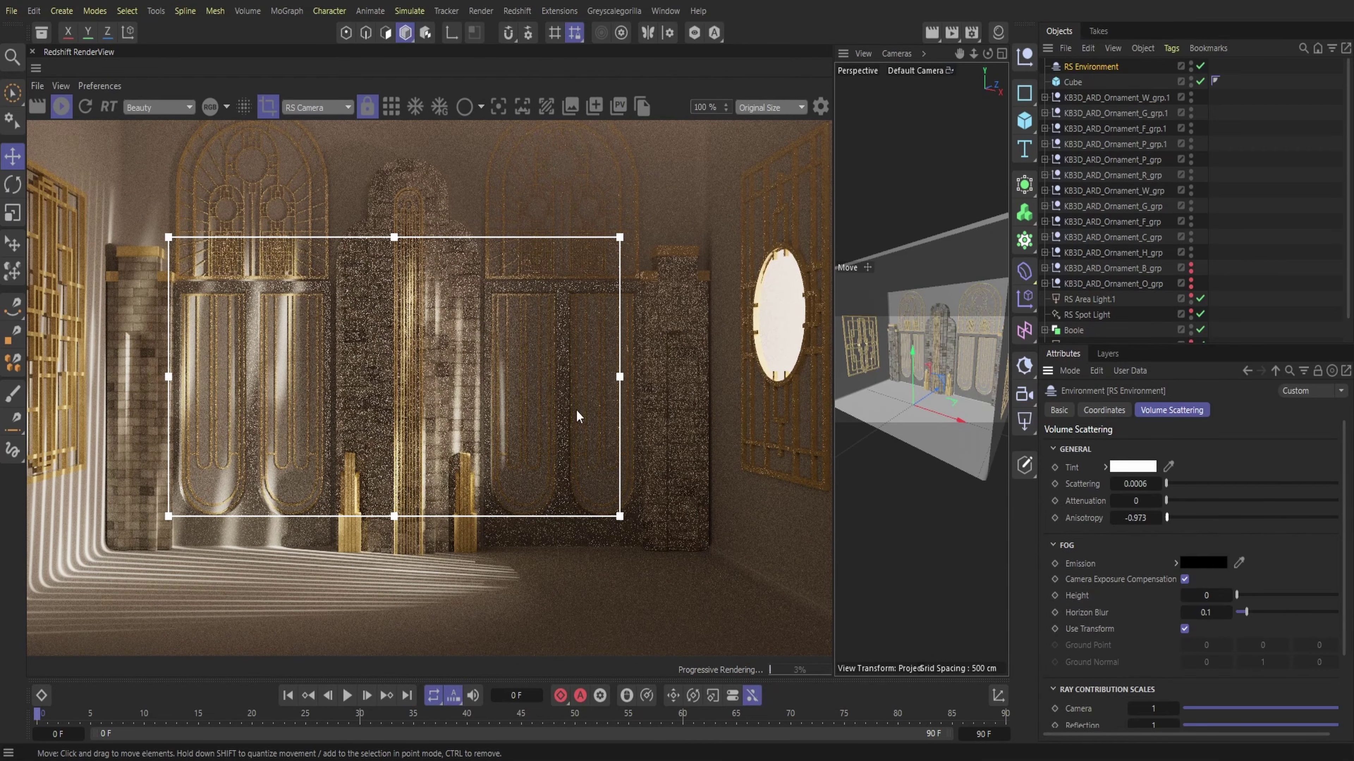
left_click_drag(168, 421, 227, 422)
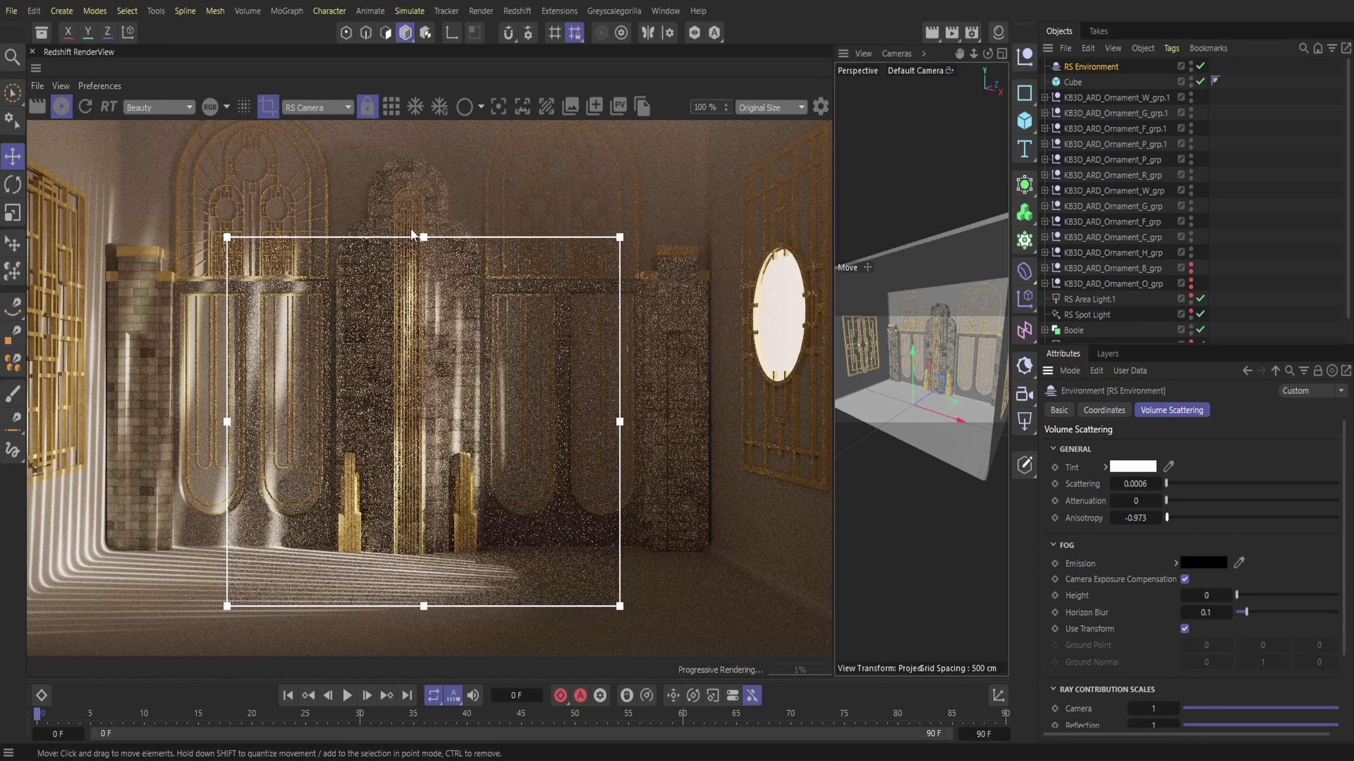
left_click_drag(424, 236, 425, 145)
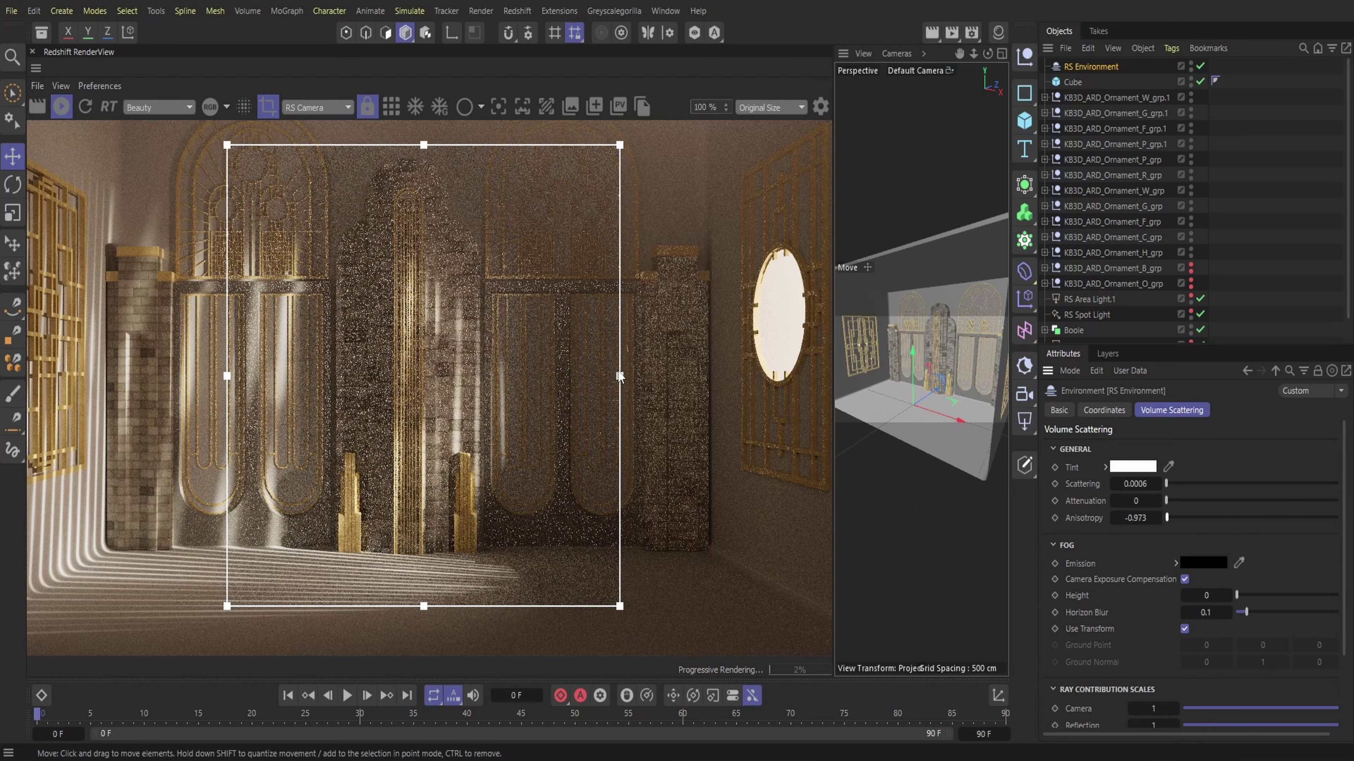
left_click_drag(618, 372, 606, 371)
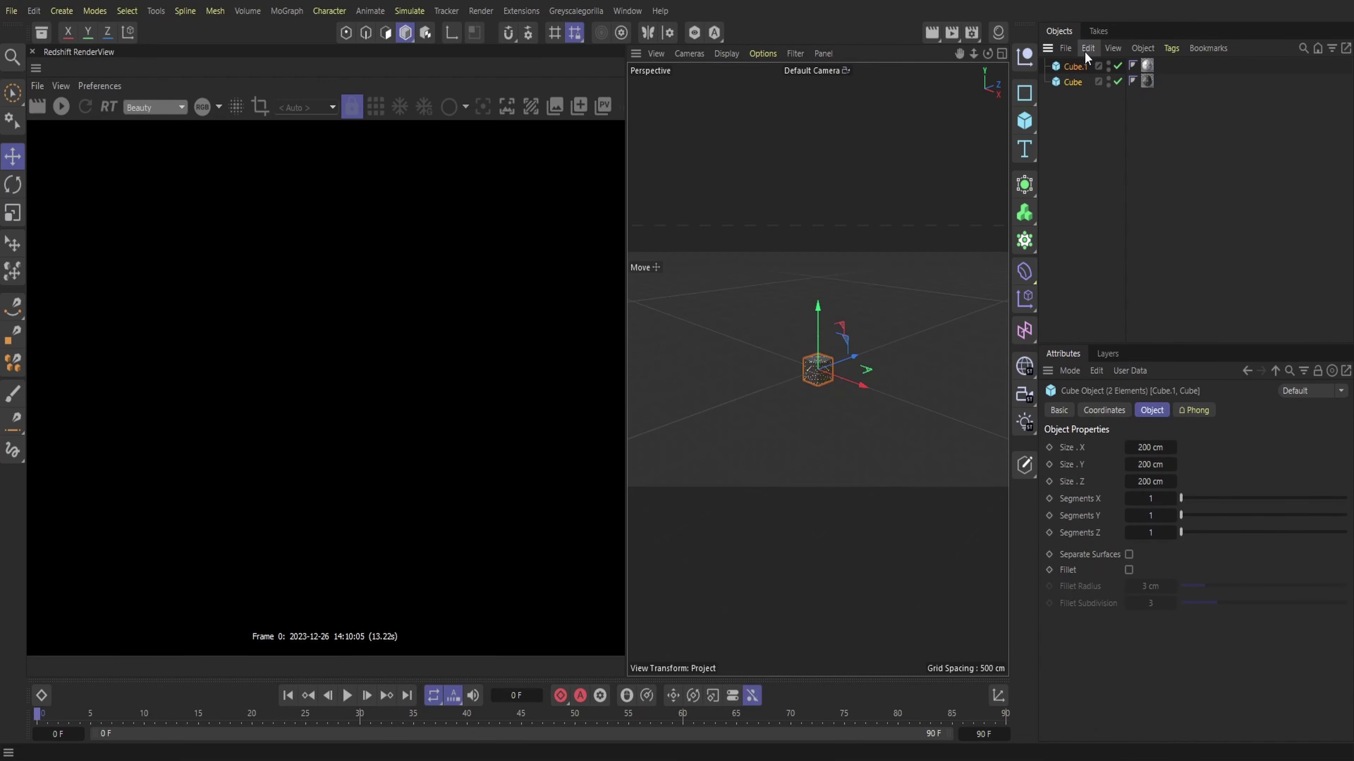
- Copy the two textured cubes from the other project, paste them into the room scene, and close the render view
left_click(1087, 48)
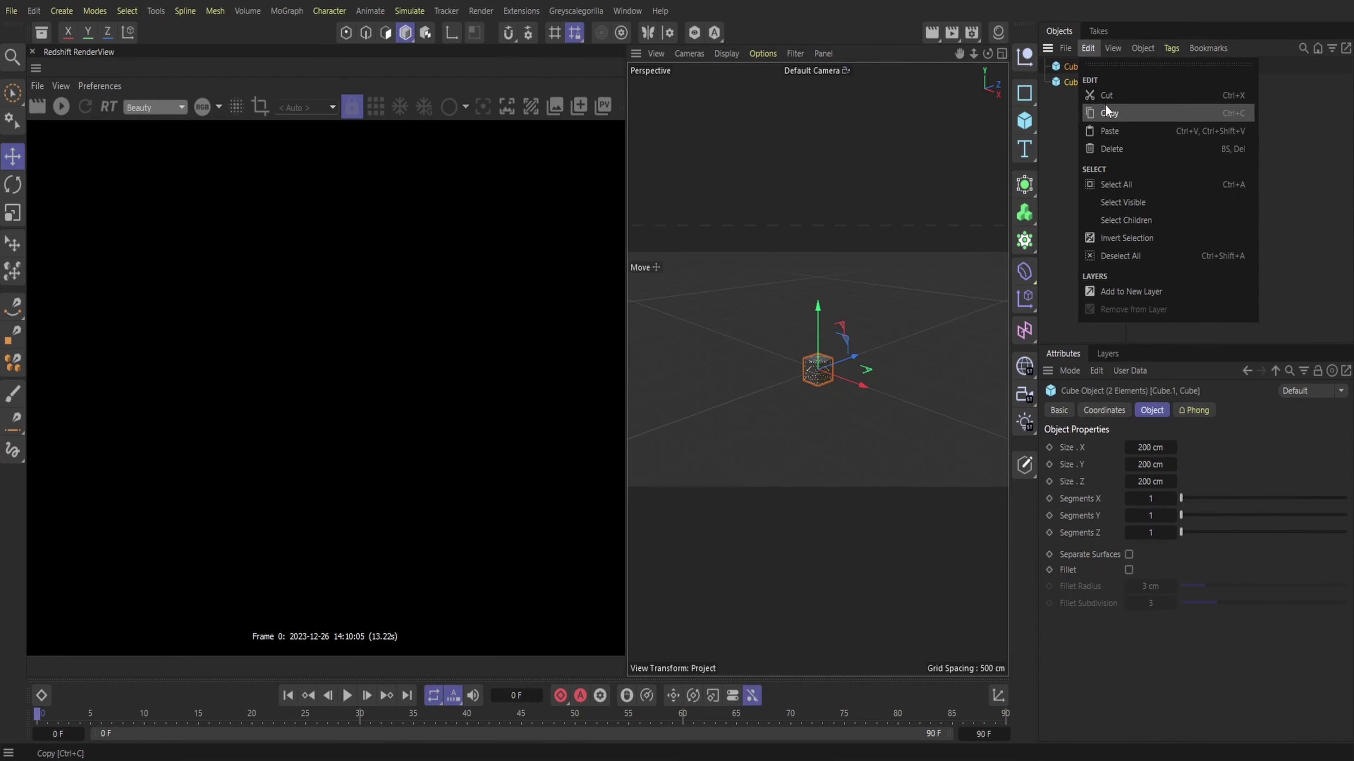
left_click(1105, 104)
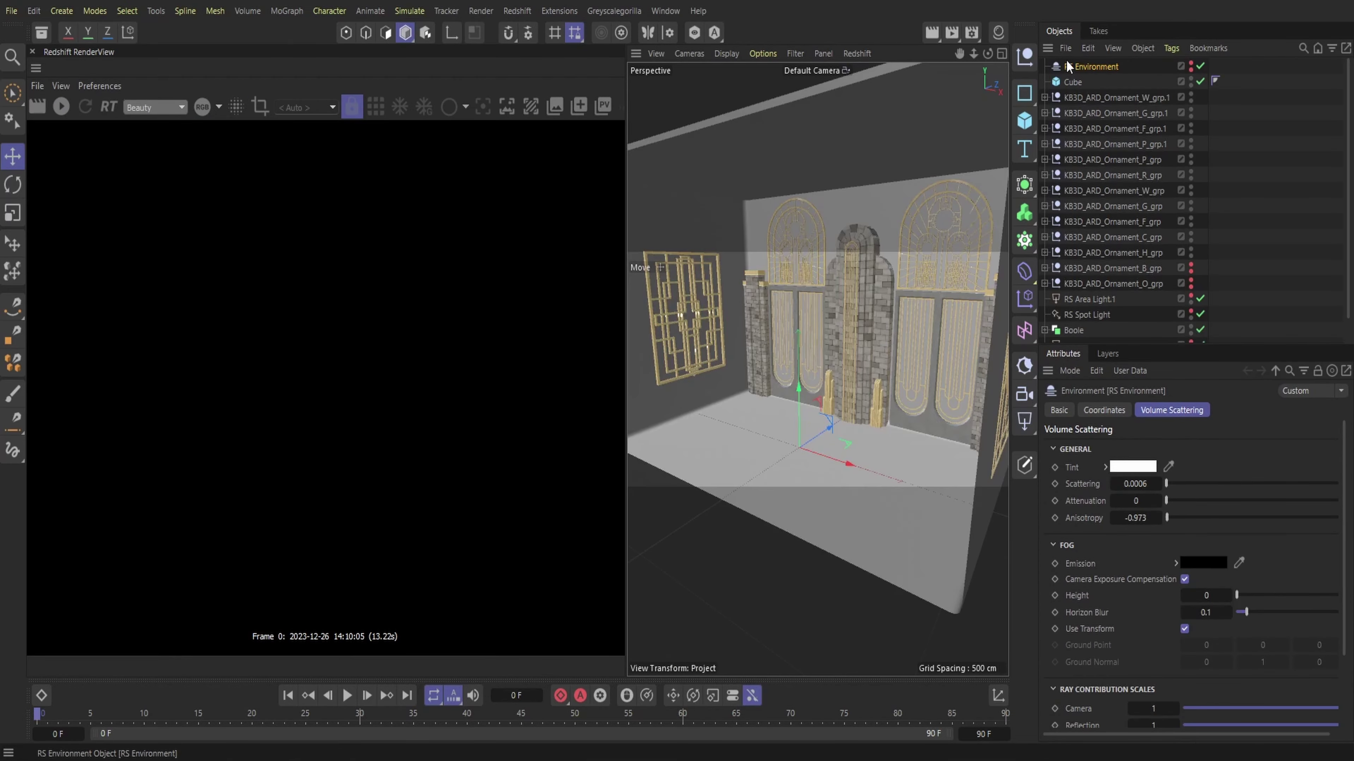
left_click(1087, 48)
left_click(1098, 130)
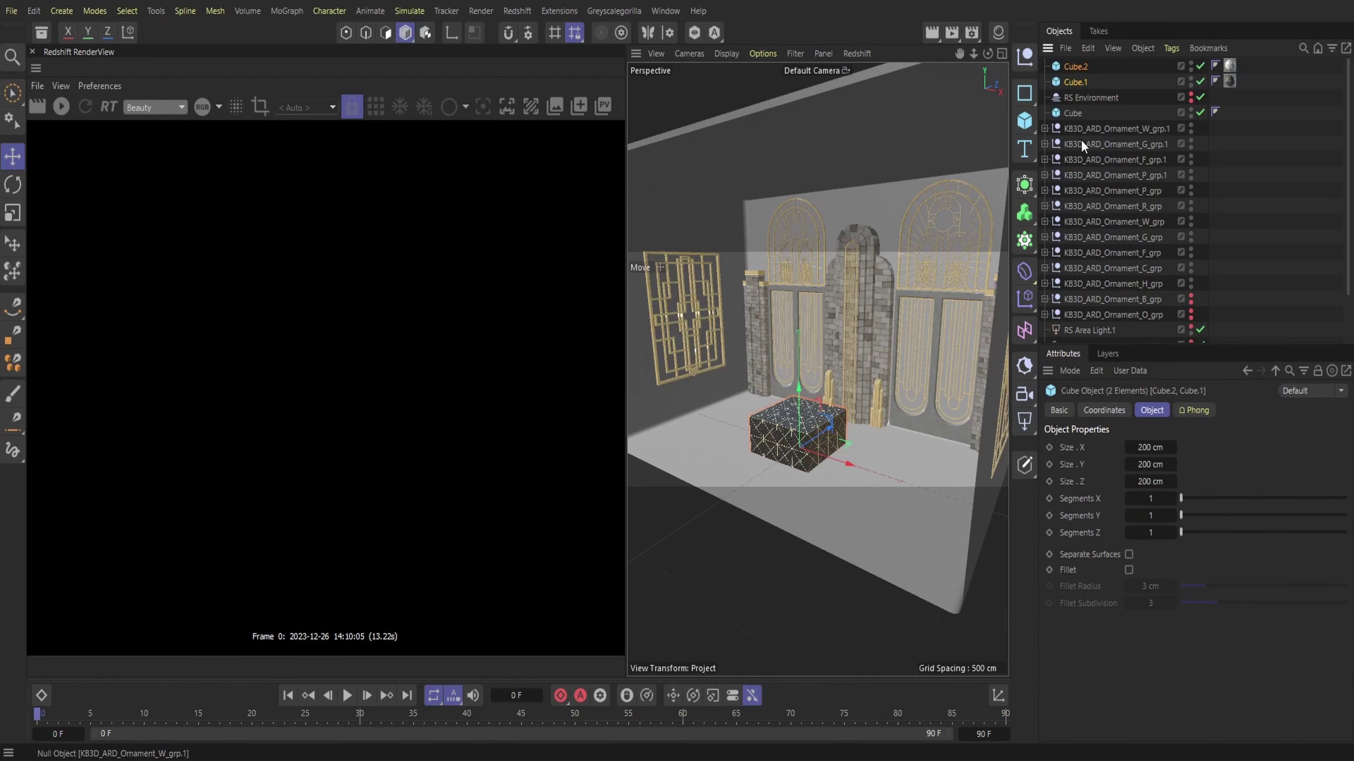
left_click(272, 1)
left_click(695, 430)
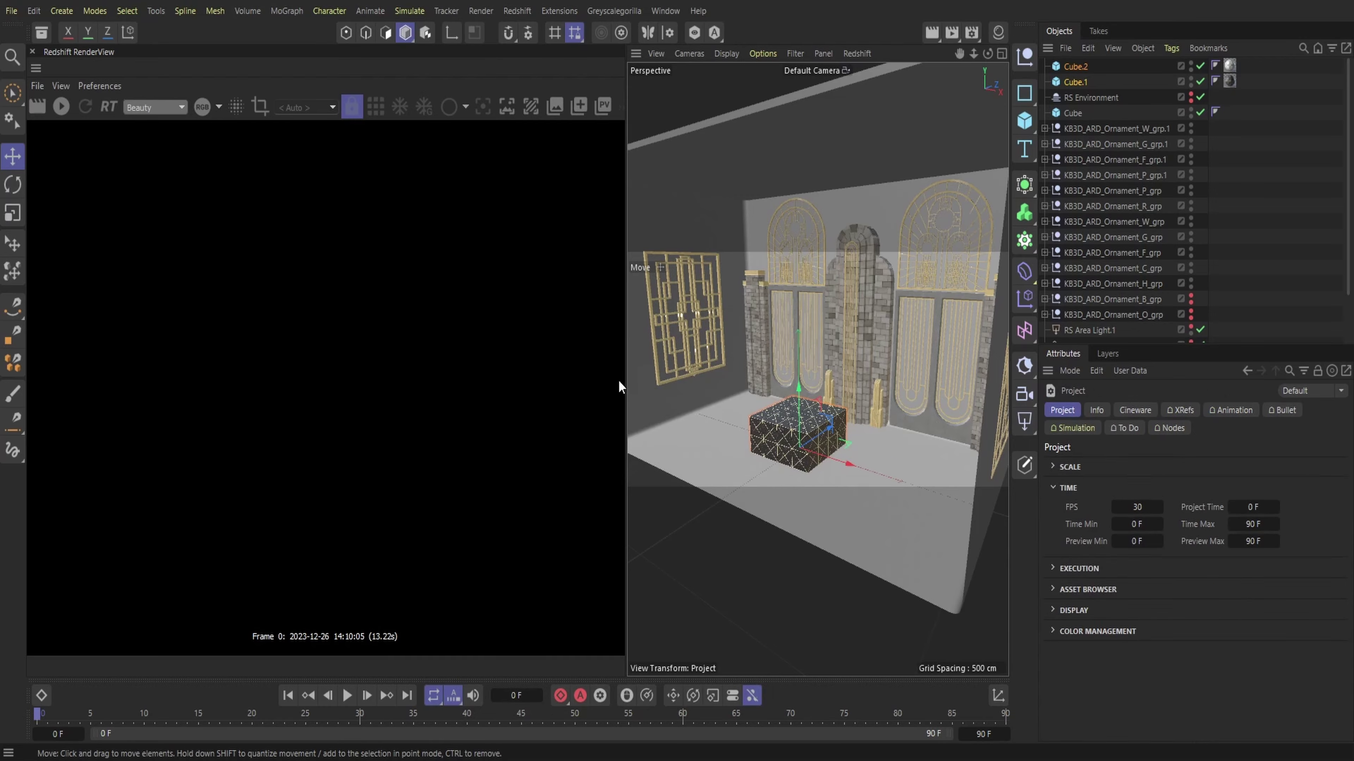
left_click(32, 52)
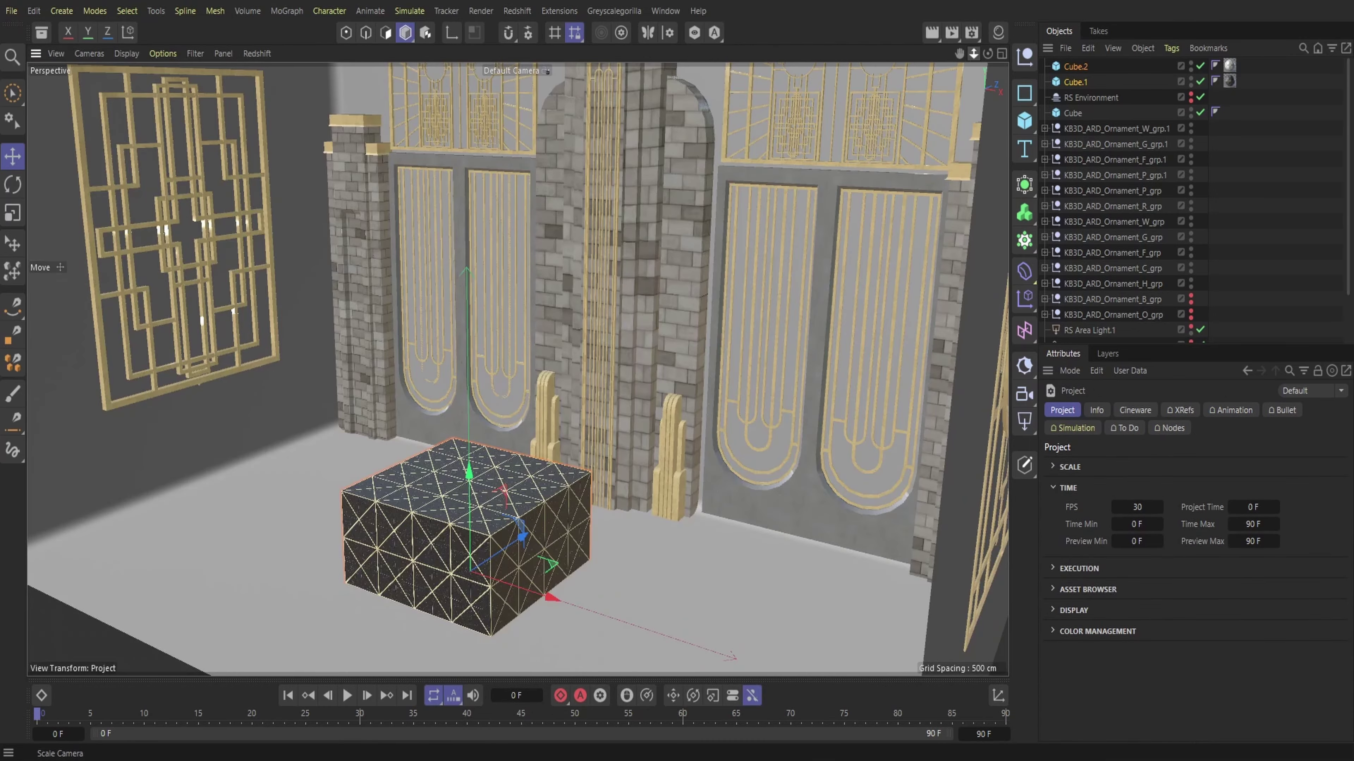
- Move Cube.1 along the floor away from the other pasted cube and flatten its height to about 5.57 cm
mouse_move(973, 54)
left_mouse_down()
mouse_move(995, 16)
mouse_move(999, 56)
left_mouse_up()
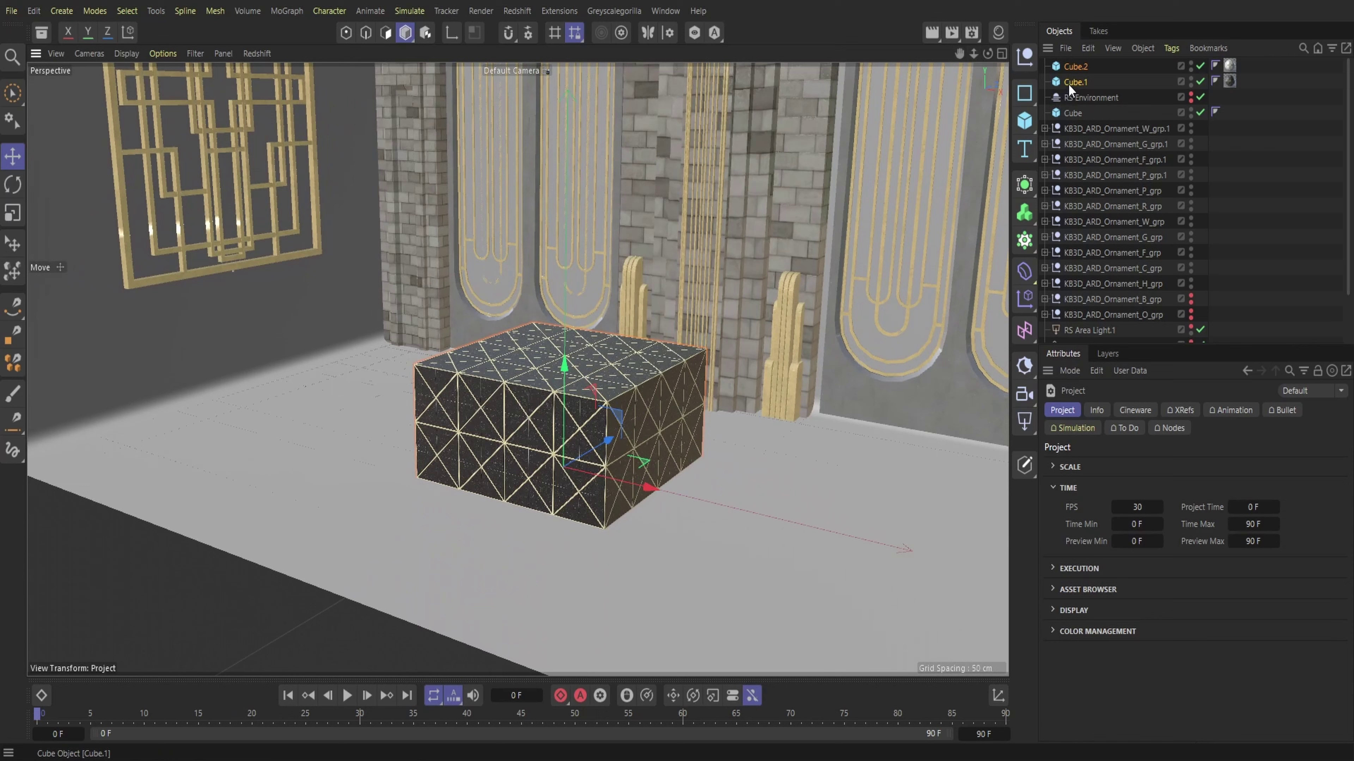
left_click(1074, 82)
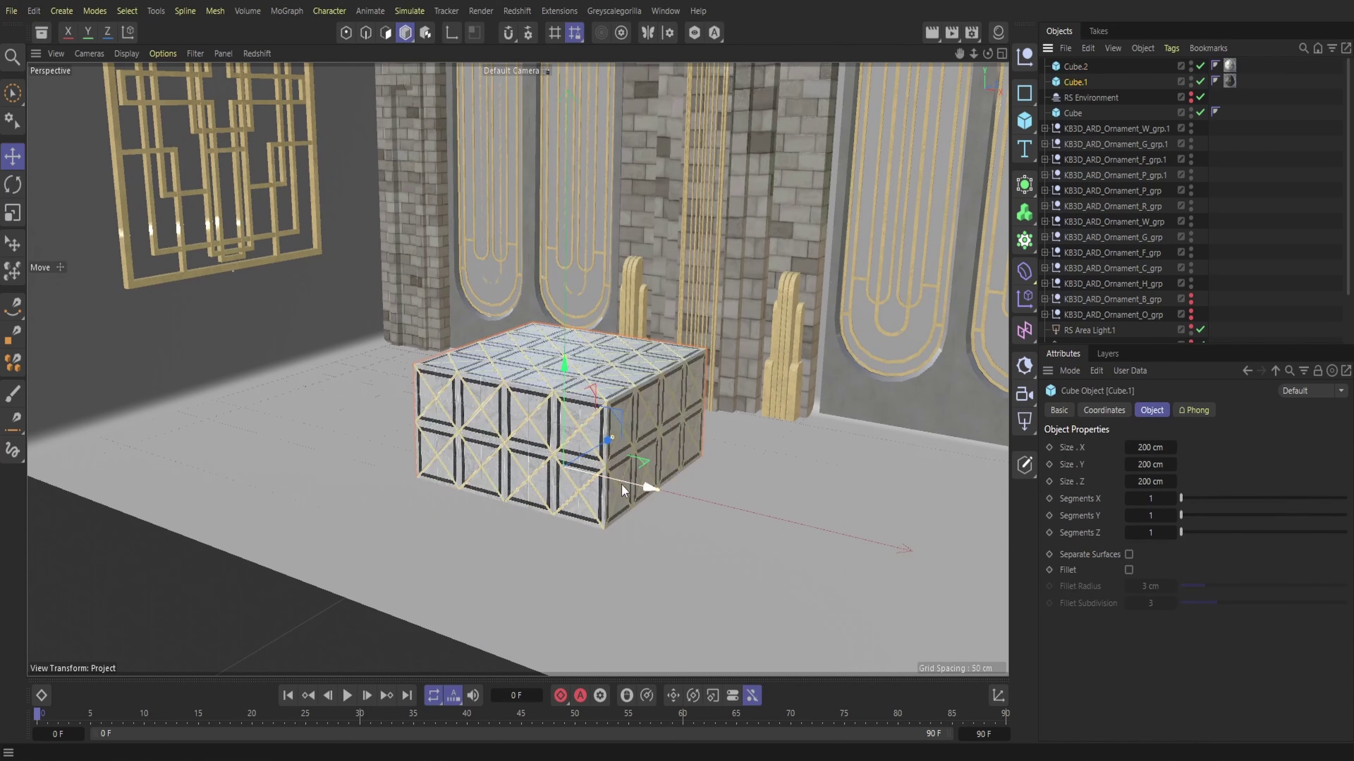
left_click_drag(620, 484, 447, 421)
left_click_drag(362, 333, 356, 427)
- Try stretching the flattened cube's Z size to about 233 cm, and undo the resize
left_click_drag(450, 439, 360, 380)
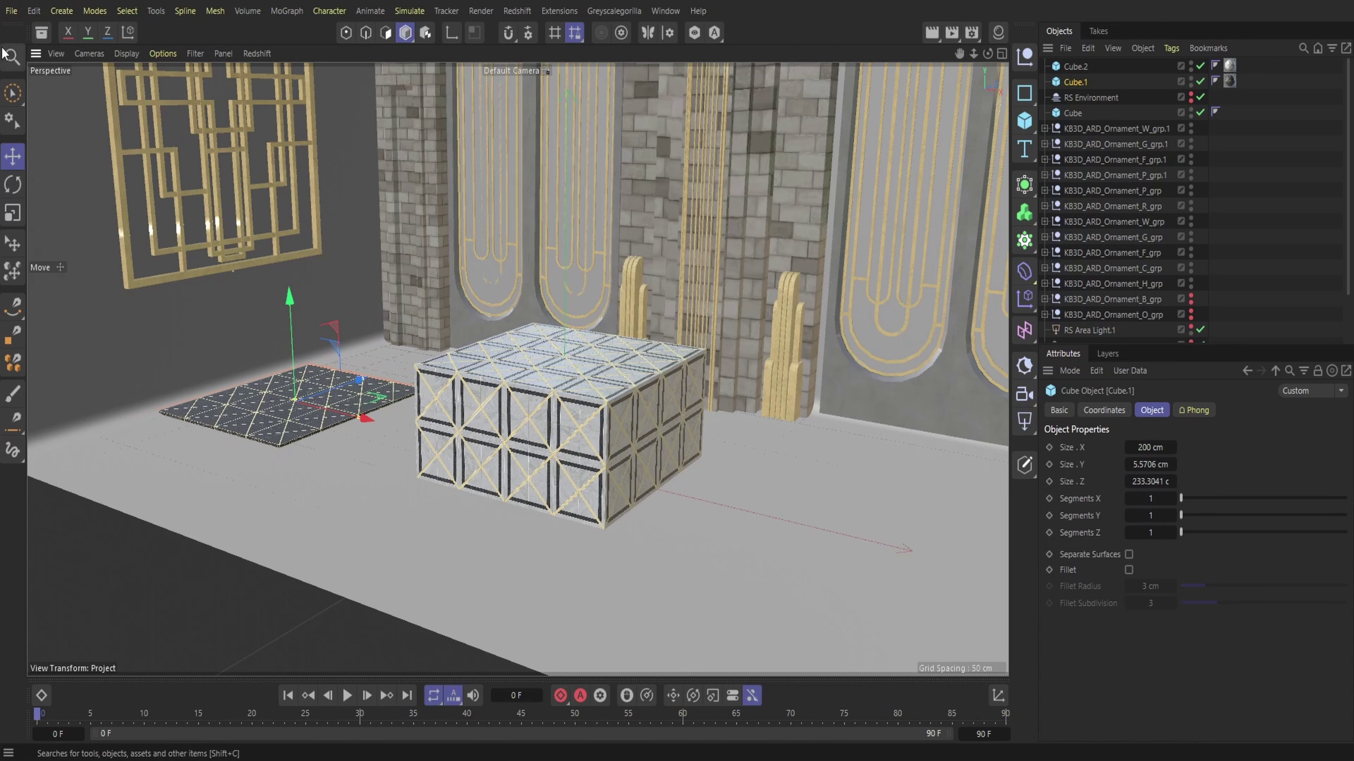
left_click(33, 10)
left_click(66, 56)
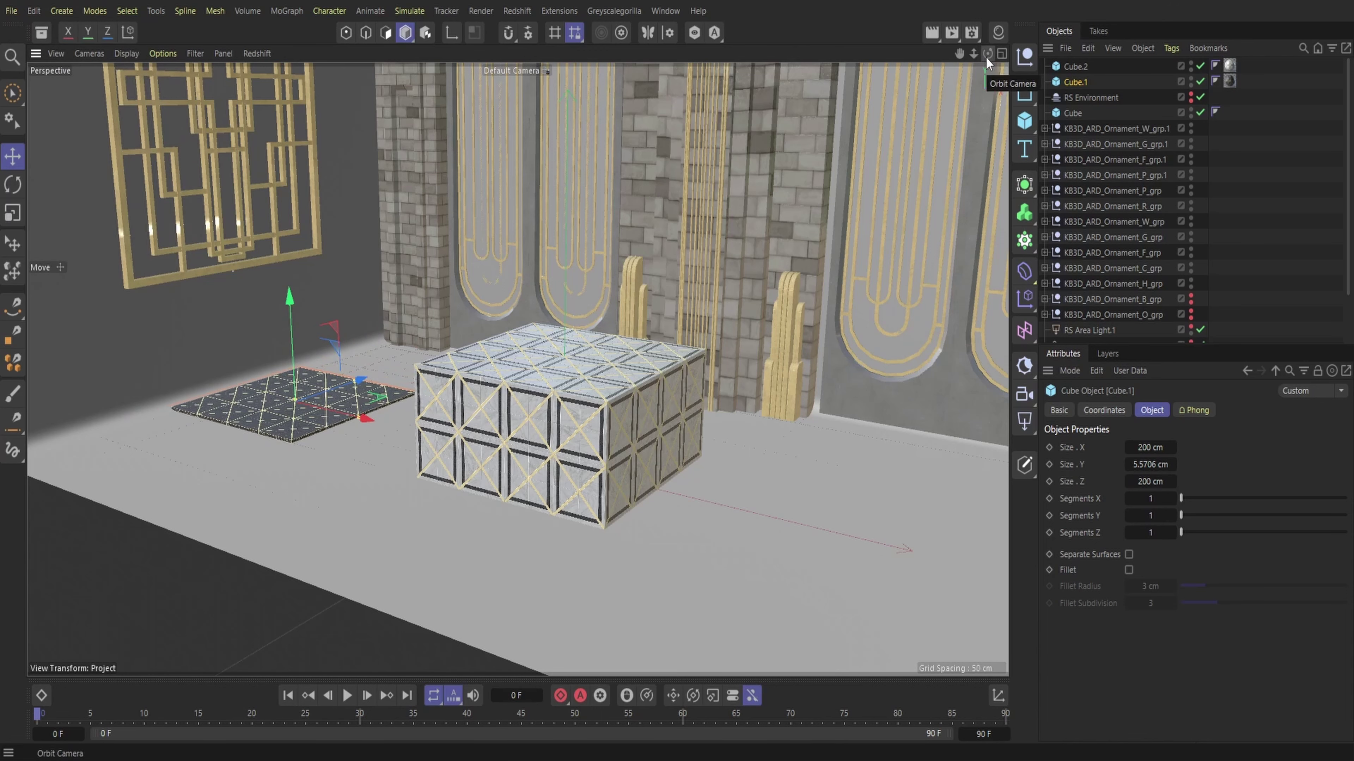
- Add a Tube primitive, flatten it to about 10.8 cm high, and move it so it protrudes from the textured cube's side
left_click(1024, 130)
left_click(1199, 324)
left_click_drag(567, 403, 585, 303)
left_click_drag(643, 364, 717, 392)
- Set the tube's height segments to 100 and cap segments to 20, and transfer Cube.2's Brass_Inlay_Marble material tag to it
left_click(1343, 532)
left_click(1343, 498)
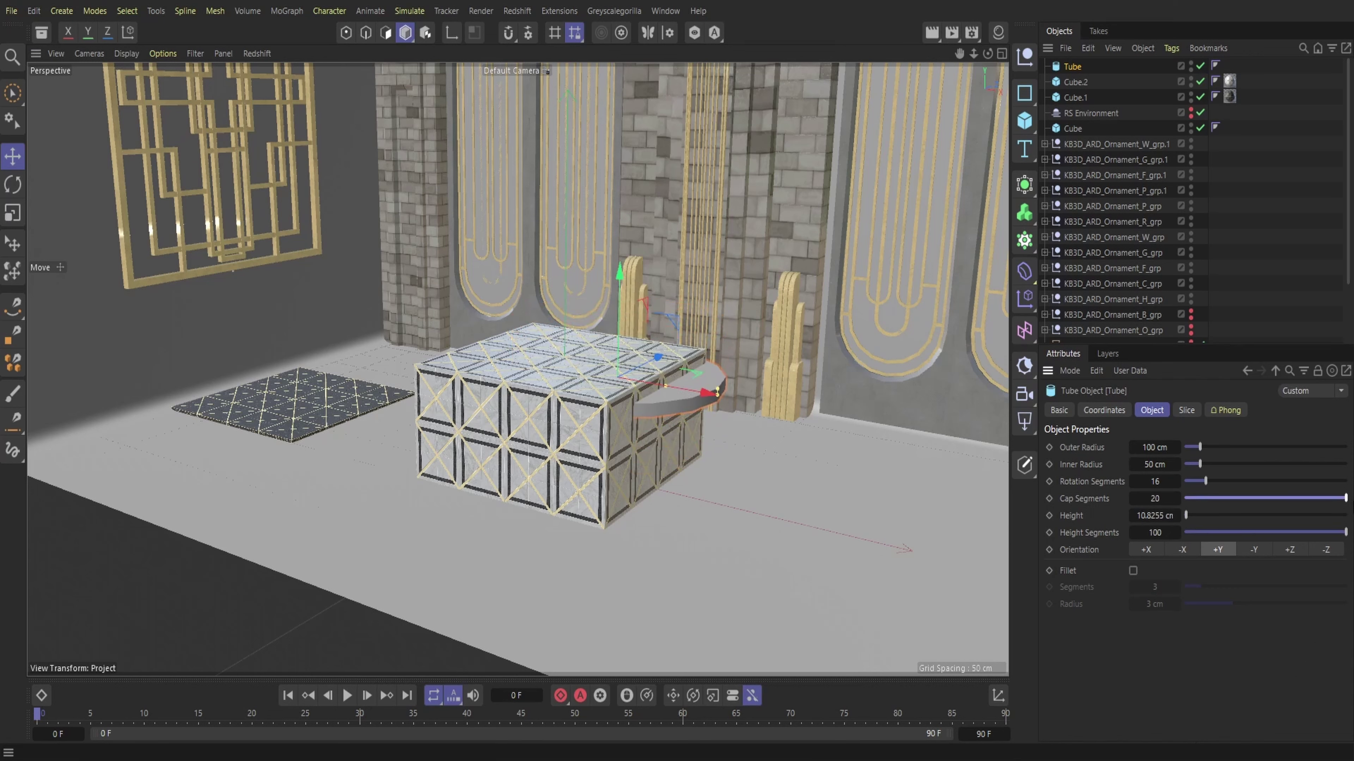
left_click_drag(1230, 83, 1230, 65)
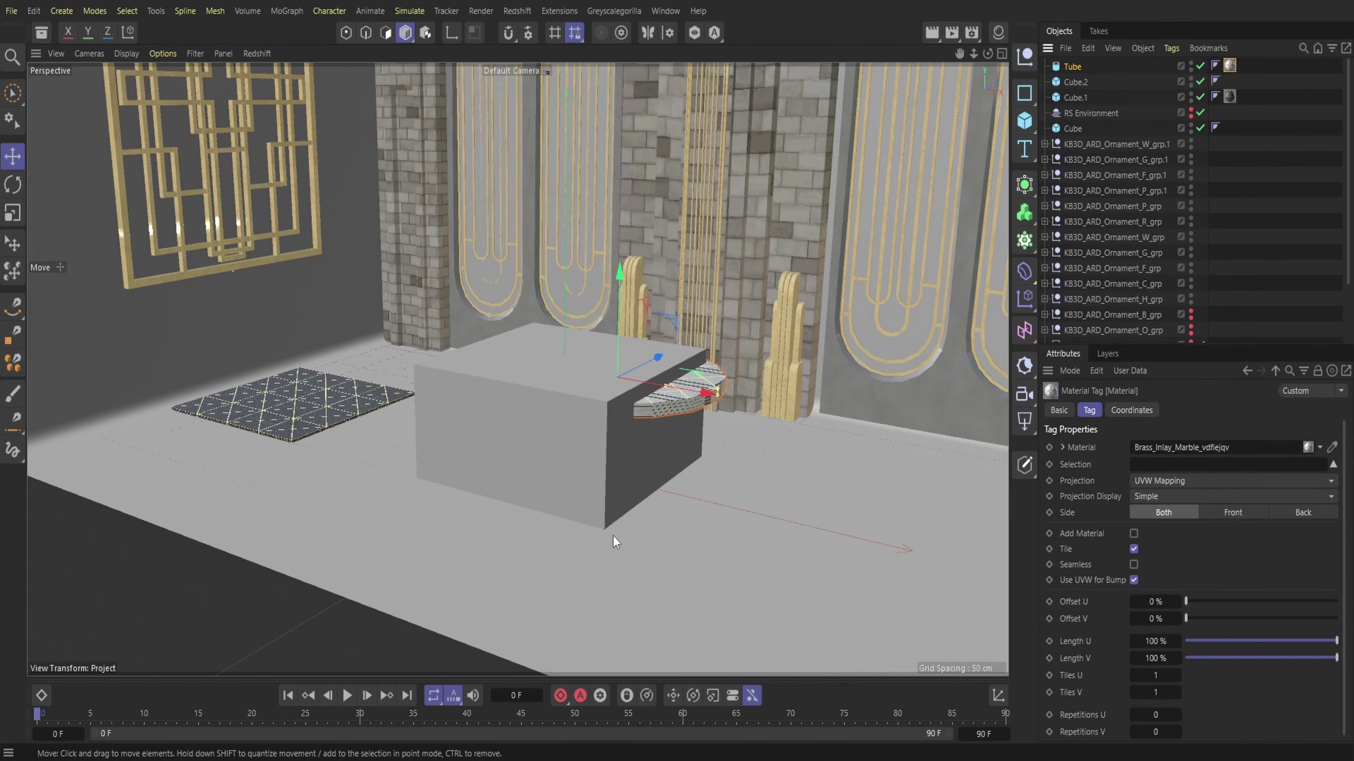
- Delete the large grey cube, Cube.2, and lower the patterned tube onto the middle of the floor
left_click(510, 392)
key("Delete")
left_click_drag(987, 54, 943, 55)
right_click_drag(516, 368, 464, 370, "alt")
left_click(581, 385)
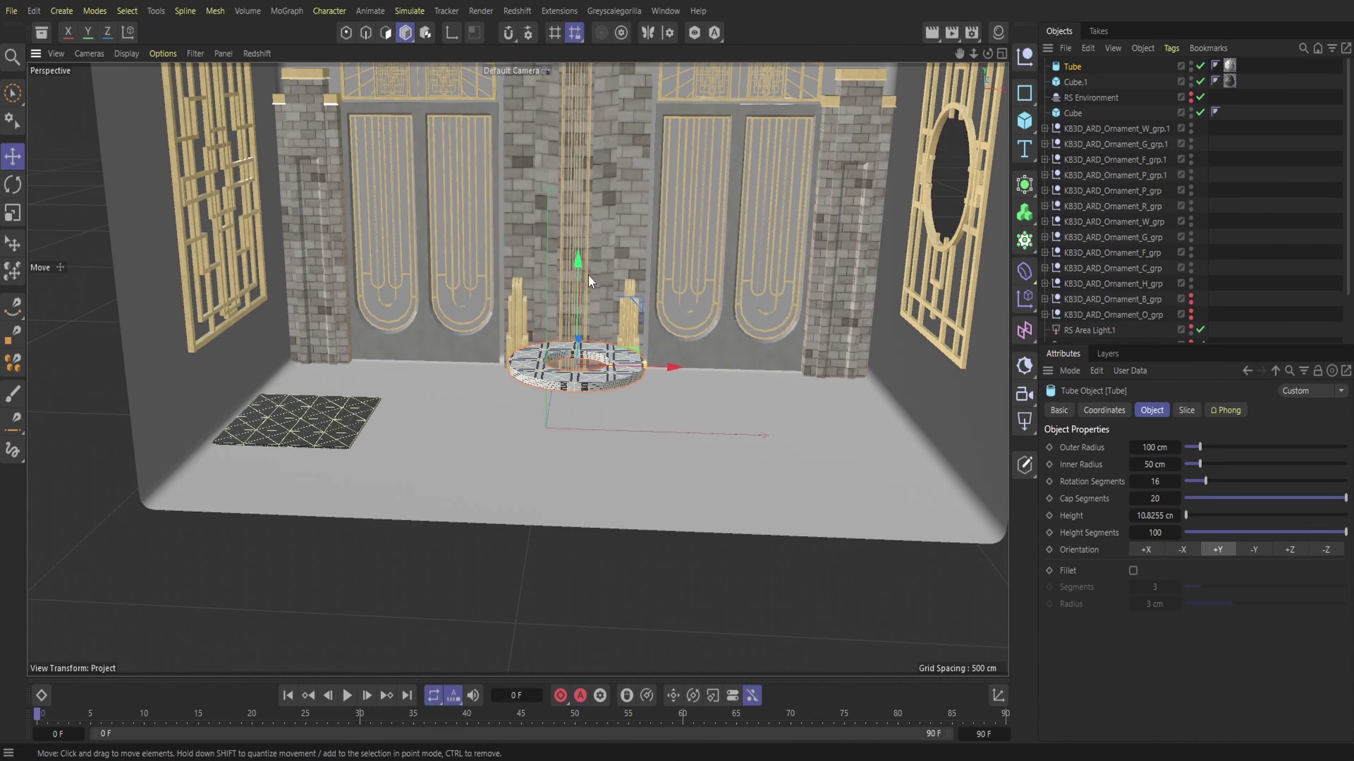
left_click_drag(580, 278, 566, 342)
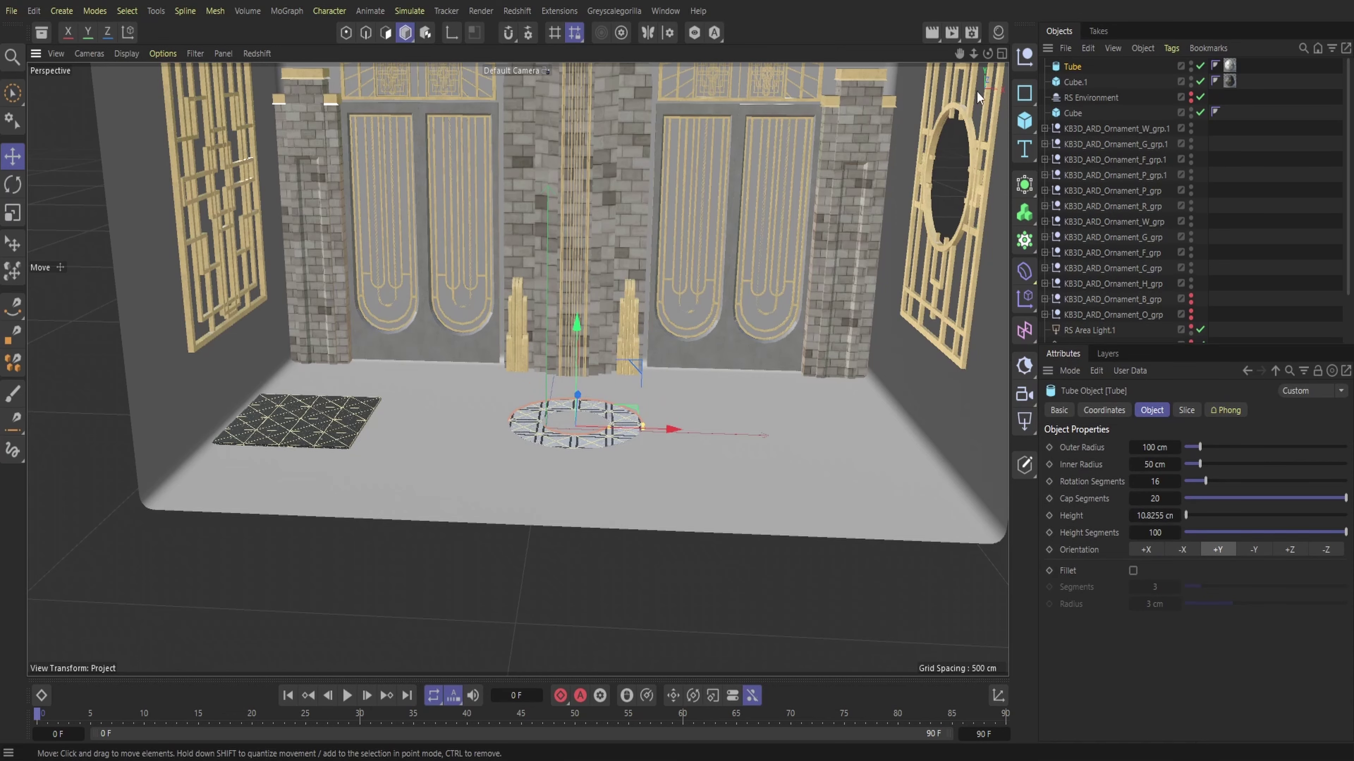
- Set the tube's height segments to 20, rotation segments to 50 and cap segments to 50
mouse_move(975, 54)
left_mouse_down()
mouse_move(1001, 54)
mouse_move(963, 55)
left_mouse_up()
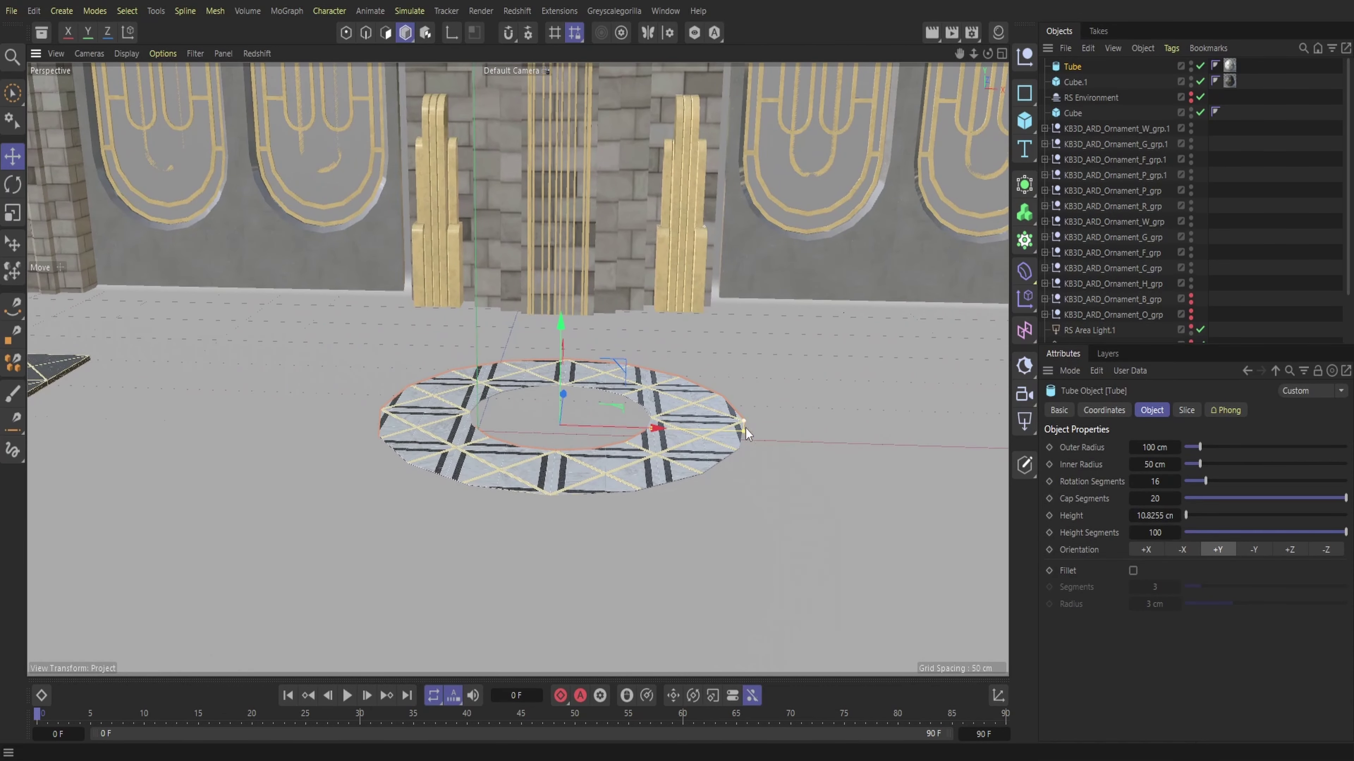
left_click(1174, 533)
type("20")
key("Return")
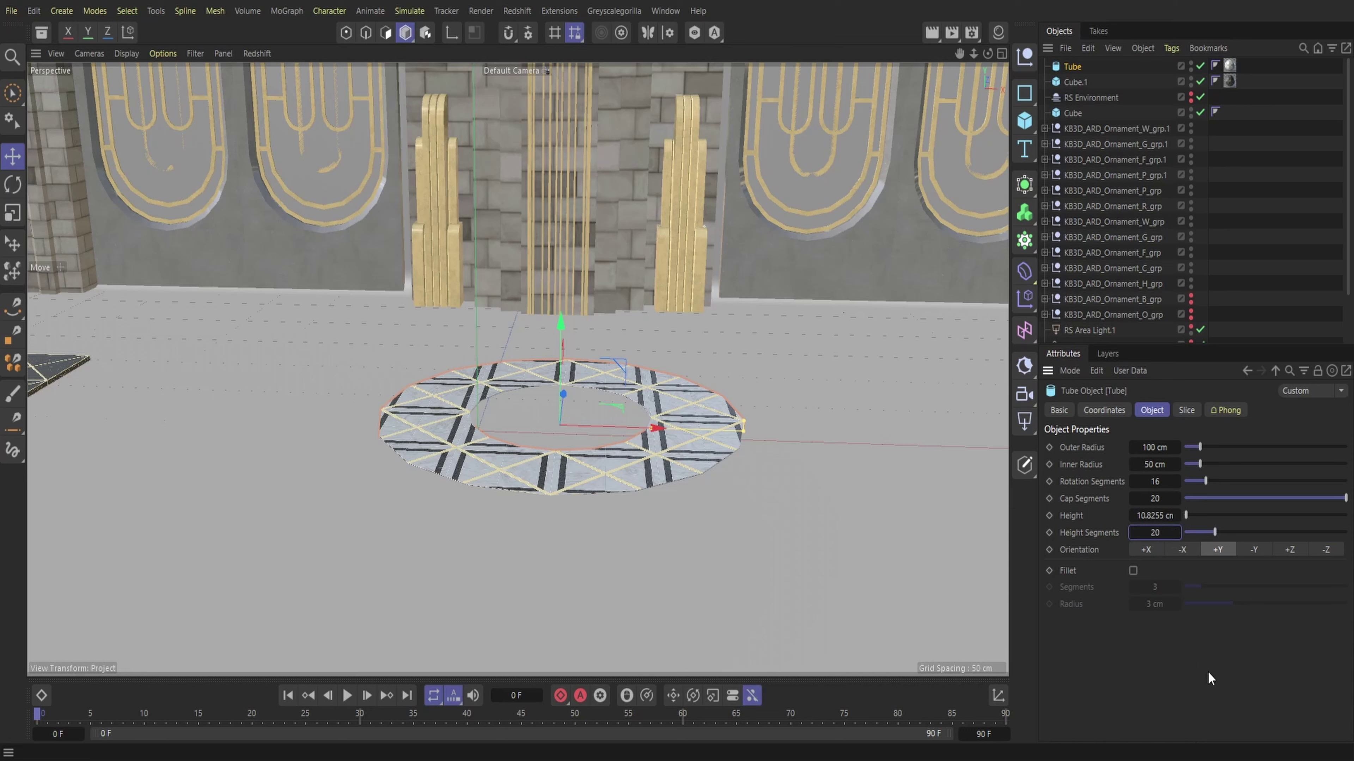
type("20")
key("Return")
left_click(1156, 500)
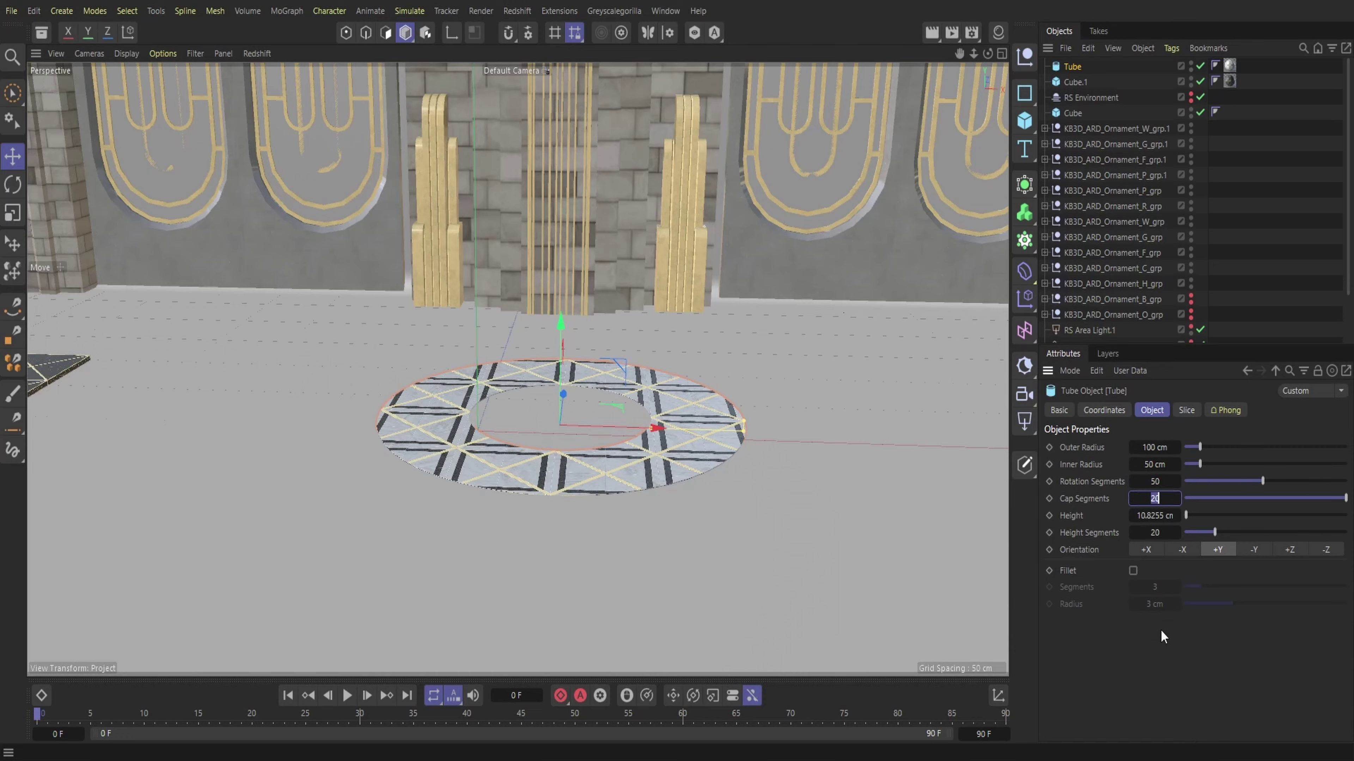
left_click(1197, 702)
- Enlarge the tube to an outer radius of about 152 cm and inner radius of about 64 cm, and shift it slightly forward
left_click_drag(974, 54, 997, 96)
left_click_drag(643, 423, 695, 440)
left_click_drag(591, 419, 603, 419)
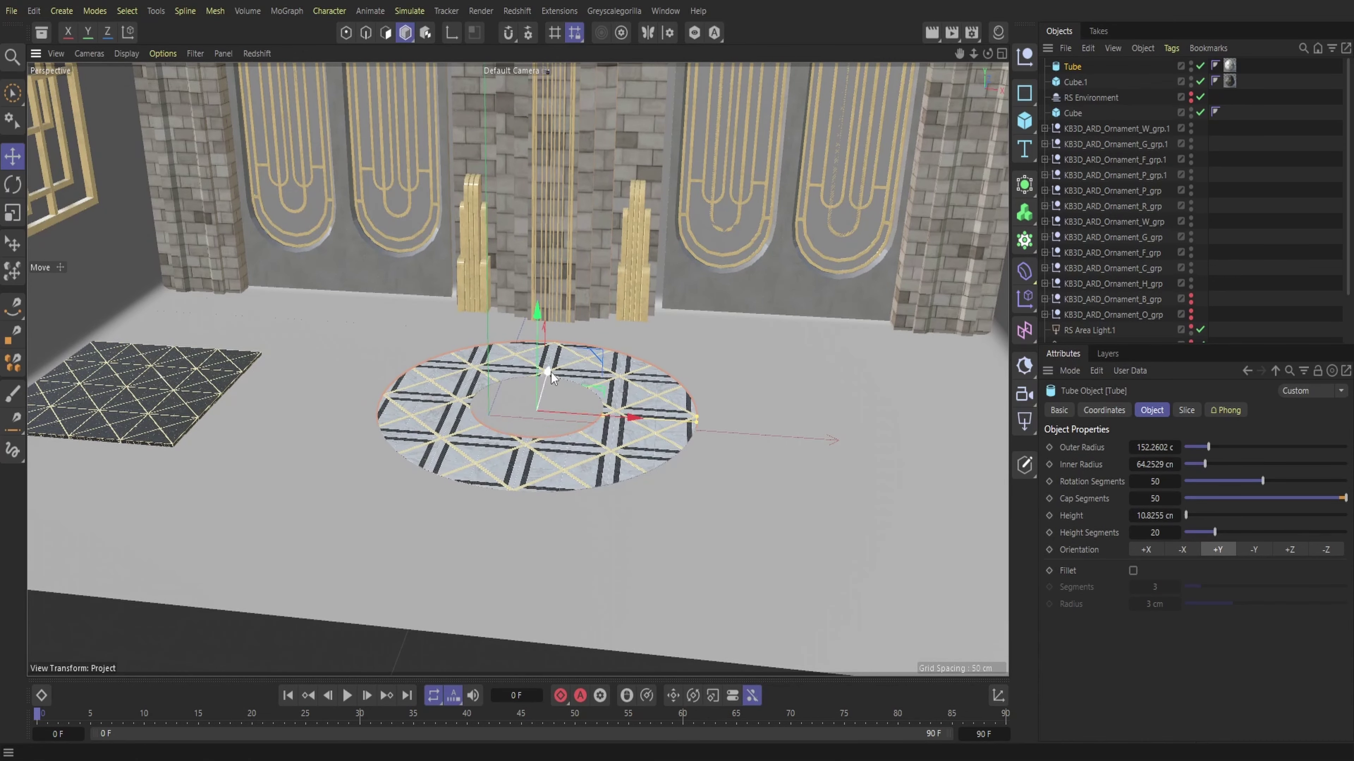
left_click_drag(550, 372, 552, 380)
- Move the flat dark Cube.1 into the tube's central hole and widen the tube's inner radius to about 69.3 cm
left_click(1080, 84)
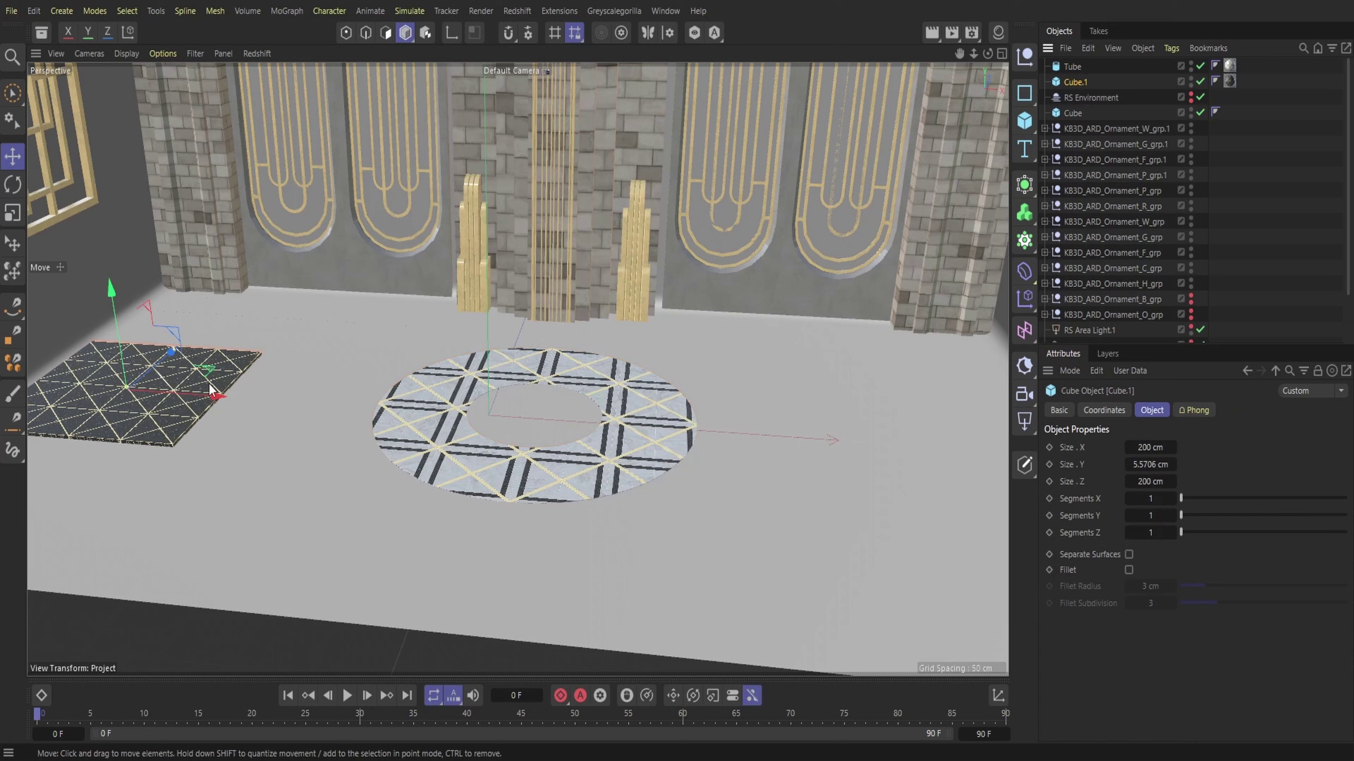
left_click_drag(209, 383, 317, 355)
left_click(533, 360)
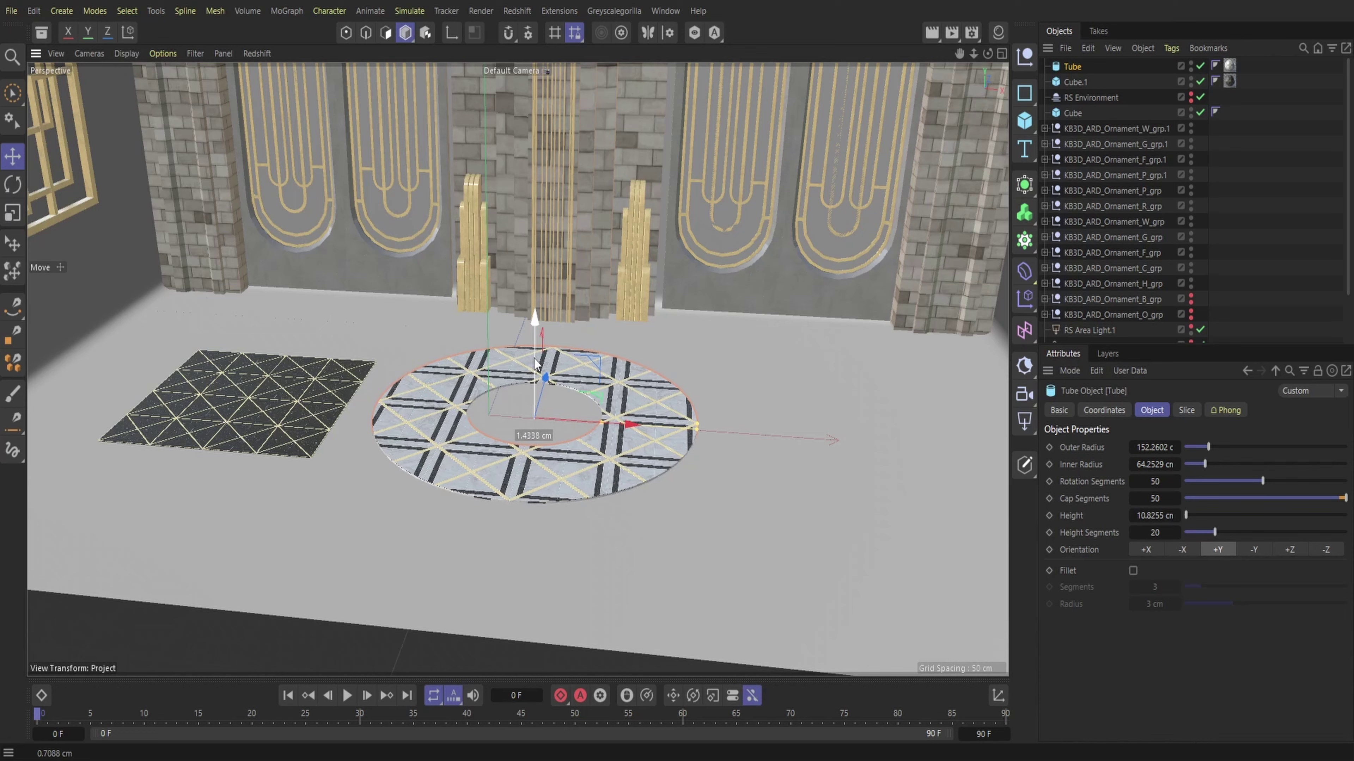
mouse_move(599, 426)
left_mouse_down()
mouse_move(584, 421)
mouse_move(602, 426)
left_mouse_up()
left_click(283, 380)
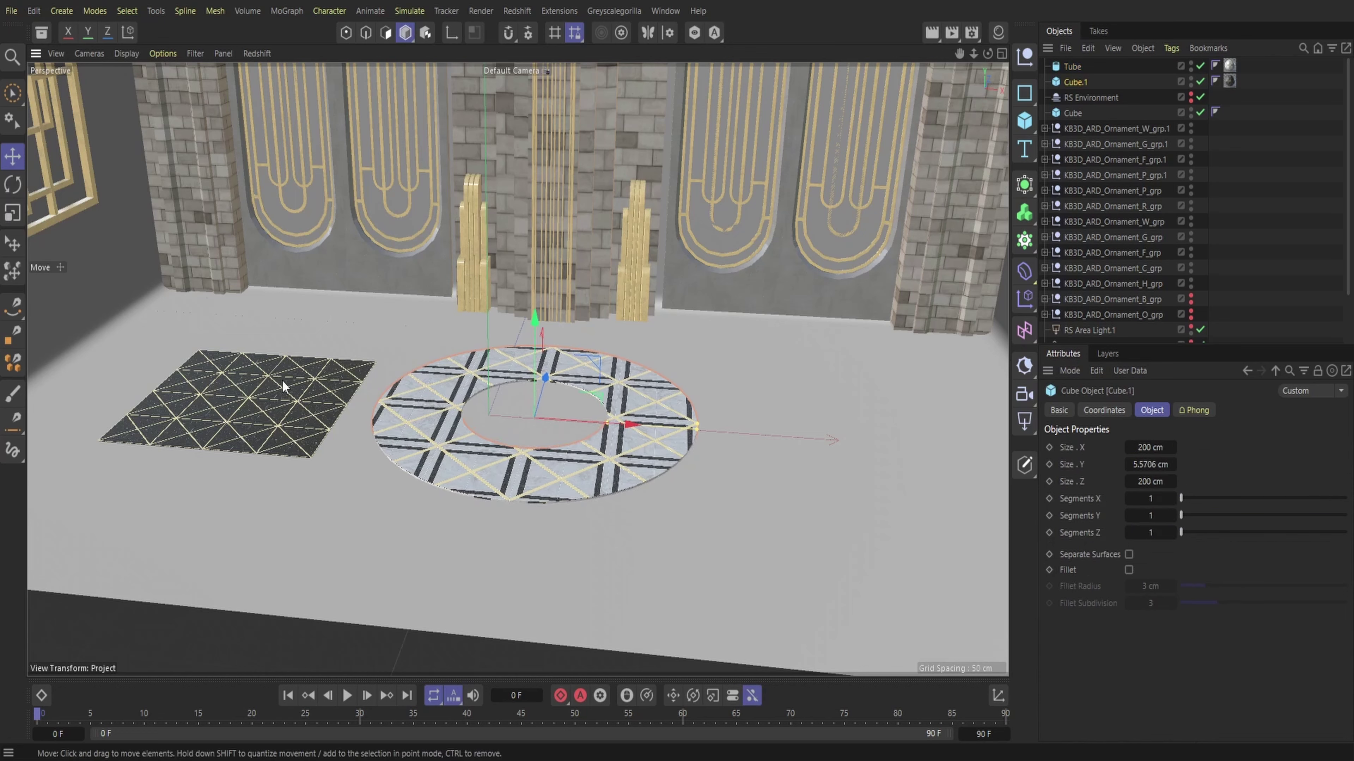
left_click_drag(344, 409, 629, 480)
left_click_drag(516, 369, 505, 398, "alt")
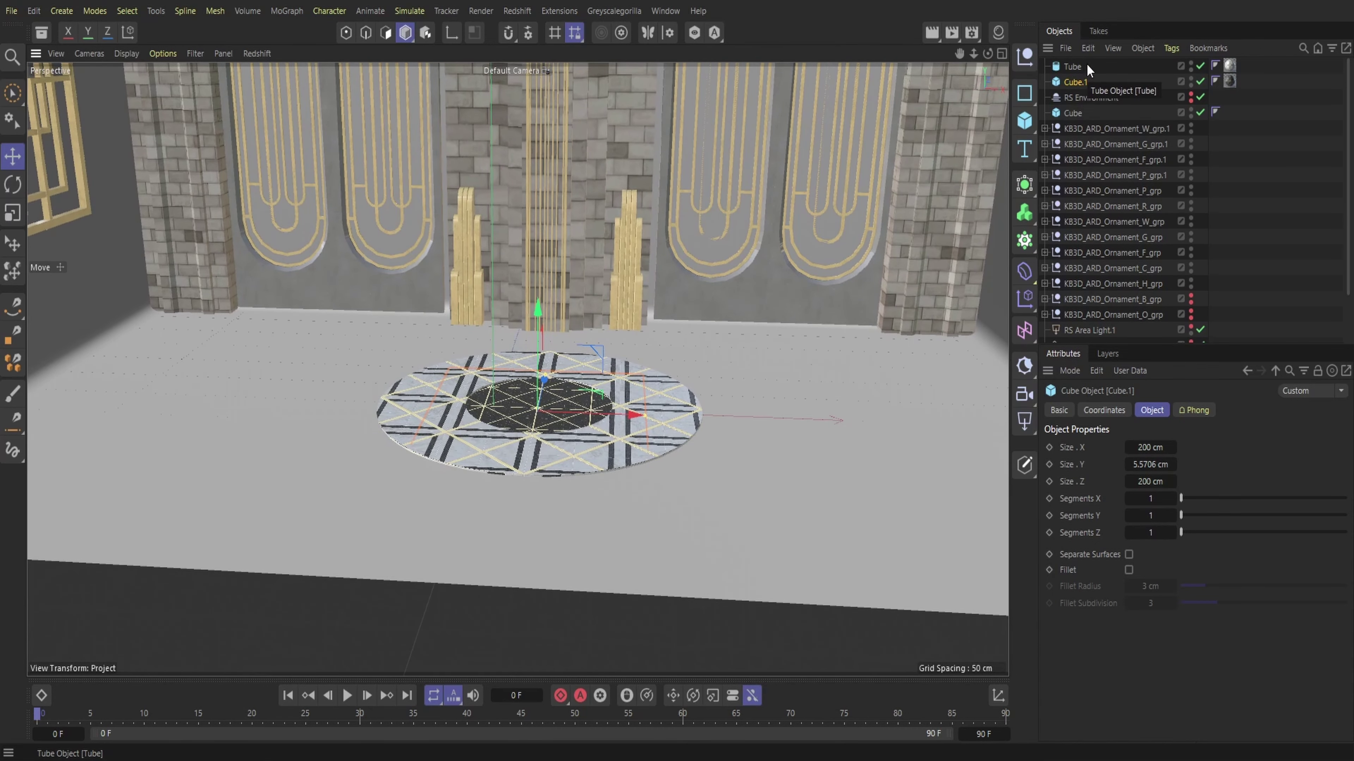
- Duplicate Cube.1 without its material tag and stretch the copy across the whole floor, about 1125 by 593 cm
left_click(1033, 132)
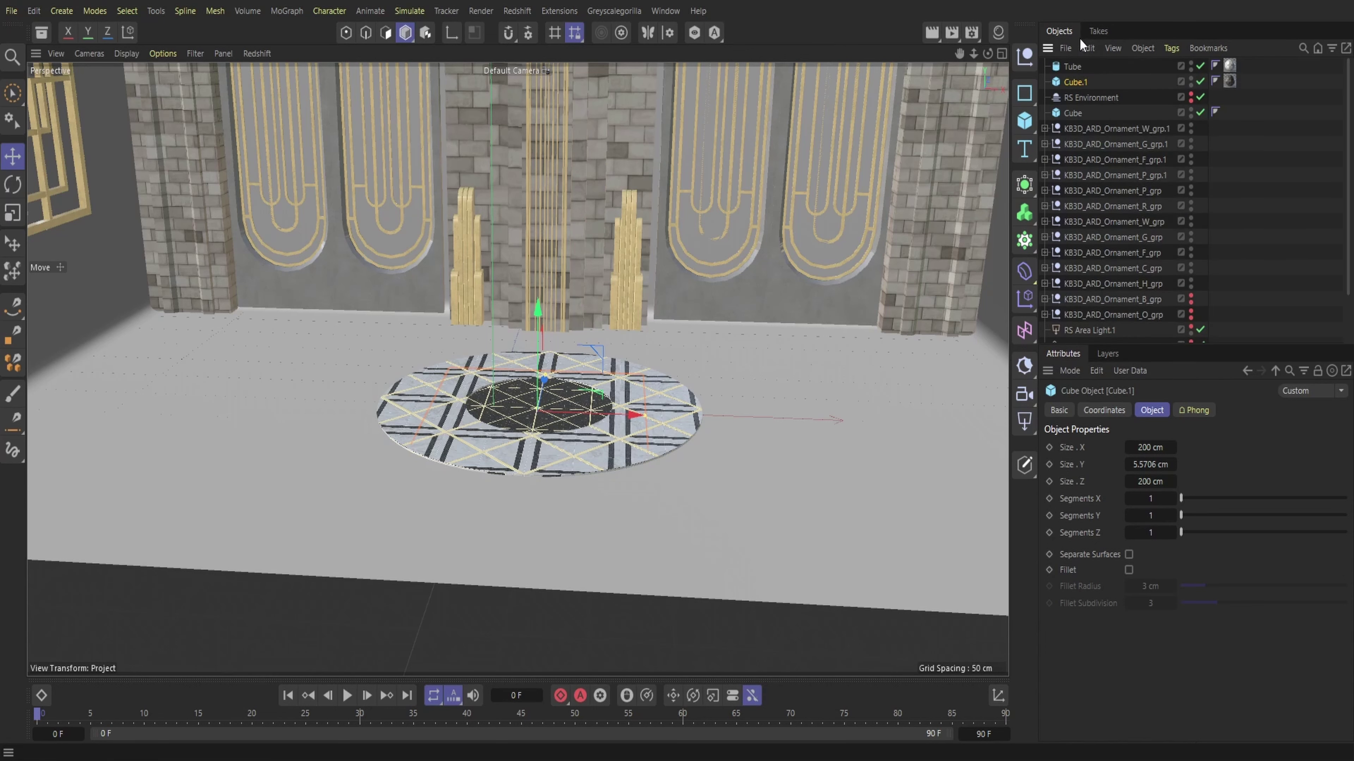
left_click(1086, 48)
left_click(1109, 128)
left_click(1229, 69)
key("Delete")
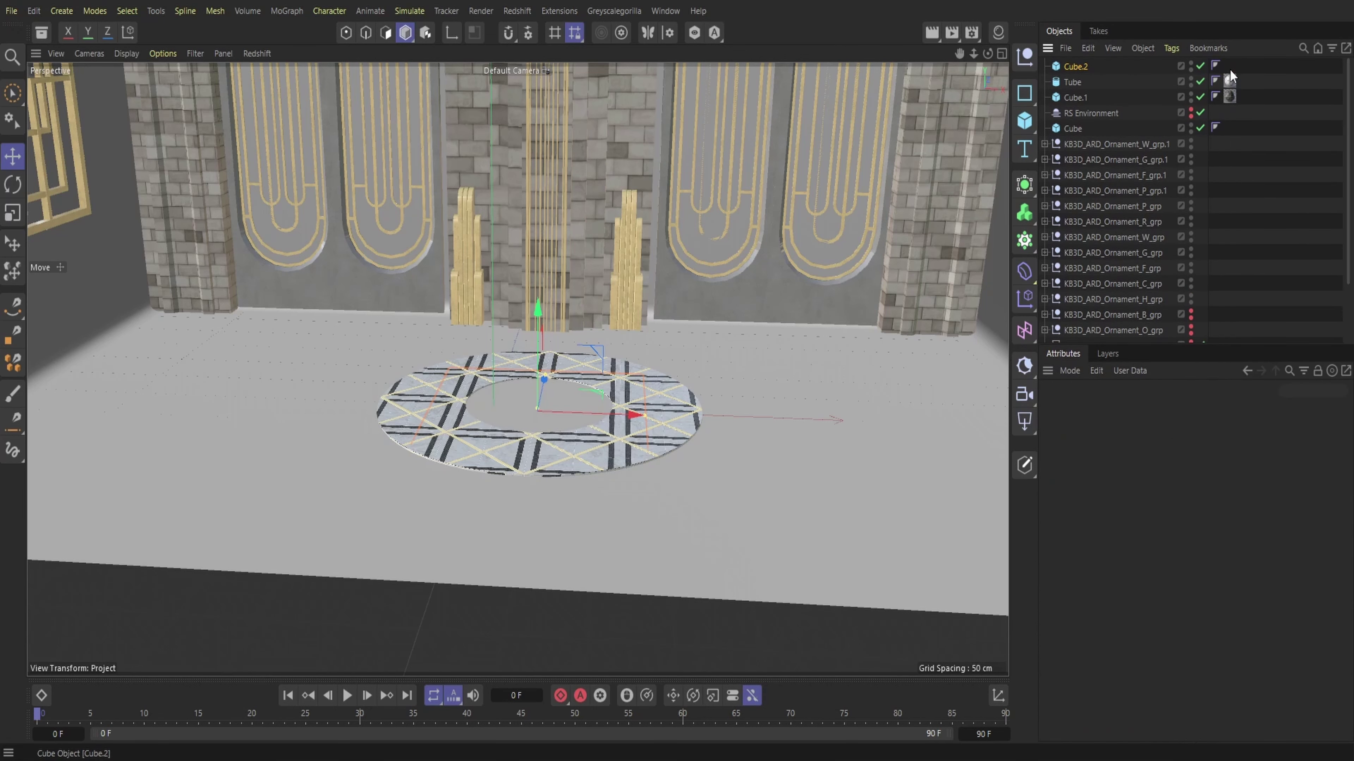
left_click_drag(636, 416, 608, 451)
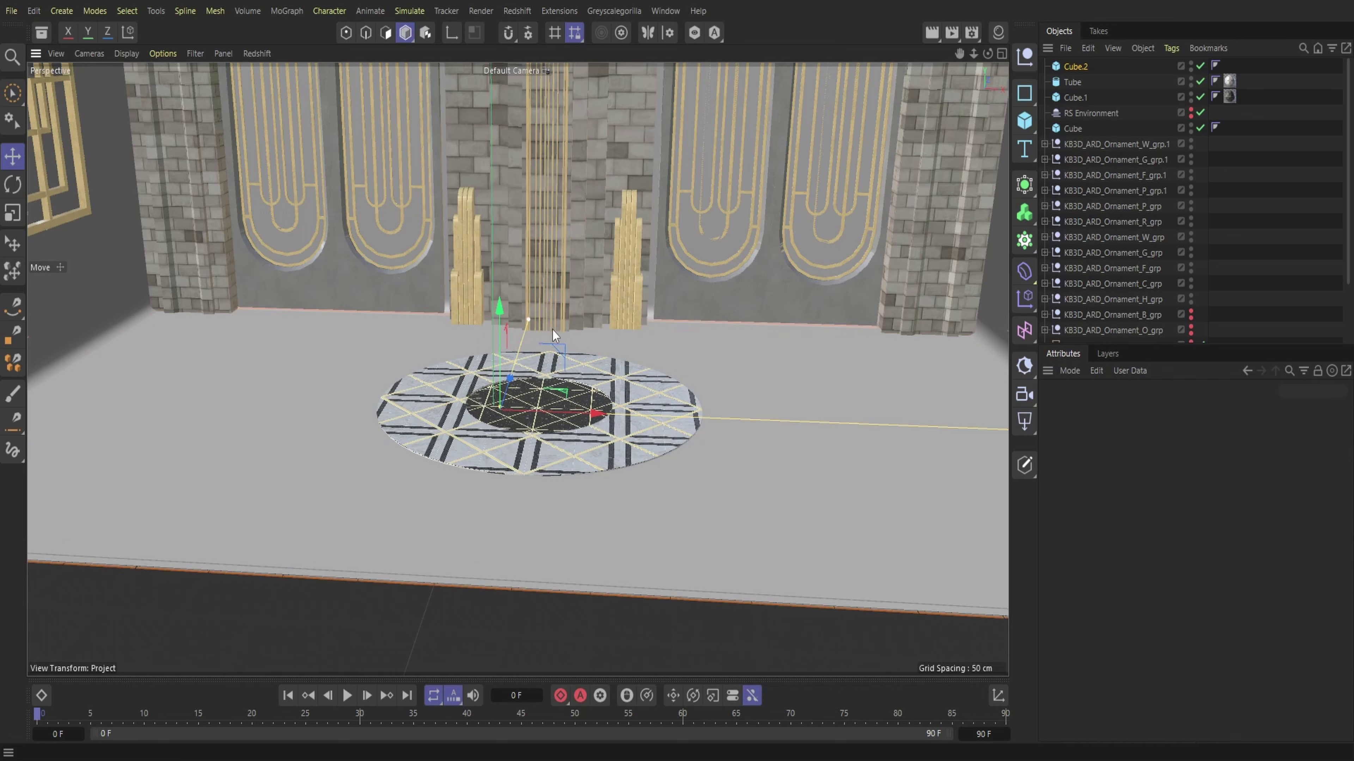
left_click_drag(512, 384, 514, 378)
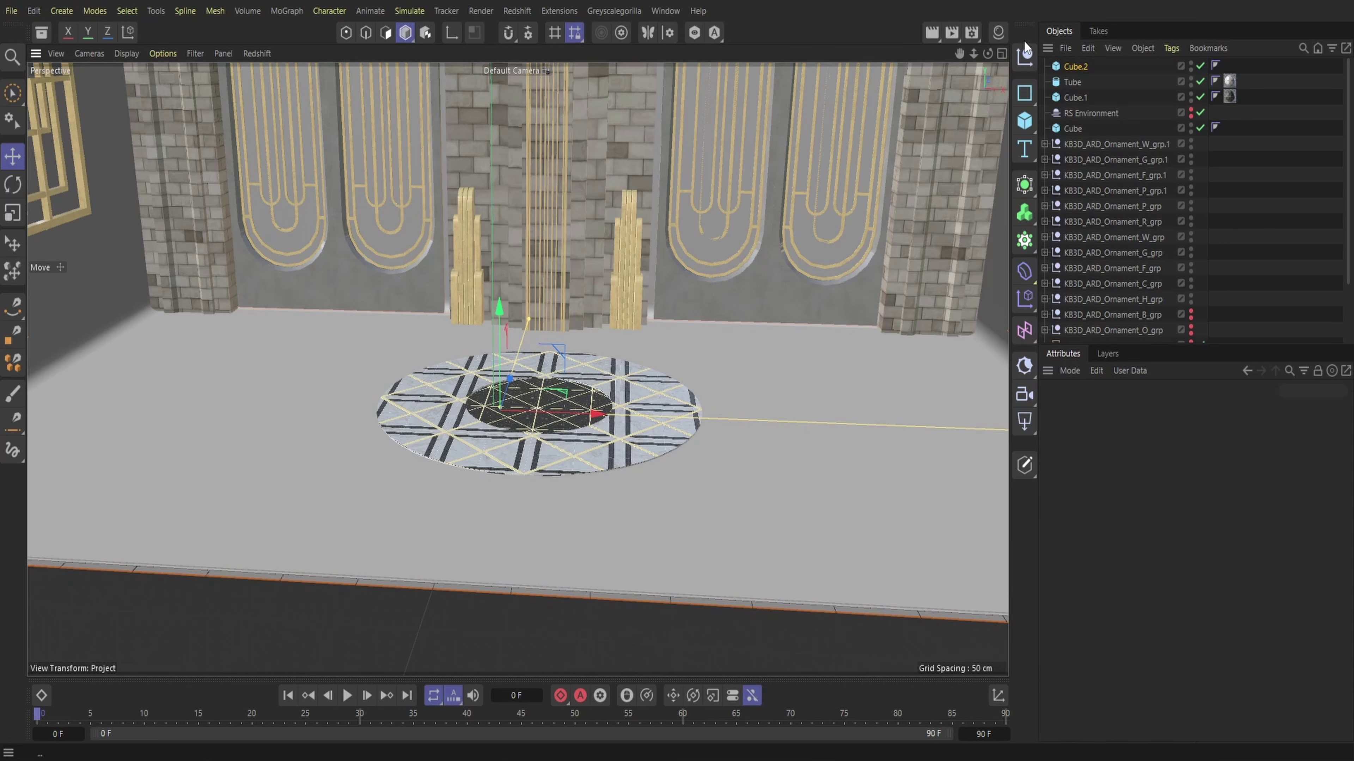
- Apply the dark Brass_Inlay_Marble_vdfjahpv material to Cube.2 and set its Length U and Length V to 50%
left_click(997, 32)
left_click_drag(1080, 68, 1081, 67)
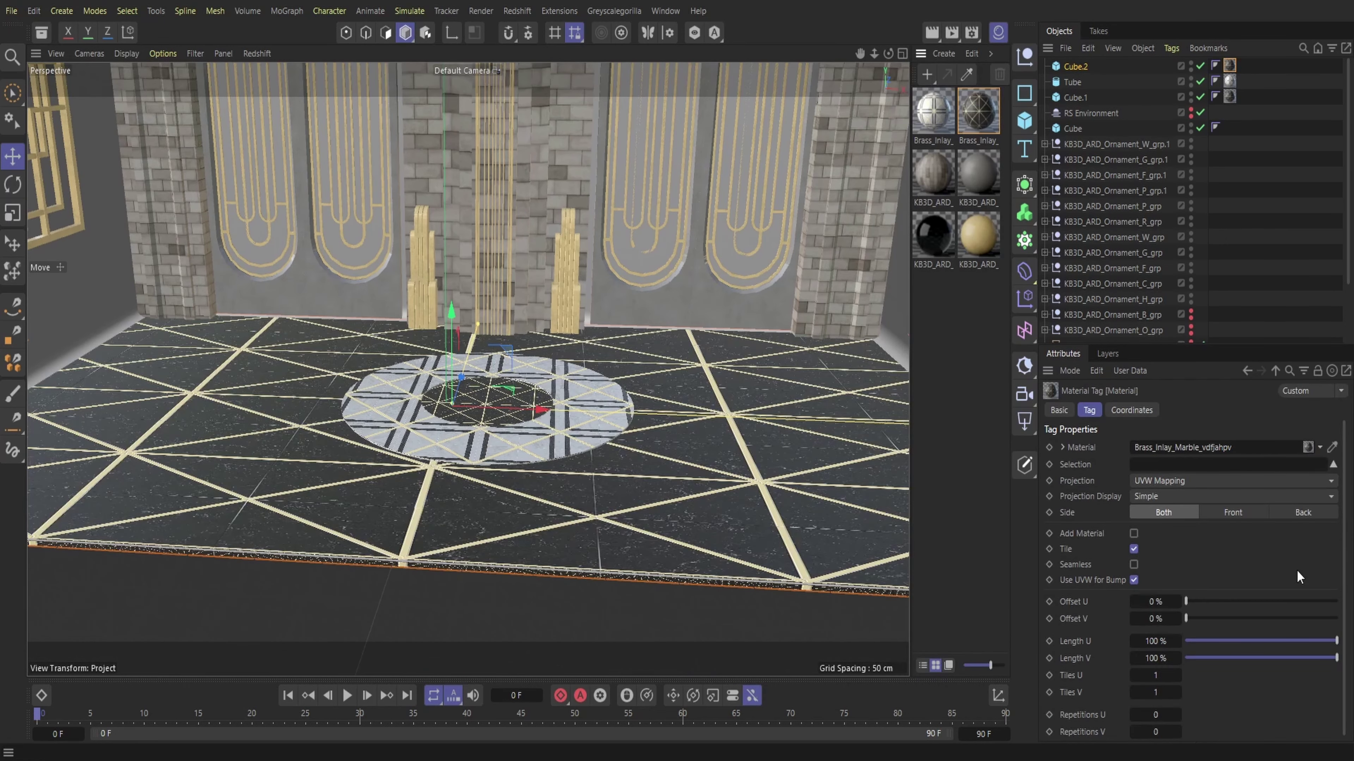
left_click(1164, 641)
left_click(1164, 658)
type("50")
key("Return")
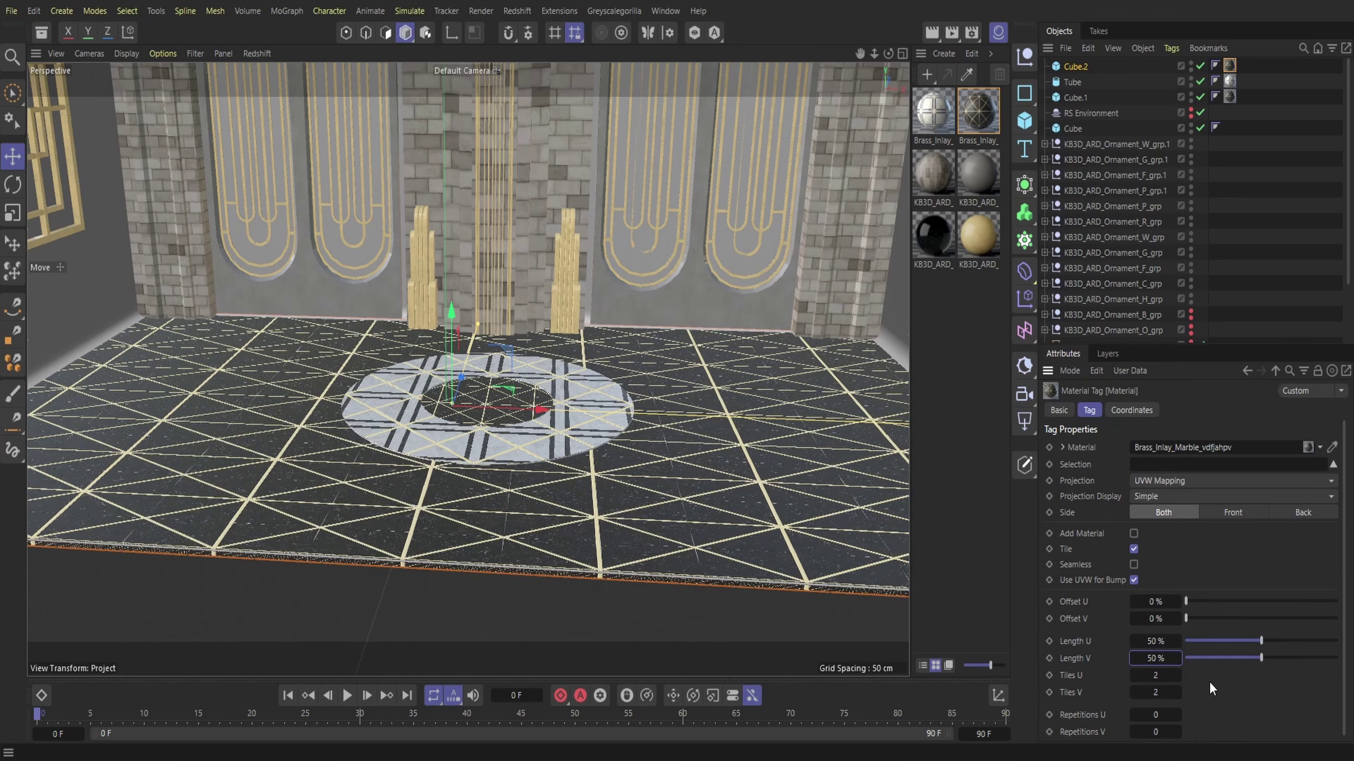
- Tighten the floor's marble tiling by setting Length U and Length V to 25%
left_click(1158, 641)
type("25")
left_click(1157, 659)
type("25")
key("Return")
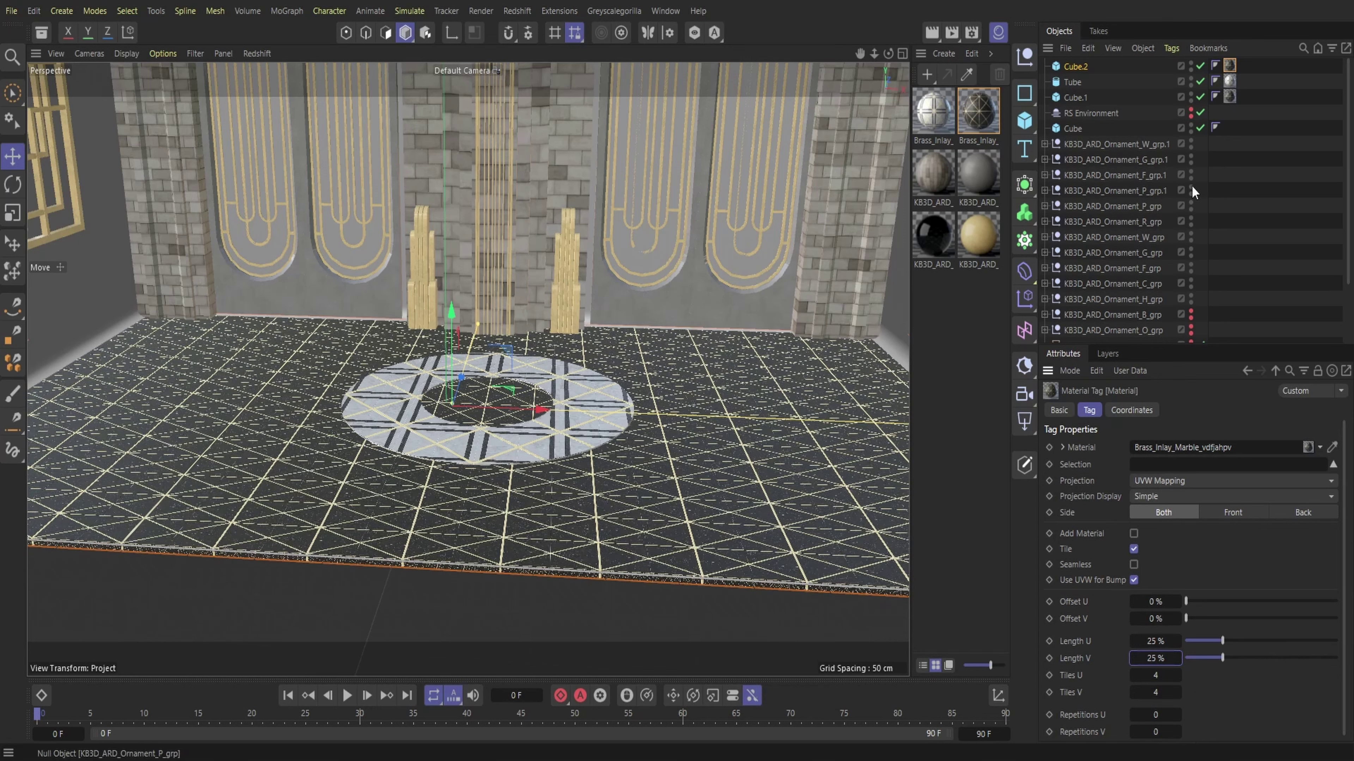
- Set Cube.2's X, Y and Z segments to 20 and hide Cube.1
left_click(1114, 67)
left_click_drag(1181, 532, 1345, 515)
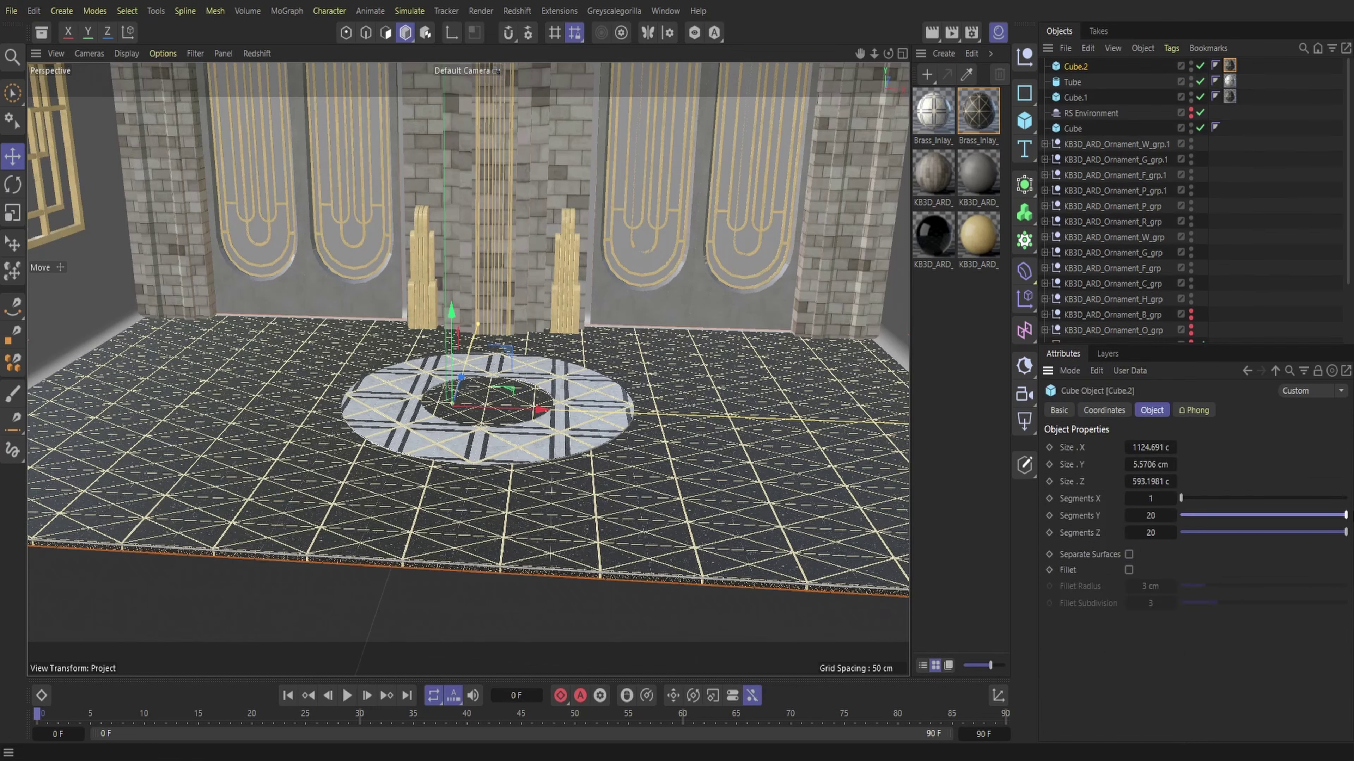
left_click_drag(1181, 498, 1345, 498)
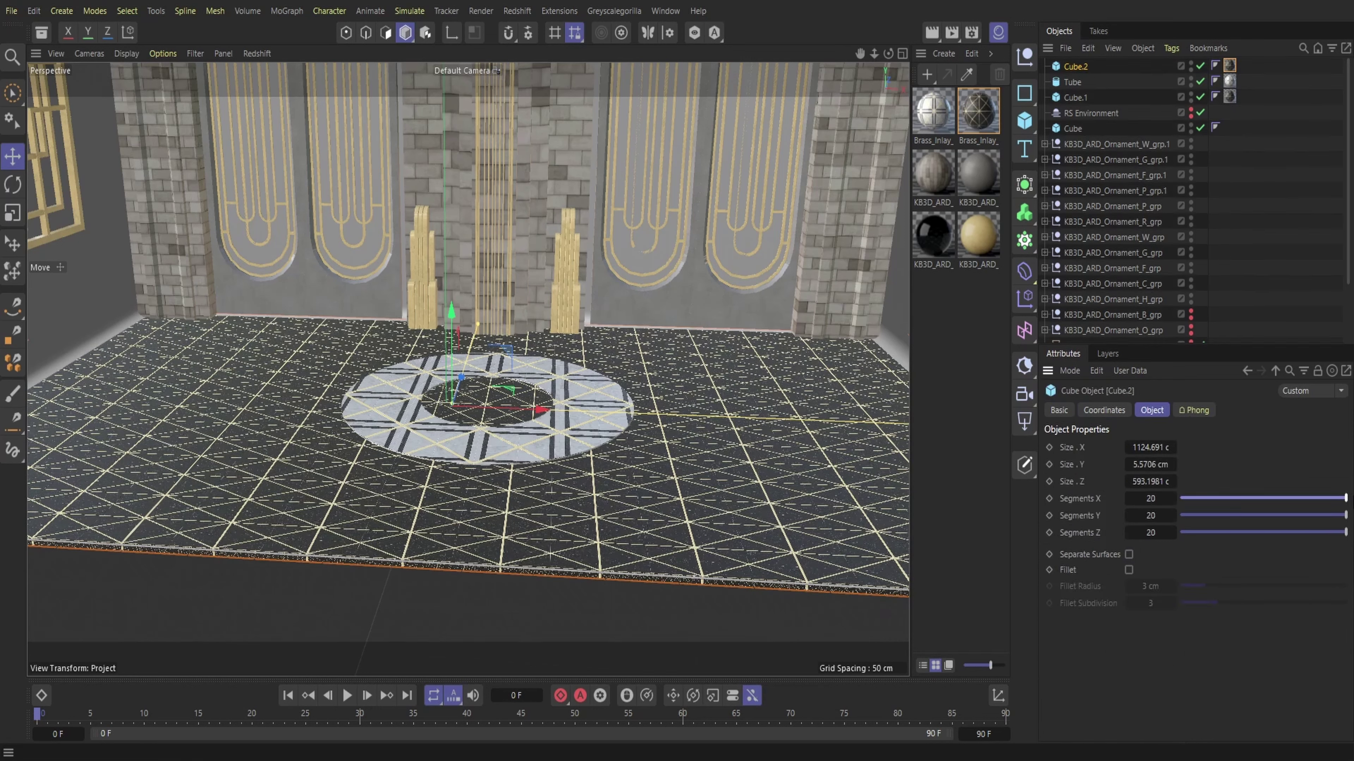
left_click(1191, 95)
left_click(998, 32)
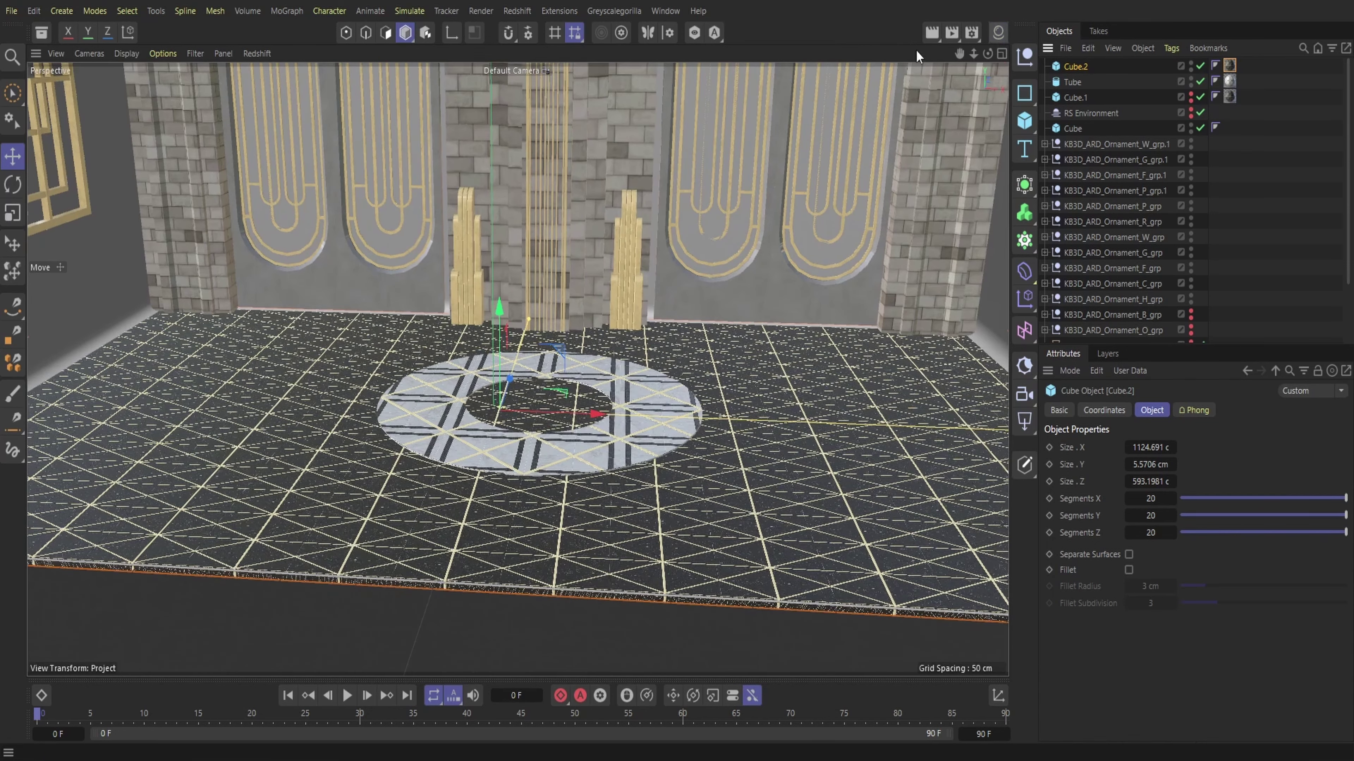
- Dock a widened Redshift RenderView beside the viewport and start an interactive render through the RS Camera
left_click(516, 10)
left_click(538, 128)
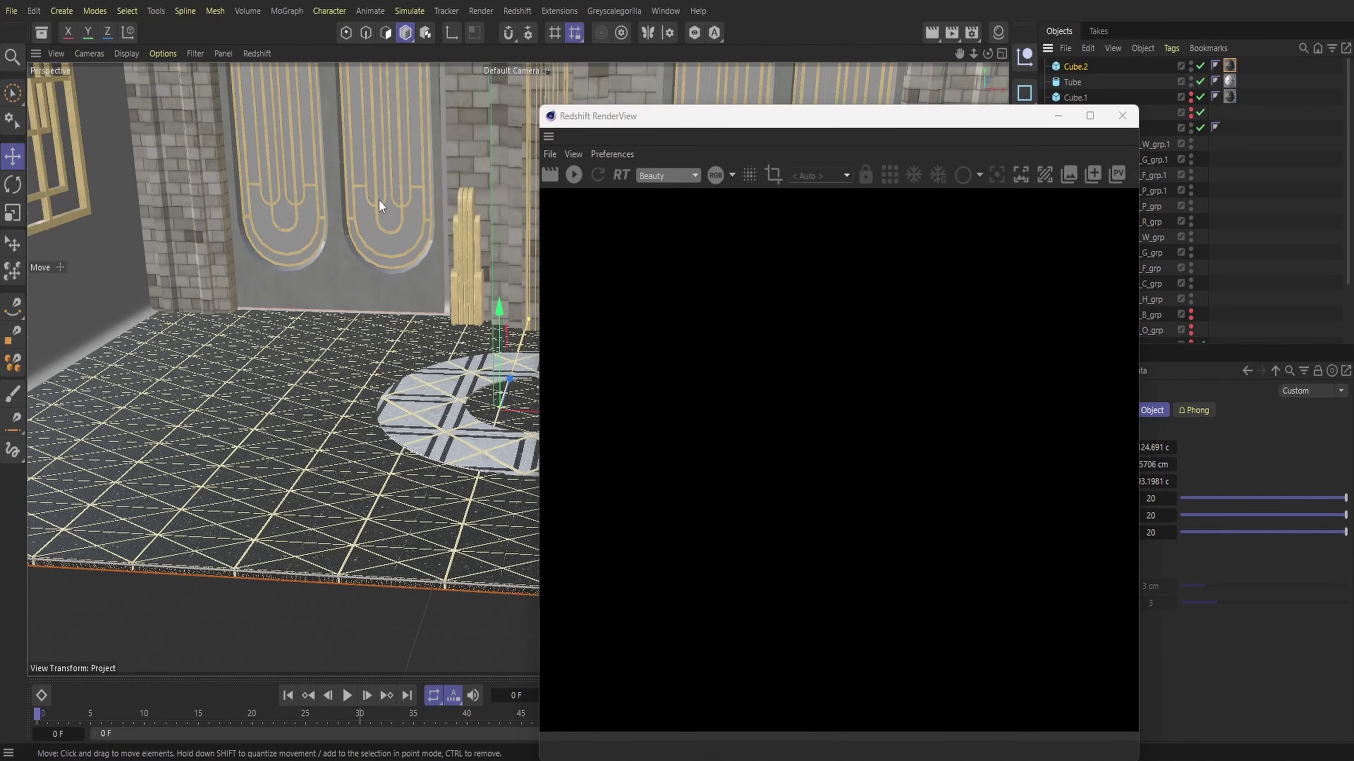
left_click_drag(548, 136, 65, 133)
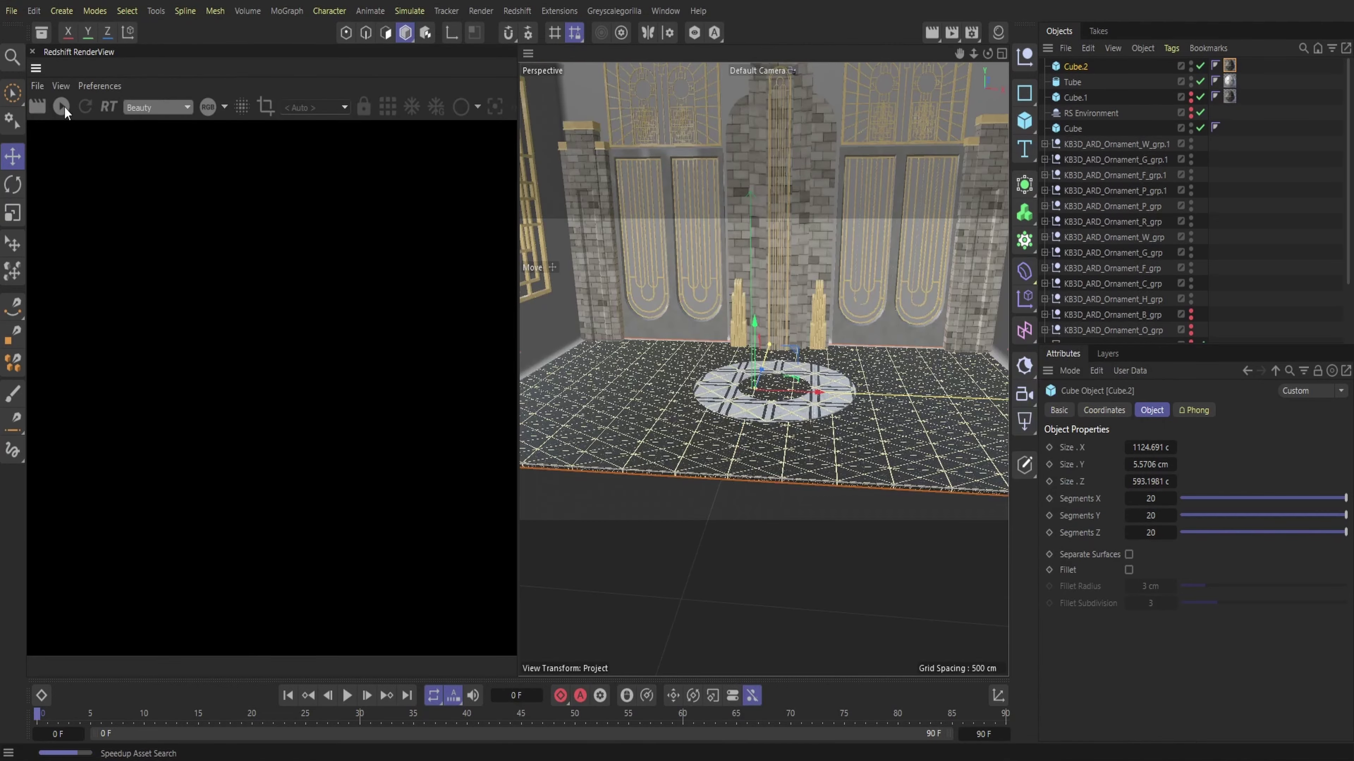
left_click(61, 107)
left_click(320, 108)
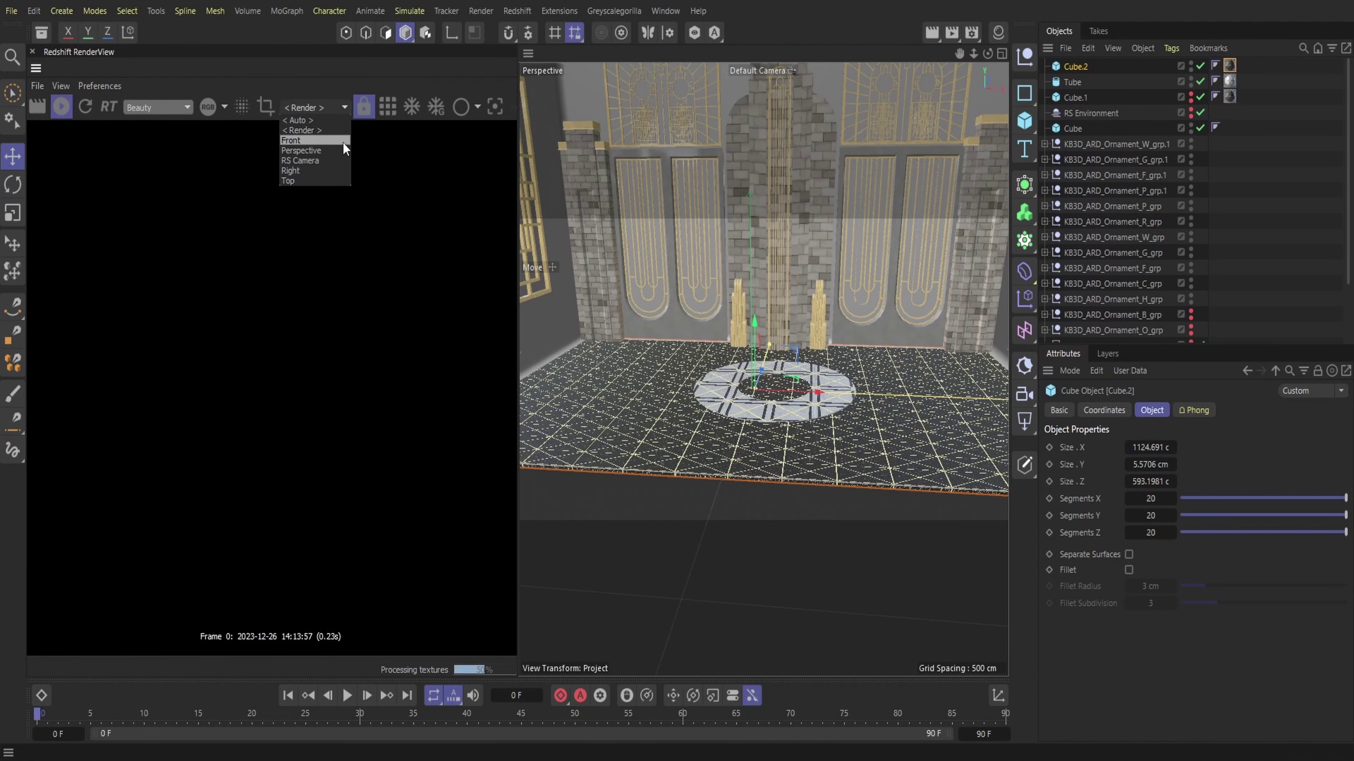
left_click(338, 160)
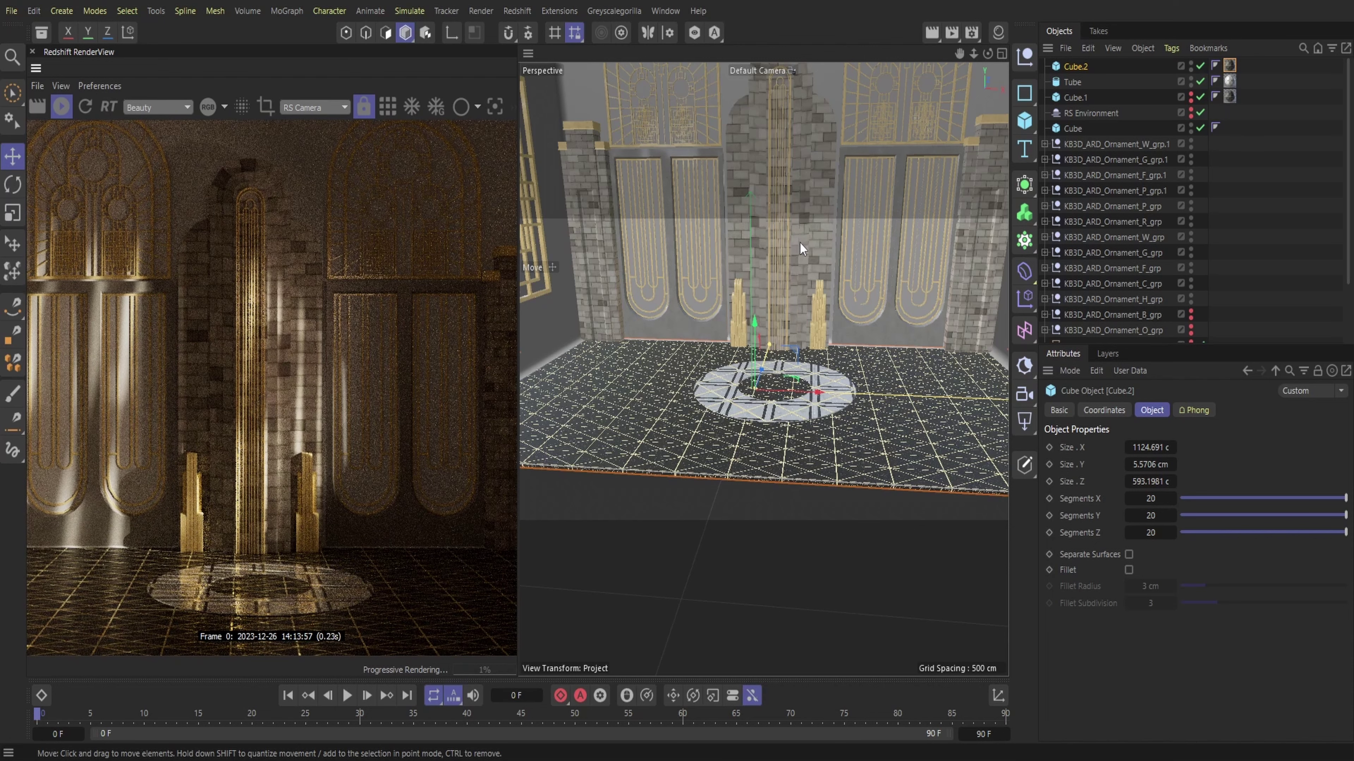
left_click_drag(517, 329, 683, 368)
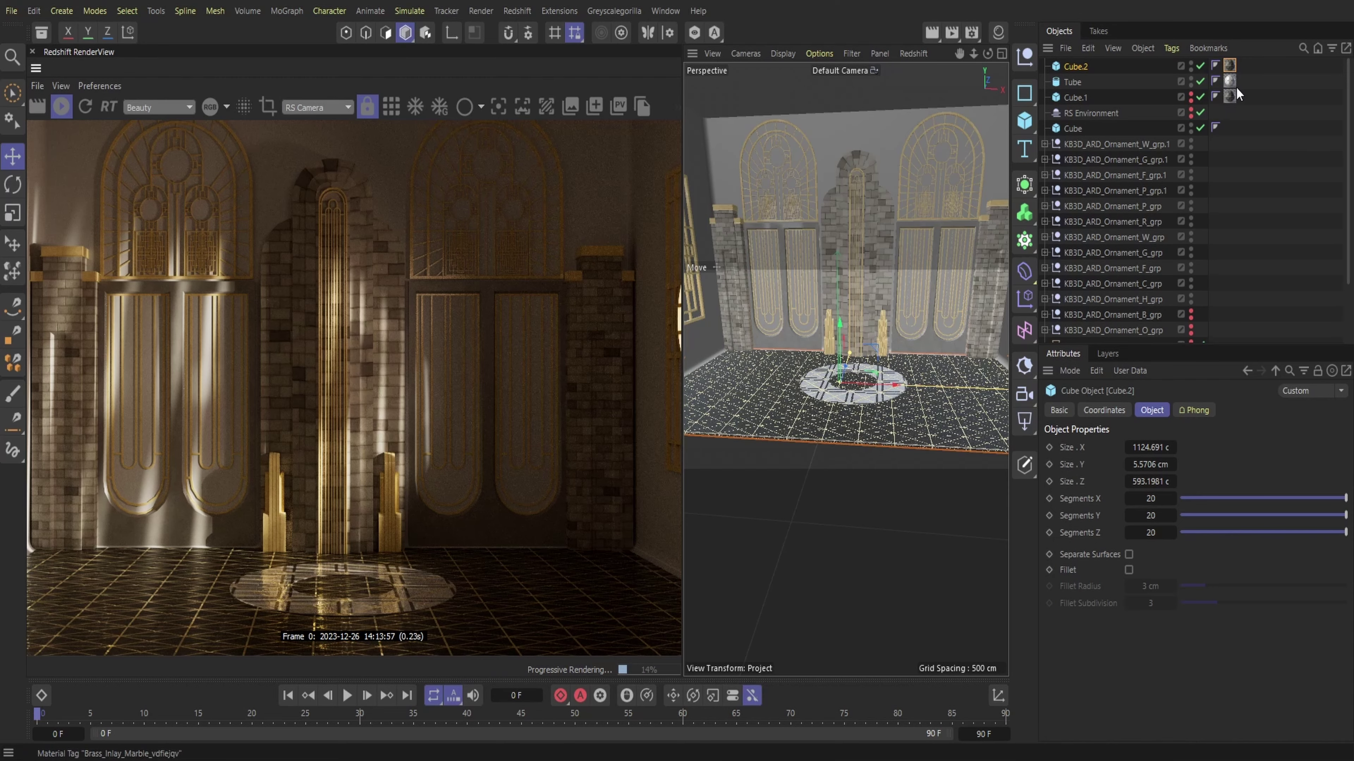
- Swap the marble material tags so Cube.2 gets the light marble and the tube gets the dark one
left_click_drag(1233, 84, 1245, 65)
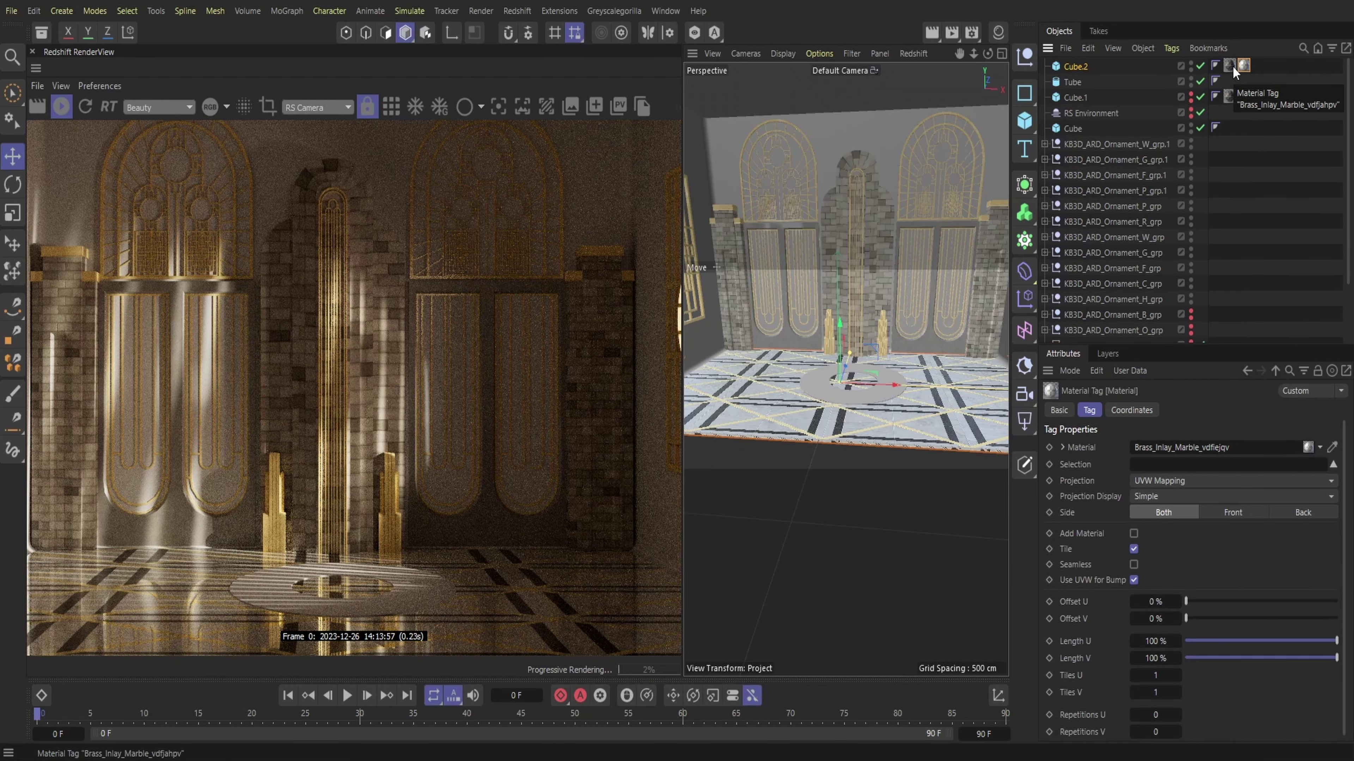
left_click_drag(1232, 66, 1232, 82)
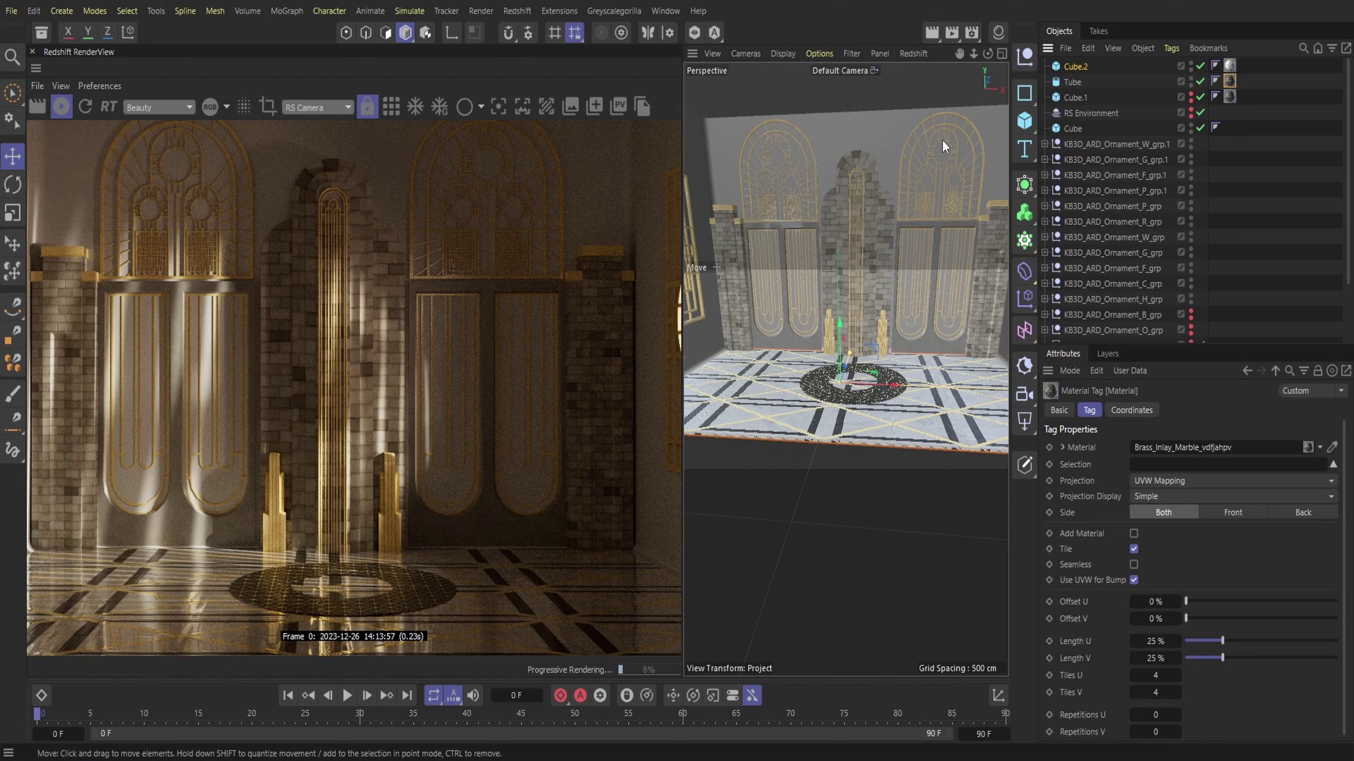
- Select the tube and nudge it sideways to align it with the centre of the floor pattern
left_click_drag(987, 53, 987, 61)
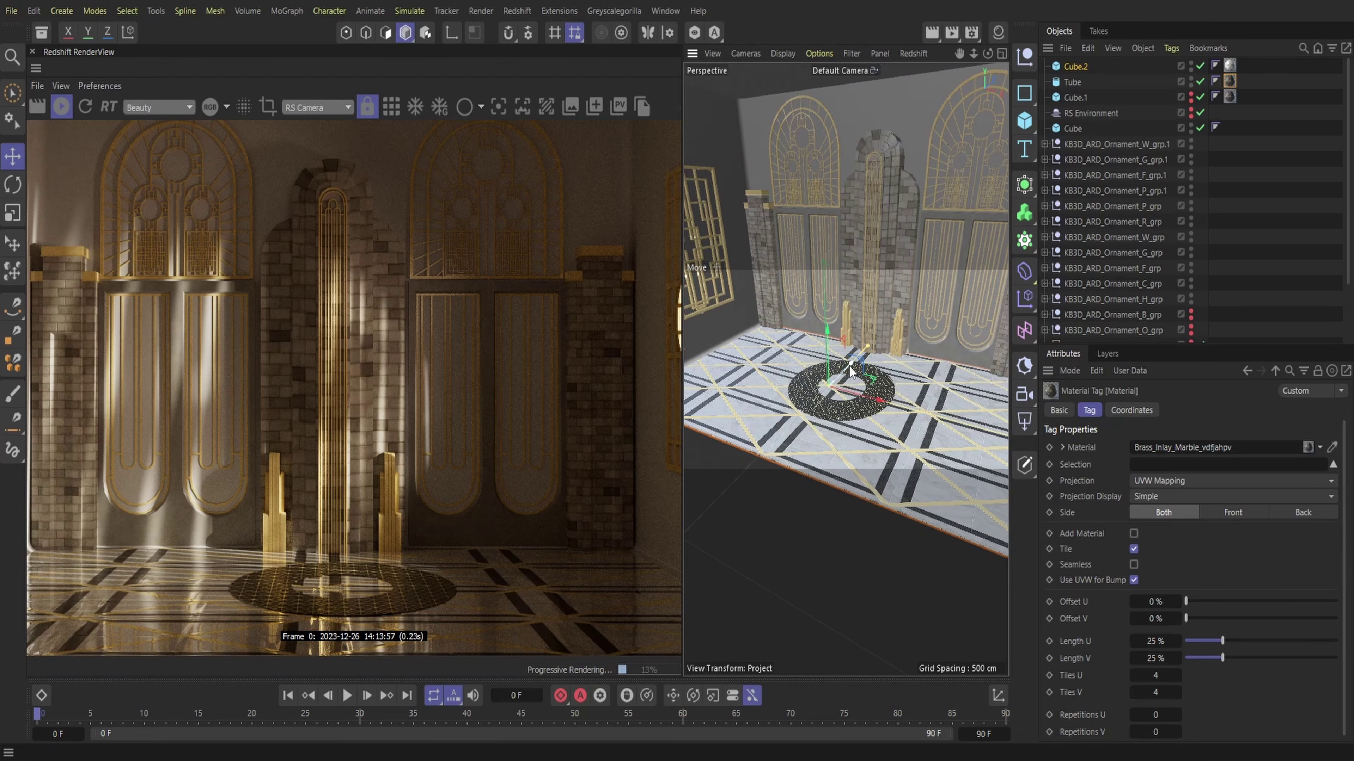
left_click_drag(851, 363, 847, 369)
left_click(33, 12)
left_click(55, 59)
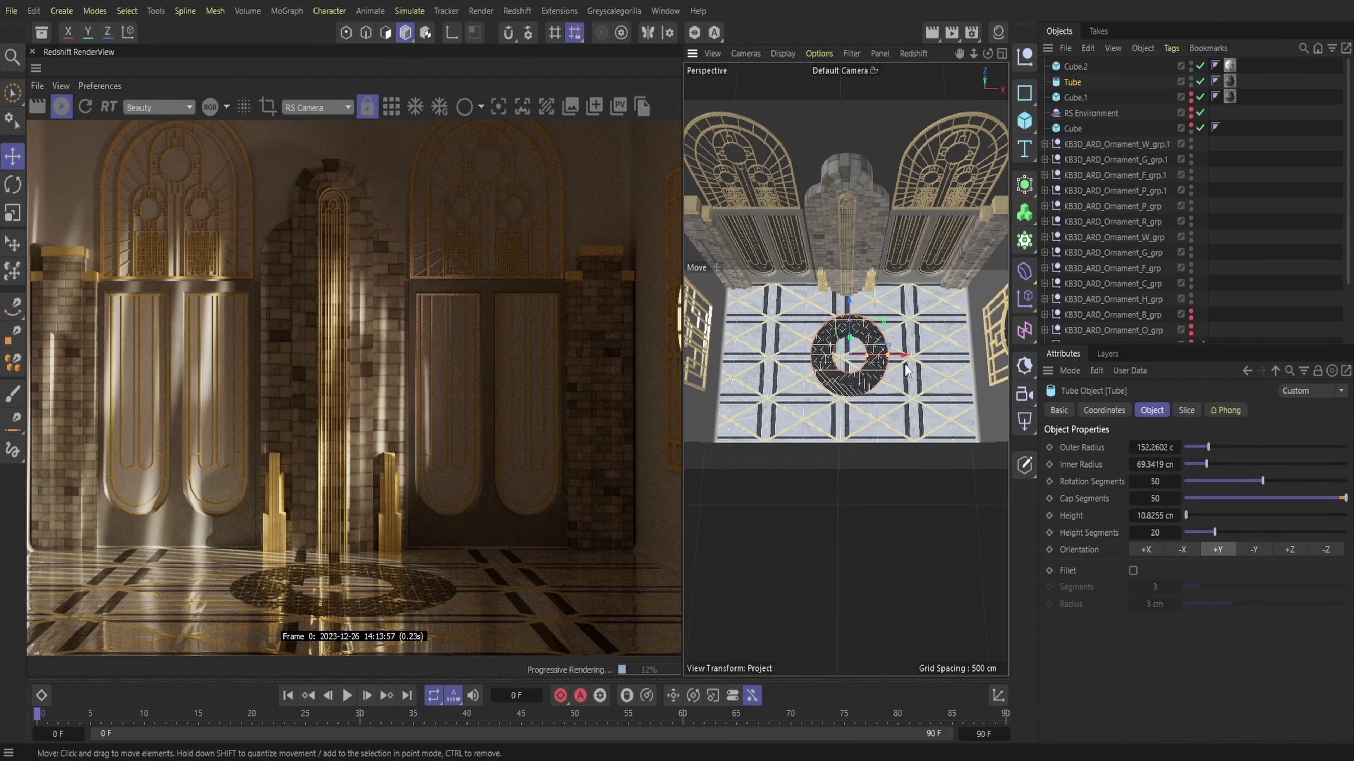
left_click_drag(906, 365, 900, 364)
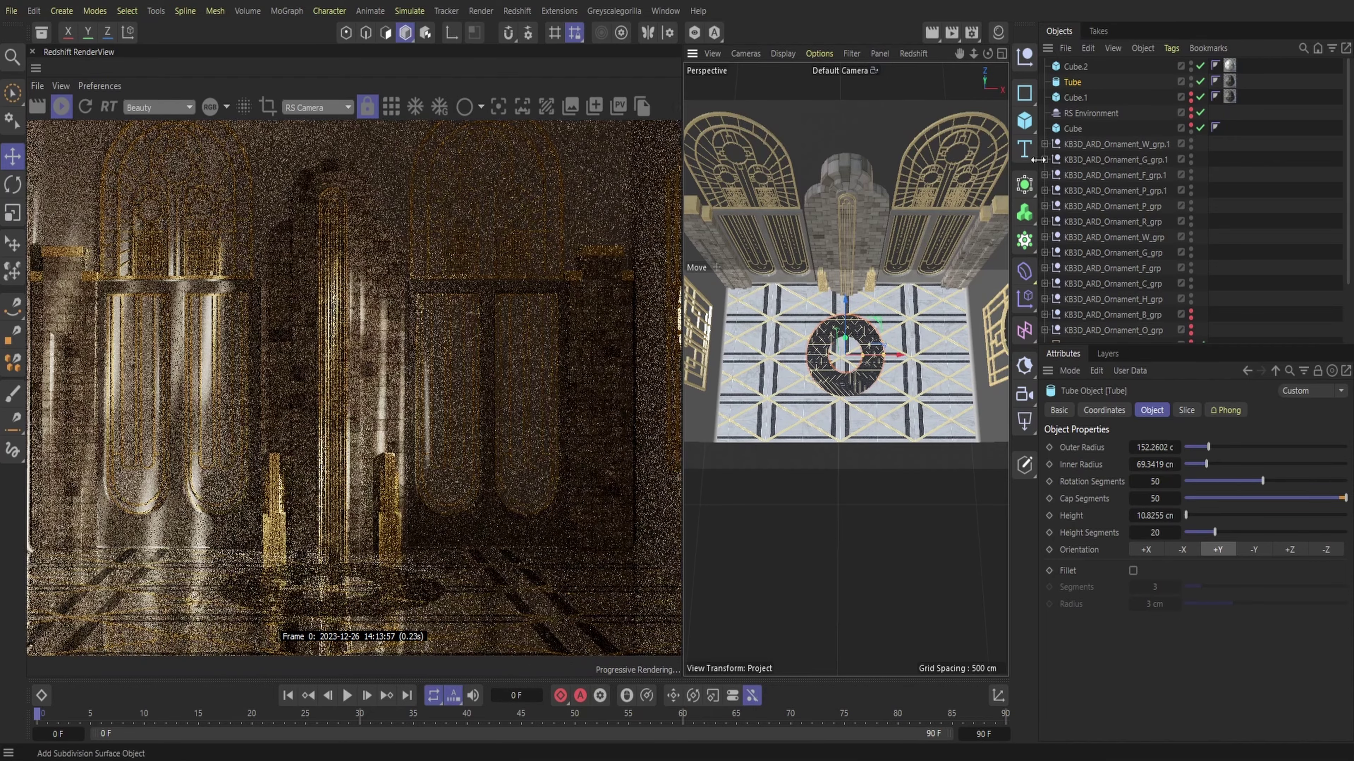
- Duplicate the tube and shift the copy forward on the floor
left_click(1088, 48)
left_click(1107, 117)
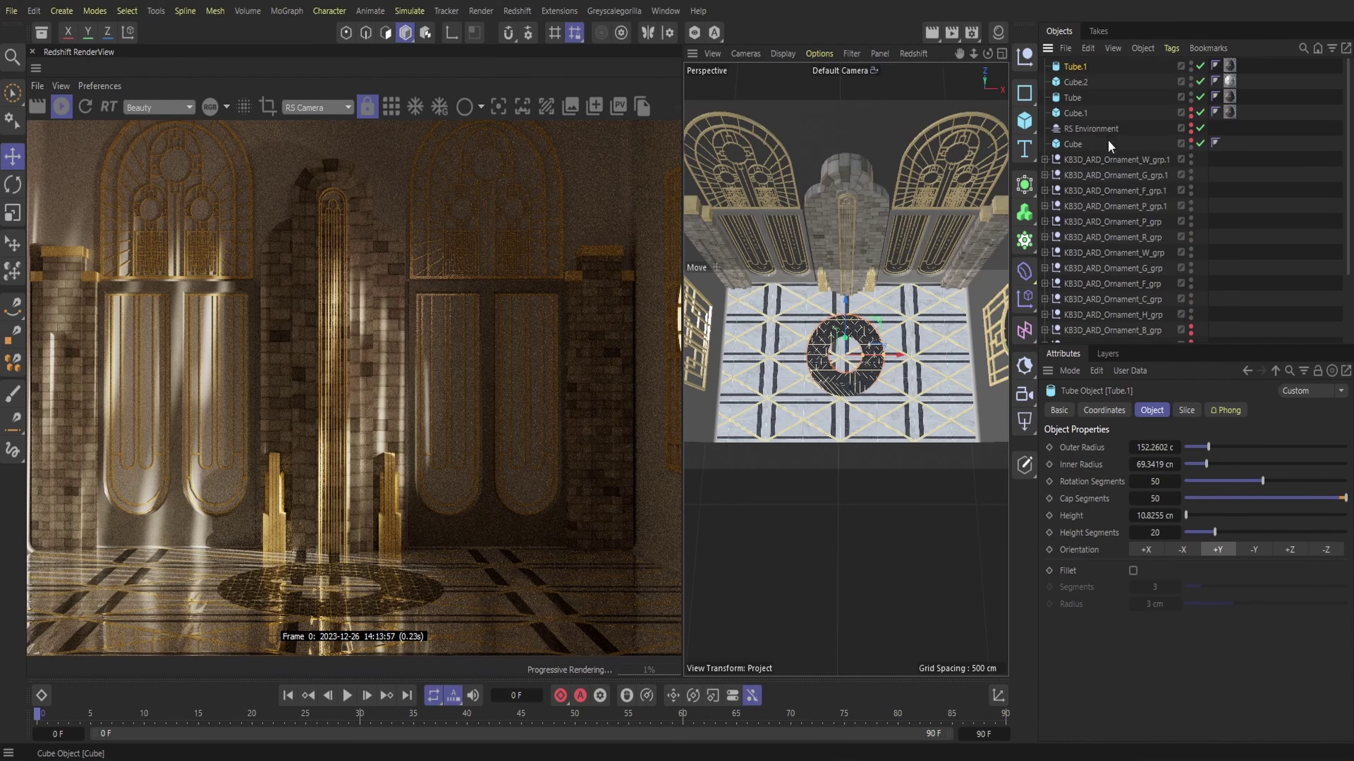
key("ctrl+v")
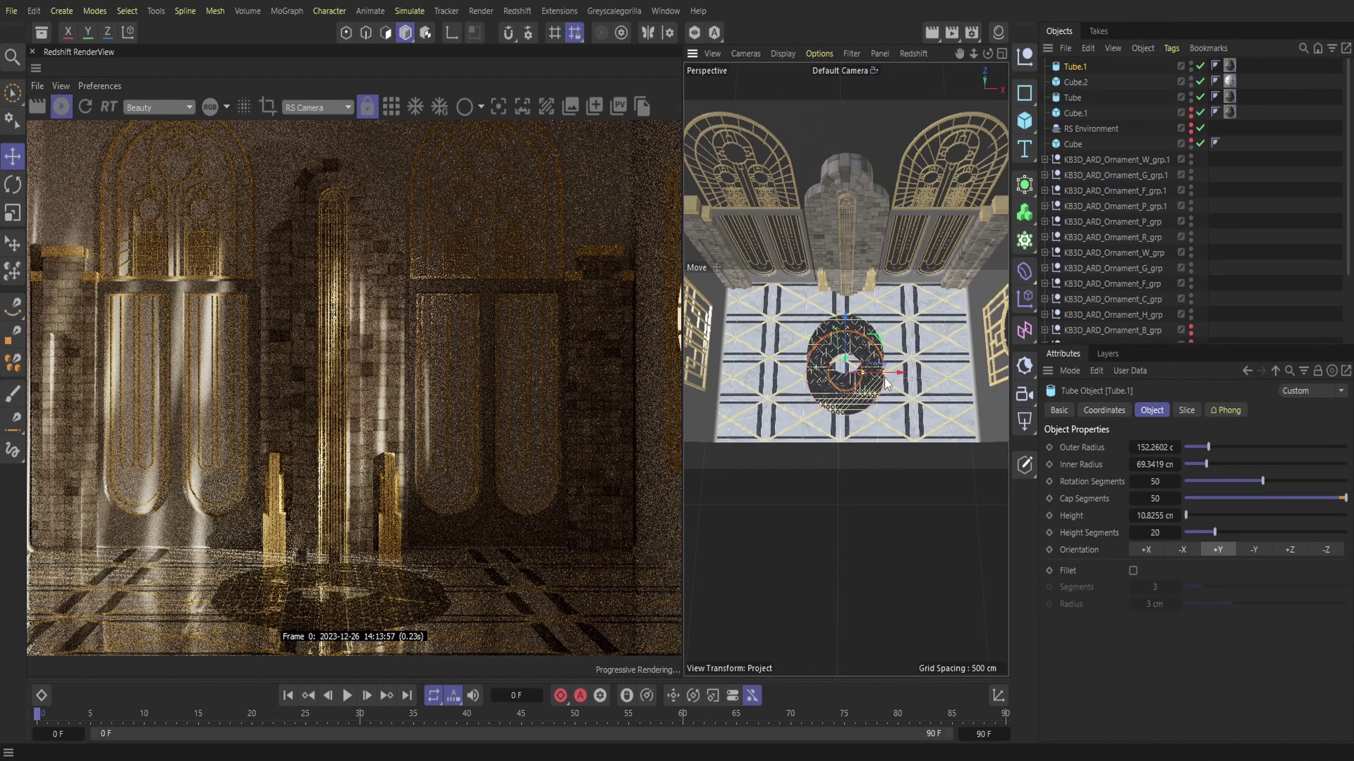
- Enlarge Tube.1 to an outer radius of about 202 cm and an inner radius of about 127 cm
mouse_move(987, 53)
left_mouse_down()
mouse_move(959, 91)
mouse_move(1012, 54)
mouse_move(1044, 53)
mouse_move(957, 52)
mouse_move(916, 24)
mouse_move(1018, 55)
mouse_move(986, 55)
left_mouse_up()
left_click_drag(959, 359, 1032, 374)
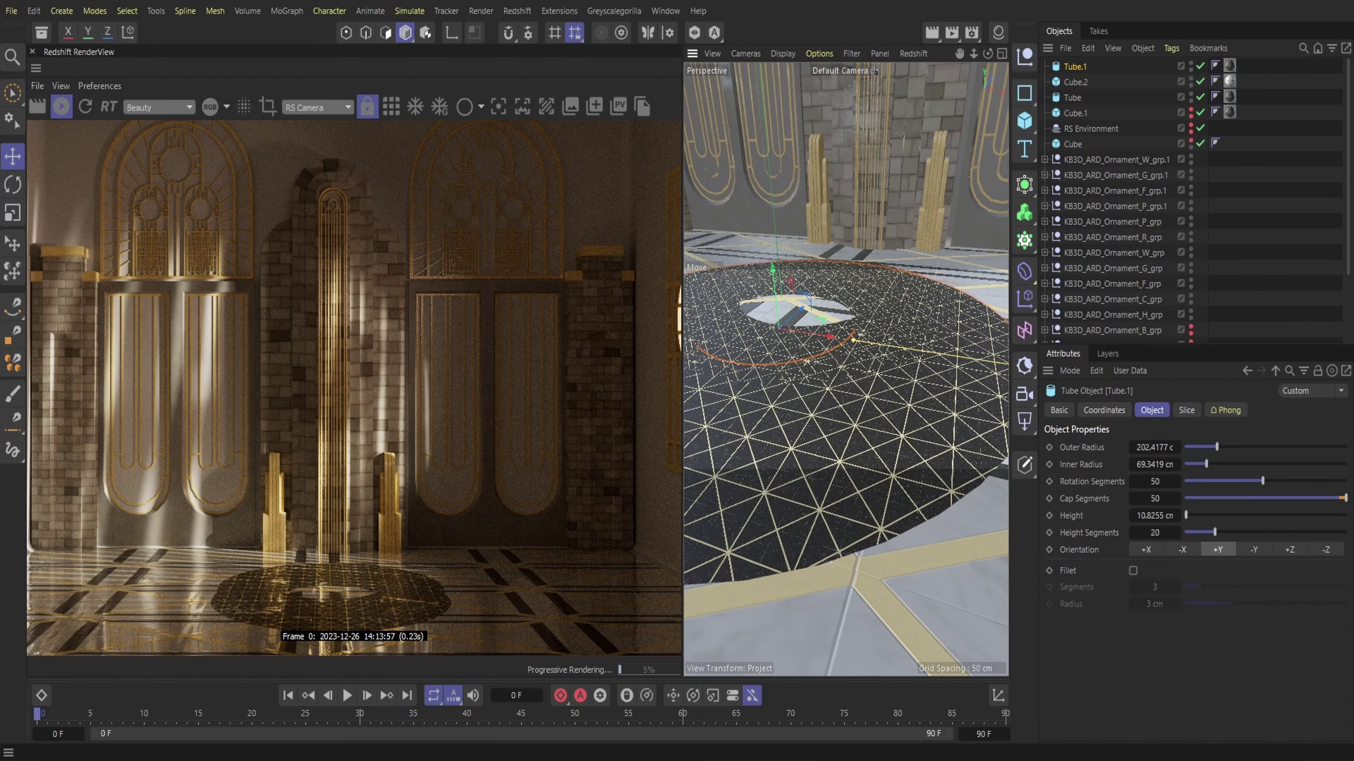
left_click_drag(853, 342, 920, 358)
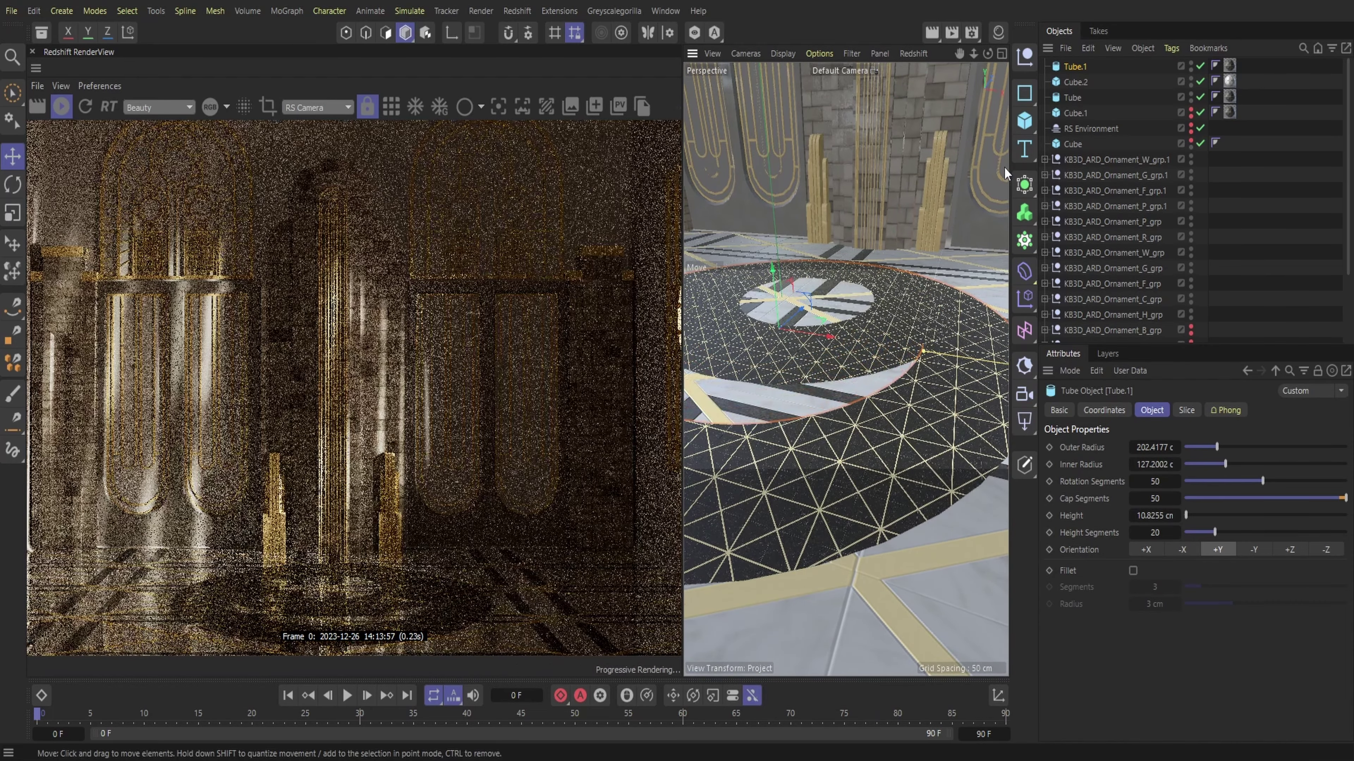
- Move Tube.1 back across the floor so it surrounds the original tube concentrically
left_click_drag(987, 54, 1021, 54)
mouse_move(974, 53)
left_mouse_down()
mouse_move(986, 68)
mouse_move(957, 74)
left_mouse_up()
scroll(845, 369, "down", 5)
left_click_drag(848, 311, 863, 294)
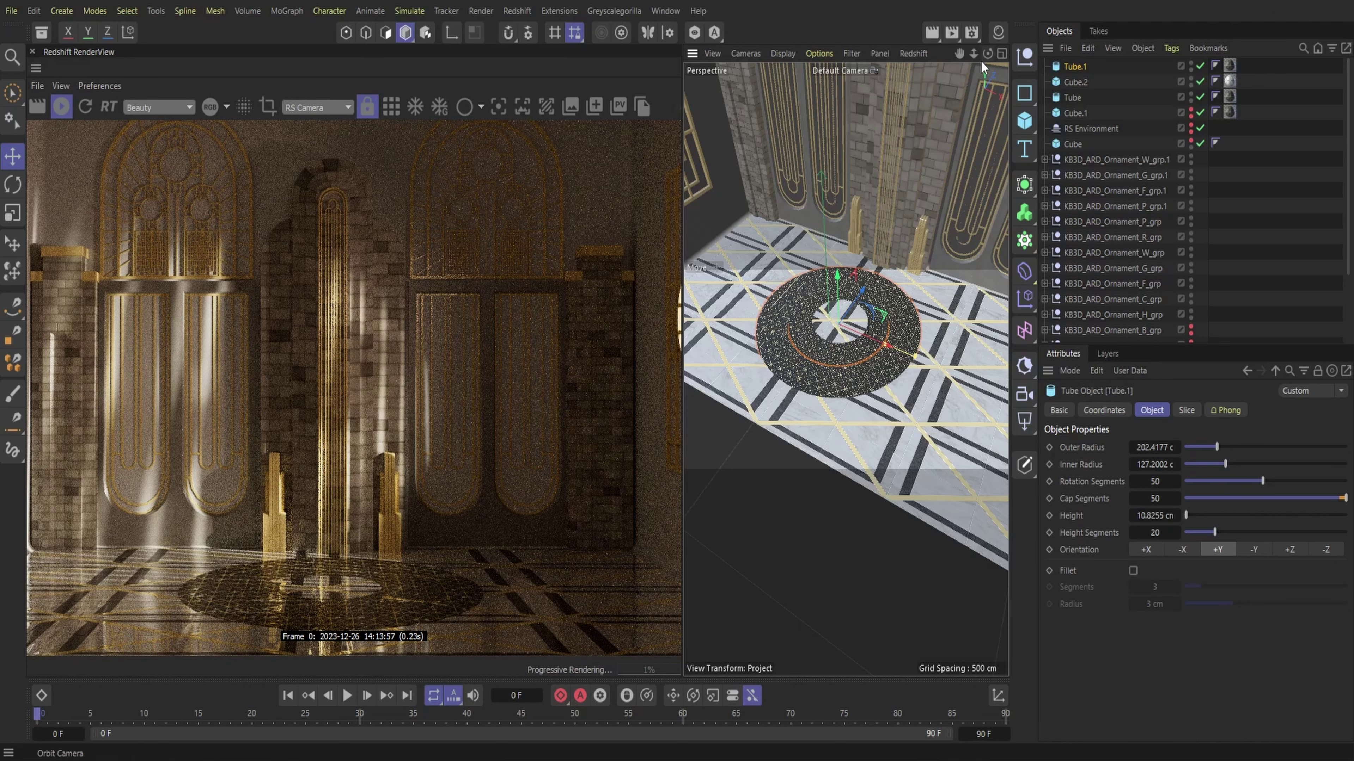
- Enlarge Tube.1 to an outer radius of about 245 cm and an inner radius of about 170 cm
left_click_drag(981, 61, 939, 50)
left_click_drag(960, 337, 1009, 356)
left_click_drag(882, 329, 925, 332)
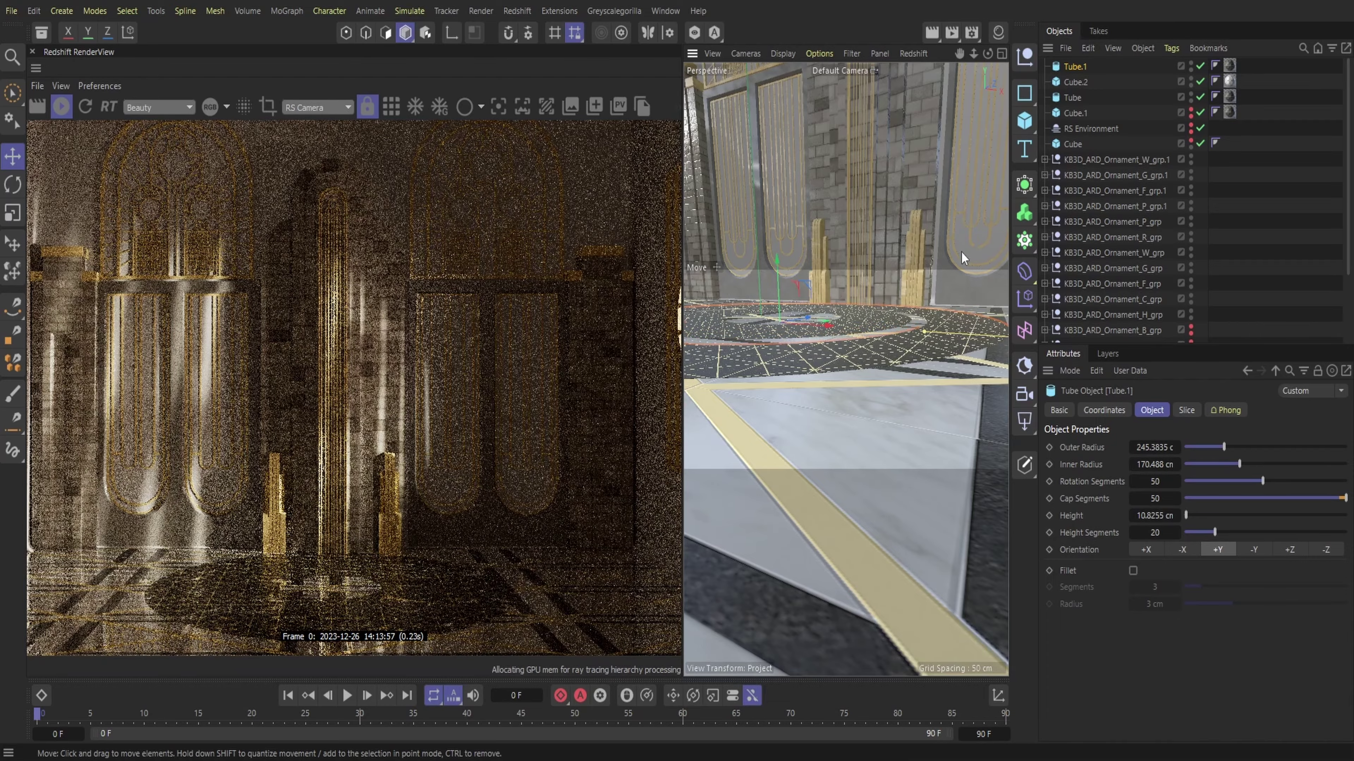
left_click_drag(990, 54, 989, 141)
left_click_drag(835, 361, 837, 357)
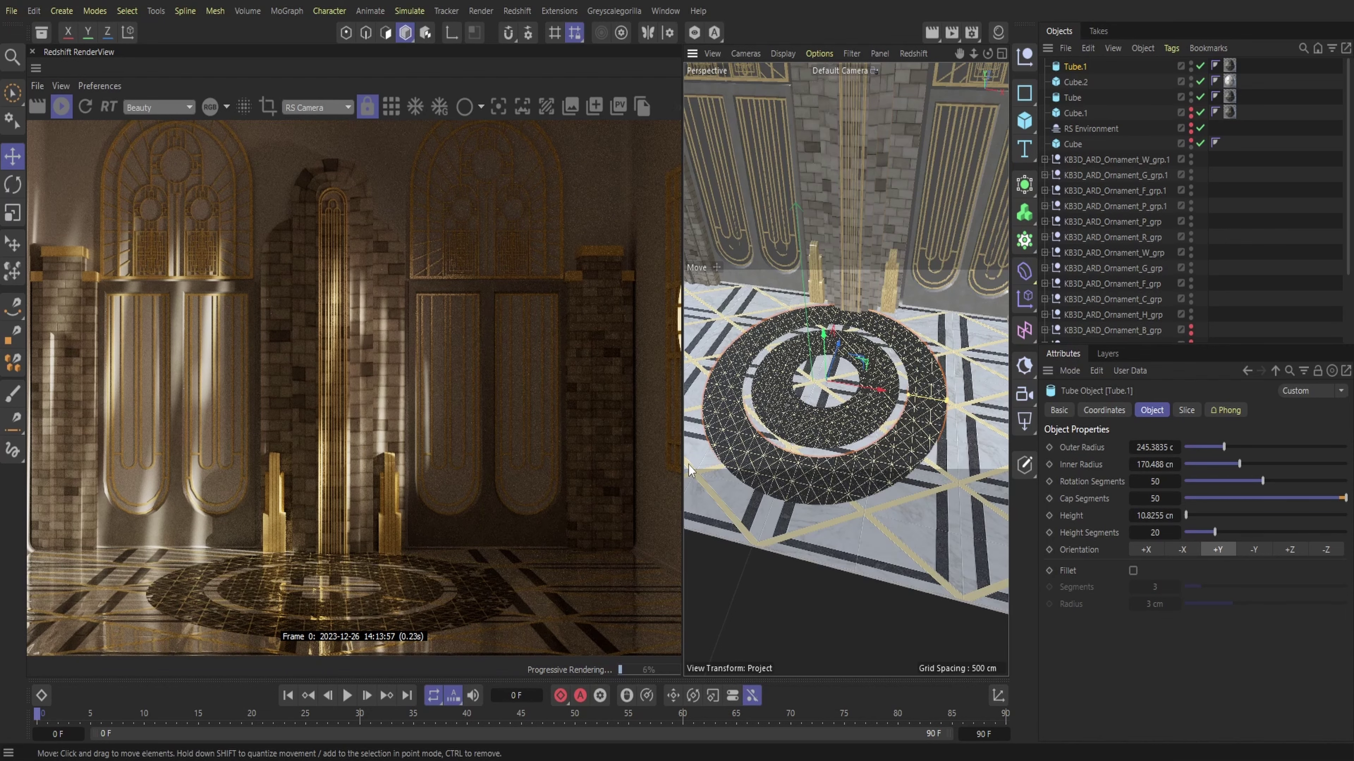
- Add the Armchair 01 - Blue model from the Redshift assets to the scene
key("h")
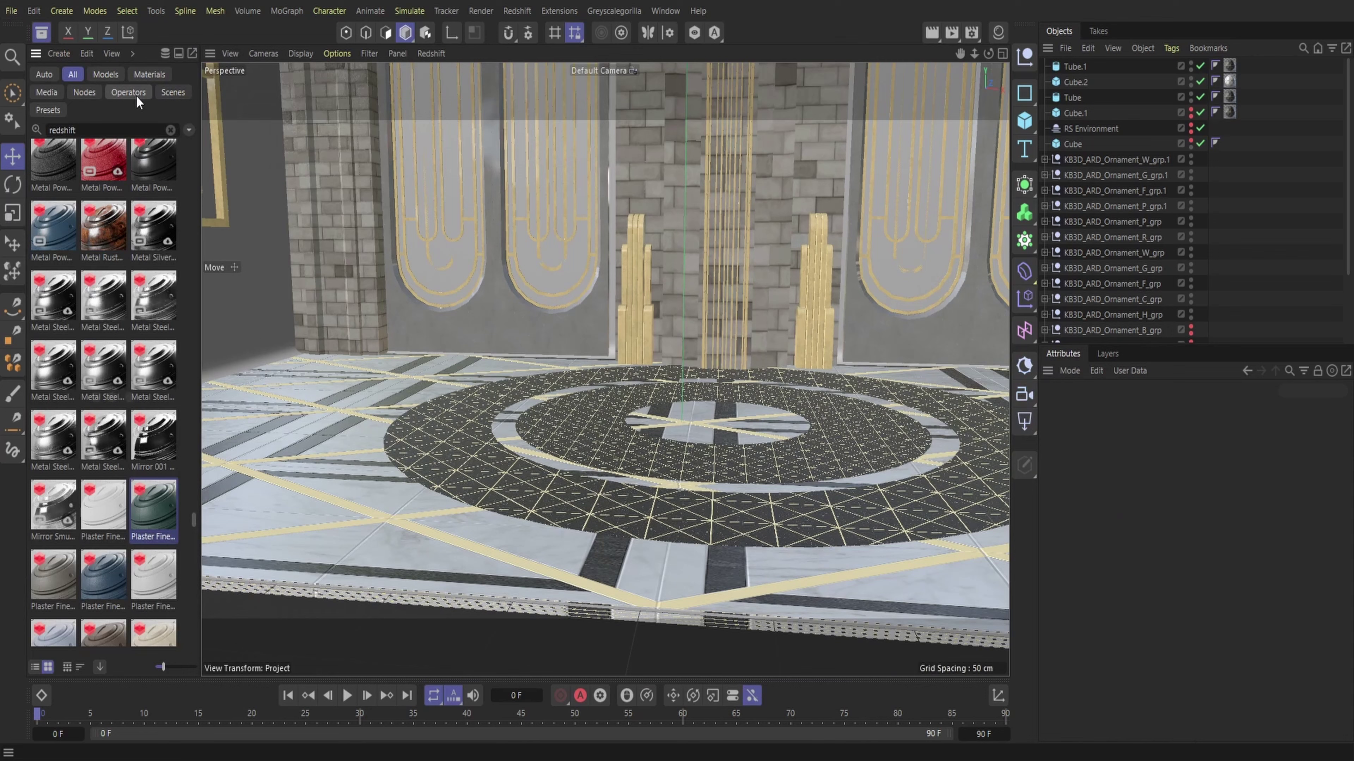
scroll(154, 142, "up", 5)
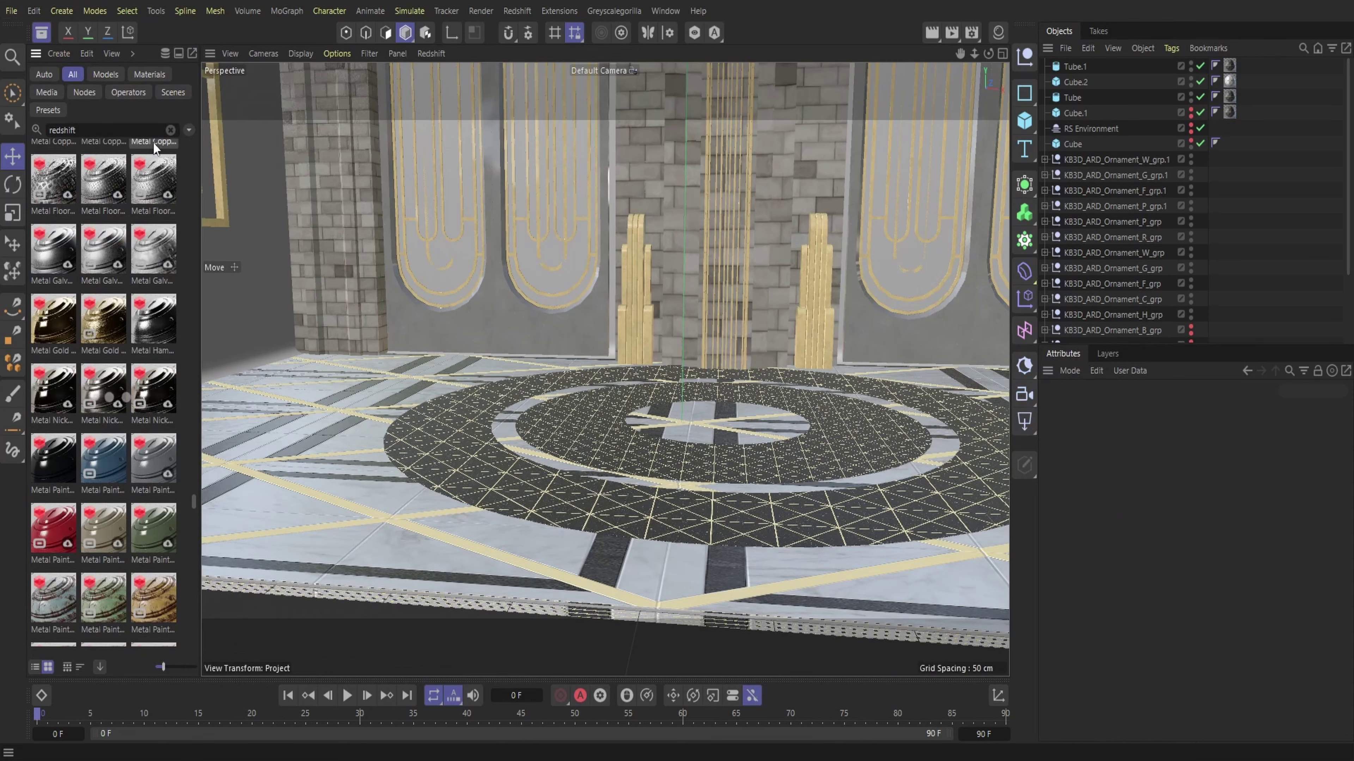
left_click_drag(194, 462, 190, 150)
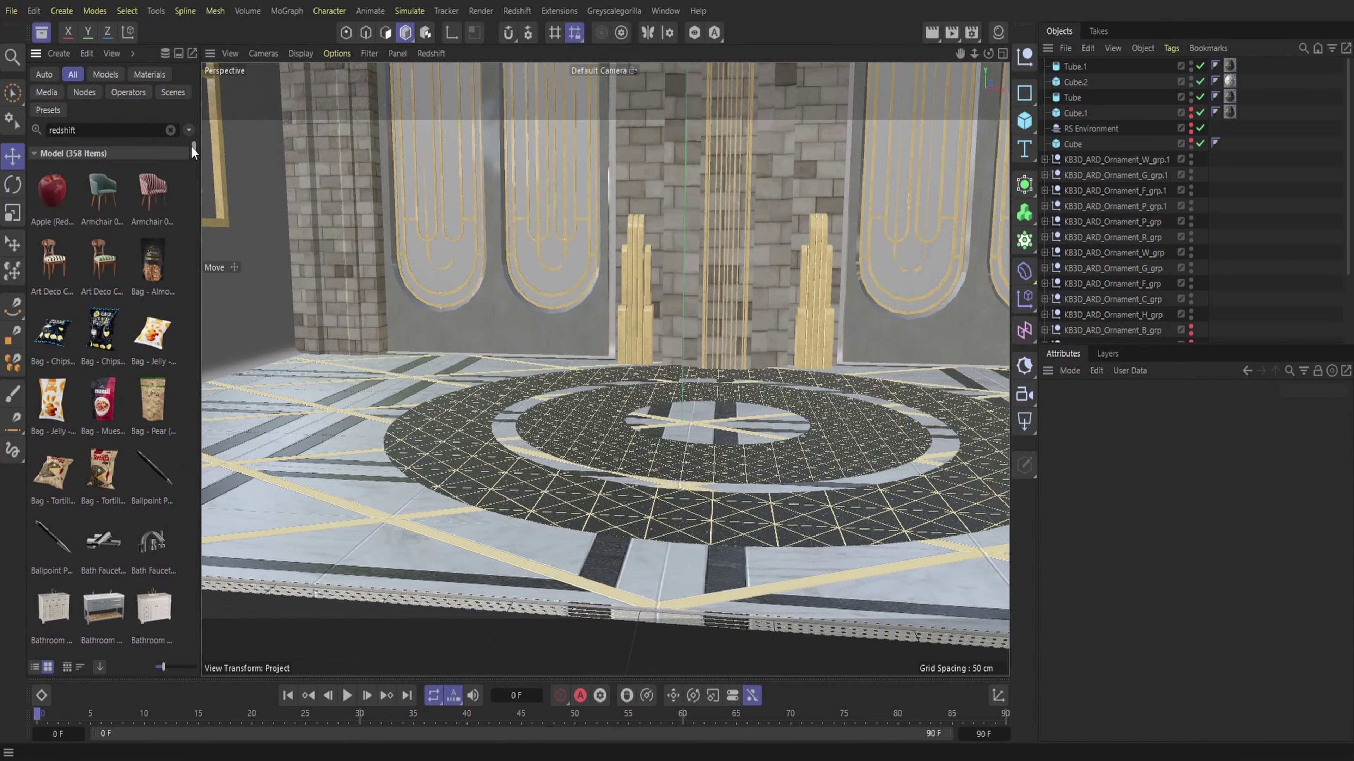
double_click(99, 198)
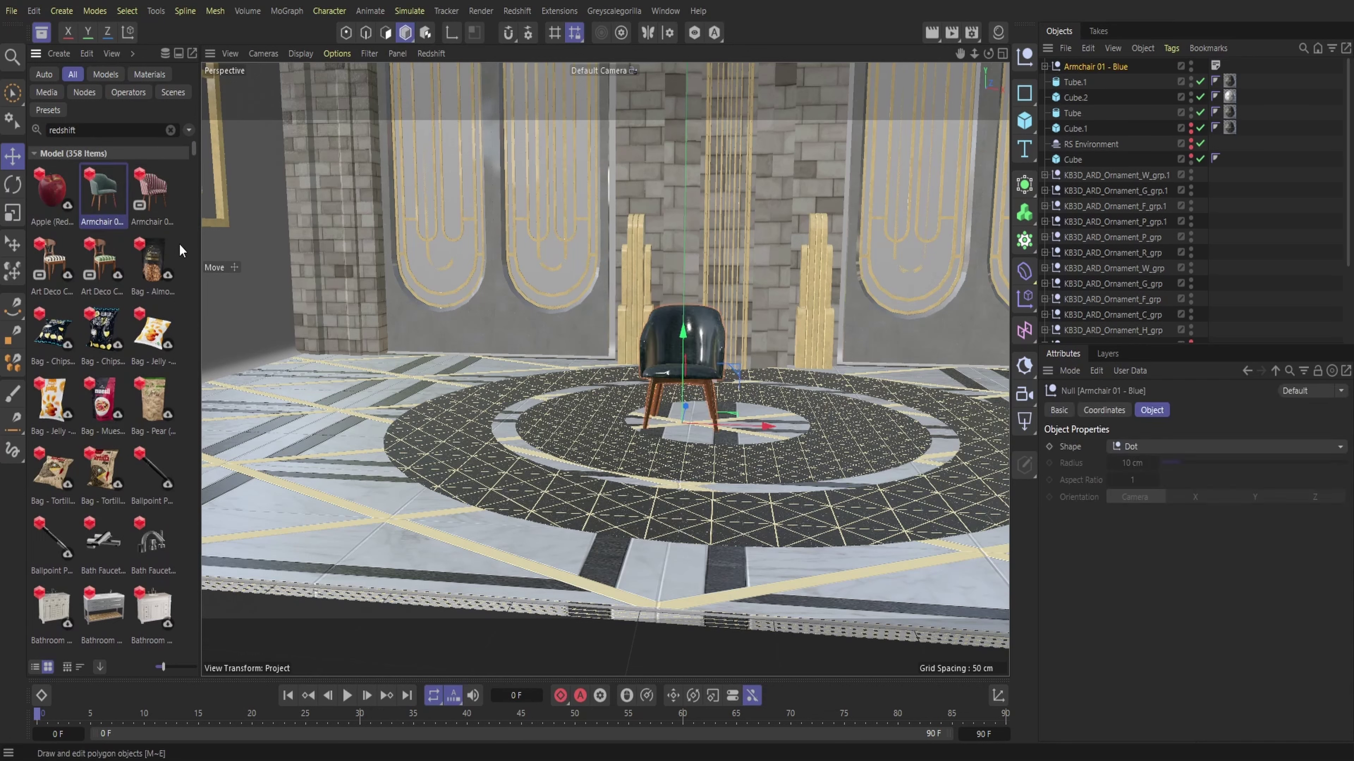
- Add the Coffee Table 15 model from the Redshift assets and close the asset library
scroll(179, 243, "down", 10)
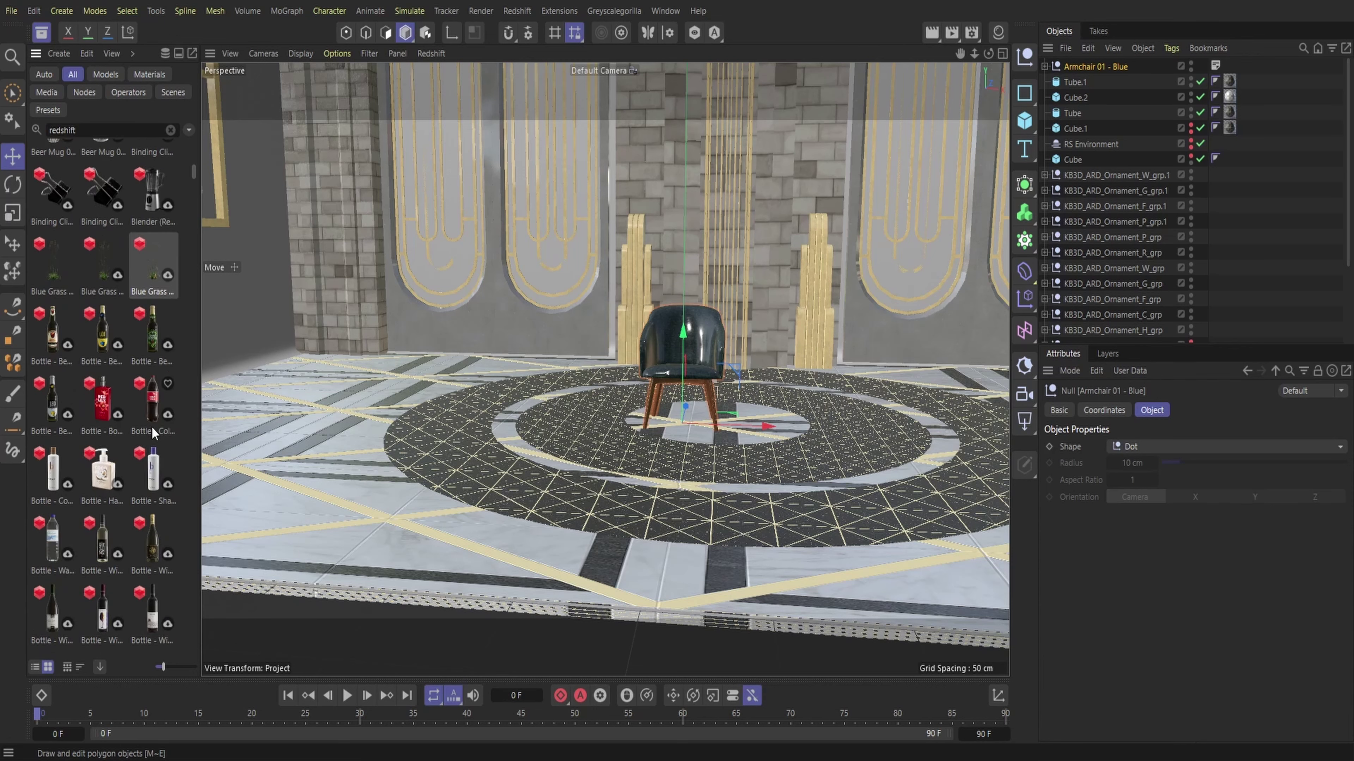
scroll(152, 431, "down", 10)
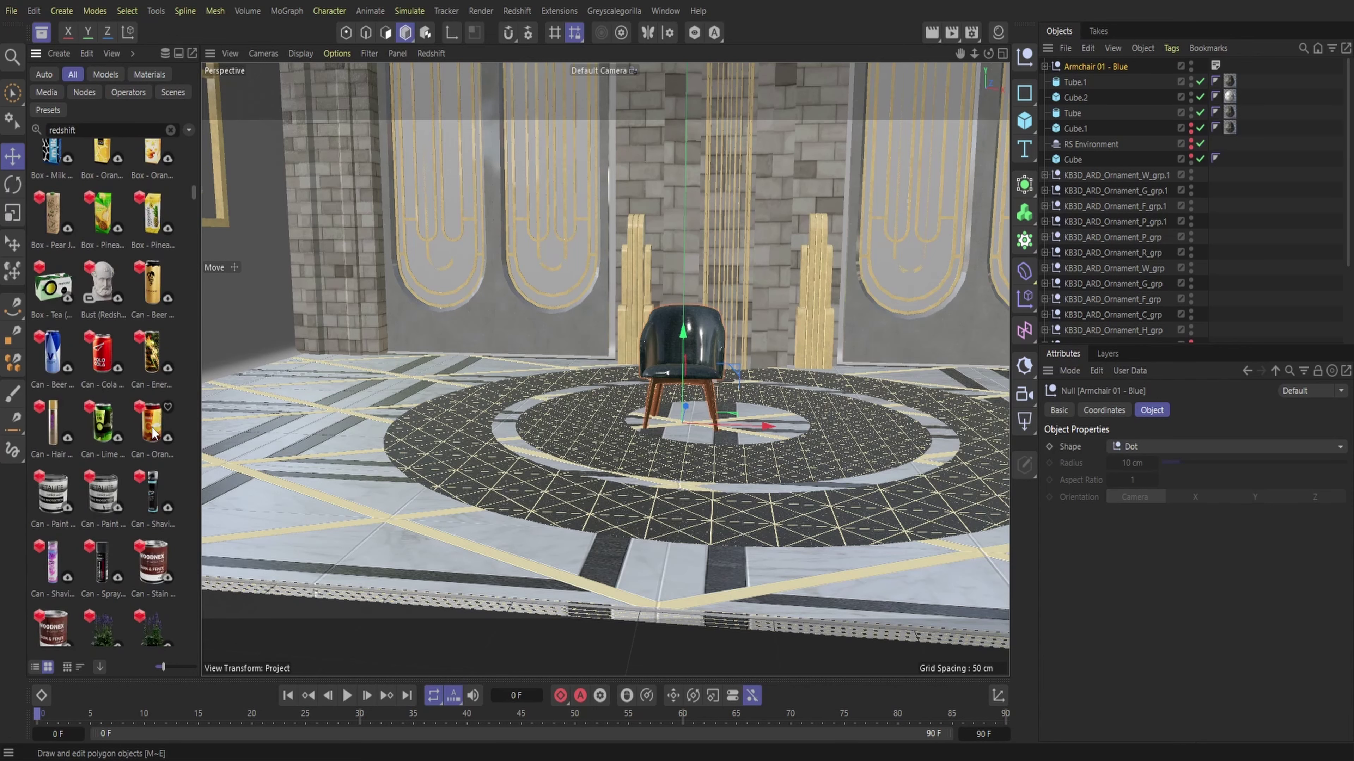
scroll(152, 432, "down", 10)
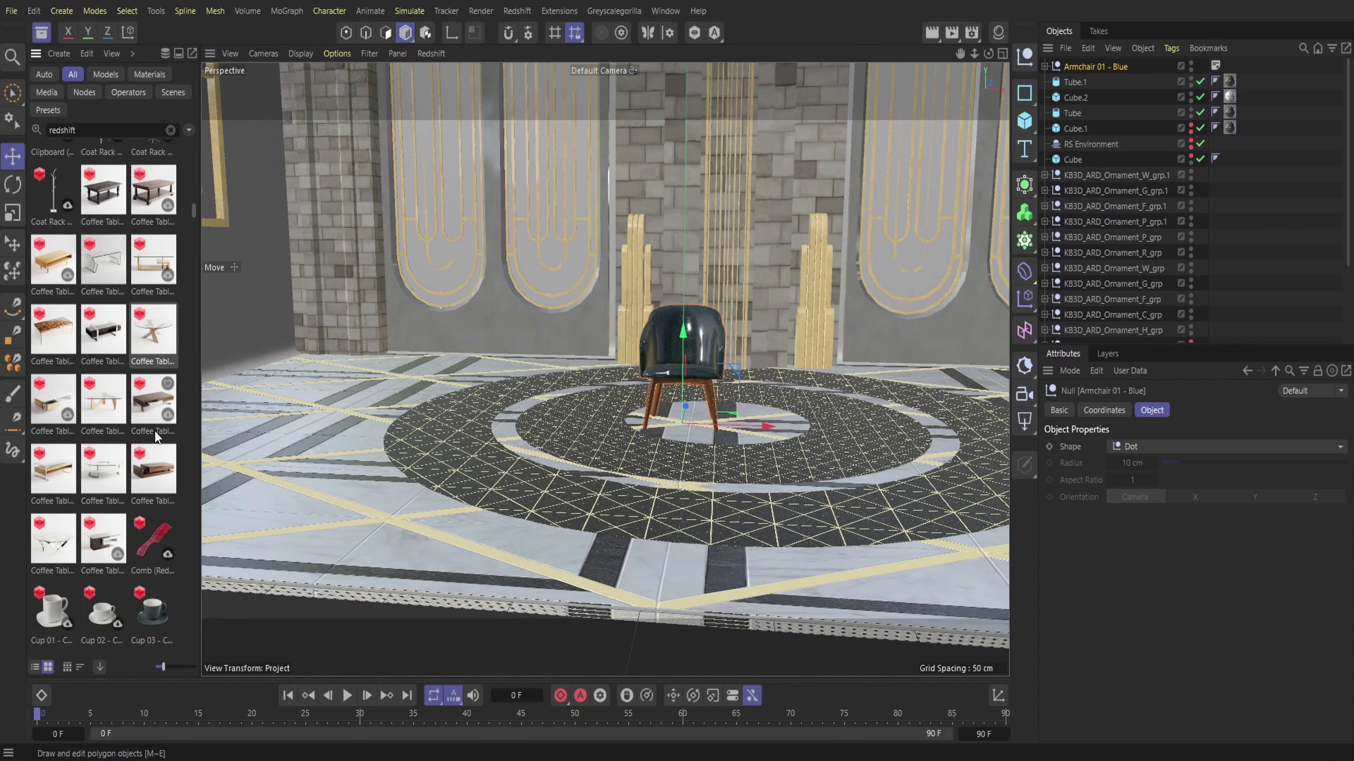
scroll(155, 431, "down", 4)
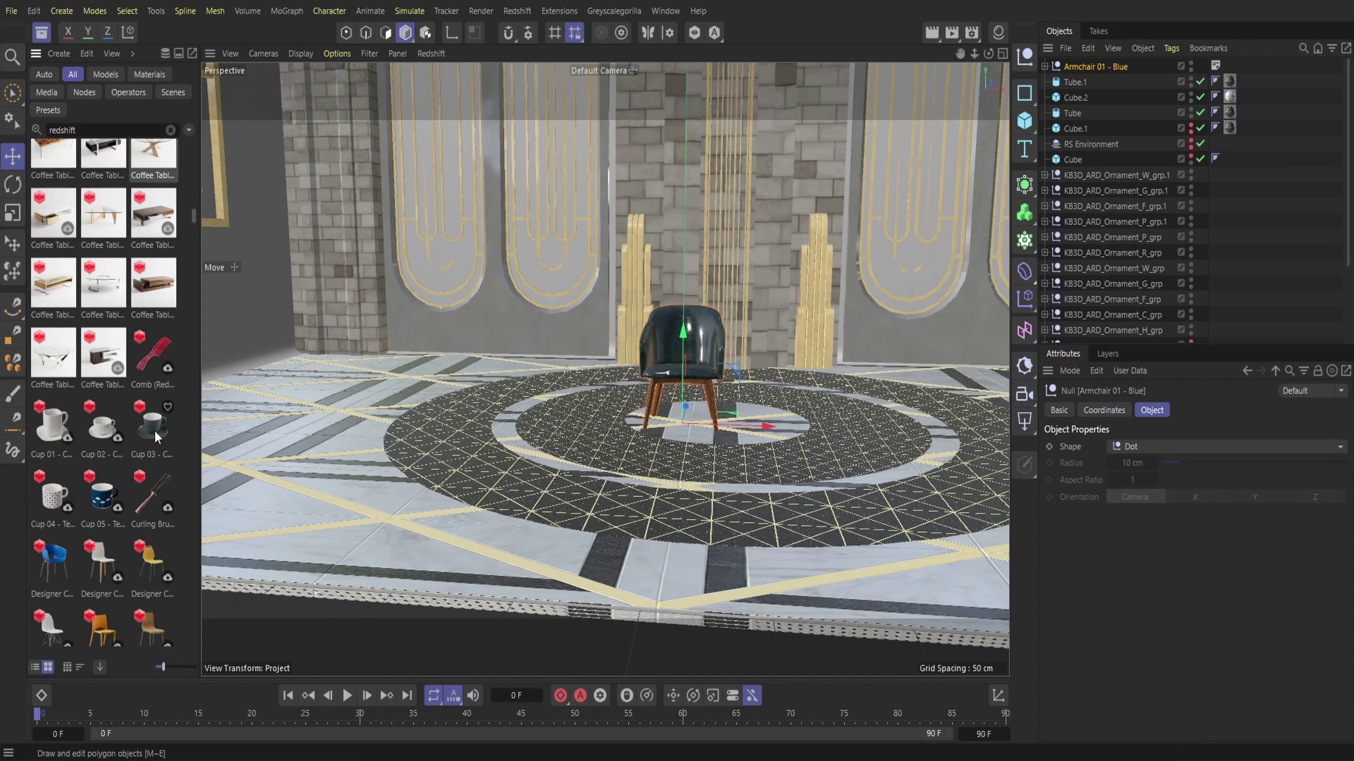
double_click(58, 367)
scroll(102, 387, "down", 5)
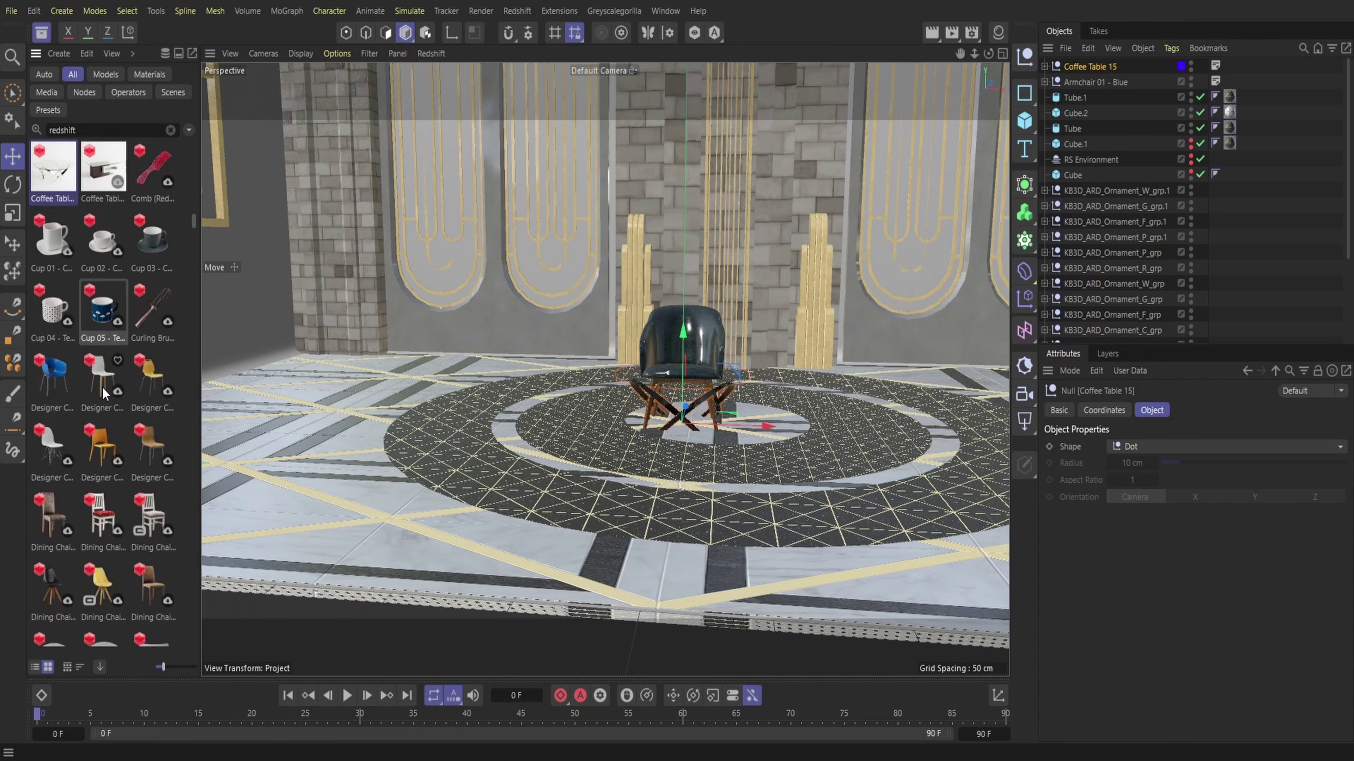
scroll(104, 389, "down", 15)
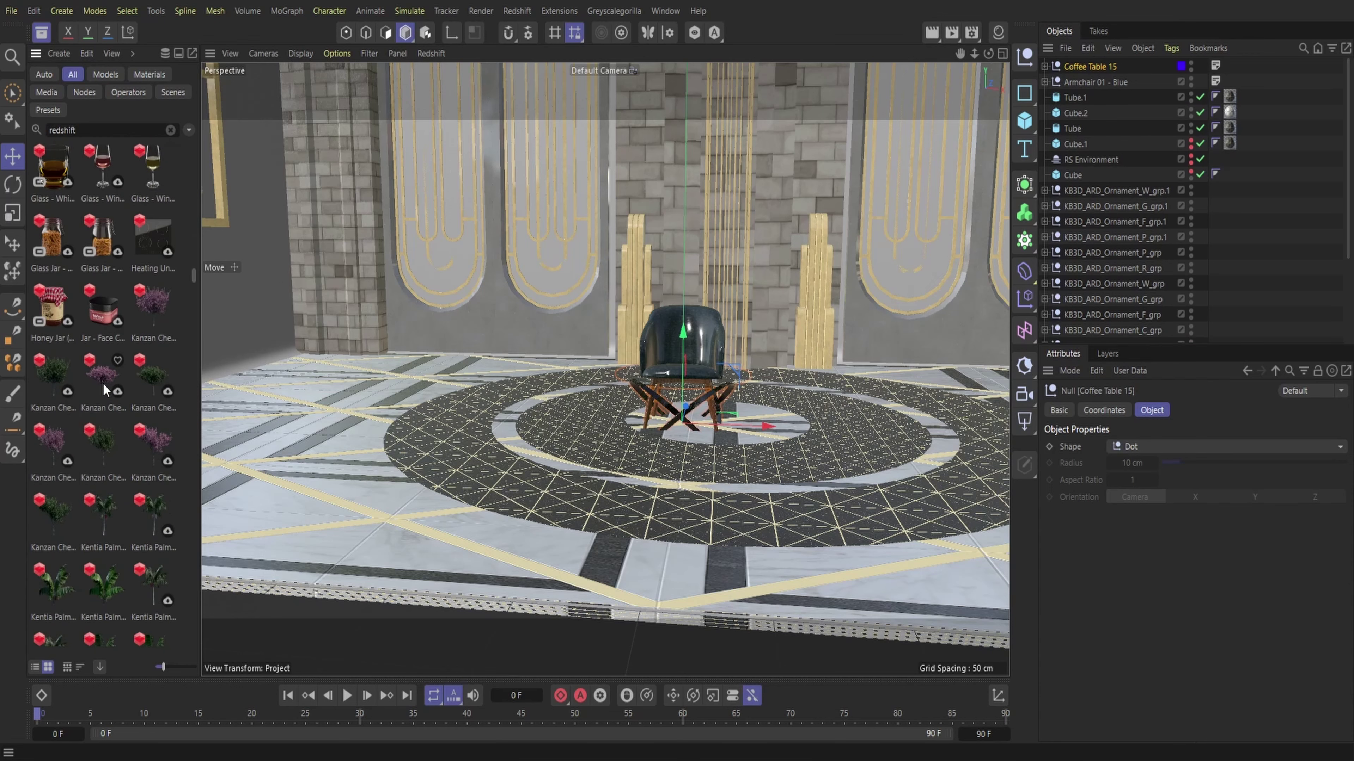
scroll(104, 386, "down", 15)
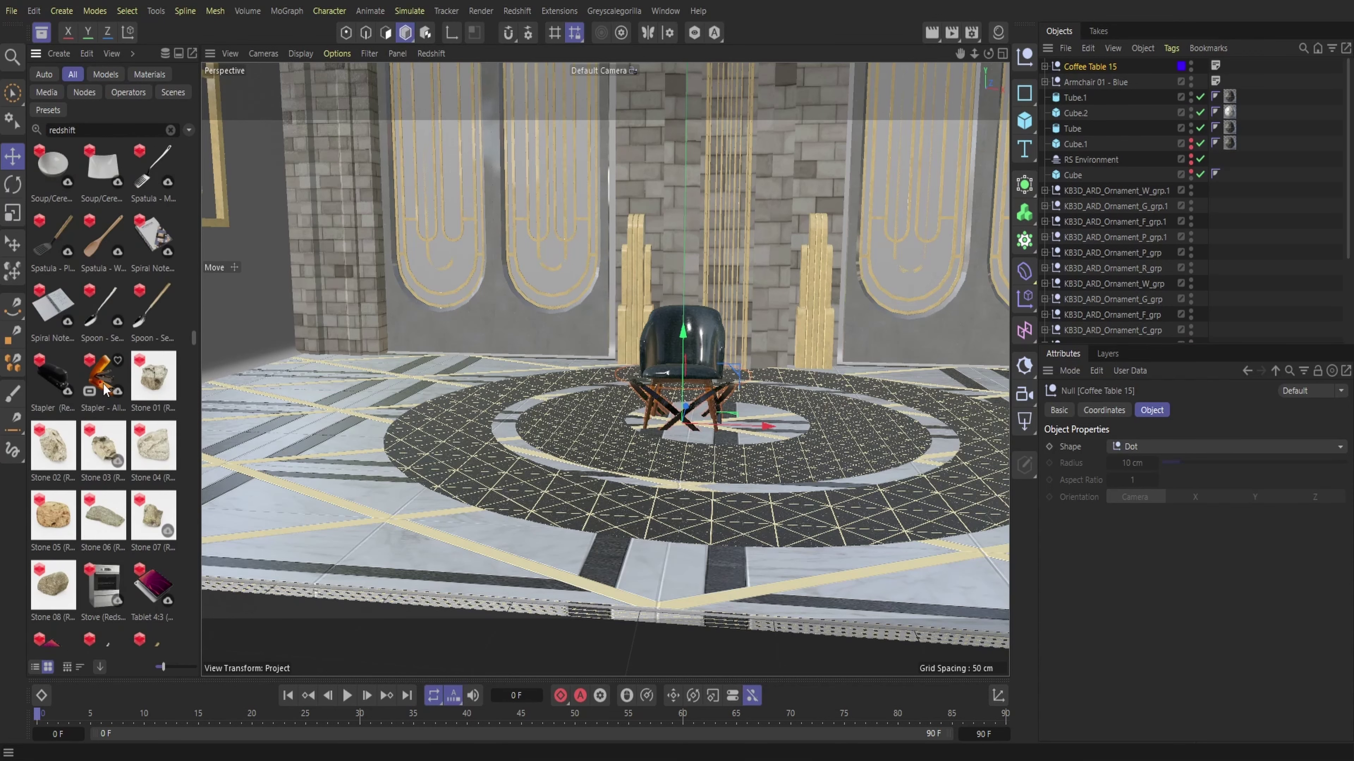
scroll(155, 254, "down", 4)
left_click(42, 32)
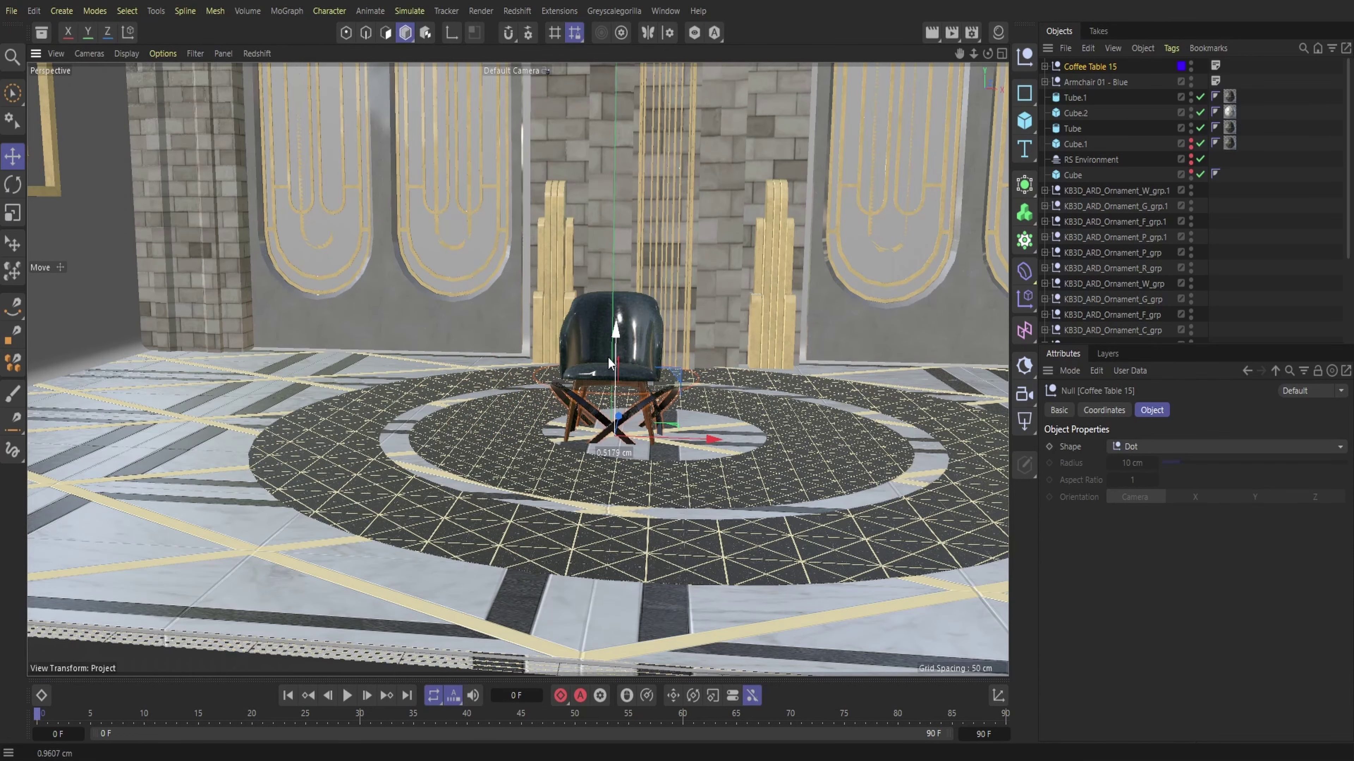
- Slide the armchair to the left of the coffee table and scale up the coffee table with the Place tool
left_click(1121, 84)
left_click_drag(713, 440, 544, 433)
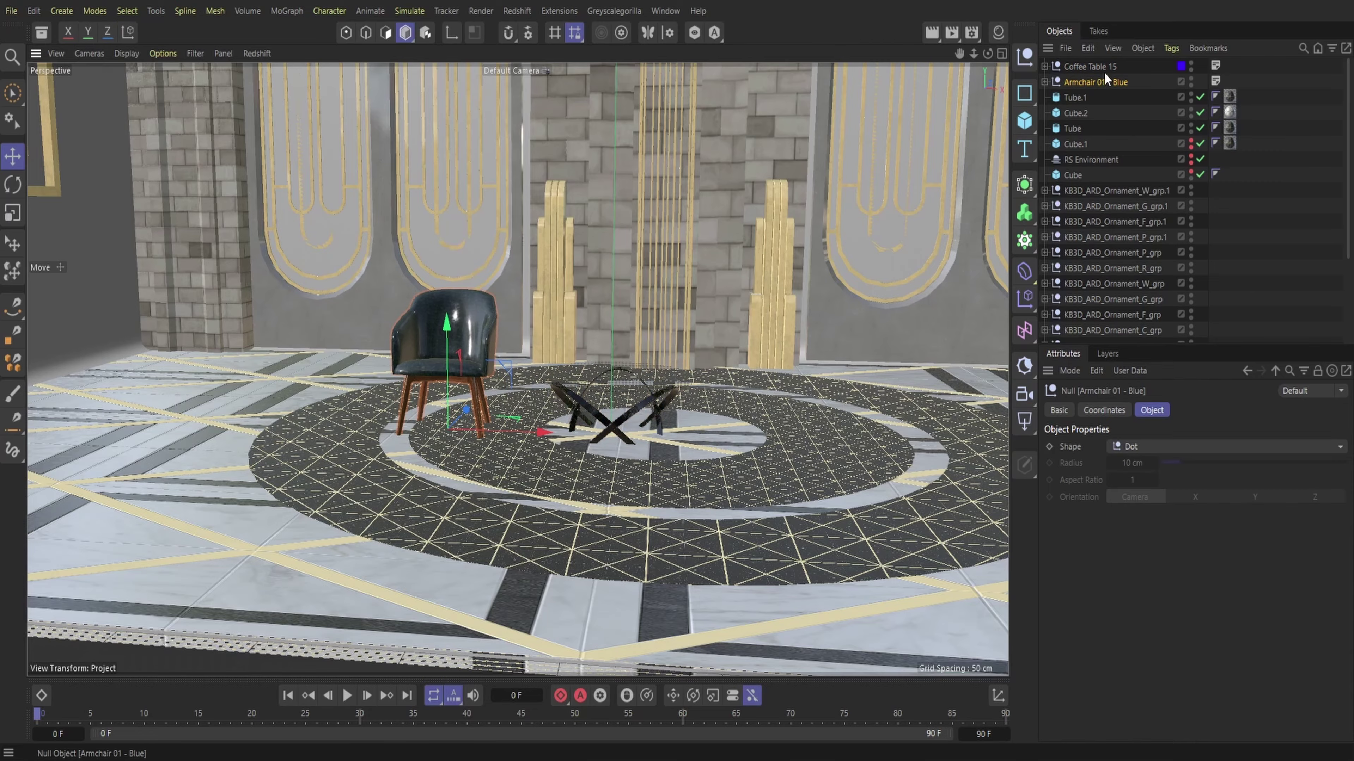
left_click(1103, 69)
left_click(12, 244)
left_click_drag(617, 365, 619, 318)
- Nudge the coffee table sideways on the floor pattern and scale it up further with the Place tool
middle_click_drag(618, 320, 618, 415, "alt")
right_click_drag(618, 415, 517, 415, "alt")
left_click_drag(517, 370, 552, 394, "alt")
left_click(13, 156)
left_click_drag(648, 479, 666, 482)
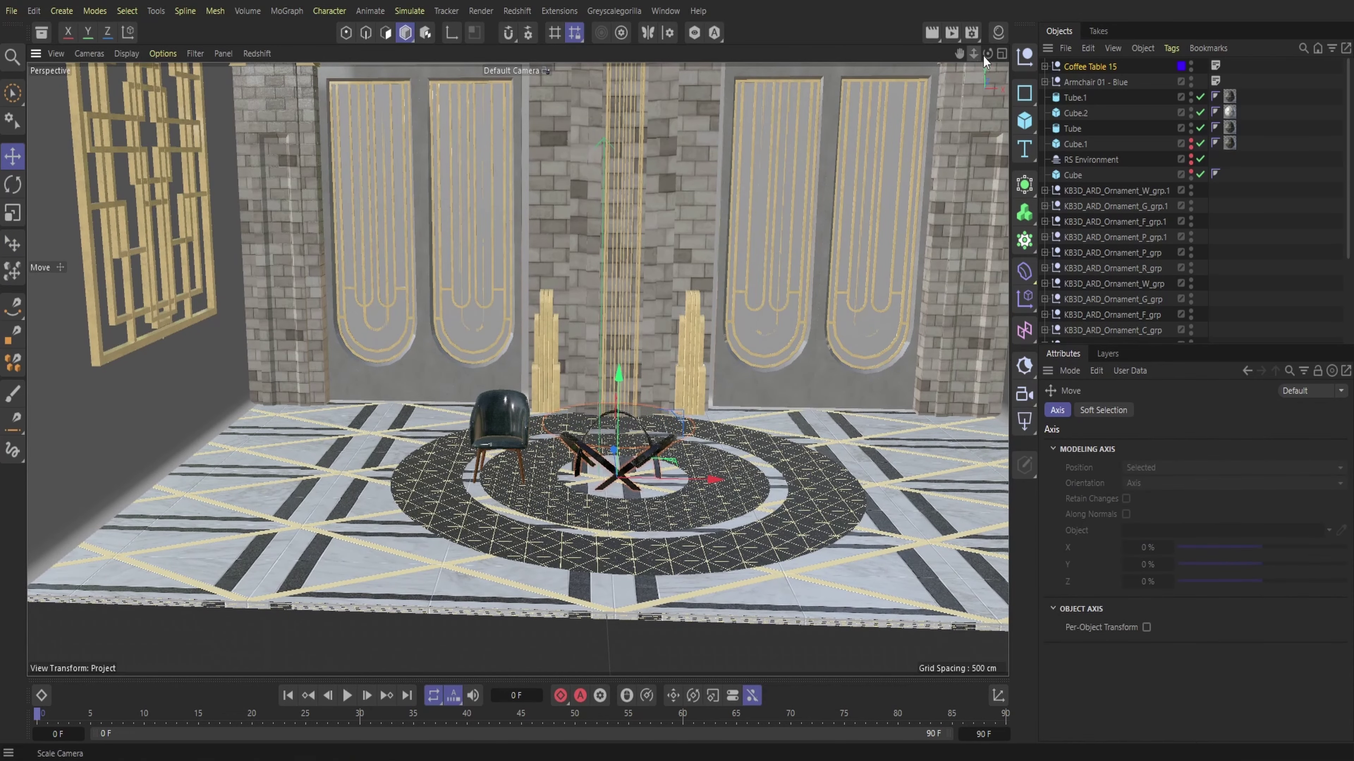
left_click_drag(976, 55, 946, 55)
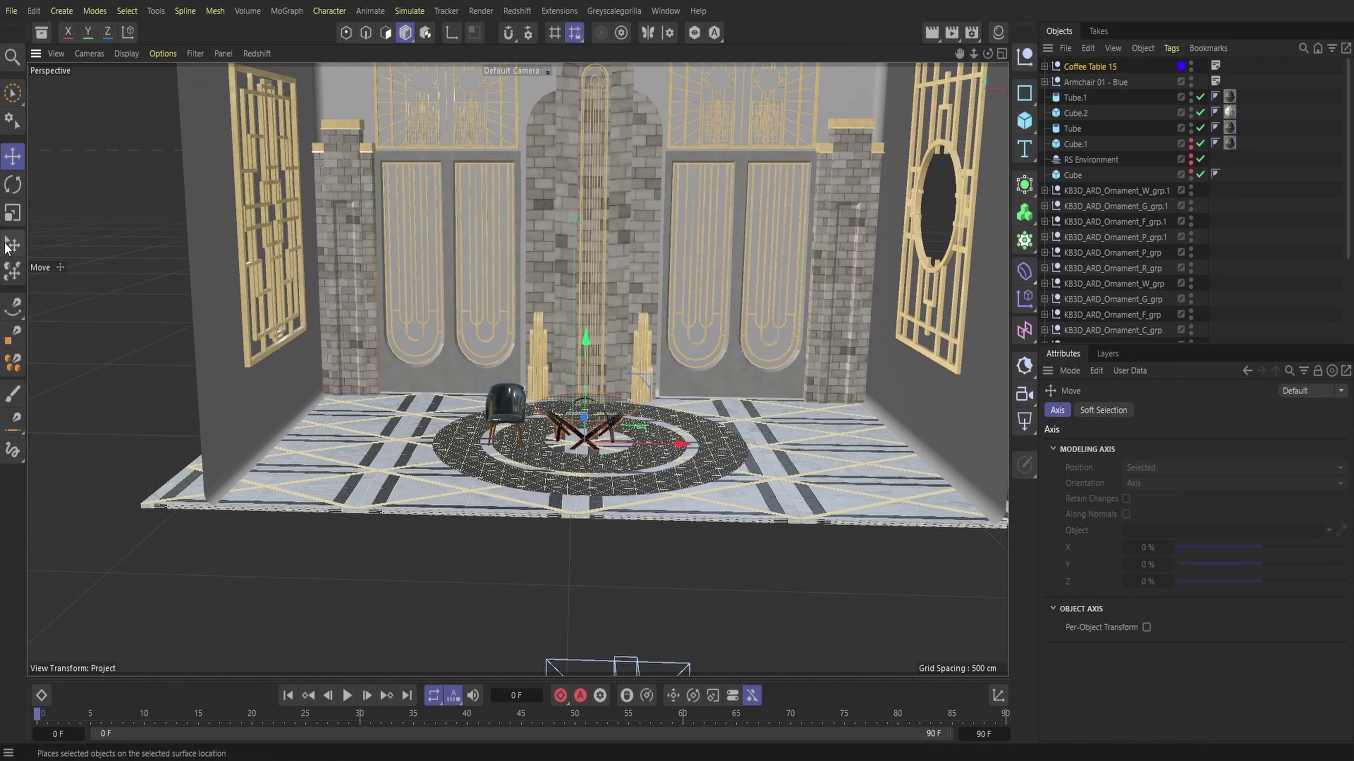
left_click(13, 244)
left_click_drag(572, 400, 591, 384)
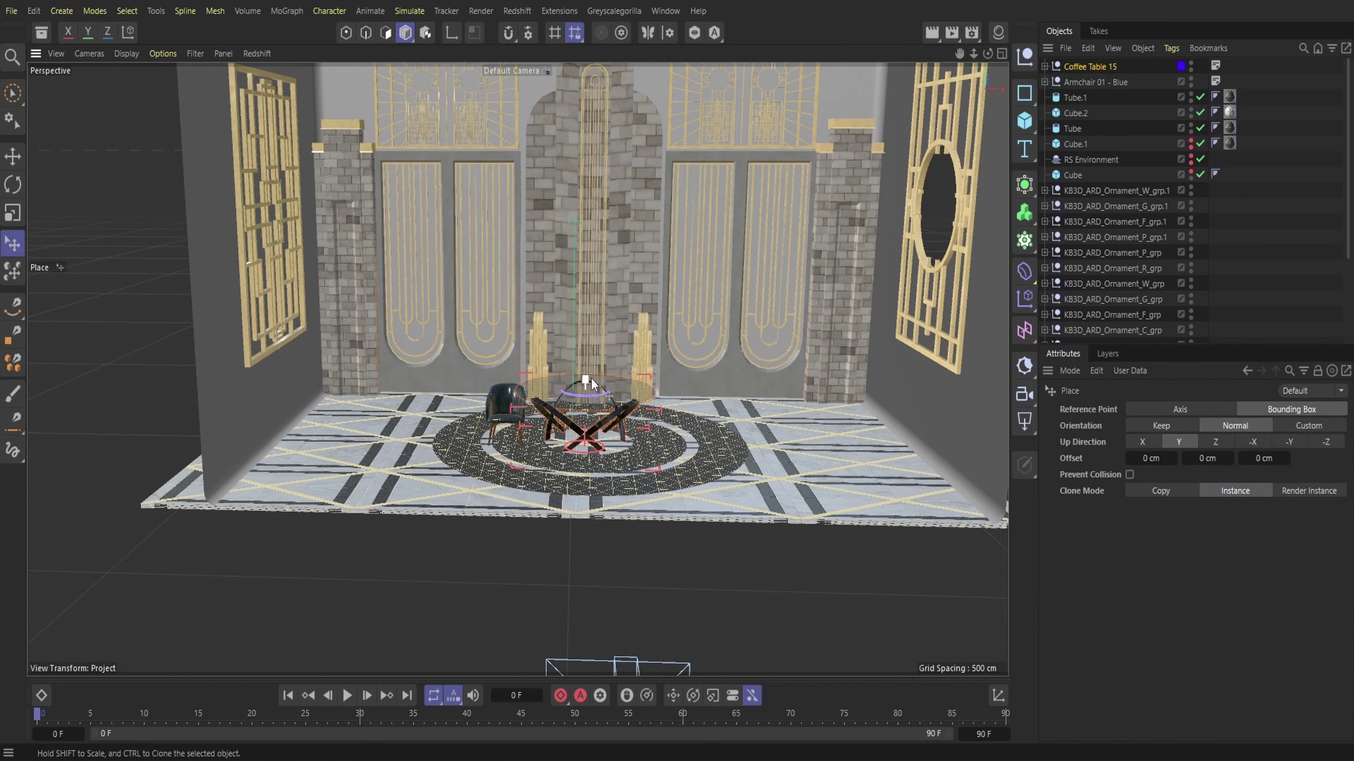
- Scale up the armchair with the Place tool to suit the coffee table, and save the project
left_click(1099, 88)
left_click_drag(500, 392, 505, 354)
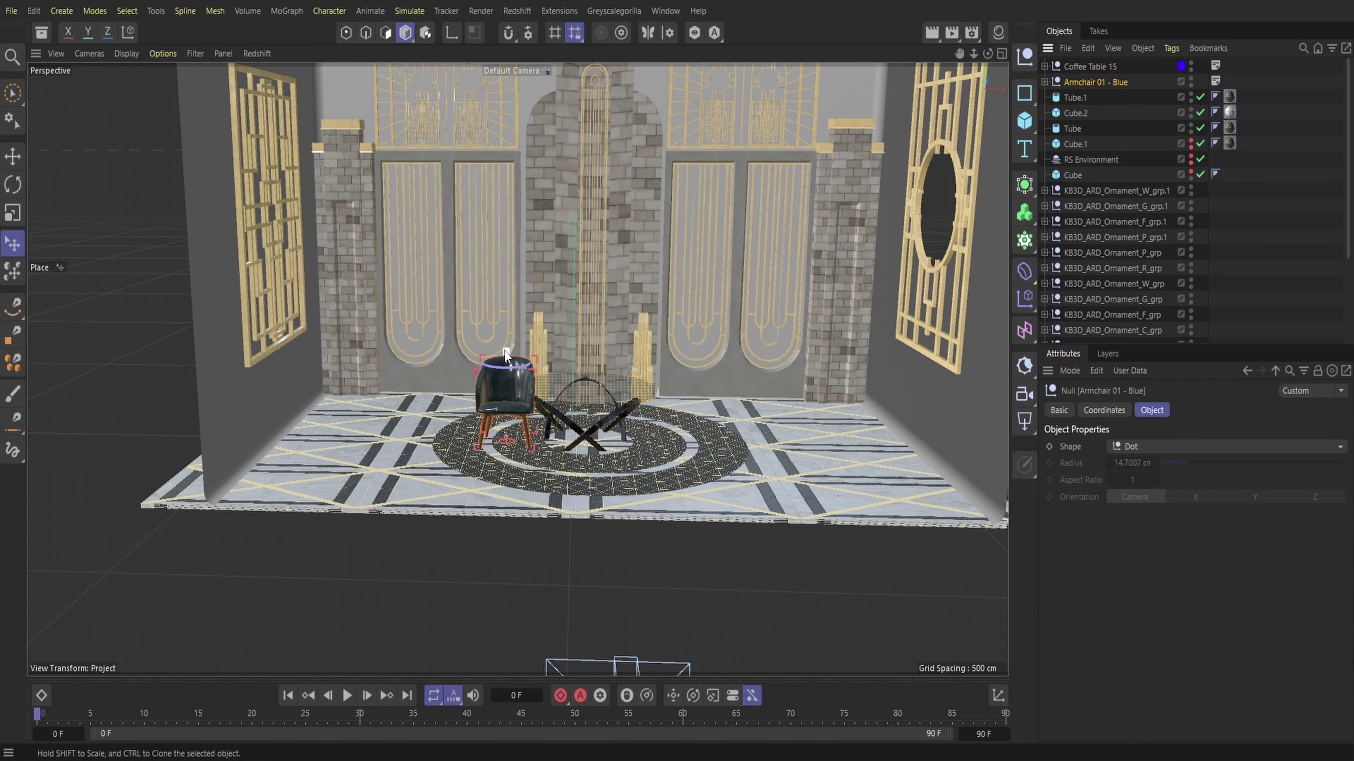
left_click(11, 11)
left_click(70, 208)
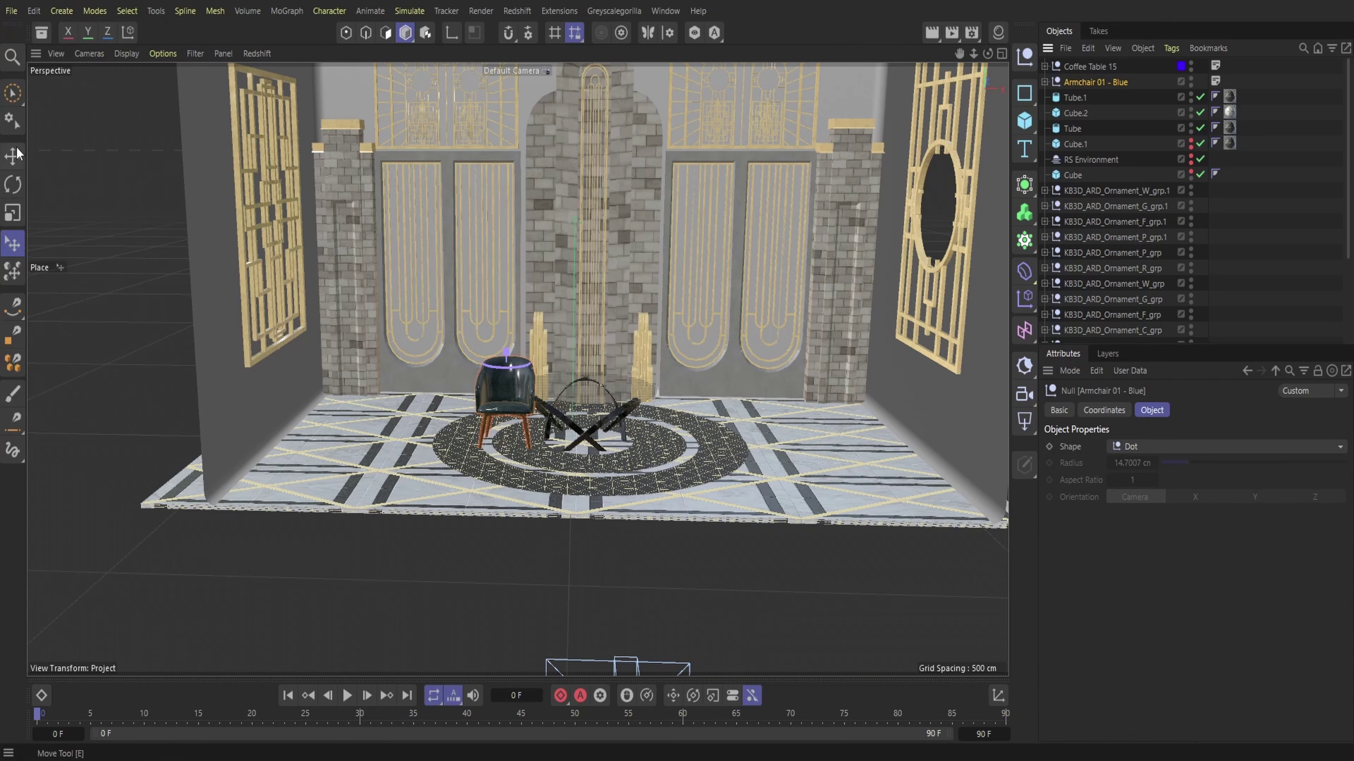
- Rotate the armchair to face the coffee table and reposition it at the edge of the circular floor pattern
left_click(13, 185)
left_click_drag(528, 461, 585, 457)
left_click(12, 157)
left_click_drag(479, 430, 531, 412)
- Scale up the armchair slightly with the Place tool and nudge it about 7 cm across the floor
mouse_move(517, 369)
right_mouse_down("alt")
mouse_move(560, 369)
mouse_move(539, 369)
right_mouse_up("alt")
mouse_move(987, 54)
left_mouse_down()
mouse_move(1036, 33)
mouse_move(989, 77)
left_mouse_up()
left_click(1072, 68)
left_click(492, 376)
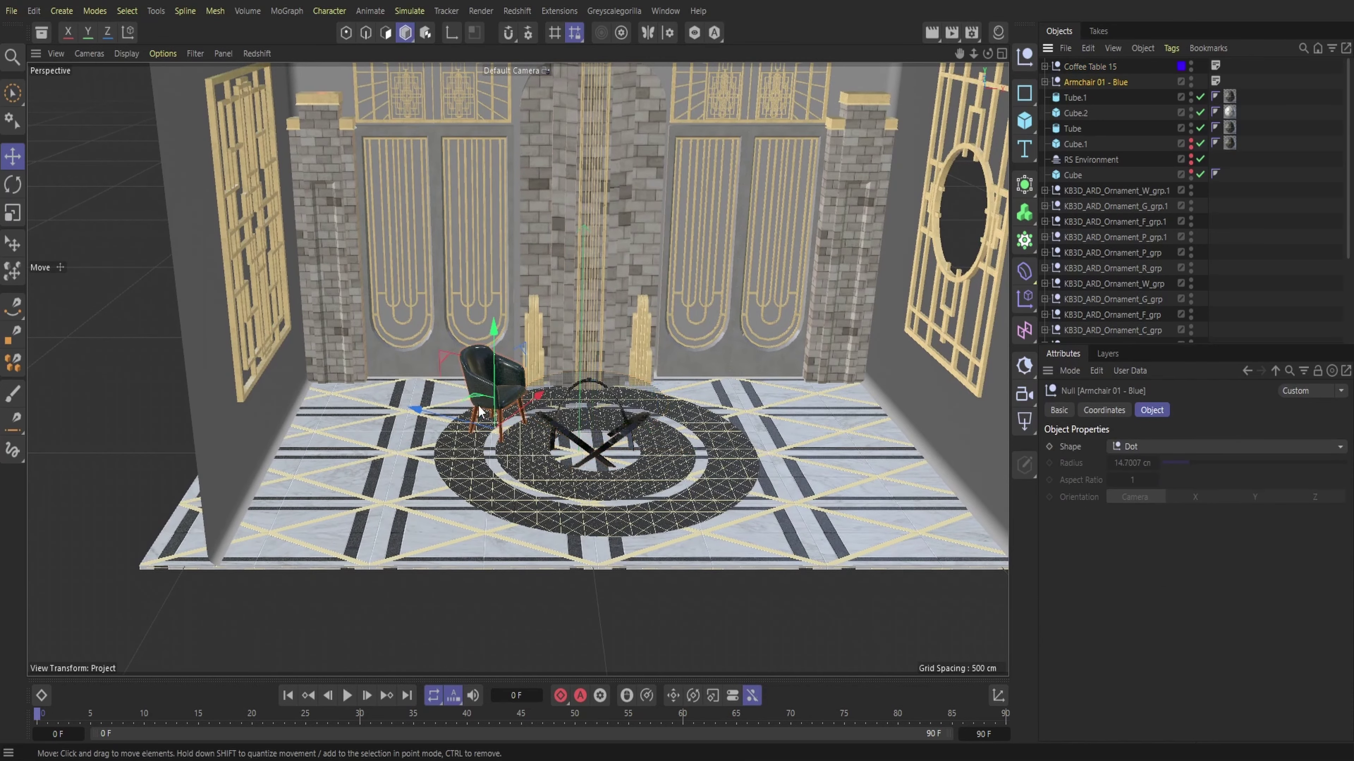
left_click(12, 244)
left_click_drag(490, 342, 489, 323)
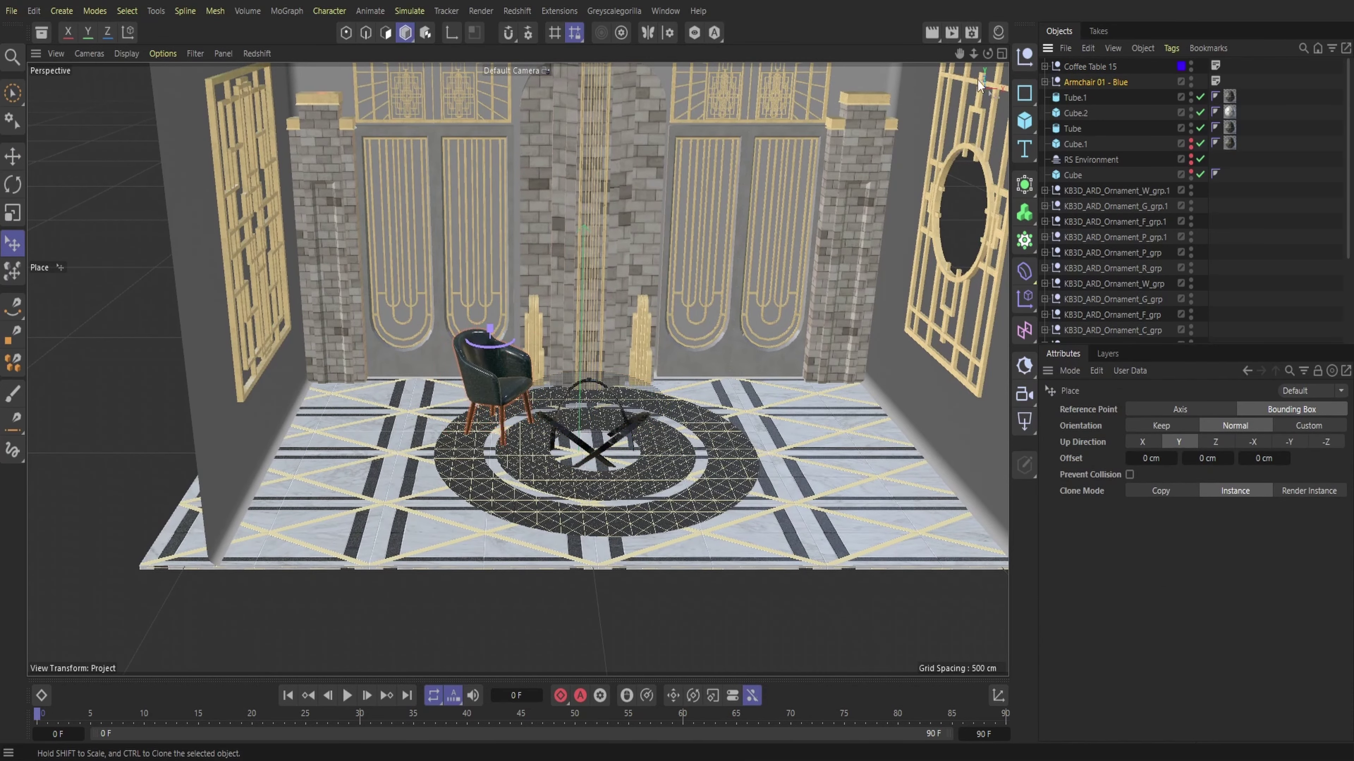
mouse_move(988, 54)
left_mouse_down()
mouse_move(986, 24)
mouse_move(978, 34)
mouse_move(1010, 55)
mouse_move(991, 54)
left_mouse_up()
left_click(12, 155)
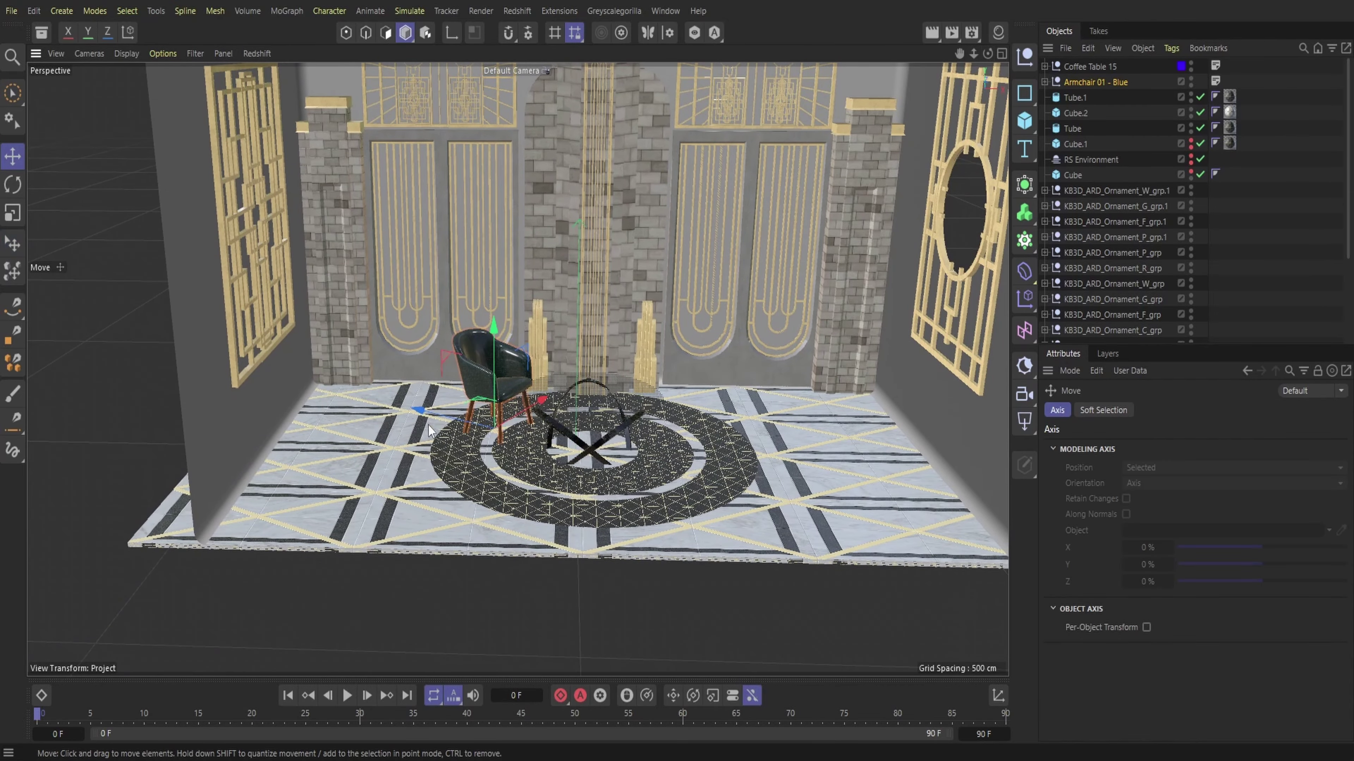
left_click_drag(433, 429, 438, 421)
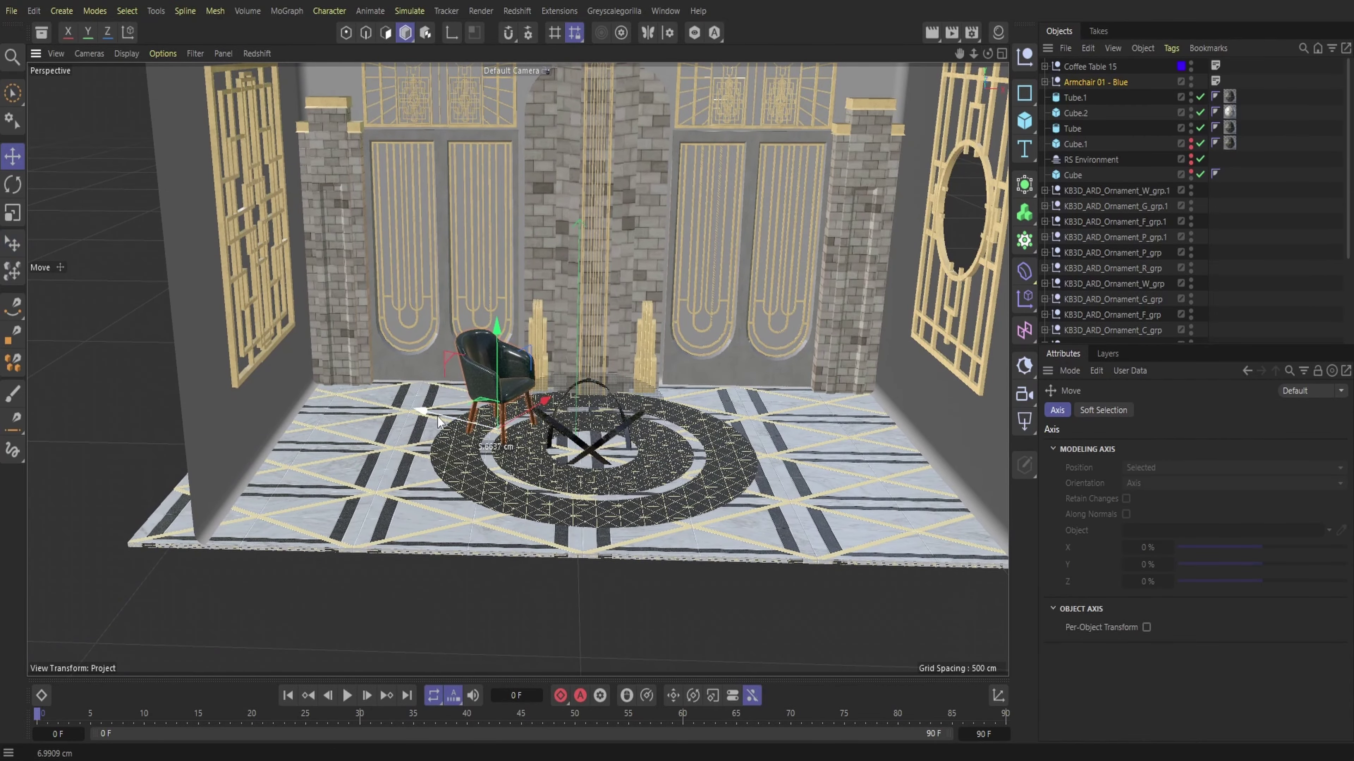
- Remove the material from the Seat object of Armchair 01 - Blue
left_click(1097, 67)
left_click(1046, 67)
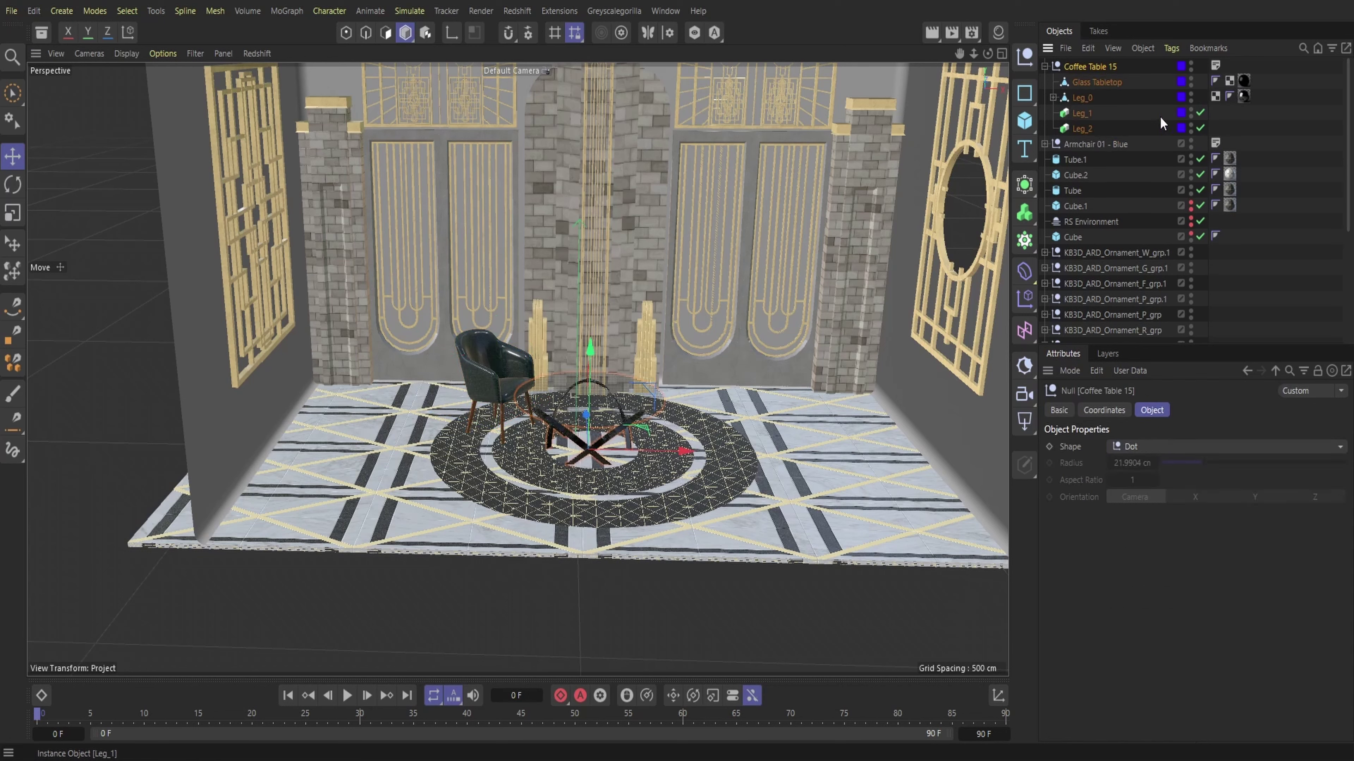
left_click(1045, 67)
left_click(1045, 82)
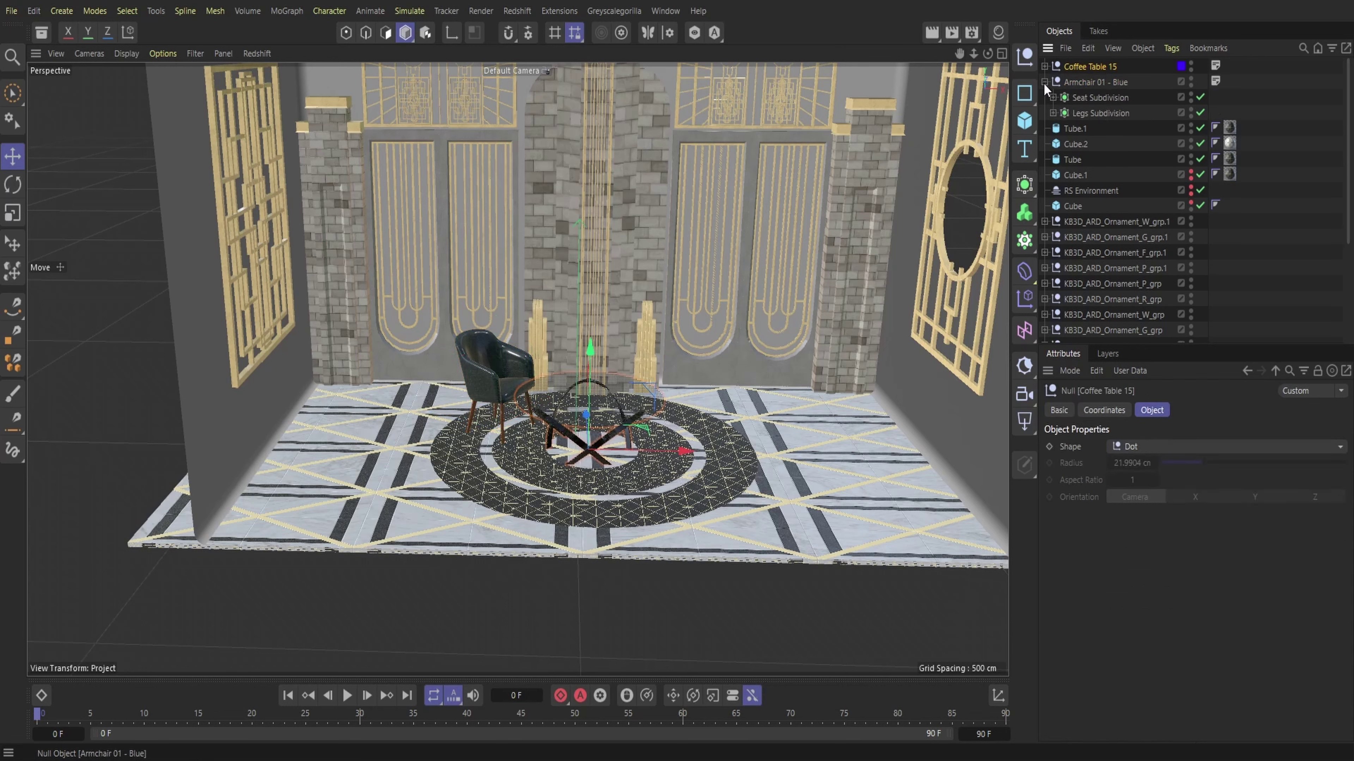
left_click(1053, 97)
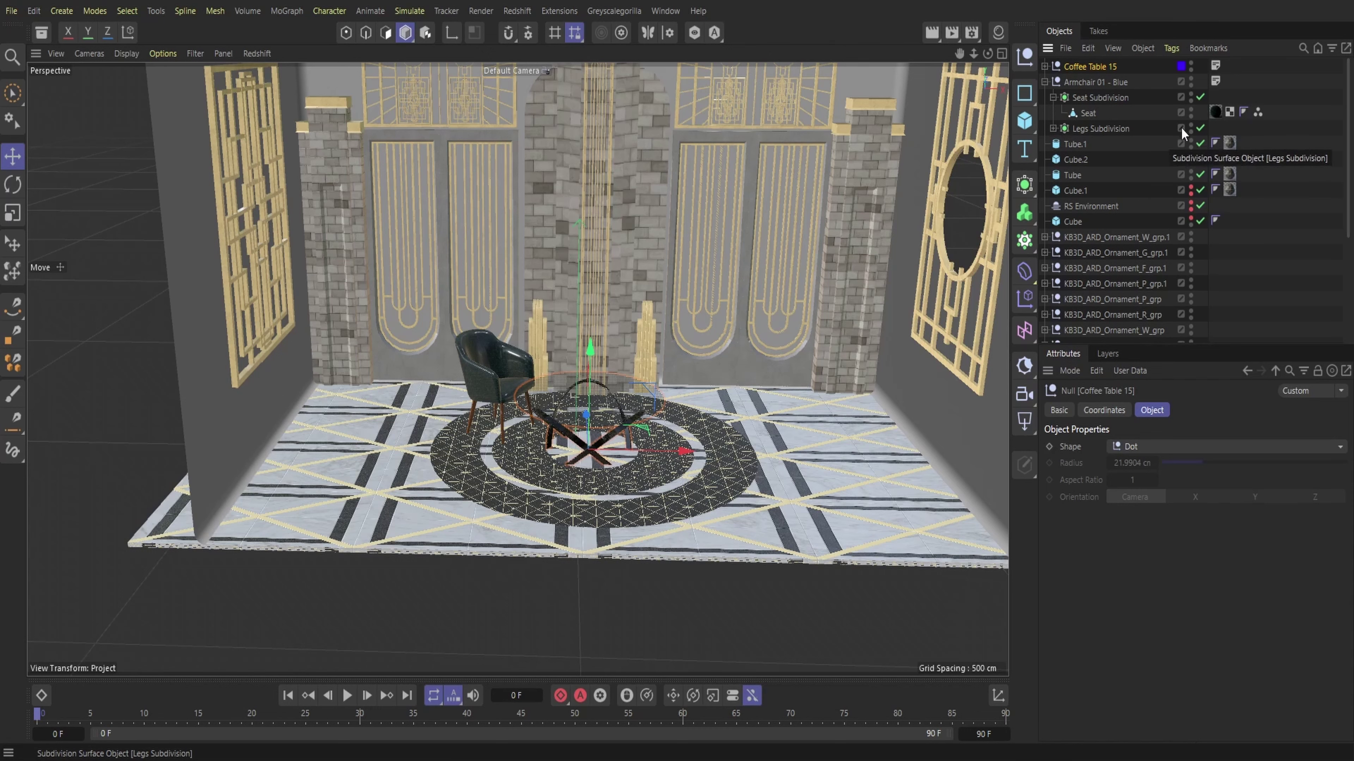
left_click(1215, 112)
key("Delete")
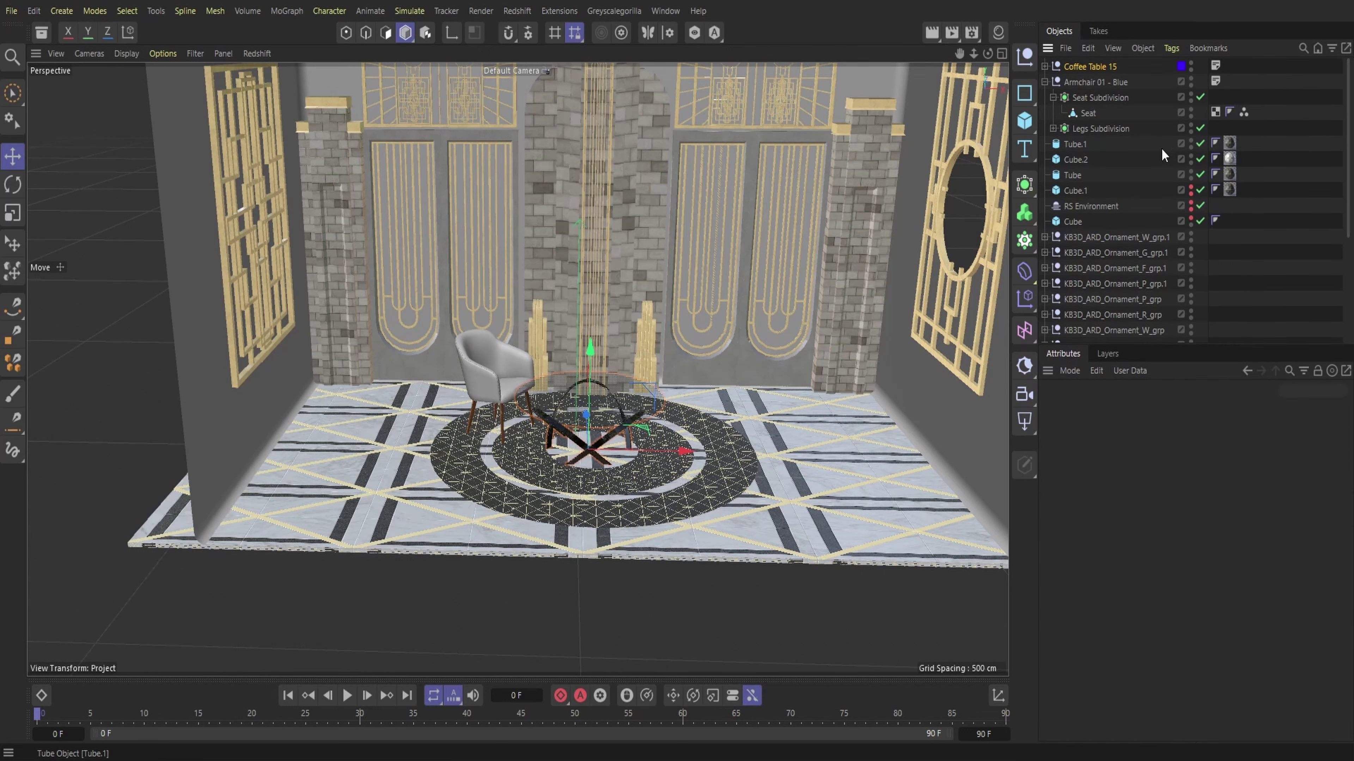
- Replace the material of the armchair's Legs with Metal Powder Coating 002 Black 50cm
left_click(1053, 129)
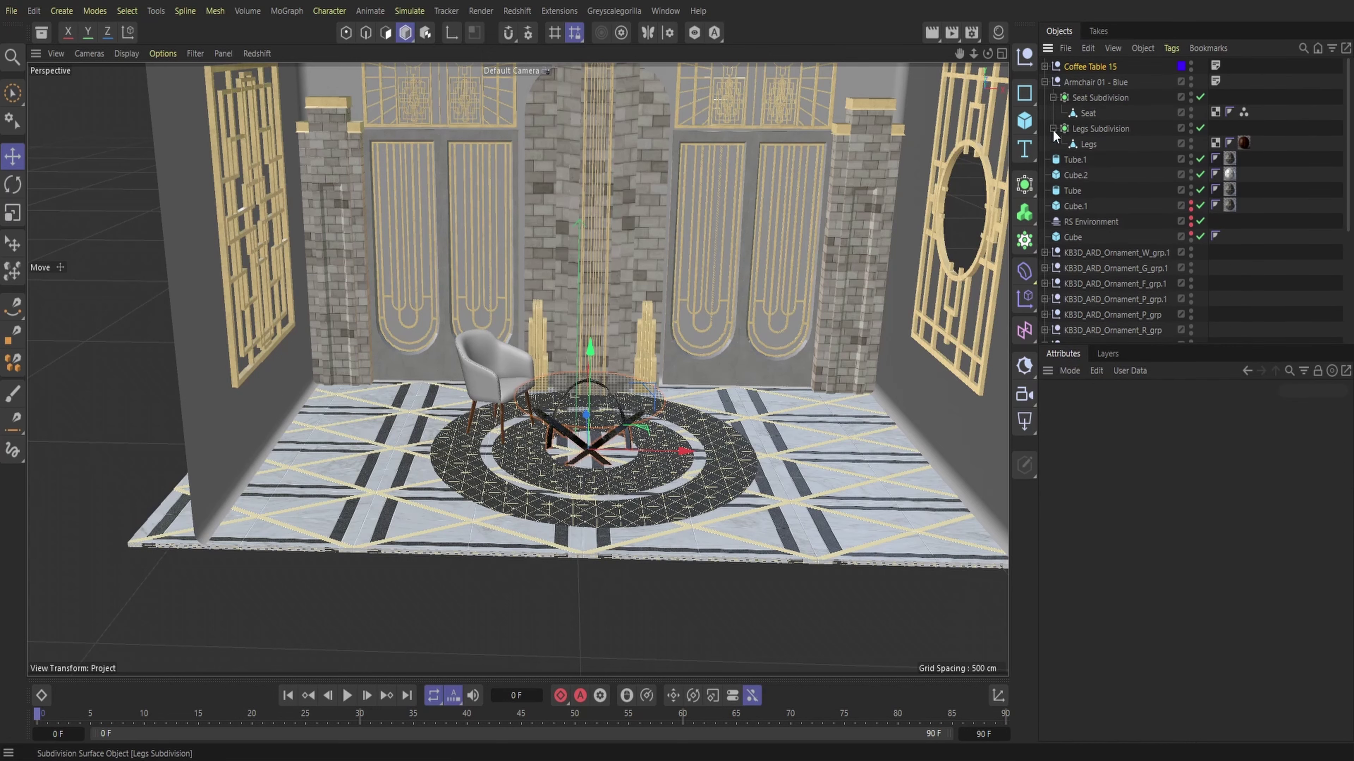
left_click(998, 33)
scroll(930, 374, "down", 9)
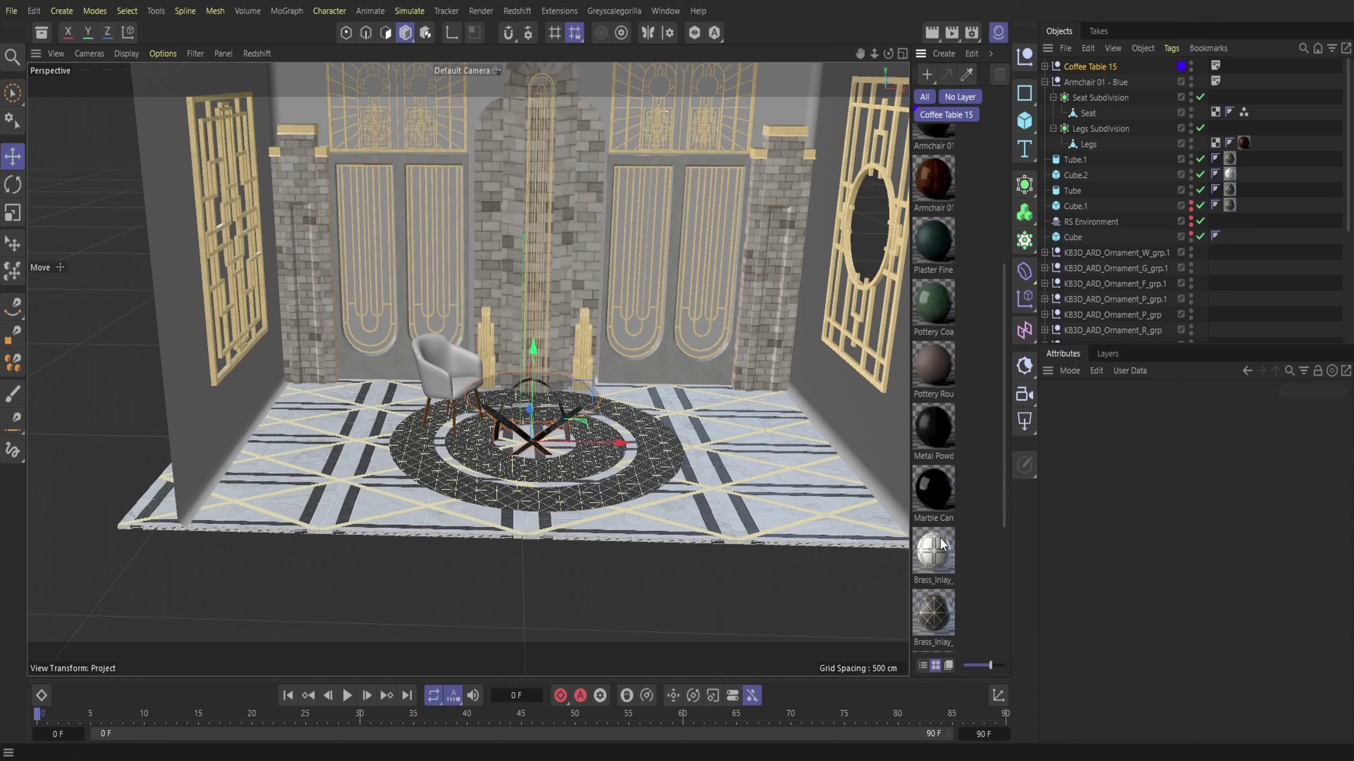
scroll(933, 479, "up", 3)
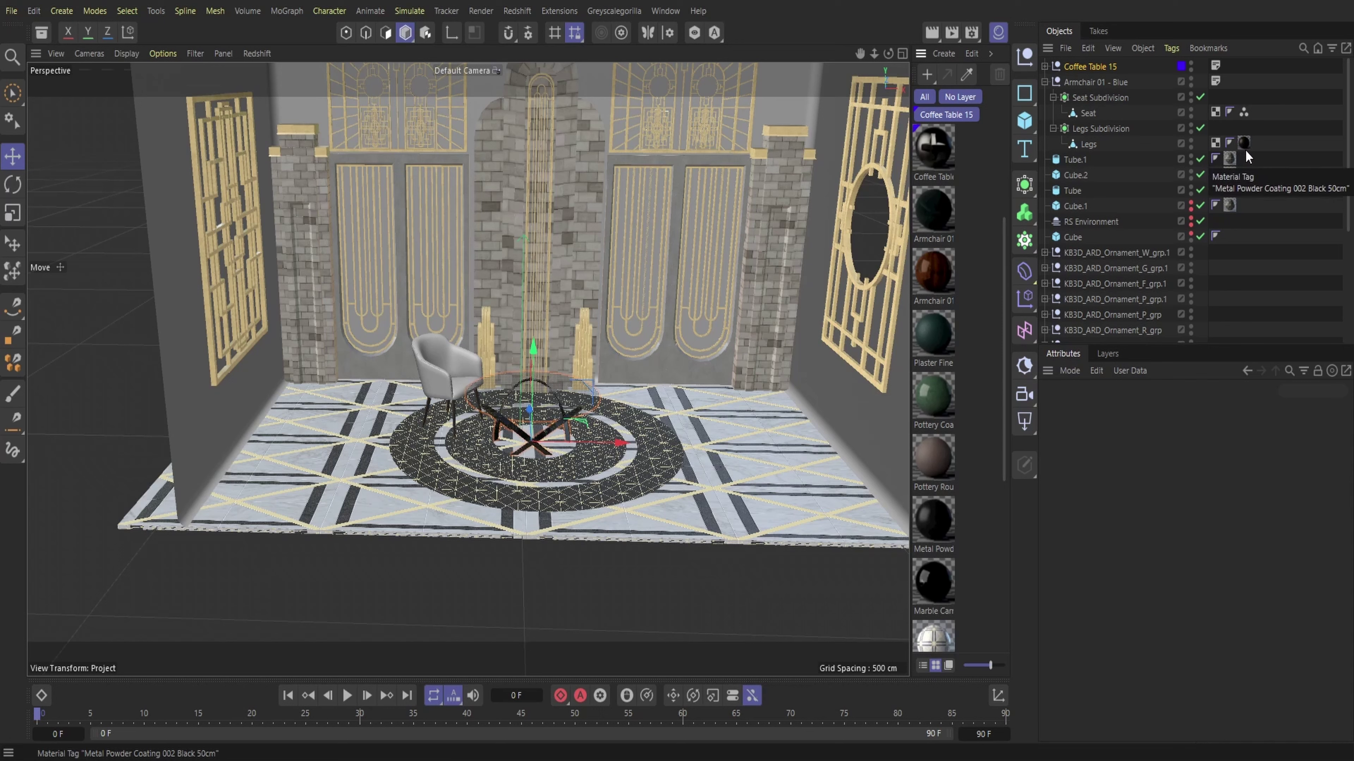
scroll(955, 422, "up", 6)
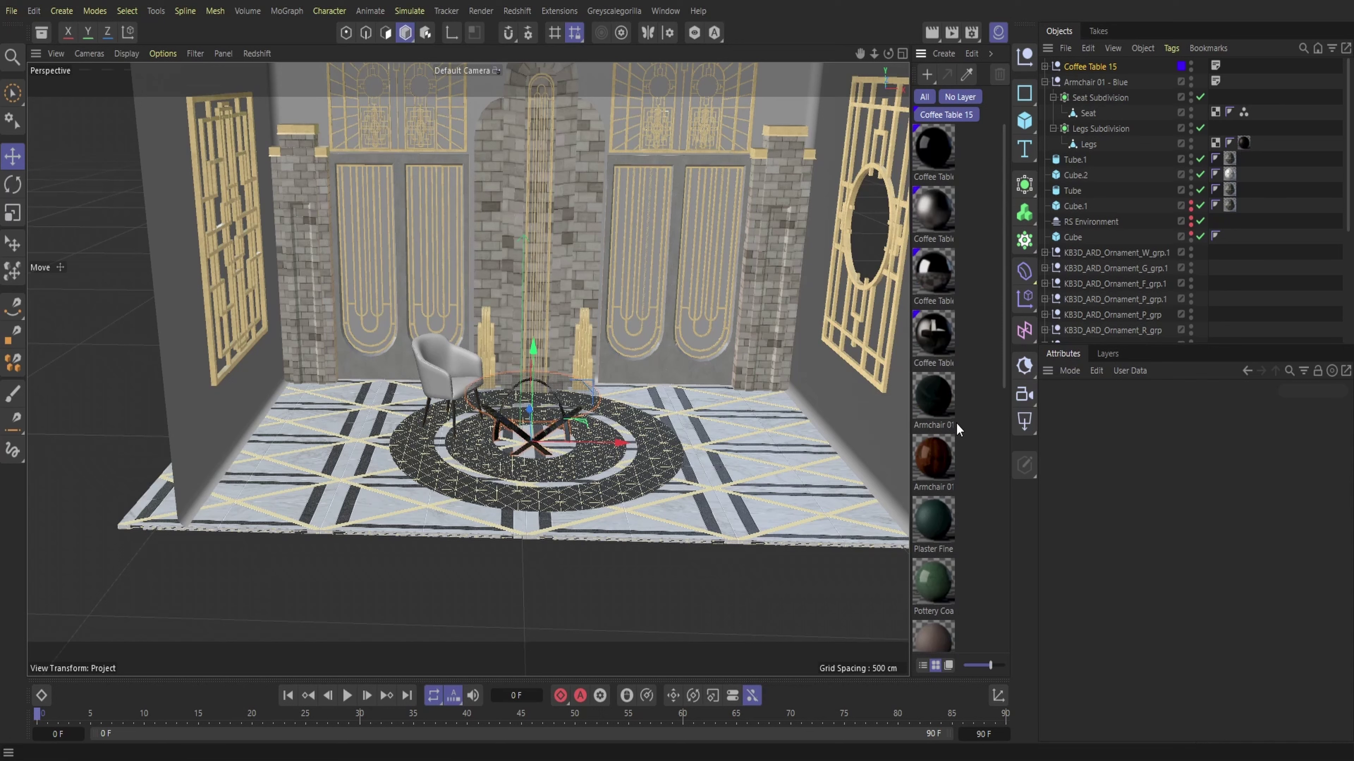
scroll(948, 320, "down", 15)
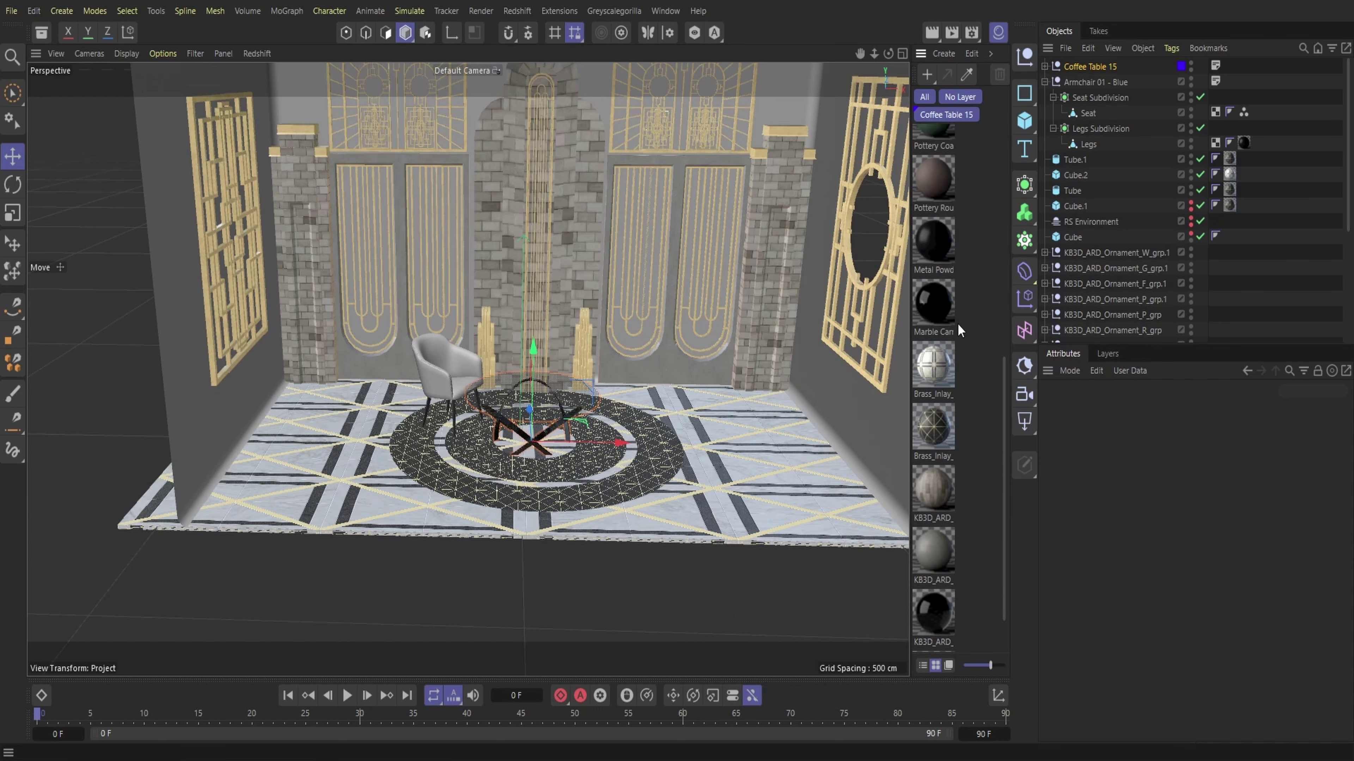
left_click(998, 33)
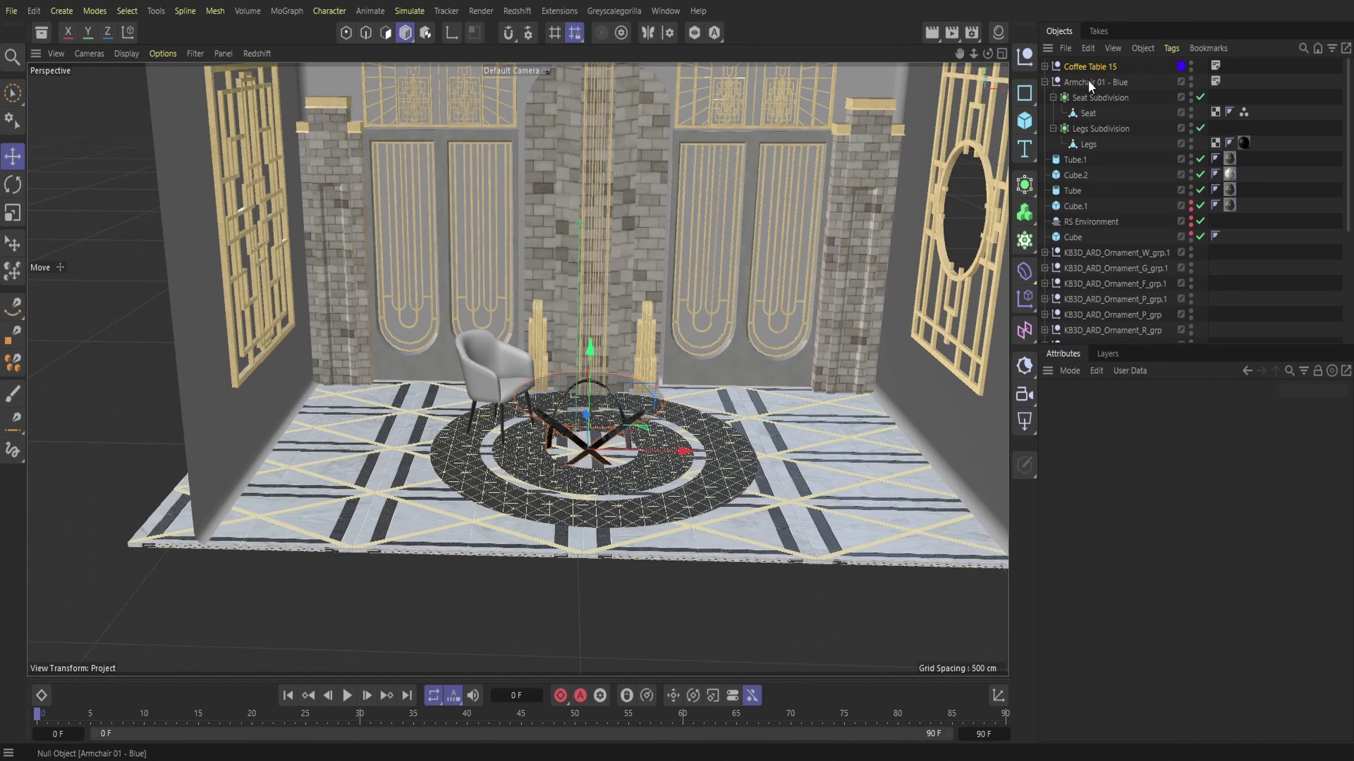
- Duplicate the Armchair 01 - Blue group and move the copy to the opposite side of the coffee table
left_click(1089, 81)
left_click(1045, 82)
left_click(1088, 49)
left_click(1103, 112)
left_click(1089, 49)
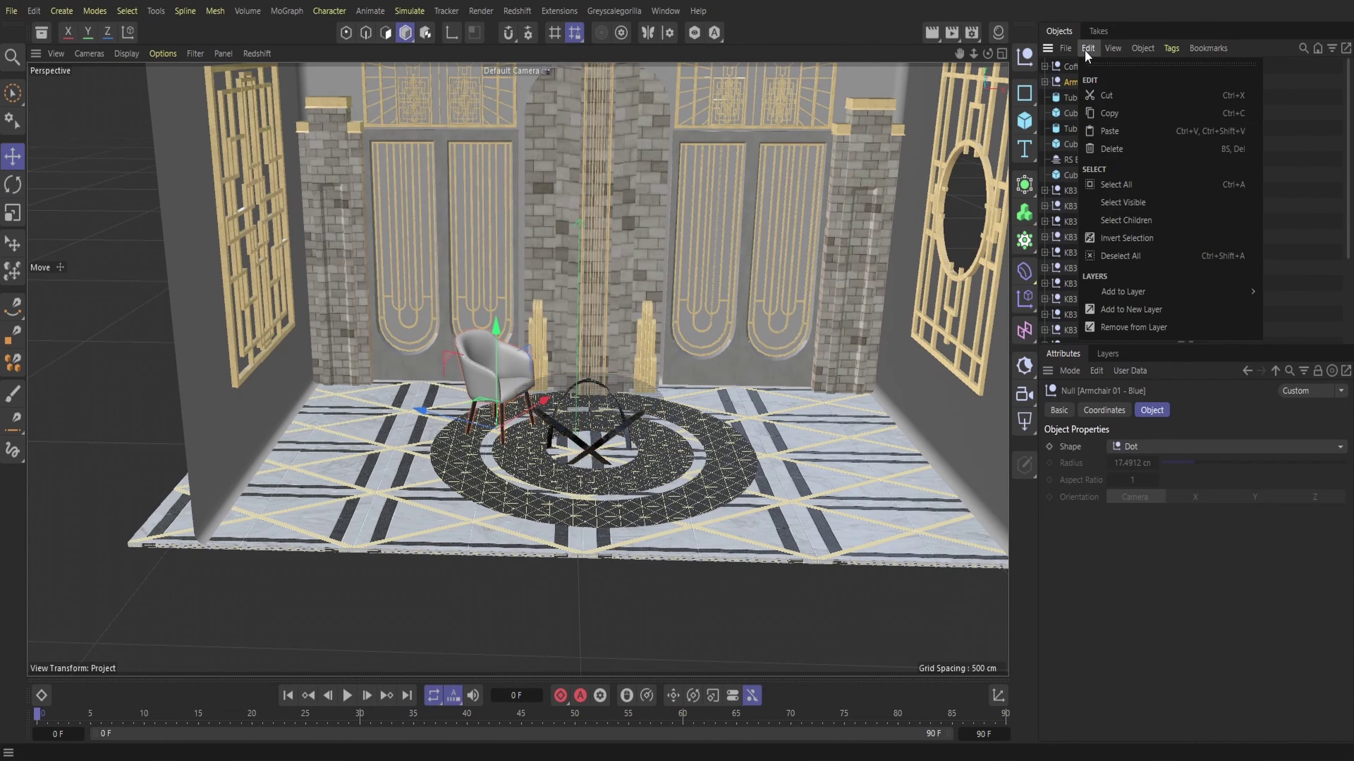
left_click(1102, 131)
left_click_drag(438, 427, 645, 427)
- Turn the copied armchair towards the coffee table, adjust its position, and switch the viewport to the RS Camera
left_click(12, 184)
left_click(12, 157)
left_click_drag(746, 374, 681, 360)
left_click(524, 73)
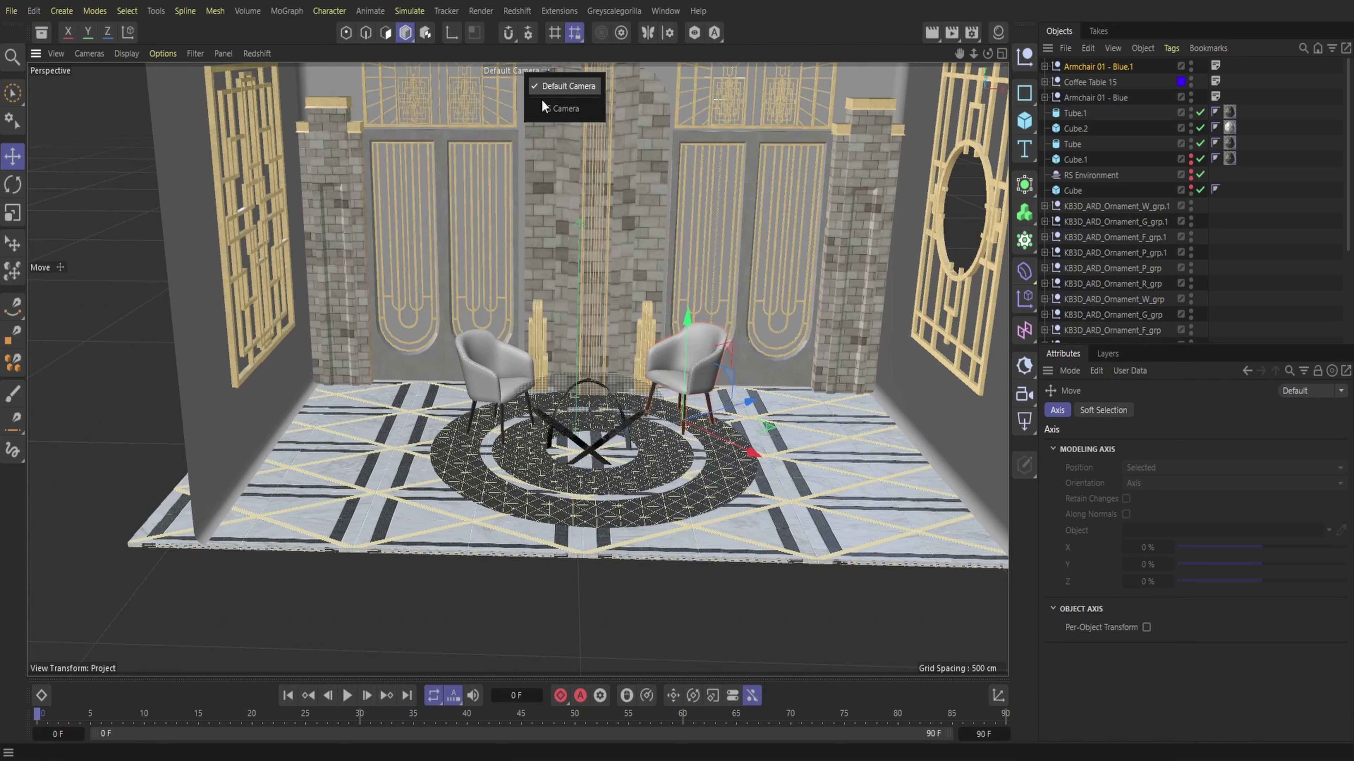
left_click(540, 101)
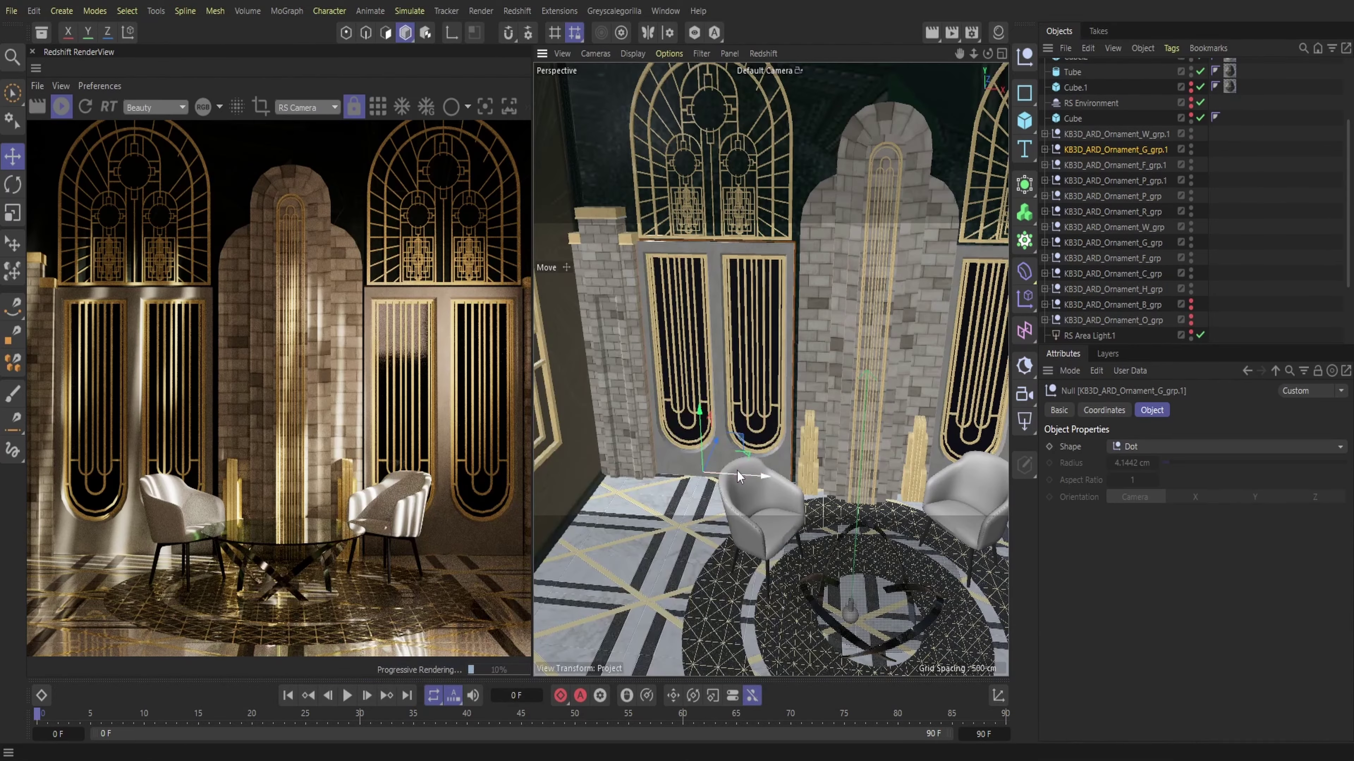
- Nudge the KB3D_ARD_Ornament_G_grp.1 door panels and the KB3D_ARD_Ornament_F_grp.1 arch above them slightly sideways to line them up
left_click_drag(737, 470, 739, 469)
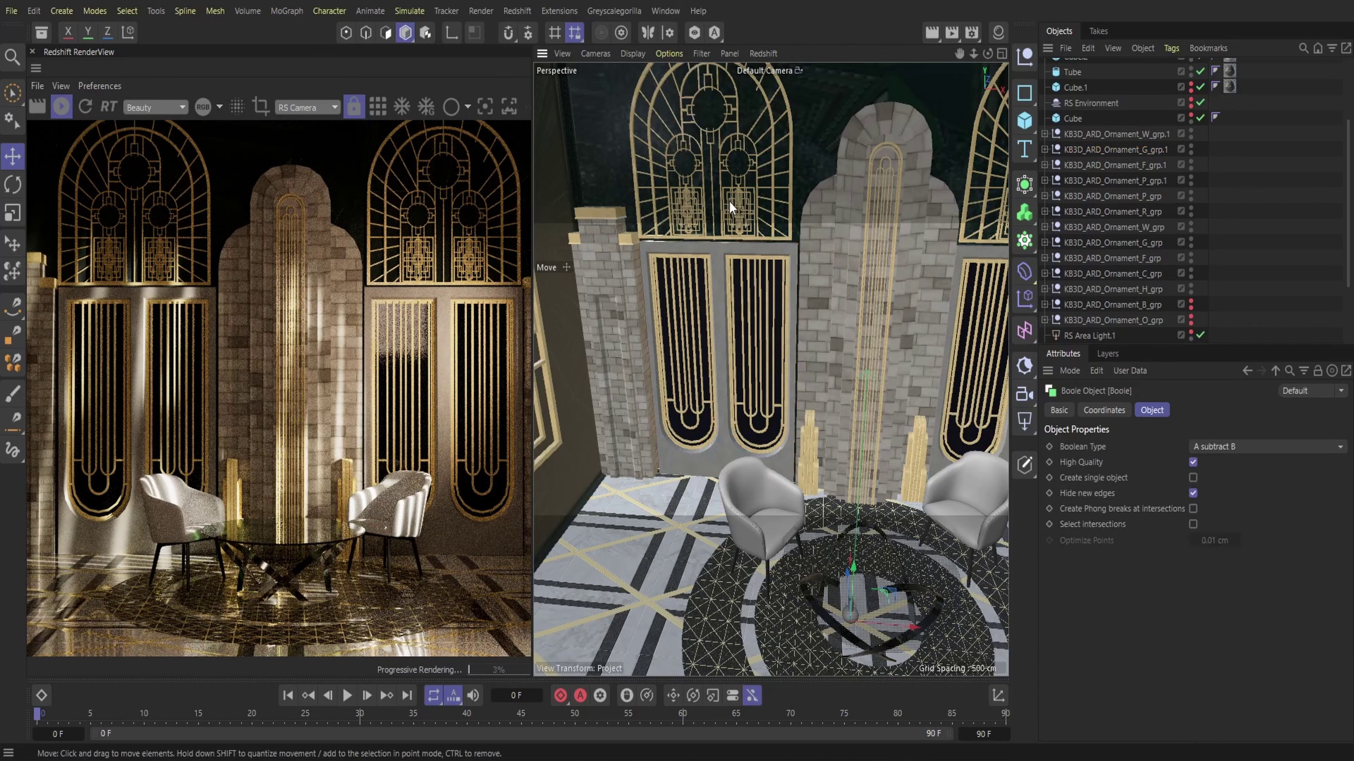
left_click(735, 213)
left_click_drag(744, 234, 749, 236)
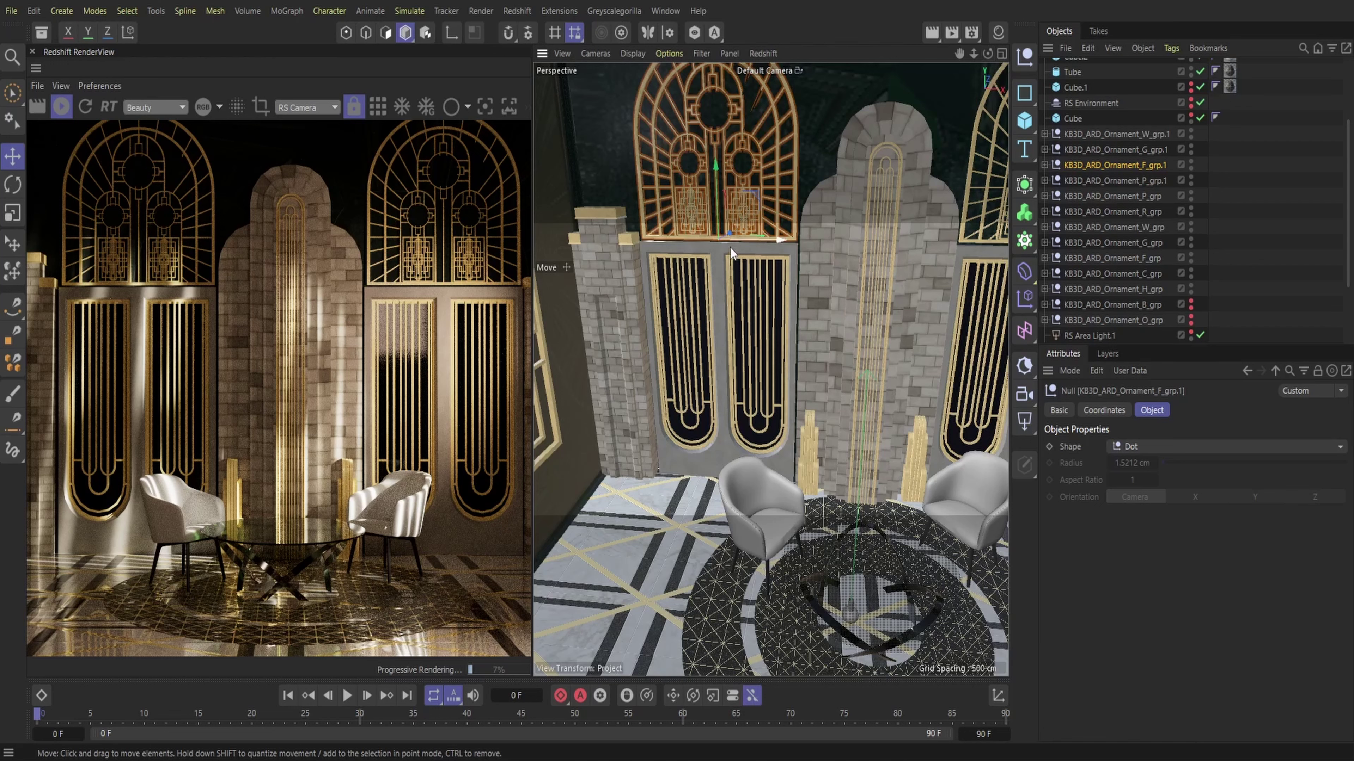
- Save the project and adjust the scale of the KB3D_ARD_Ornament_G_grp.1 door panels slightly with the Place tool
left_click(717, 250)
left_click(1108, 151)
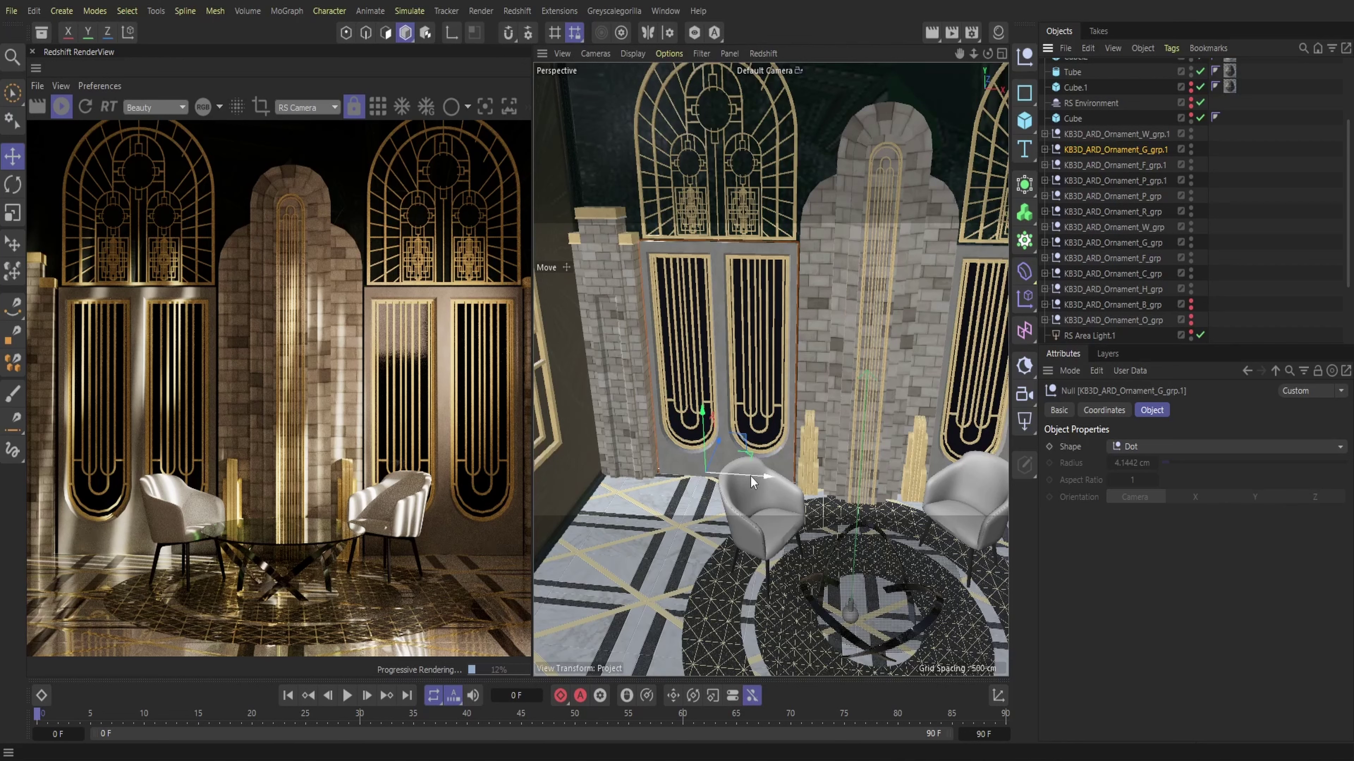
left_click(12, 10)
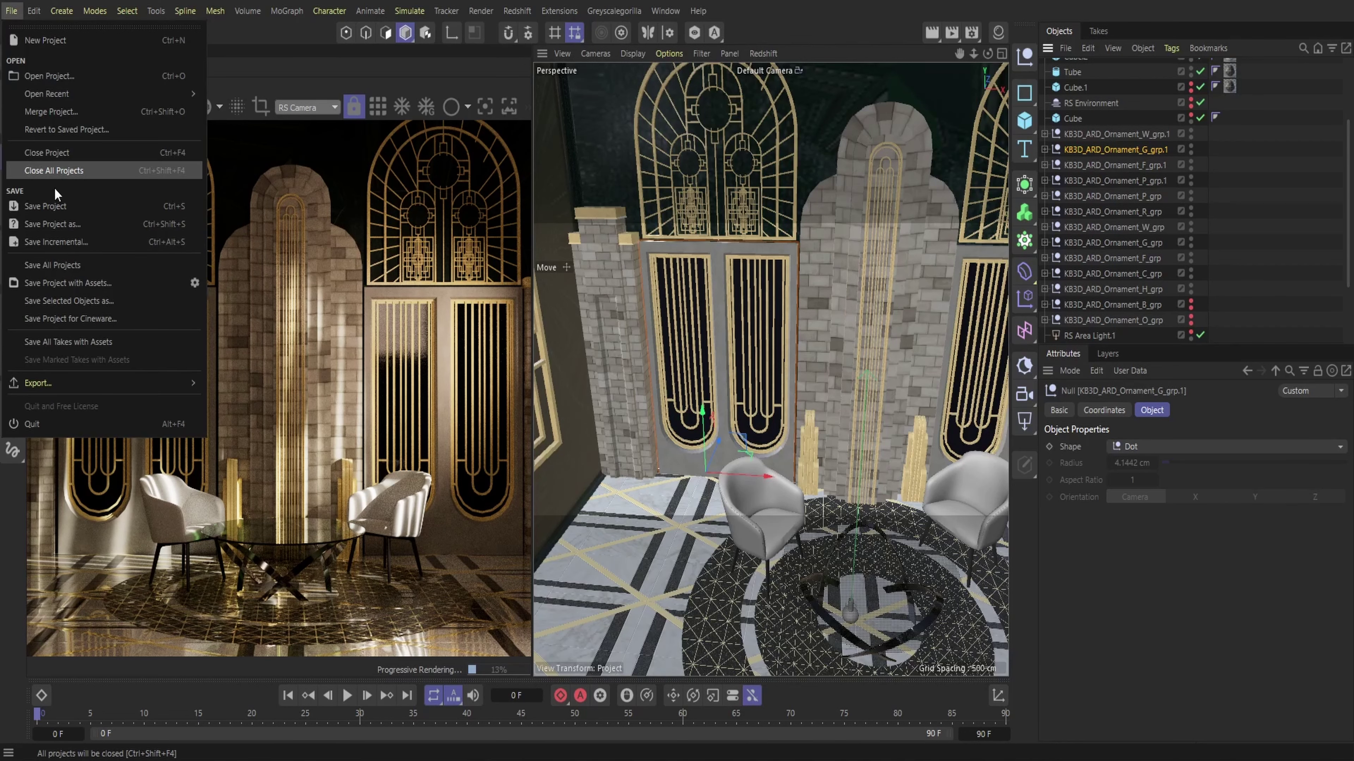
left_click(28, 275)
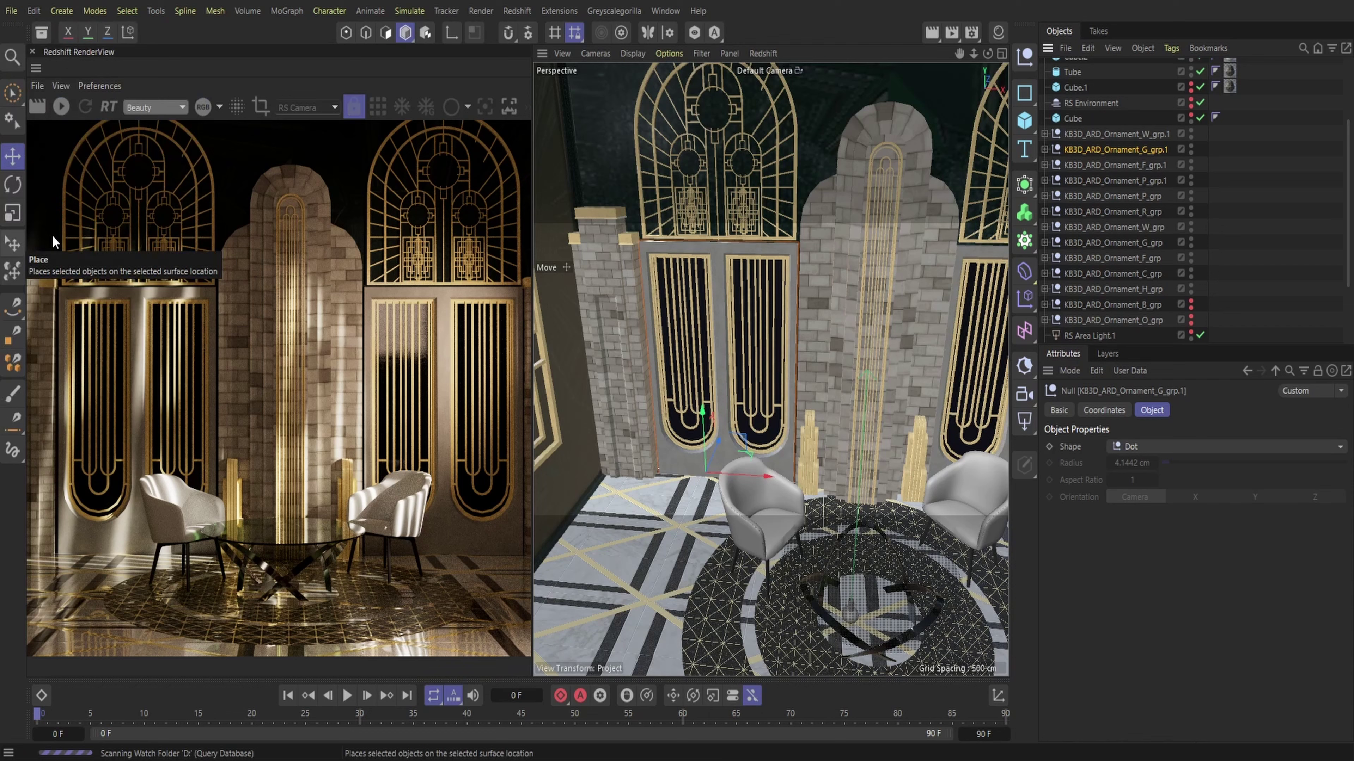
left_click(12, 243)
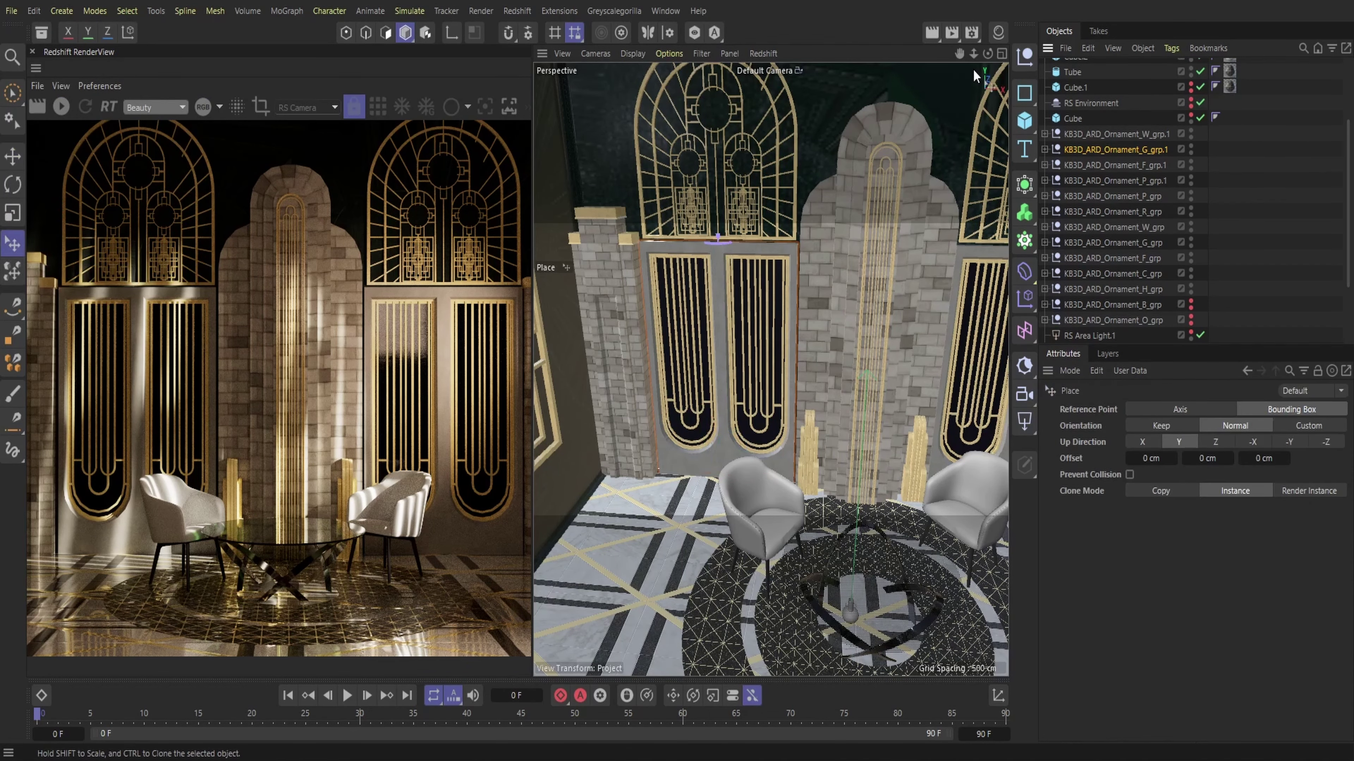
left_click_drag(973, 54, 1013, 144)
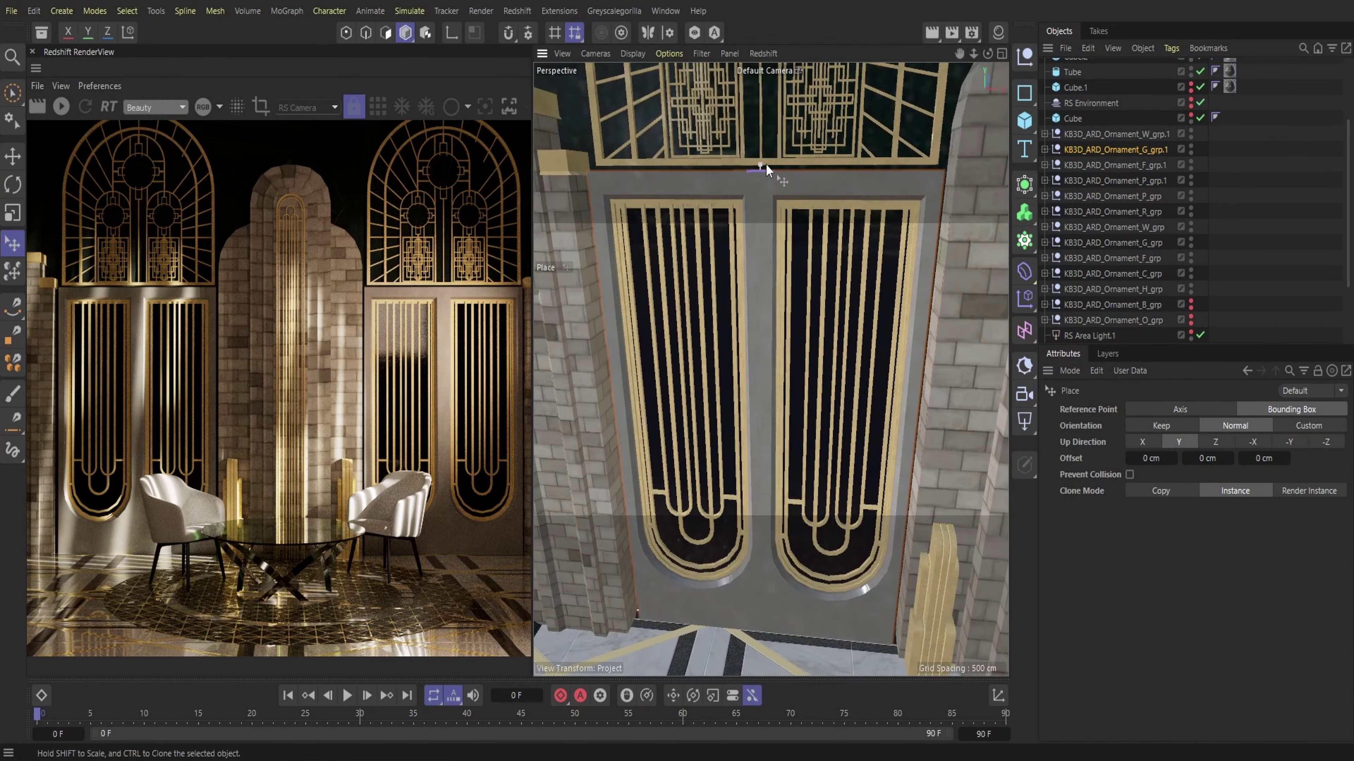
left_click_drag(766, 165, 770, 162)
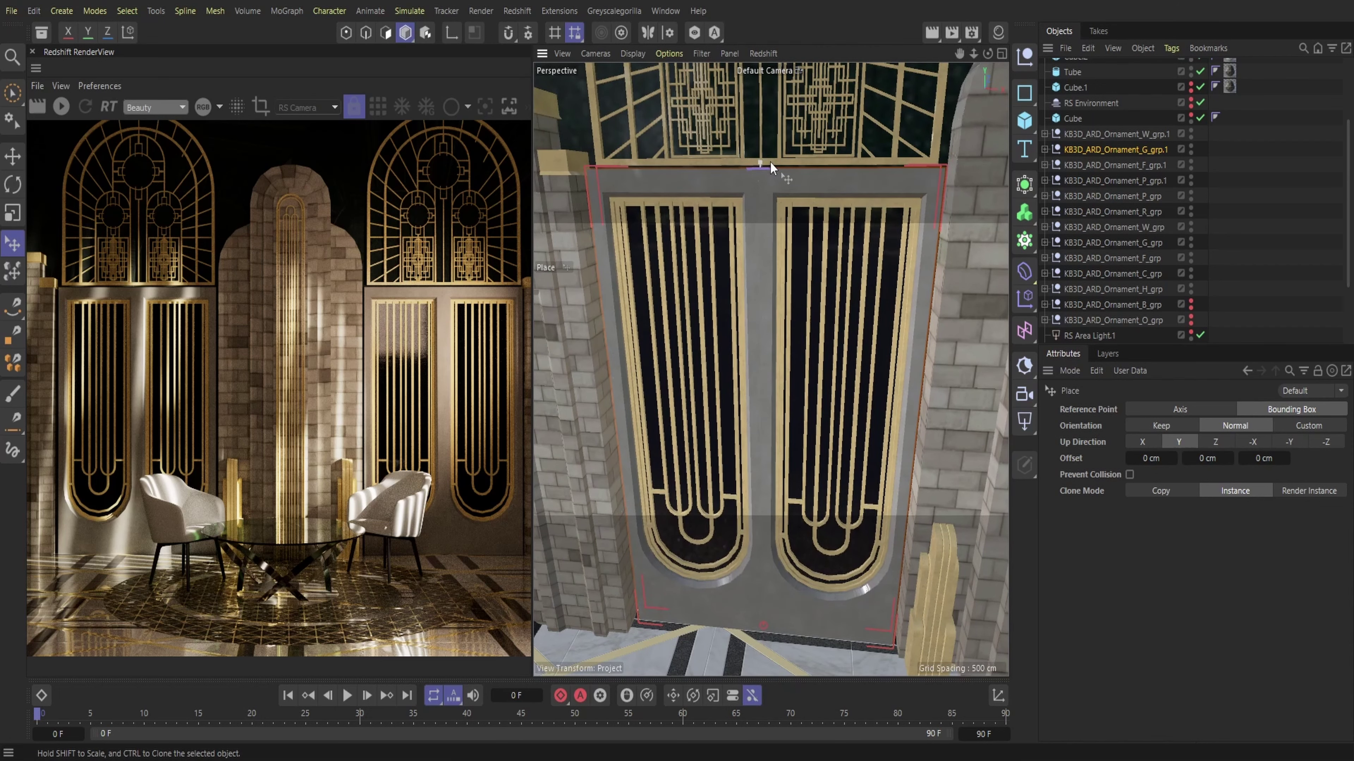
- Enlarge the KB3D_ARD_Ornament_G_grp.1 door panels with the Place tool and shift them down so their upper edge meets the arch
left_click(13, 156)
left_click_drag(744, 619, 748, 617)
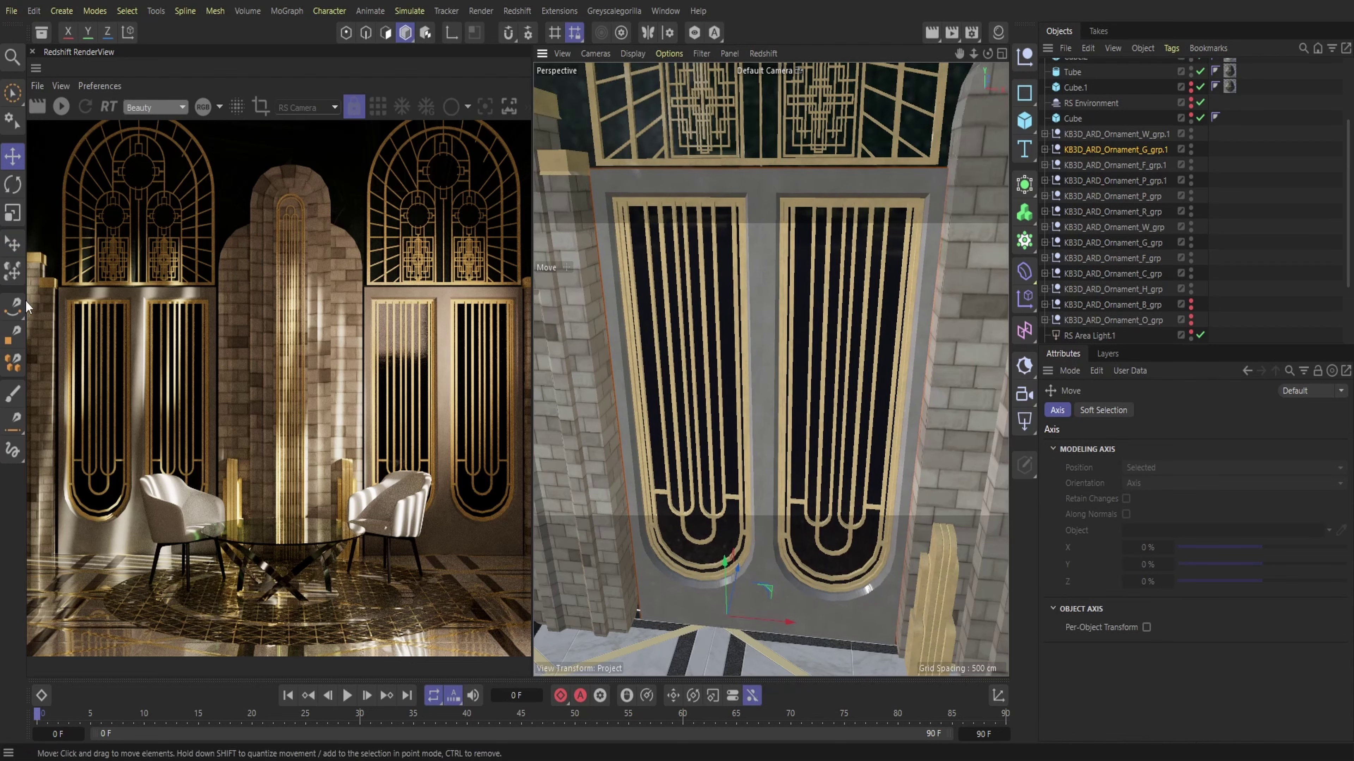
left_click(13, 244)
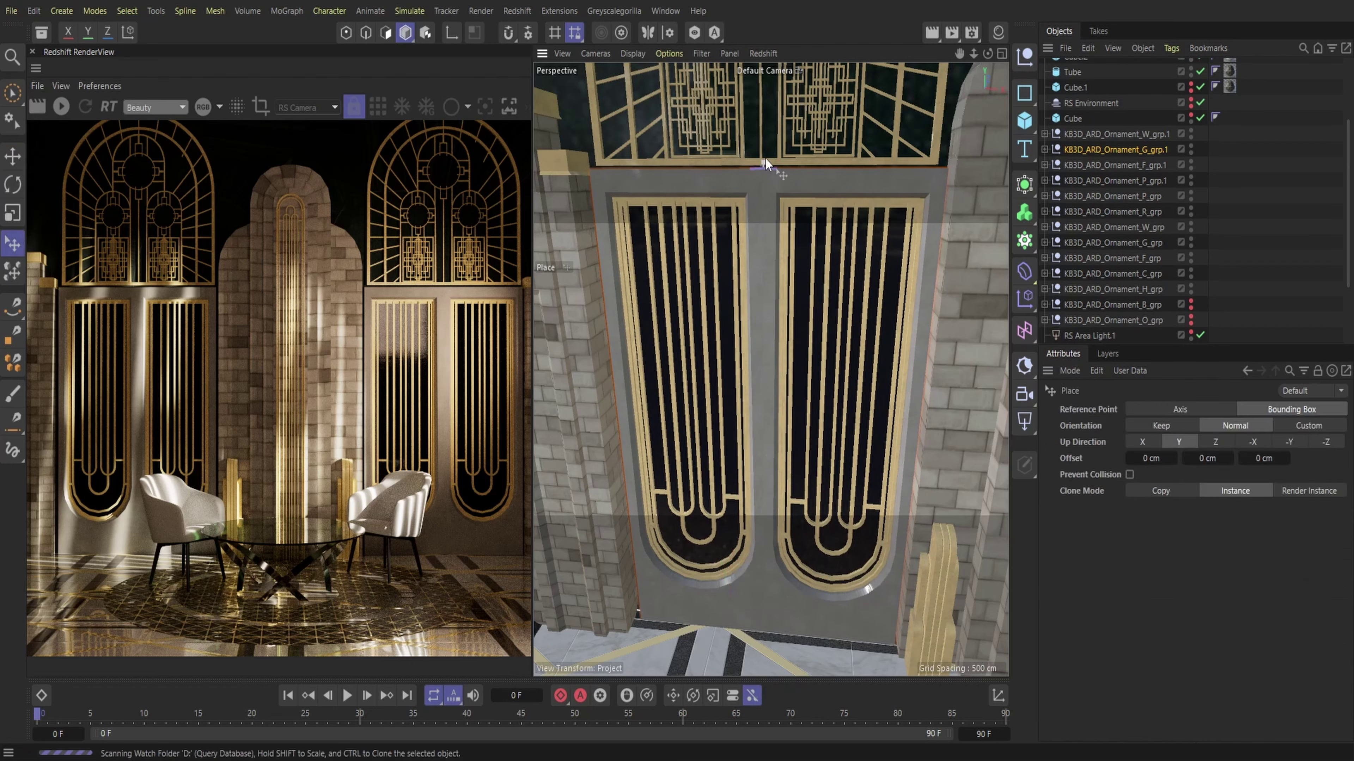
left_click_drag(766, 159, 773, 144)
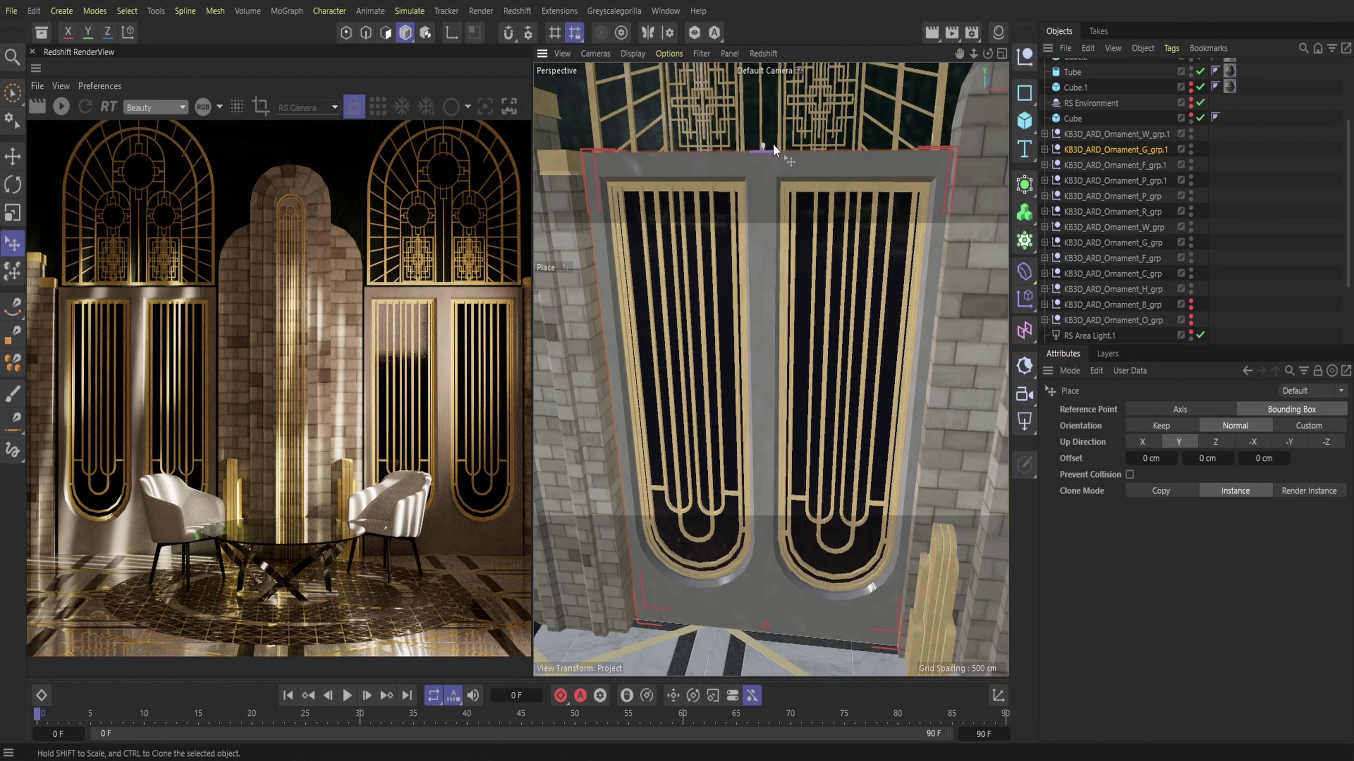
key("e")
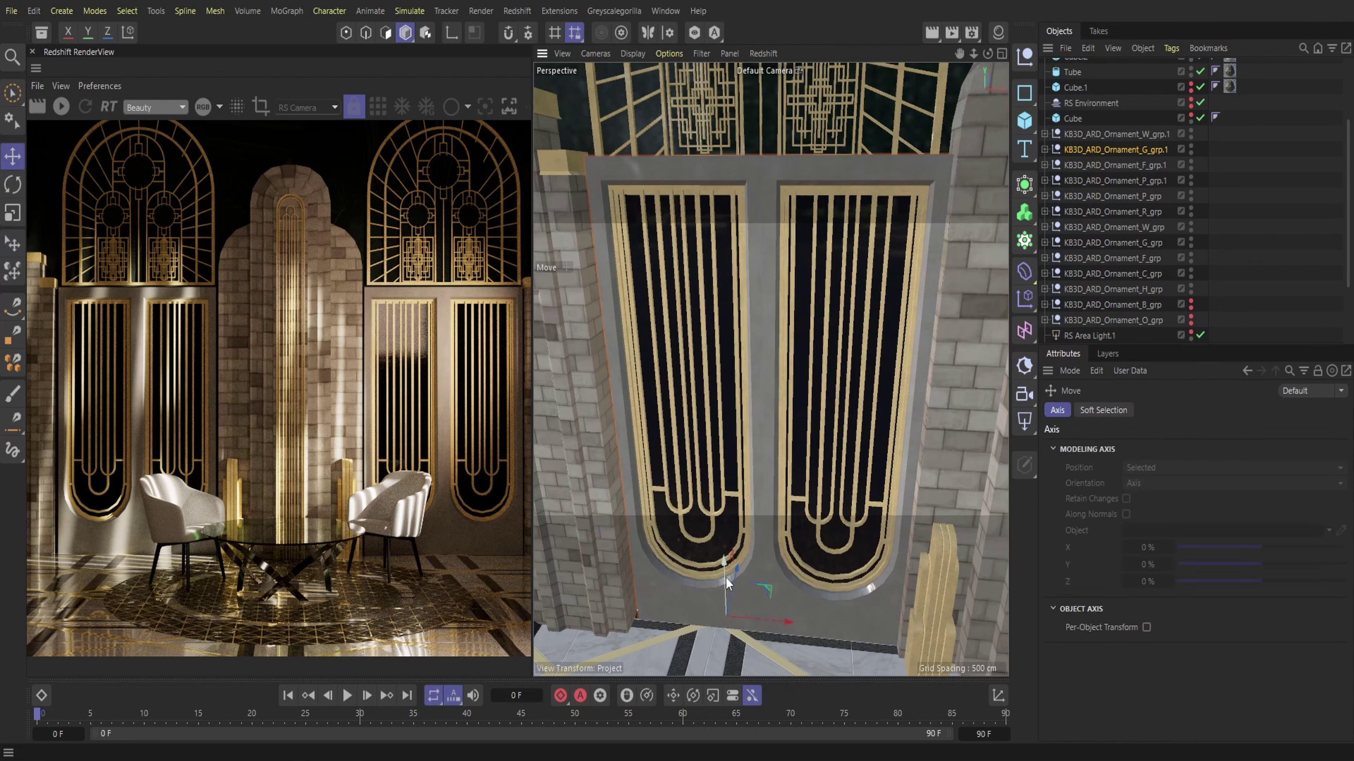
left_click_drag(725, 577, 727, 589)
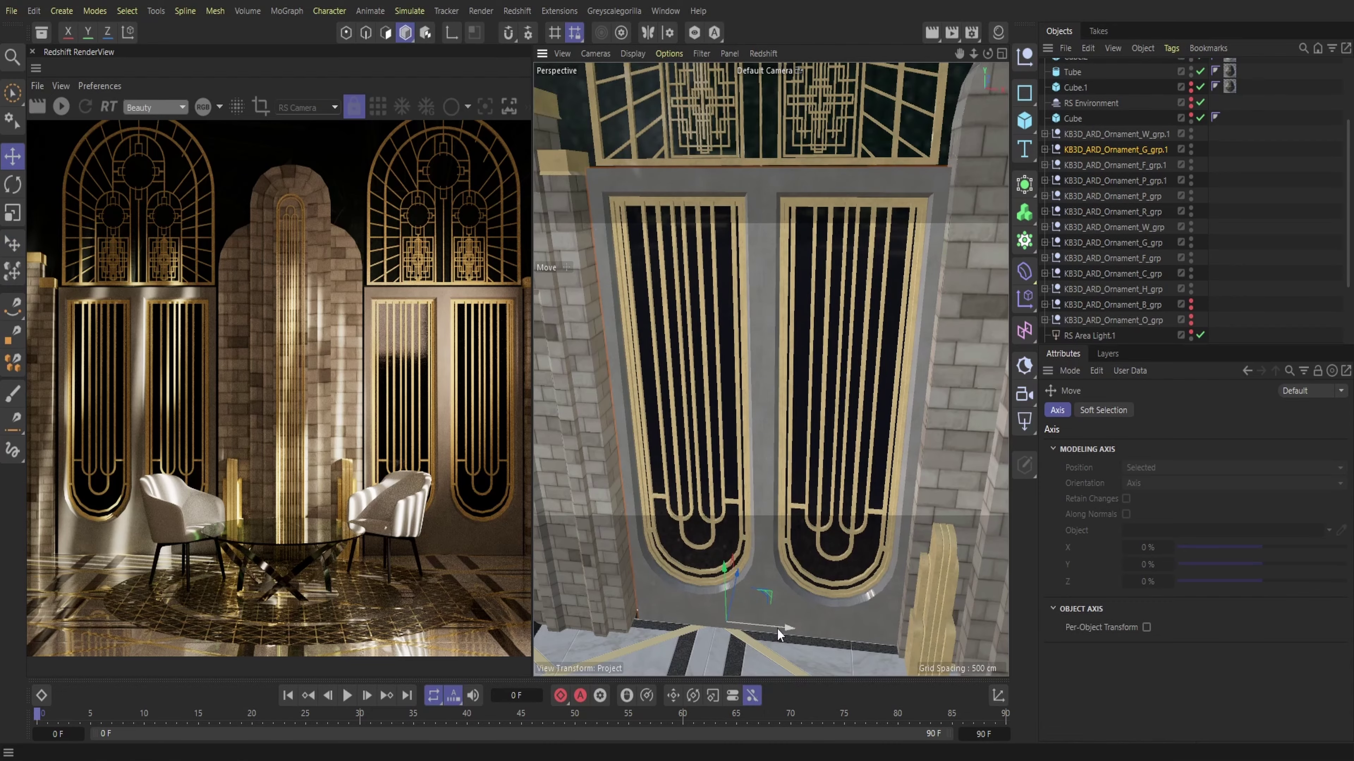
left_click_drag(777, 629, 776, 628)
- Delete the door panels KB3D_ARD_Ornament_G_grp and the arch KB3D_ARD_Ornament_F_grp on the right side of the central pillar
left_click_drag(987, 53, 850, 23)
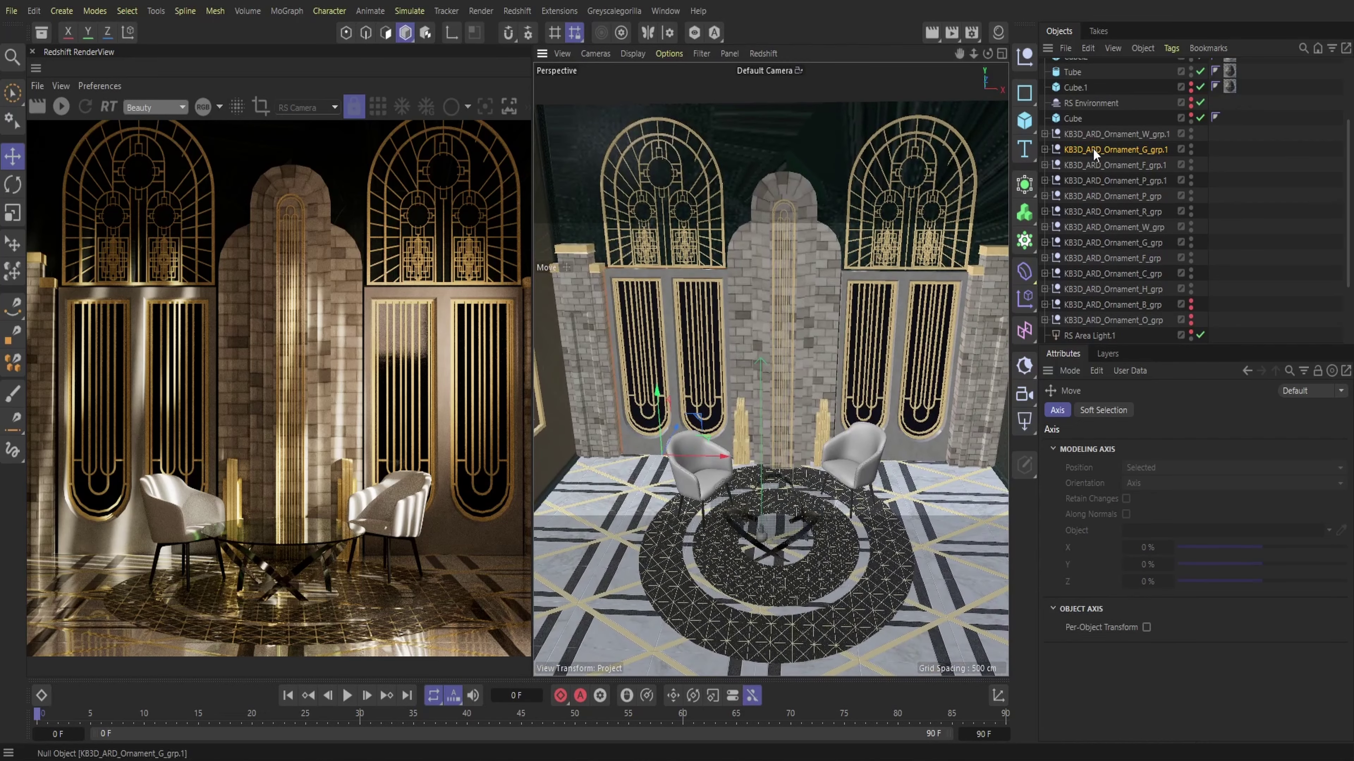
left_click(905, 278)
left_click(1089, 242)
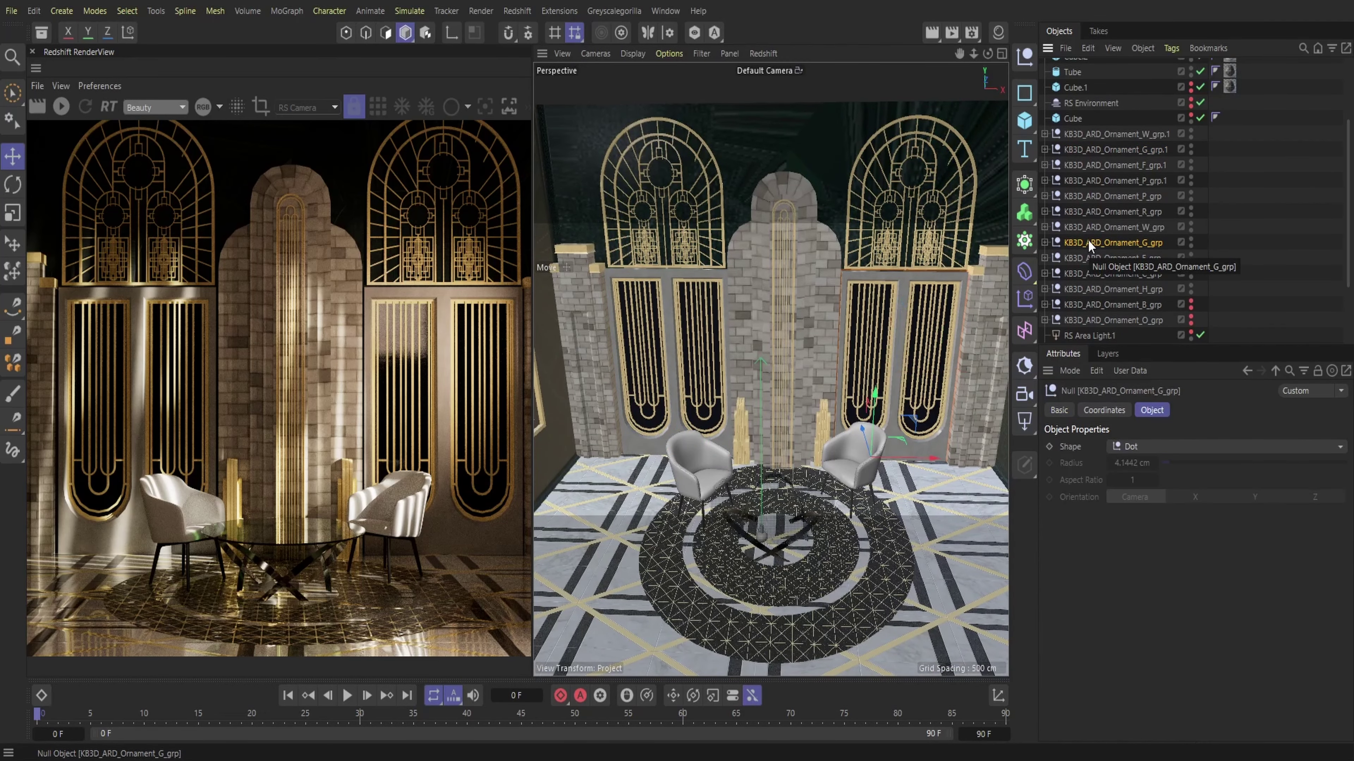
key("Delete")
left_click(969, 182)
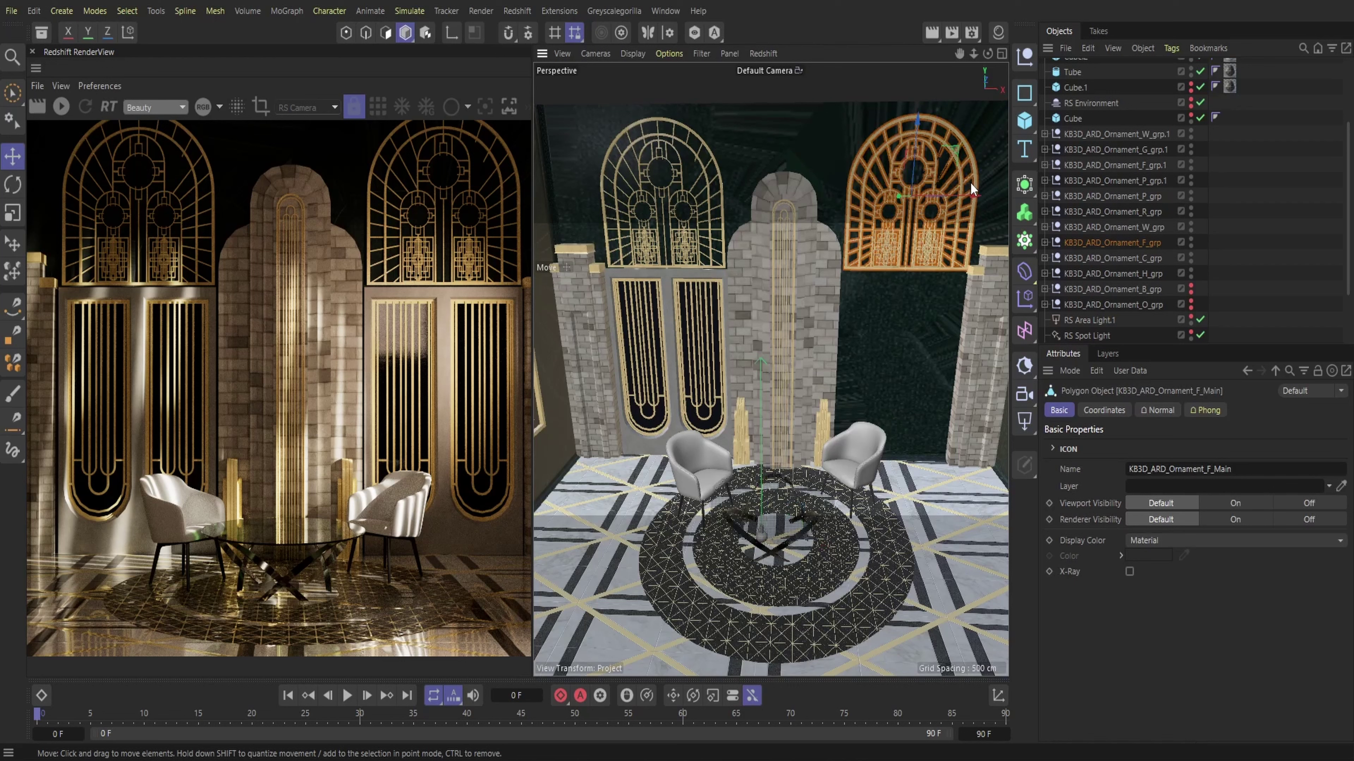
left_click(1126, 243)
key("Delete")
- Duplicate KB3D_ARD_Ornament_G_grp.1 and KB3D_ARD_Ornament_F_grp.1 together and move the copies along X into the gap right of the central pillar
left_click(667, 284)
left_click(1127, 152)
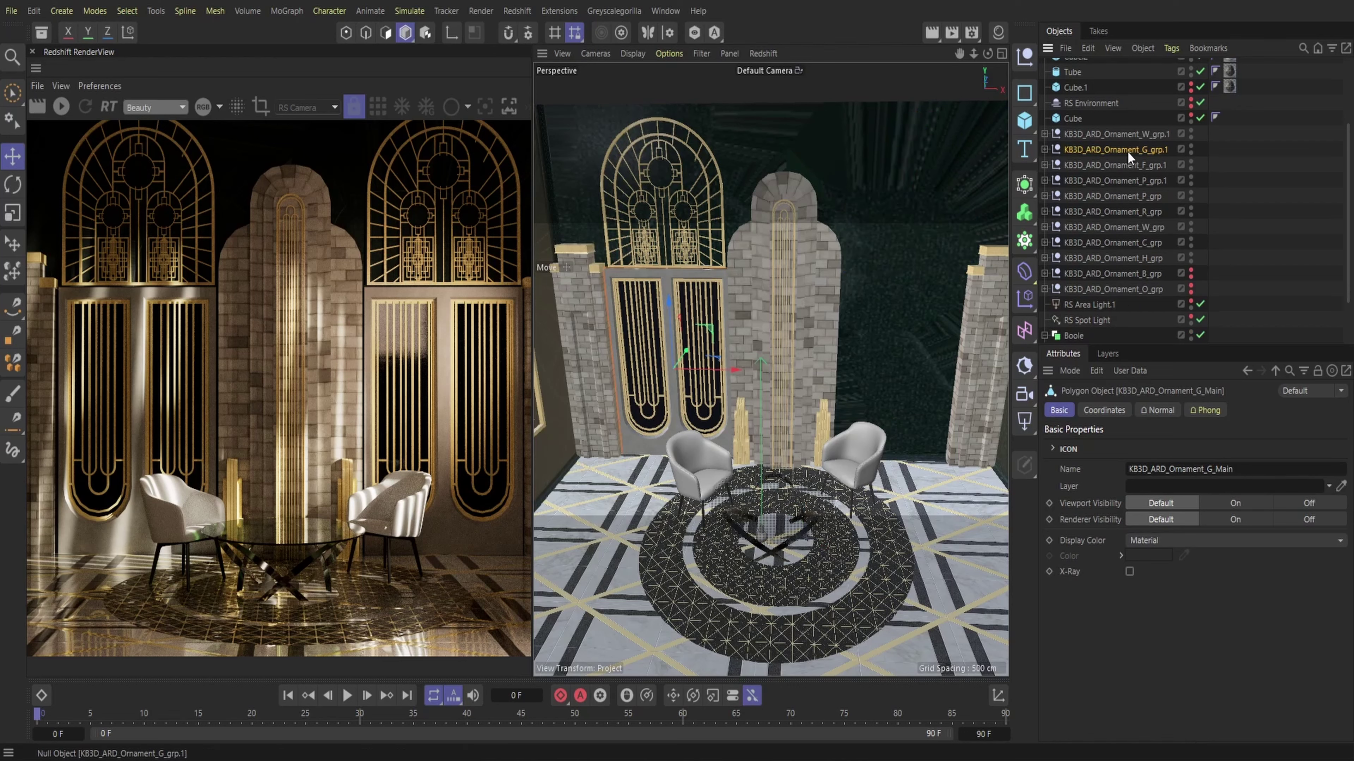
left_click(722, 209)
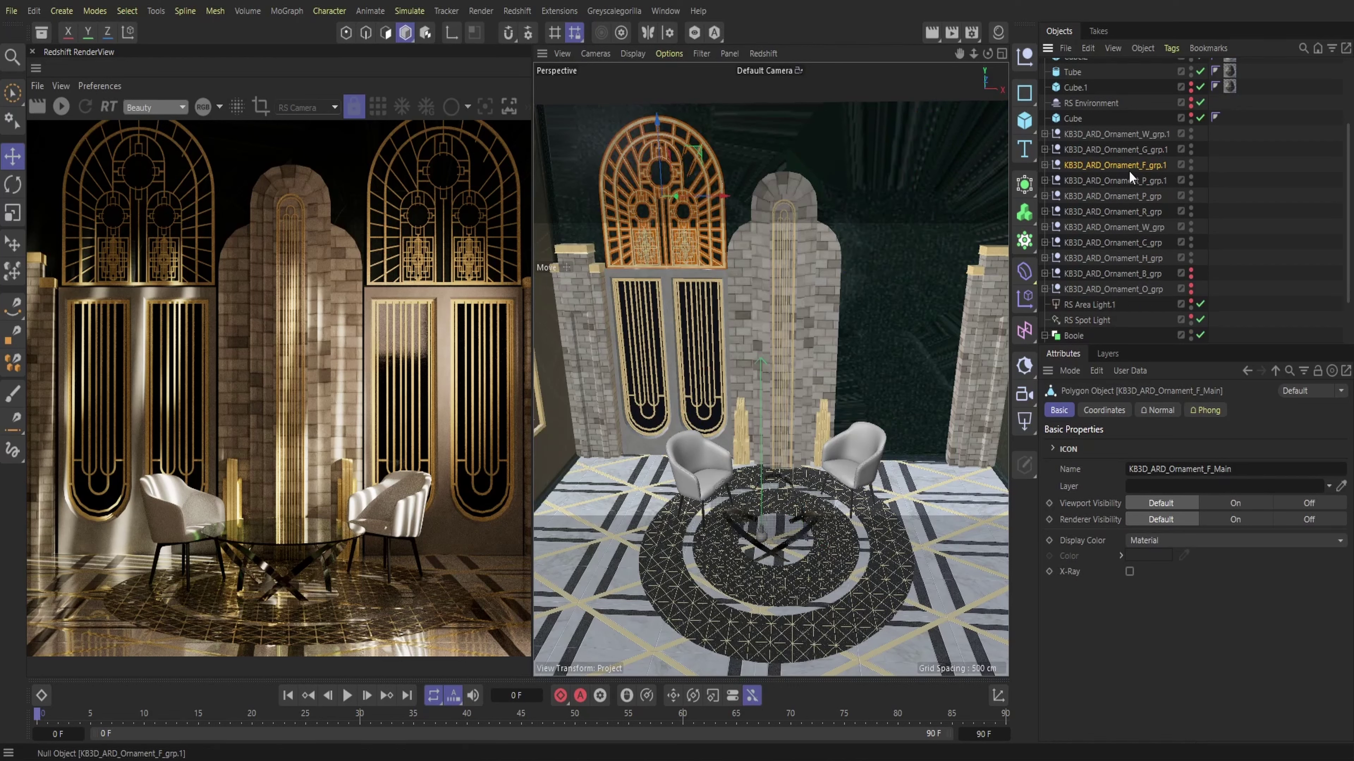
left_click(1129, 170)
left_click(1145, 149, "ctrl")
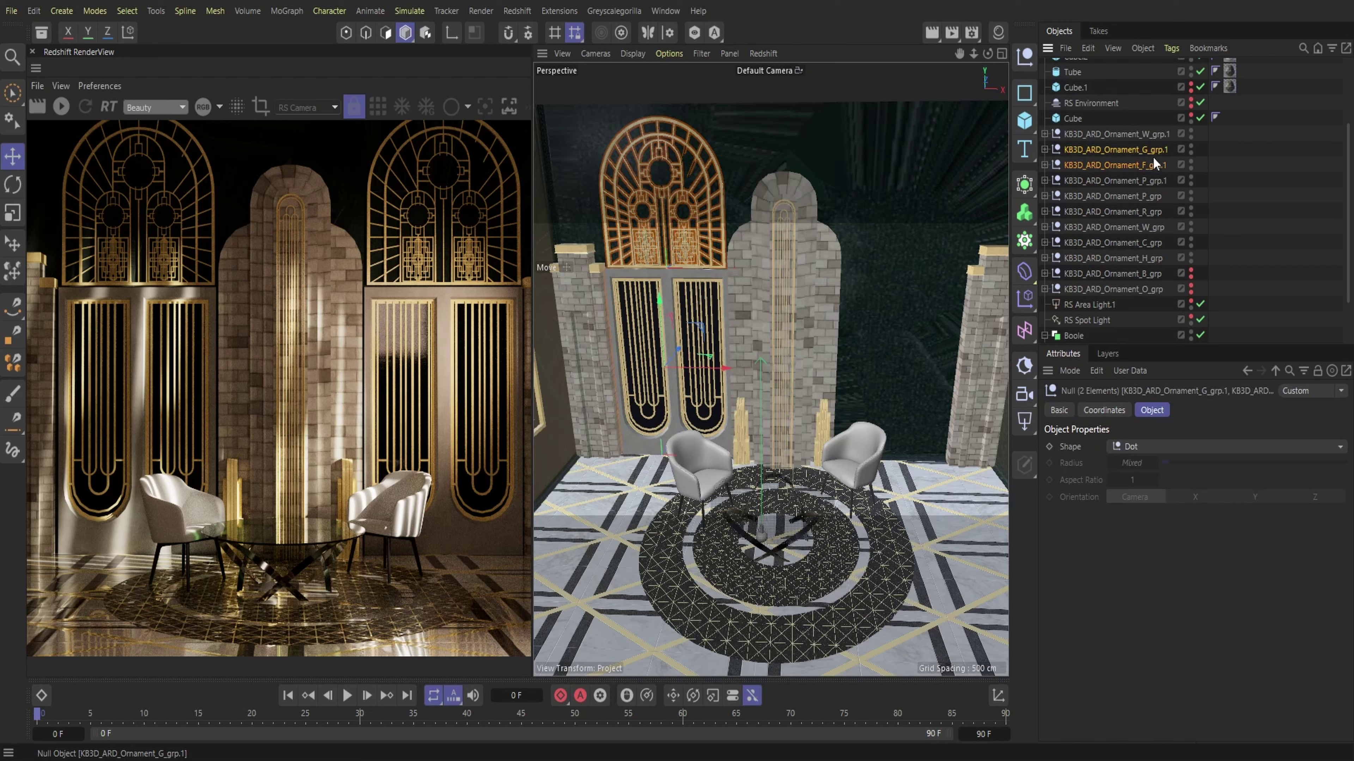
left_click(1093, 49)
left_click(1117, 110)
left_click(1088, 49)
left_click(1116, 134)
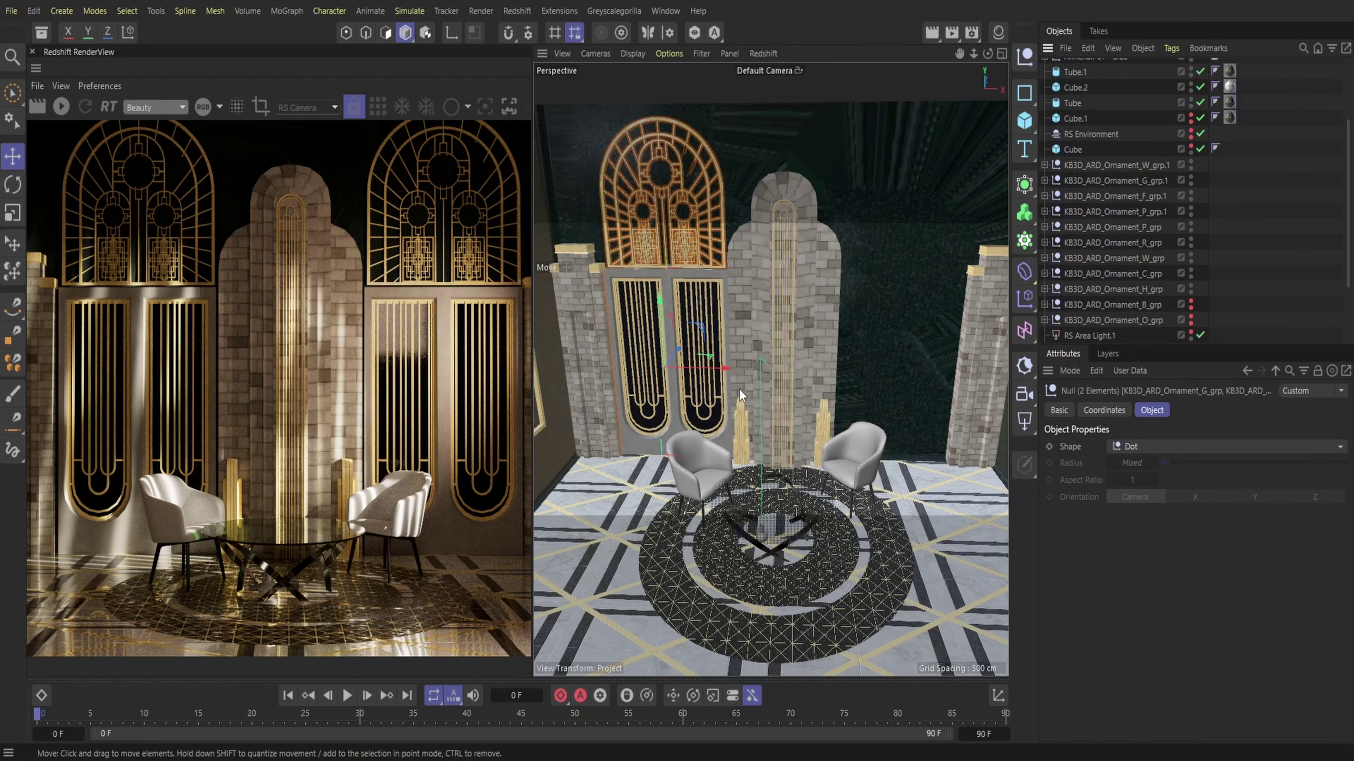
left_click_drag(738, 368, 947, 391)
- Add a Redshift Object tag to the Curve Cove inside the Boole
left_click_drag(959, 53, 885, 11)
middle_click_drag(797, 127, 842, 158, "alt")
left_click(842, 160)
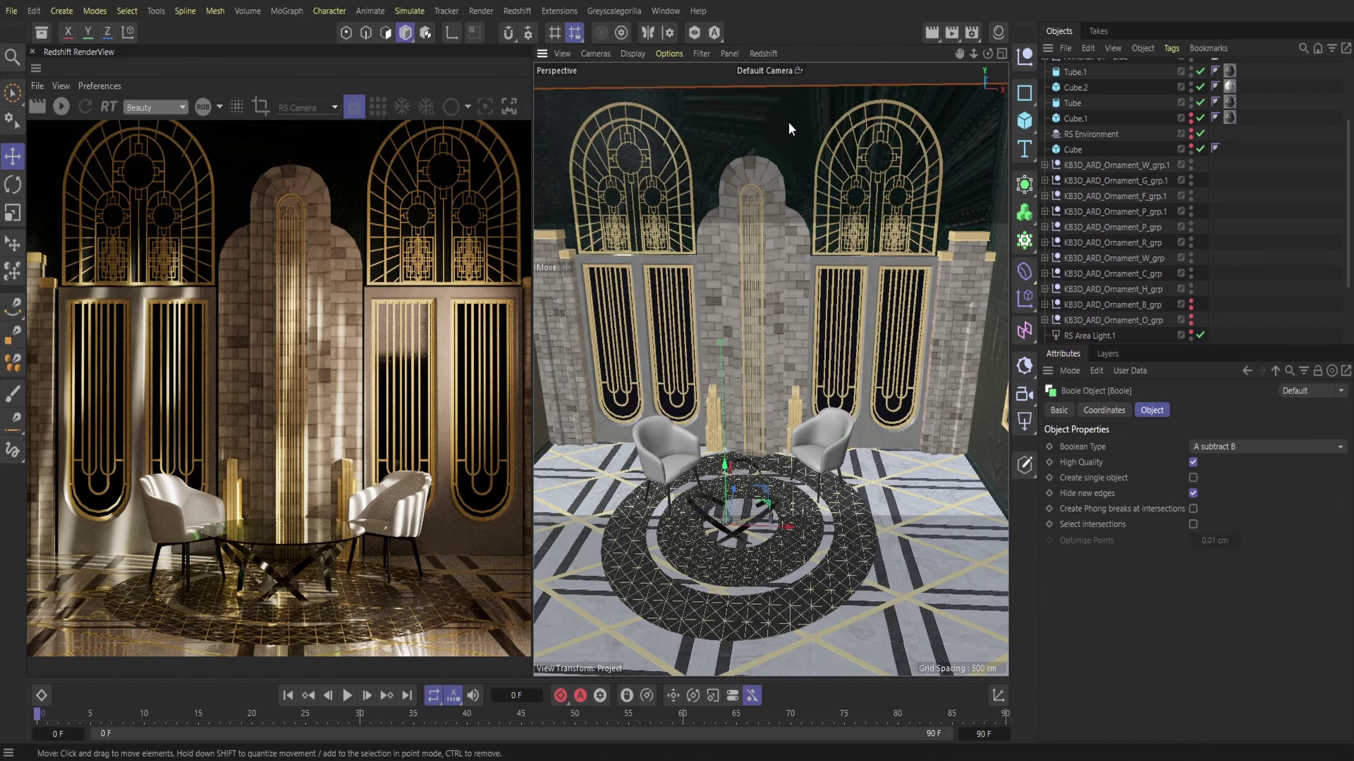
scroll(1198, 311, "down", 3)
left_click(1085, 292)
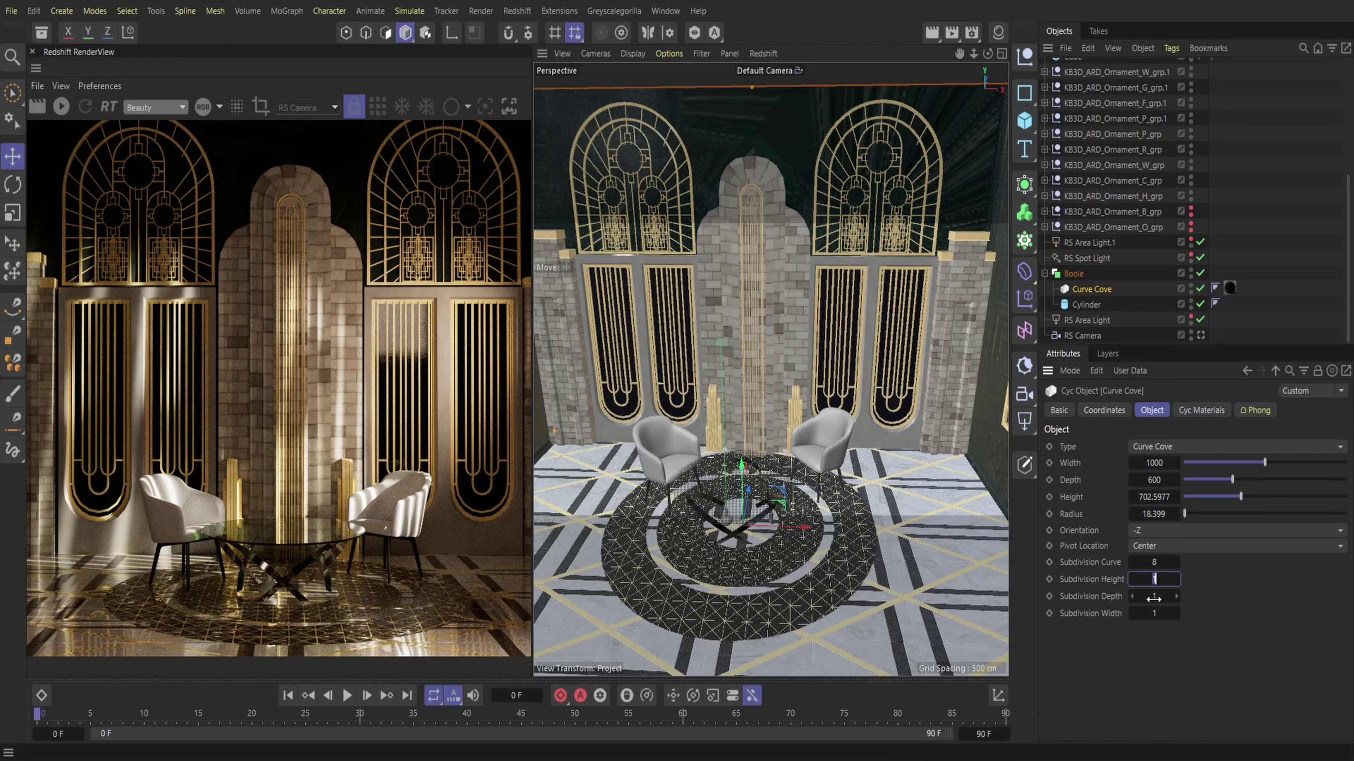
right_click(1098, 289)
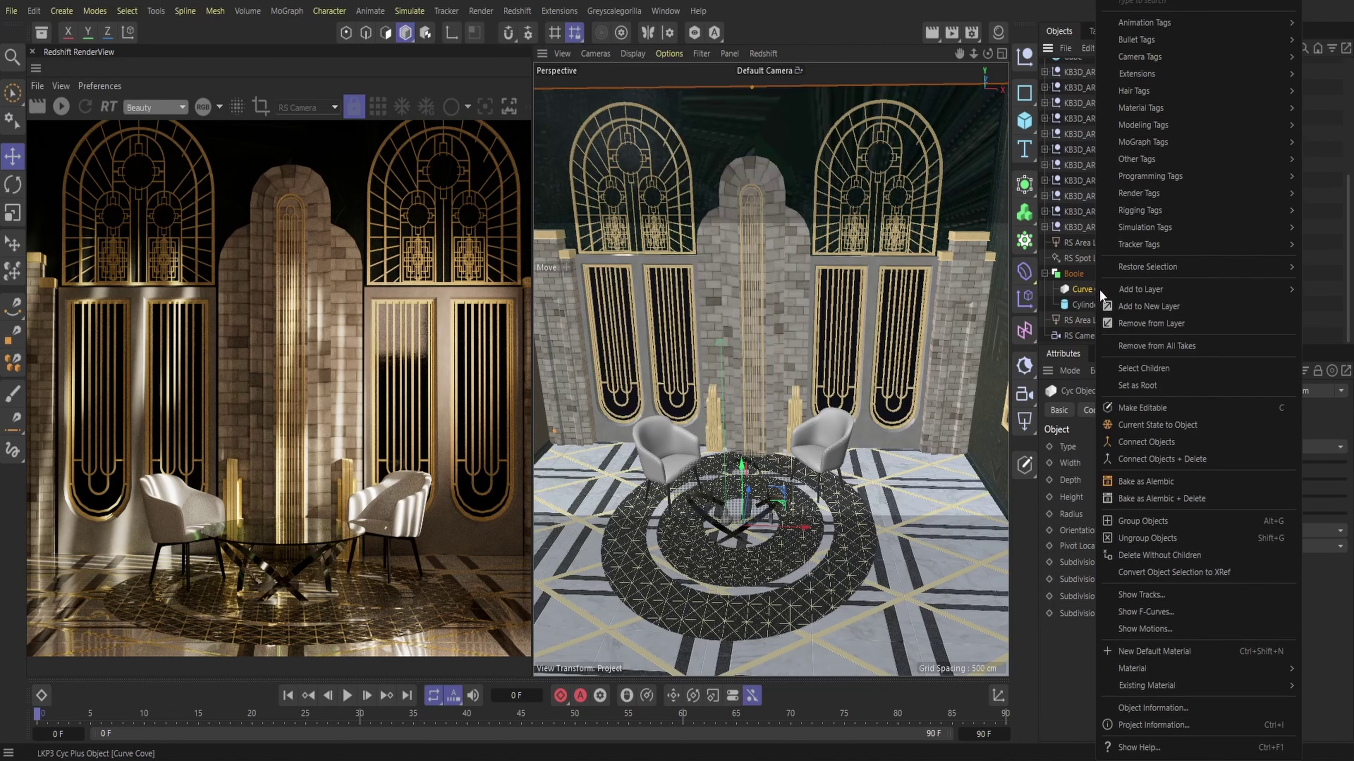
mouse_move(1137, 206)
left_click(1073, 237)
- Override the Curve Cove's Redshift geometry settings and enable both Tessellation and Displacement
left_click(1146, 410)
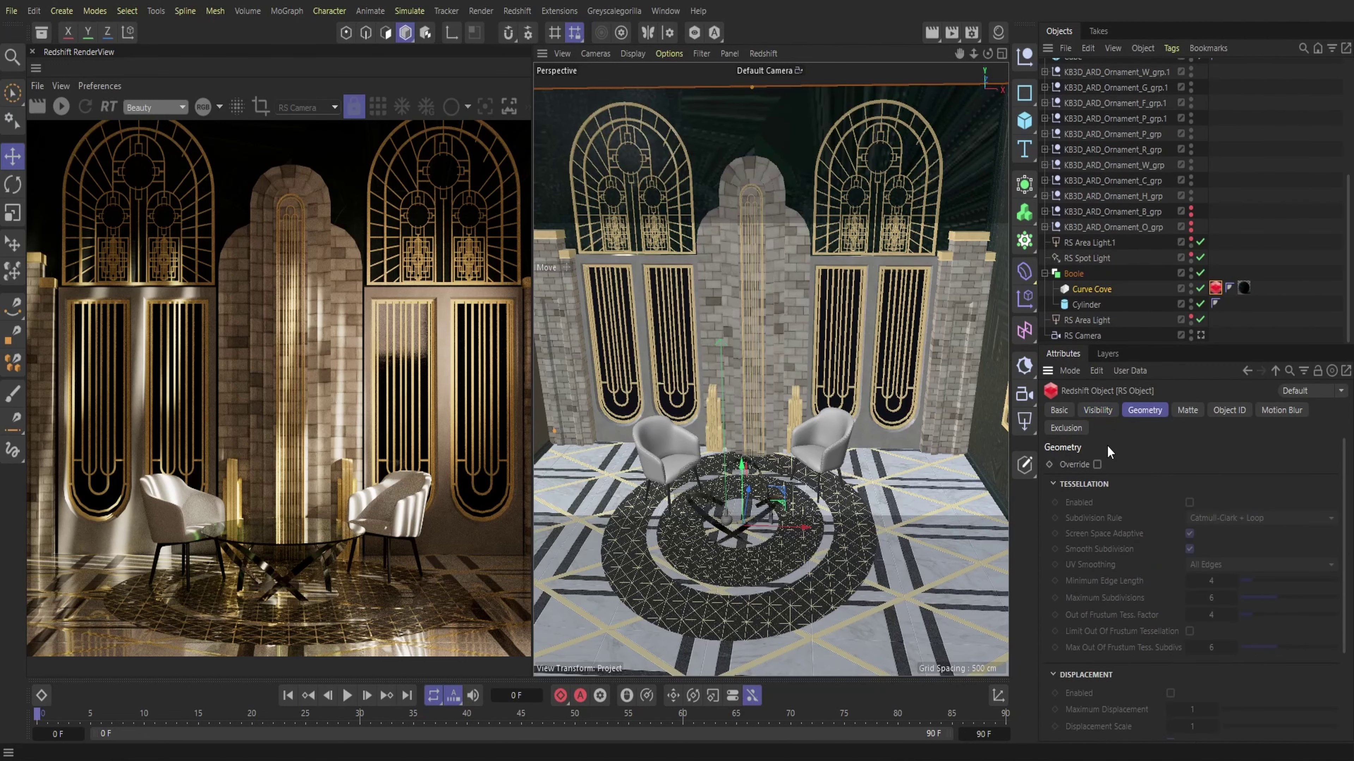
left_click(1189, 503)
left_click(1170, 693)
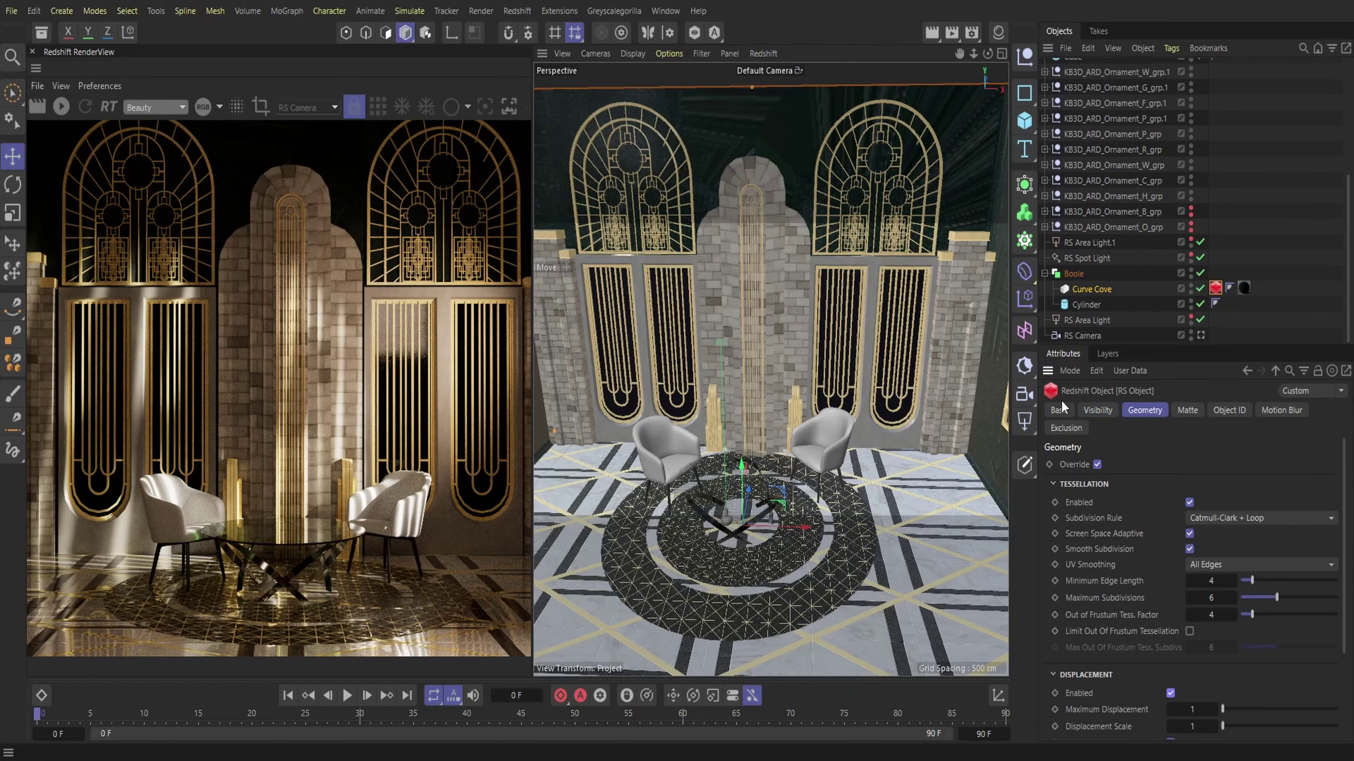
- Add Champagne Glass 01 to the scene from the Redshift models in the asset library
mouse_move(989, 53)
left_mouse_down()
mouse_move(988, 24)
mouse_move(1002, 52)
mouse_move(968, 10)
mouse_move(961, 55)
mouse_move(992, 52)
left_mouse_up()
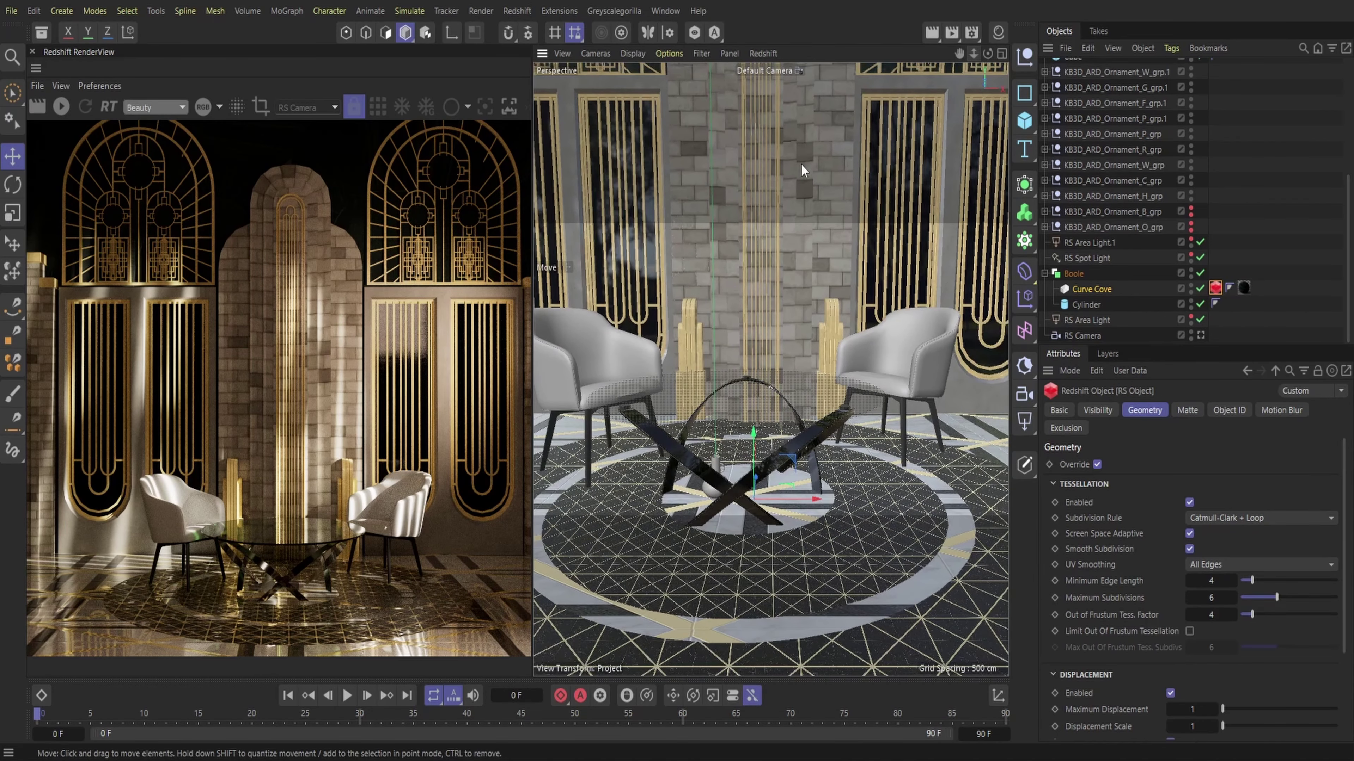
left_click(41, 33)
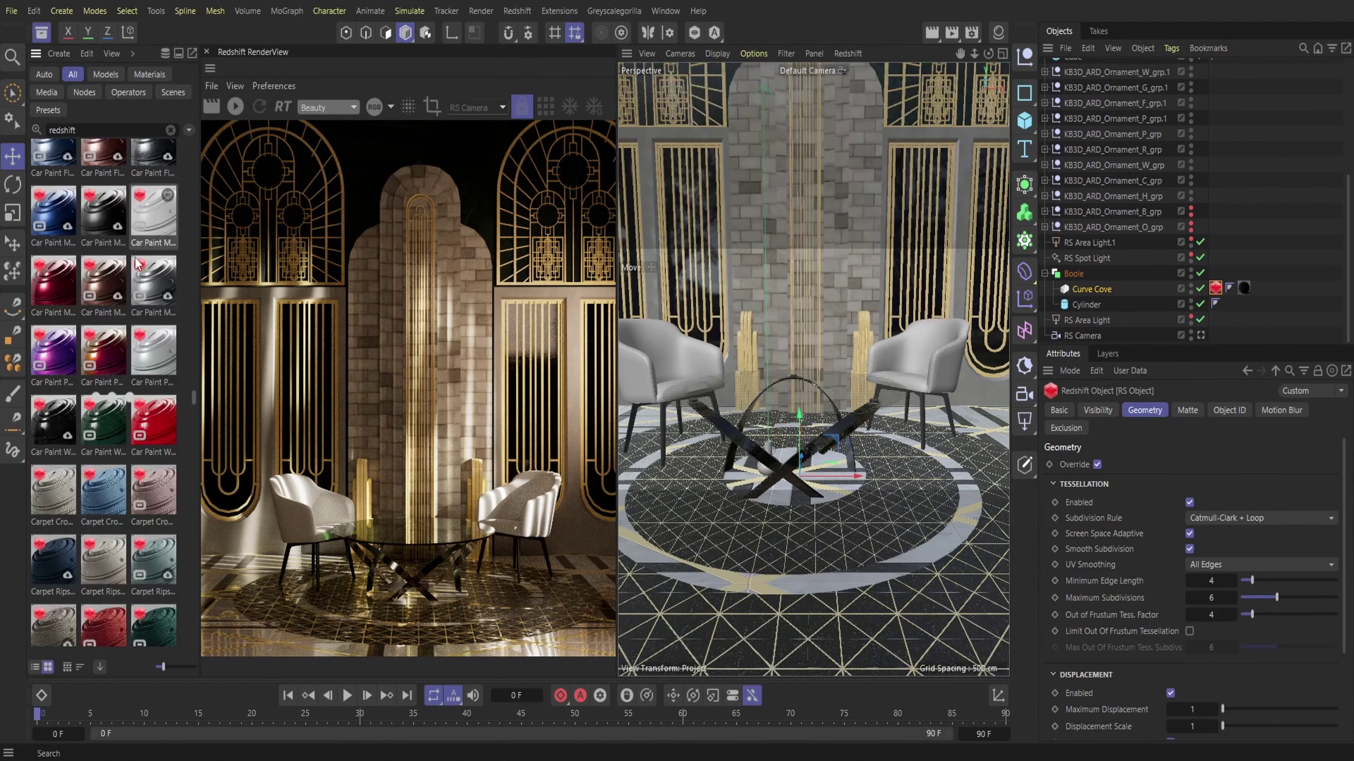
scroll(147, 373, "up", 10)
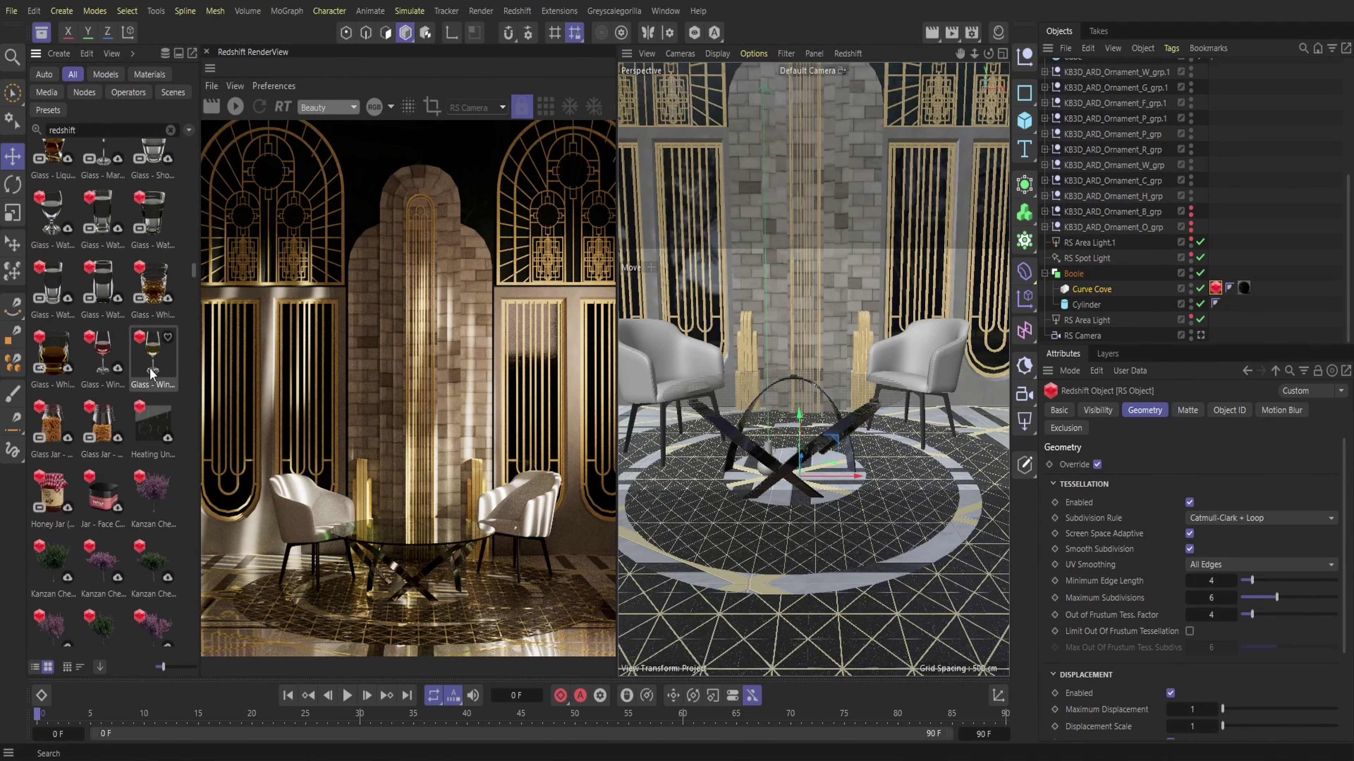
scroll(149, 368, "up", 3)
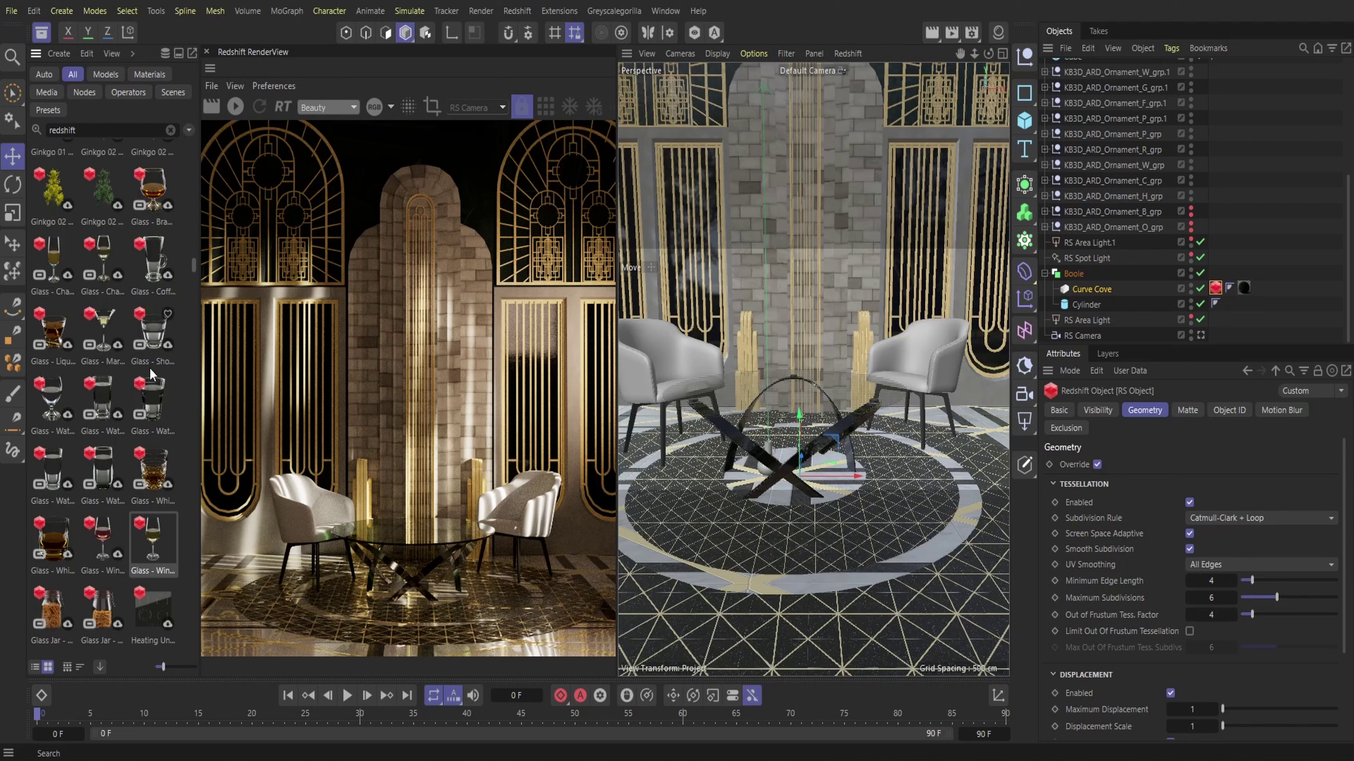
double_click(53, 267)
- Add Wine Bottle 02 to the scene from the Redshift models in the asset library
scroll(146, 336, "up", 6)
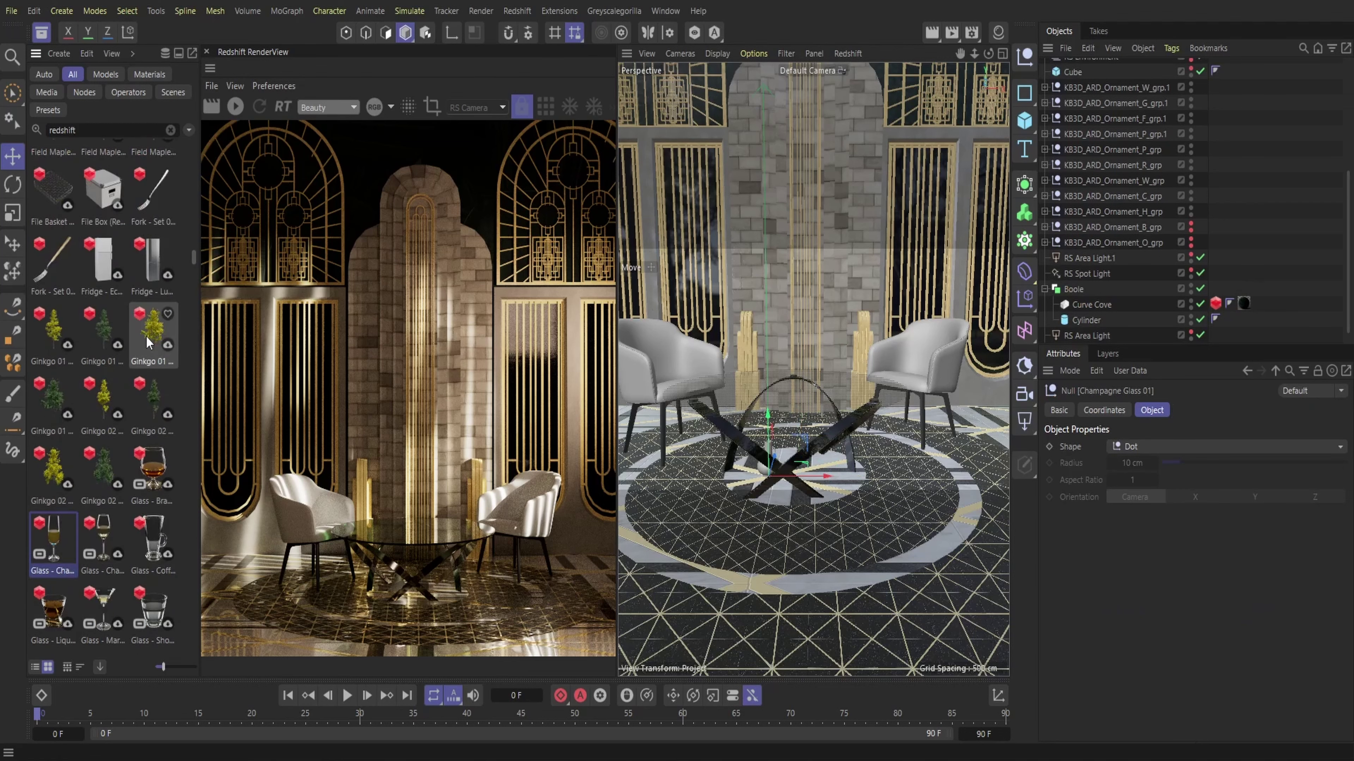
scroll(143, 337, "up", 6)
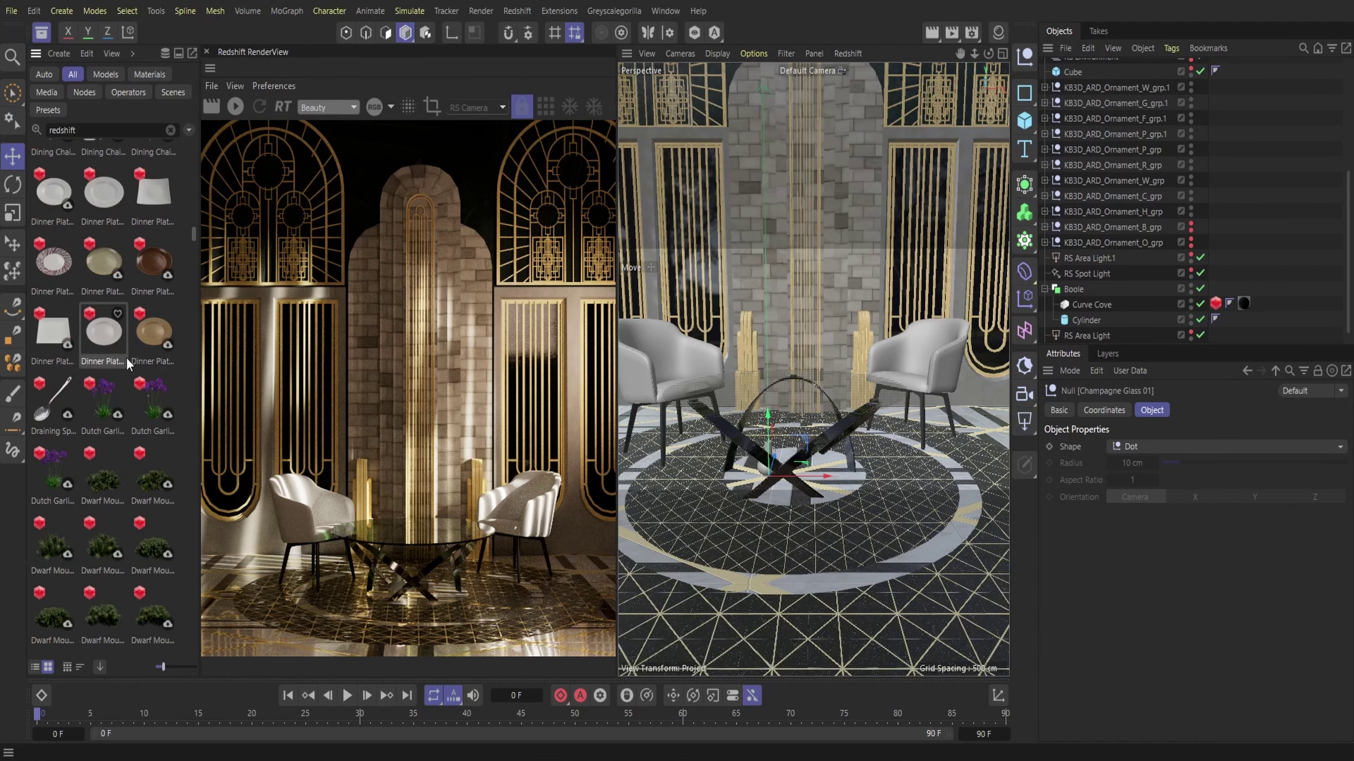
scroll(125, 358, "up", 6)
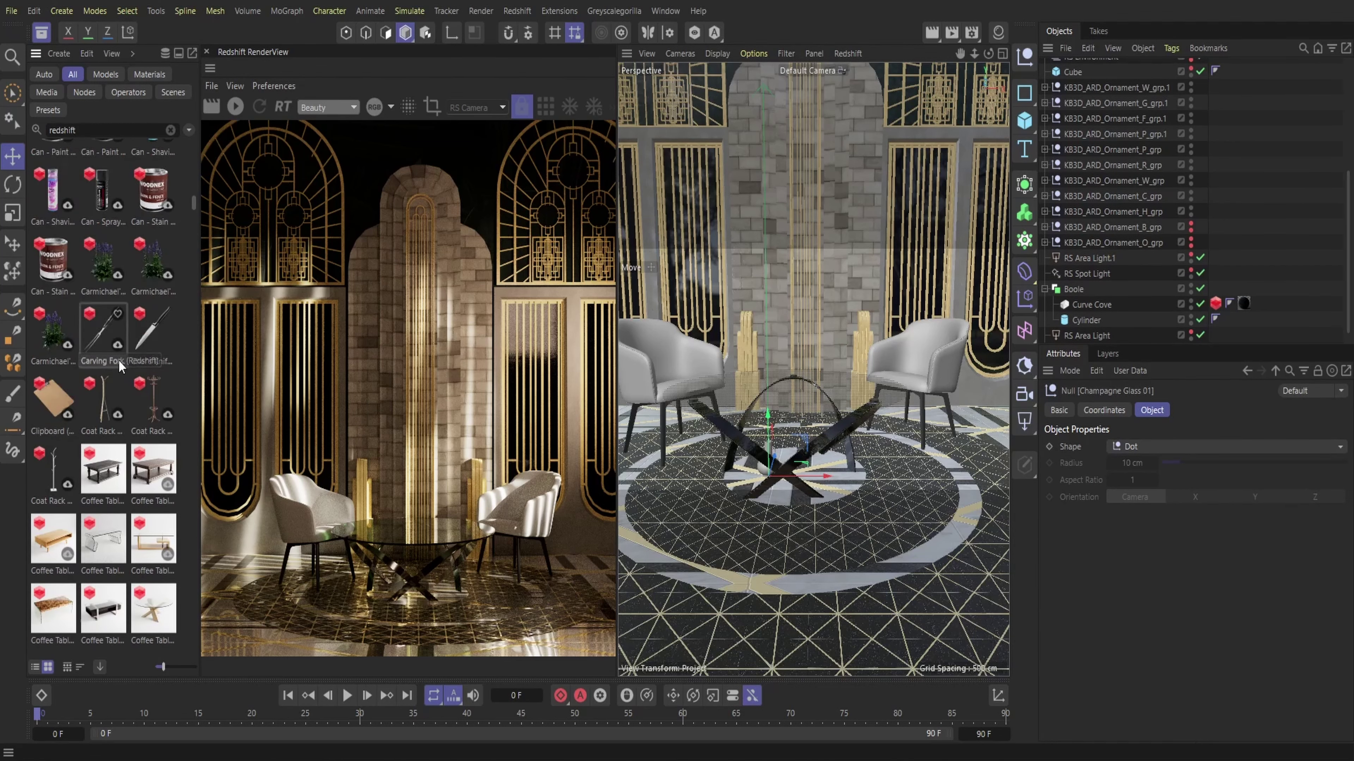
scroll(107, 201, "up", 6)
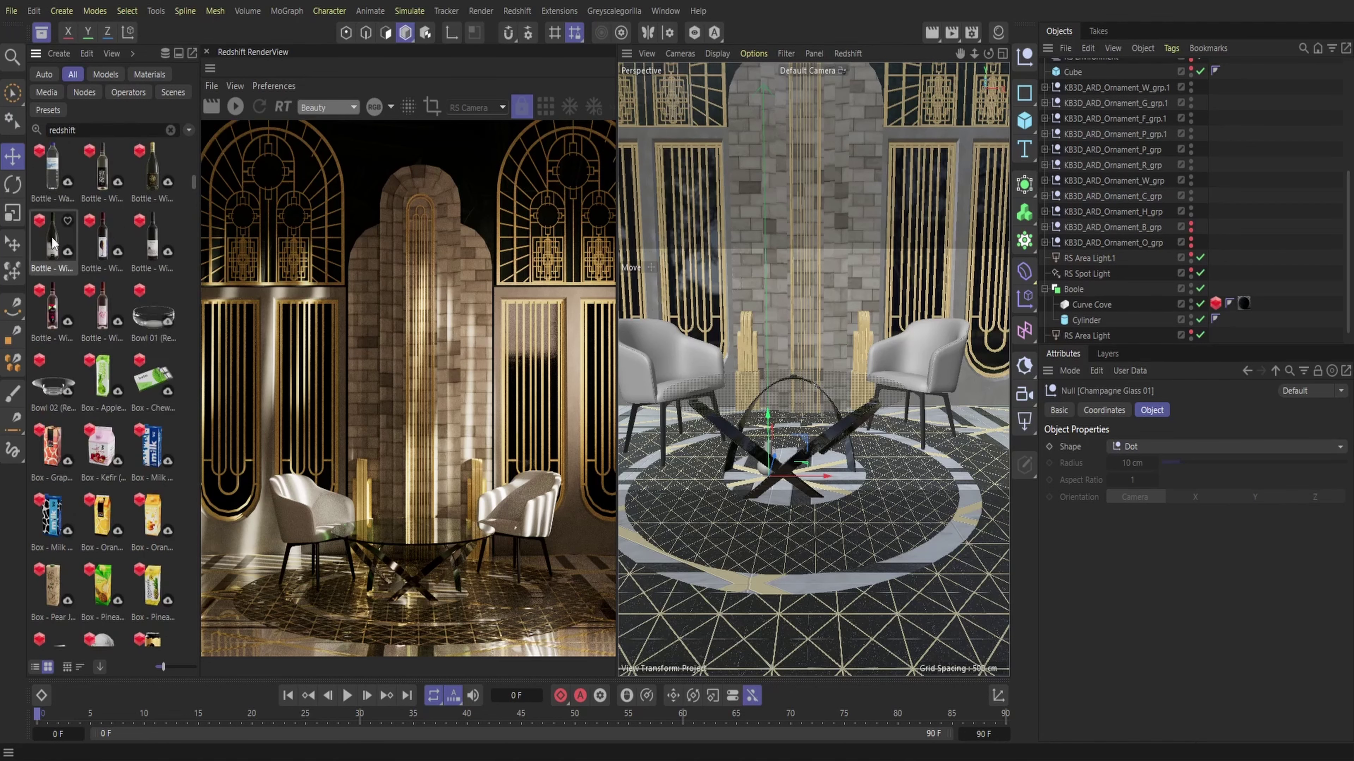
double_click(152, 176)
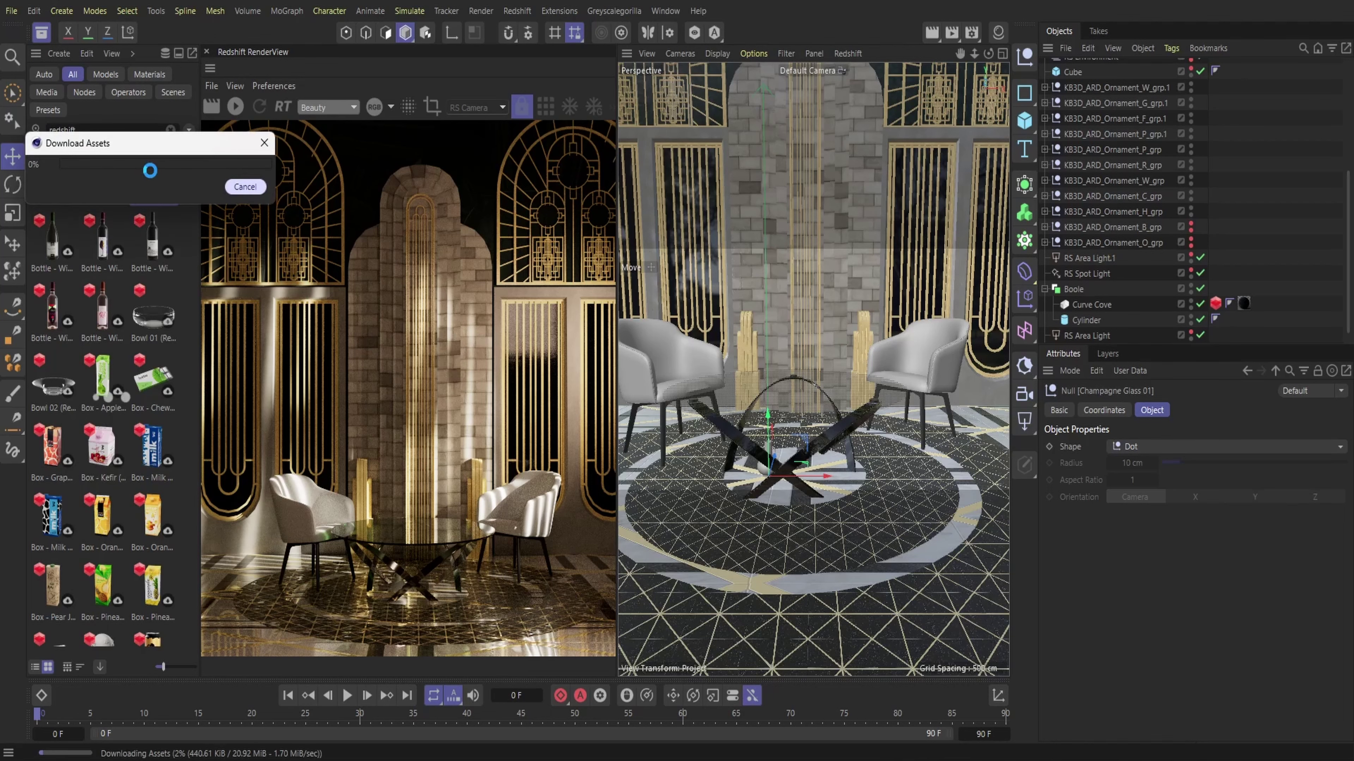
scroll(1119, 123, "up", 5)
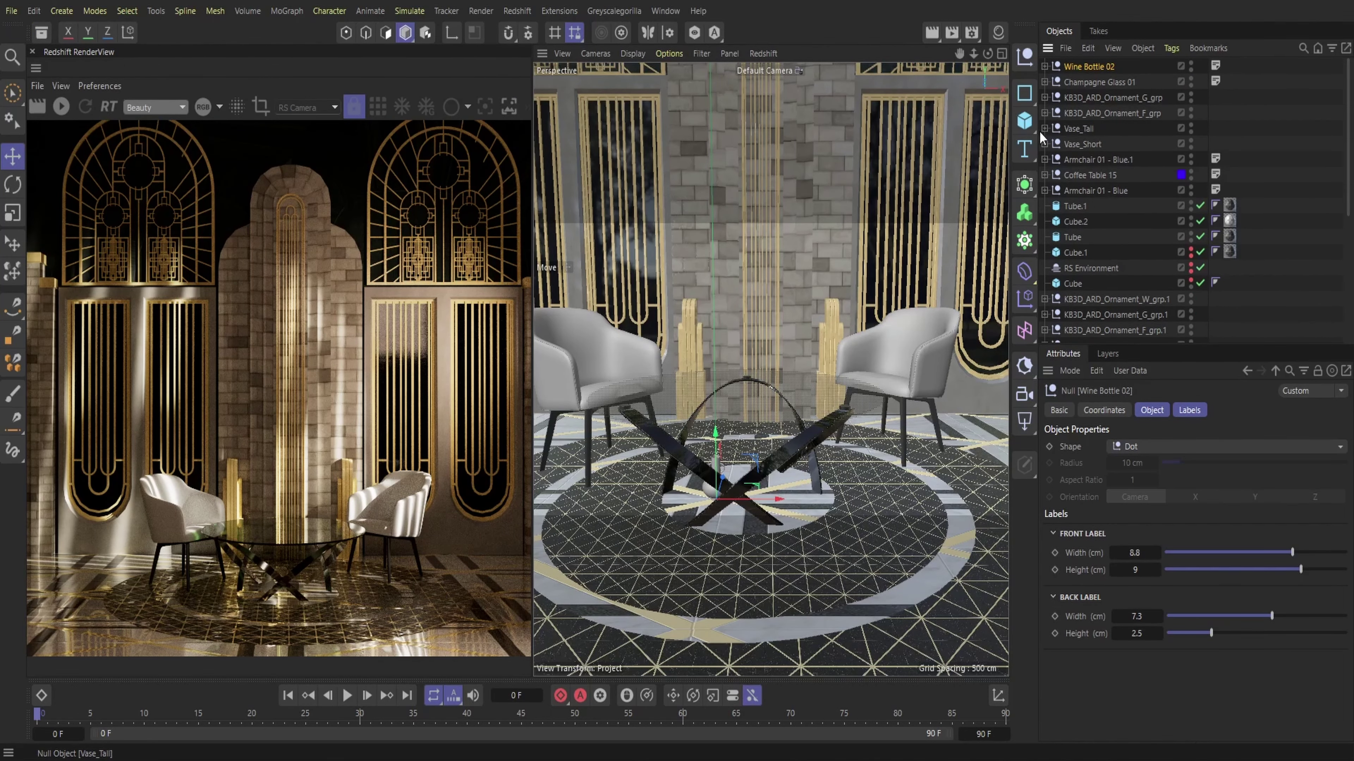
- Move the vase over beside the left armchair and delete the Vase_Short object
left_click_drag(974, 54, 976, 107)
left_click(1086, 144)
left_click_drag(826, 464, 649, 438)
left_click(1082, 129)
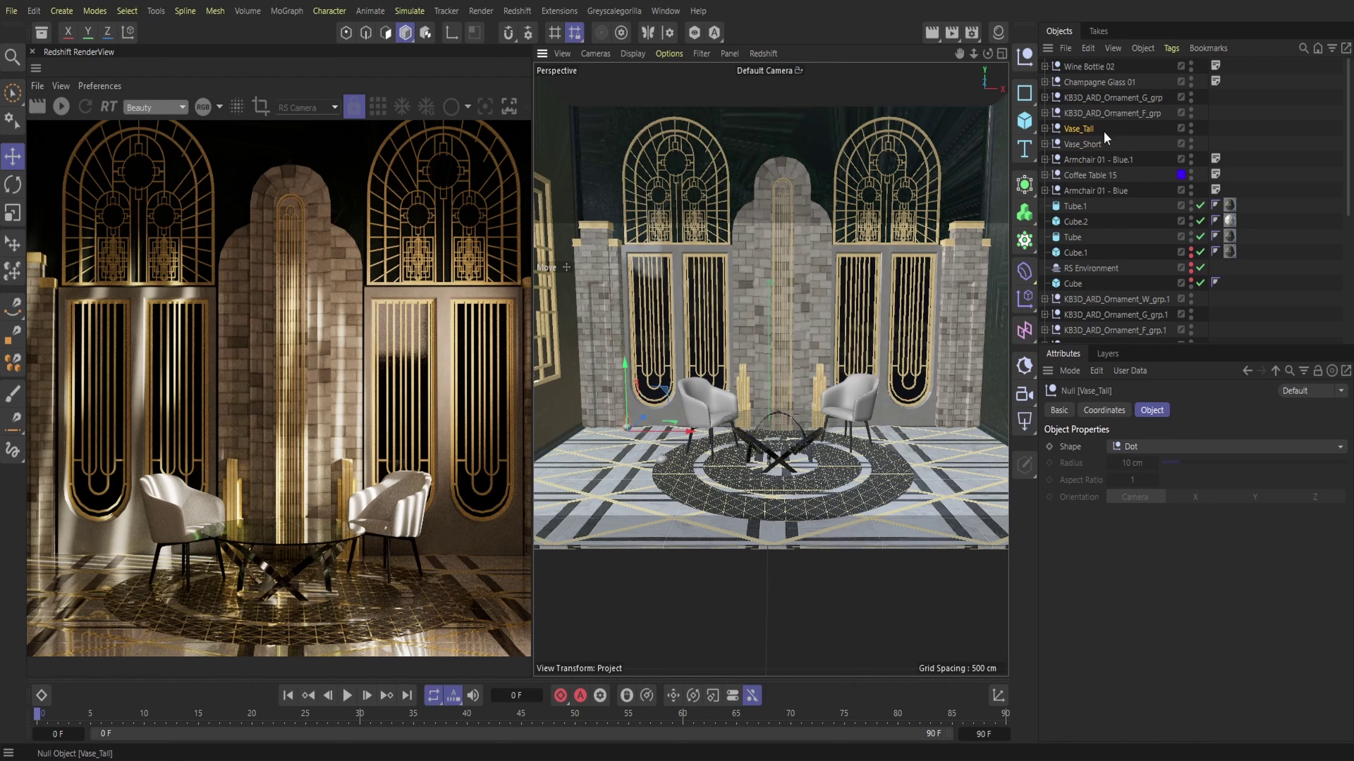
left_click(1088, 144)
key("Delete")
- Scale up Vase_Tall with the Place tool and rotate it beside the left armchair
left_click(1082, 128)
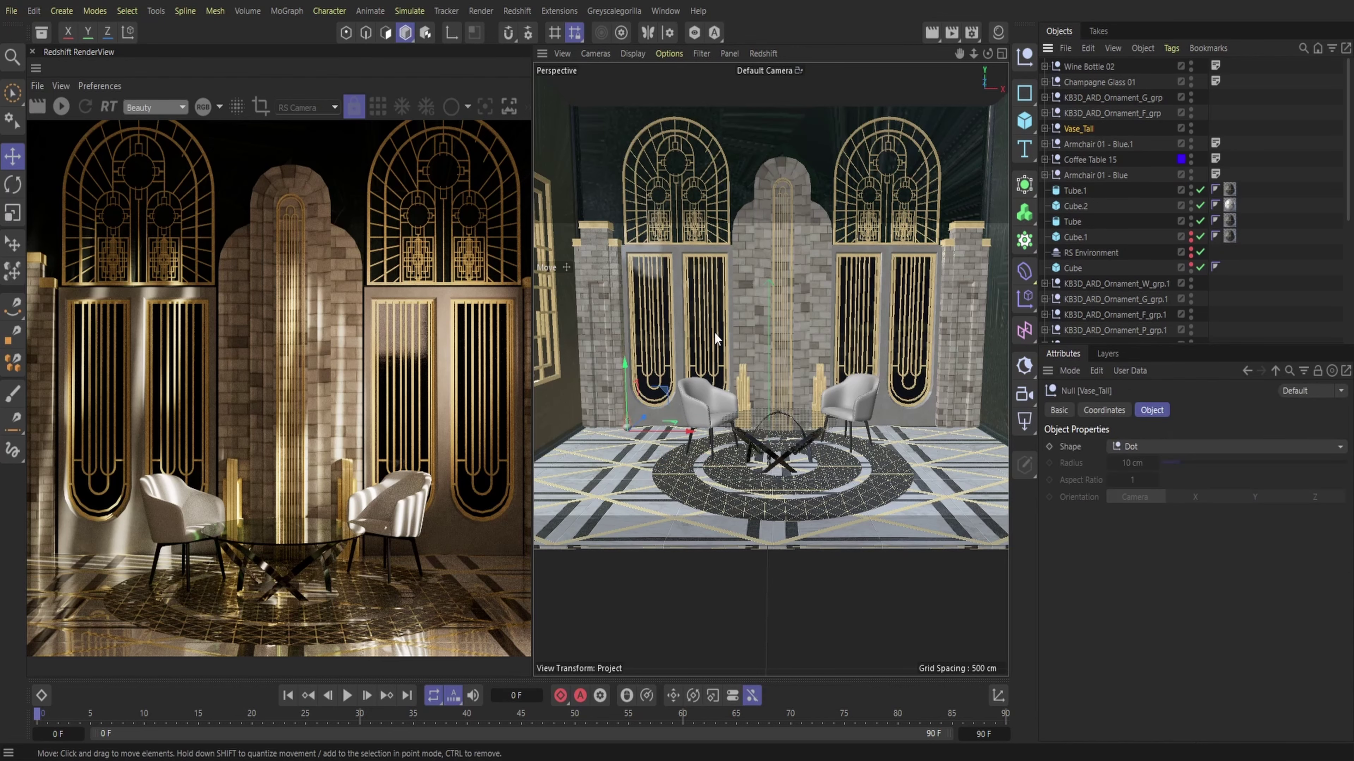
left_click(13, 244)
left_click_drag(634, 413, 631, 368, "shift")
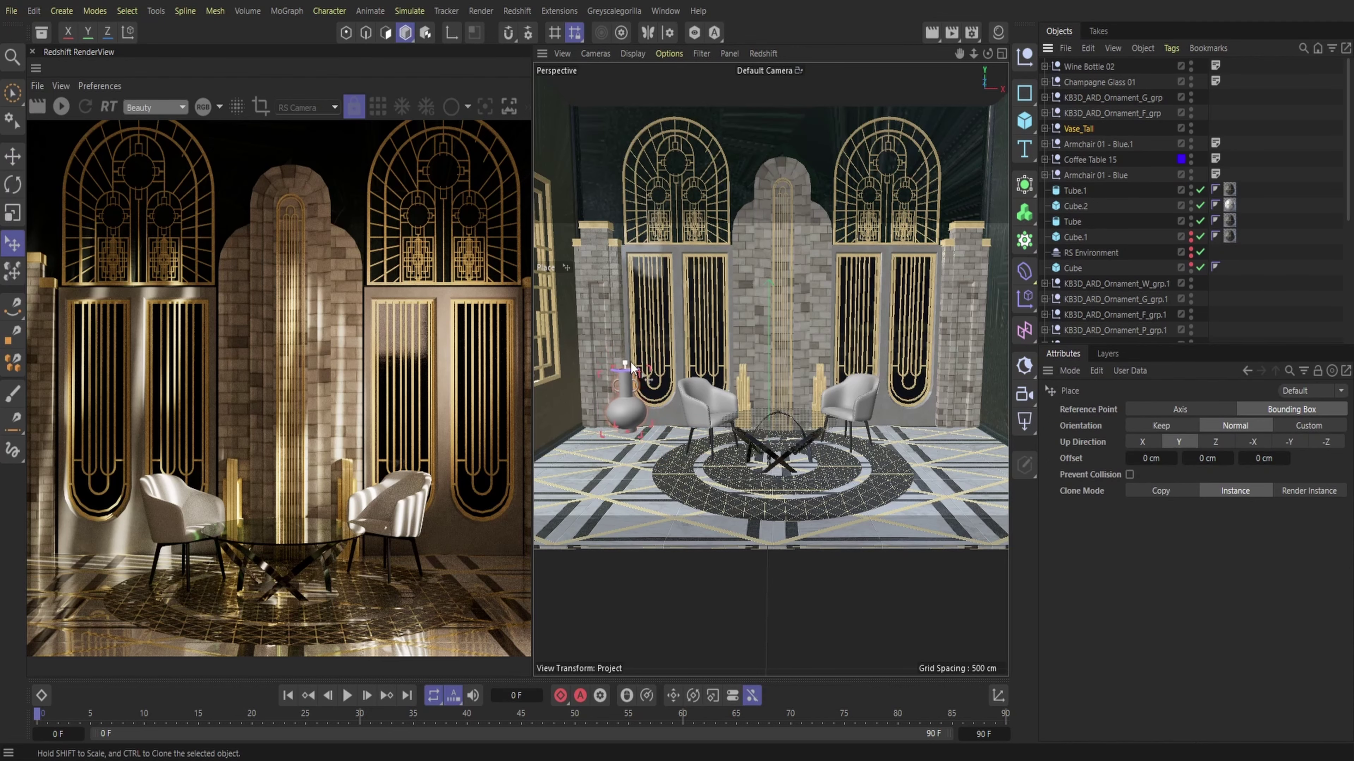
left_click_drag(973, 54, 938, 96)
key("r")
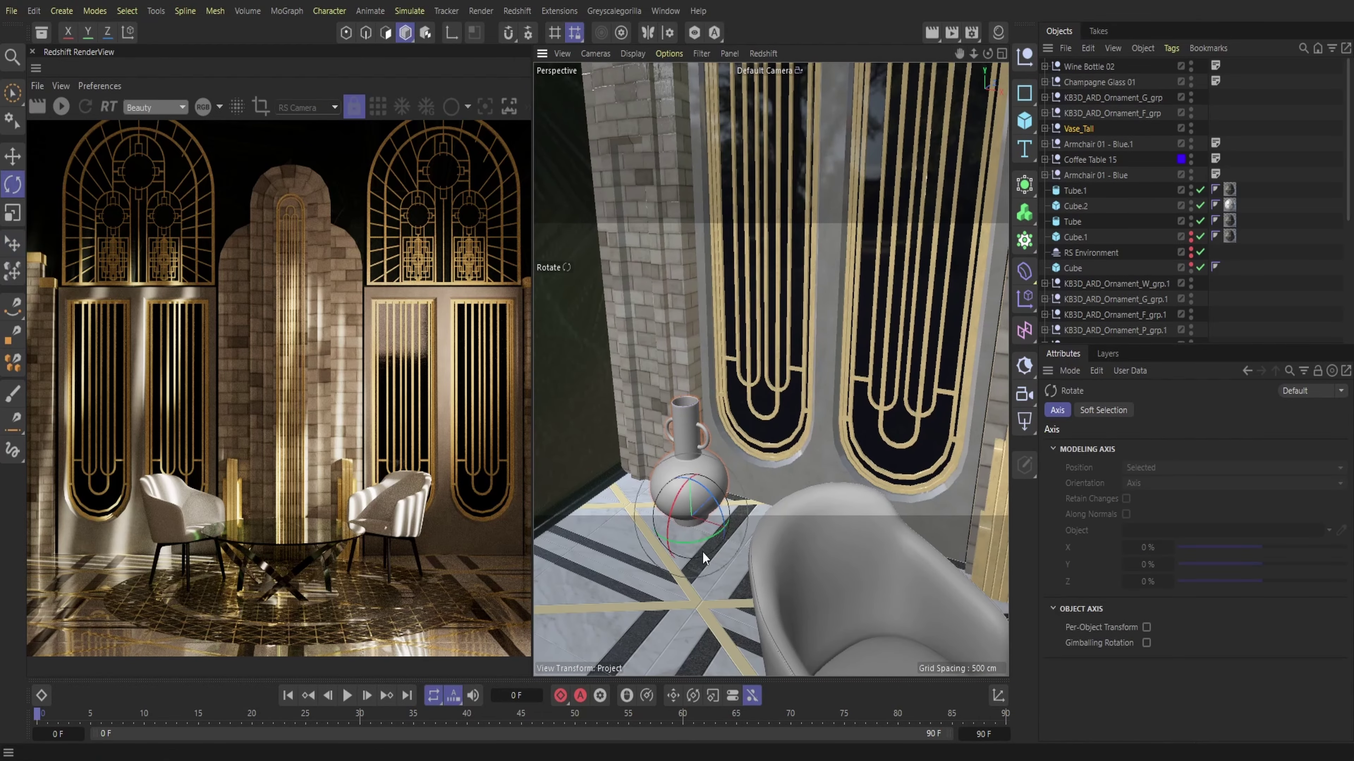
left_click_drag(693, 558, 741, 517)
left_click(13, 156)
left_click_drag(978, 52, 858, 38)
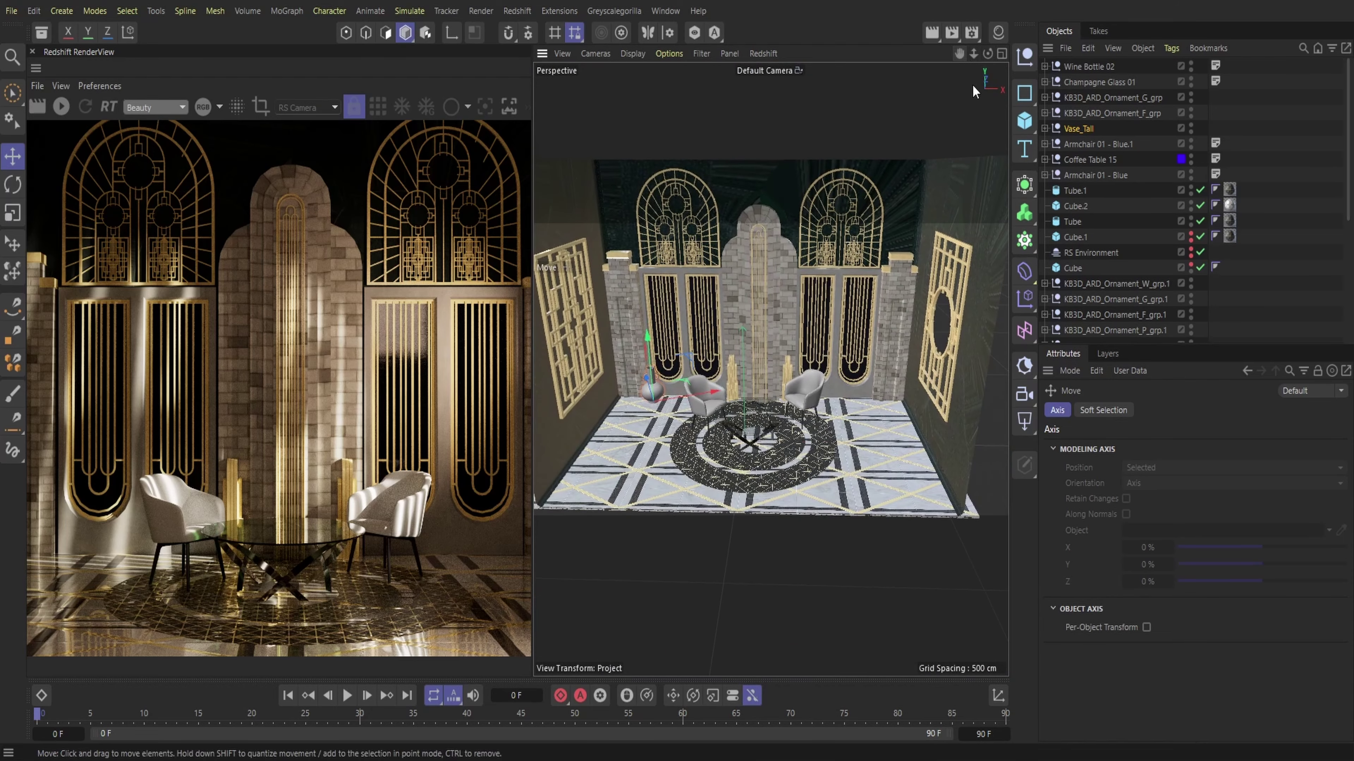
- Duplicate Vase_Tall and move the copy along X to the opposite side, beyond the right armchair
left_click(1105, 130)
left_click(1088, 48)
left_click(1109, 113)
left_click(1088, 48)
left_click(1110, 131)
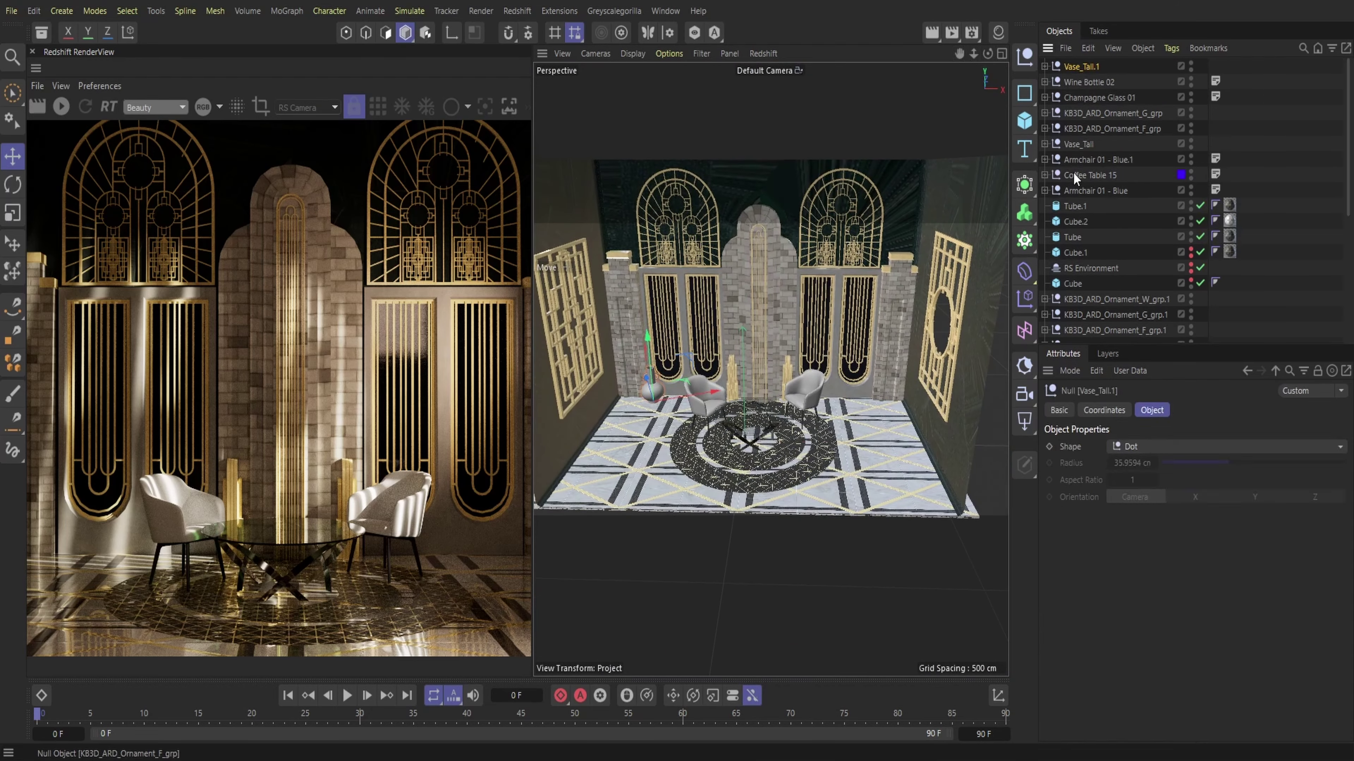
left_click_drag(667, 380, 884, 393)
- Move Champagne Glass 01 about 26 cm away from the wine bottle toward the left armchair's side of the coffee table
left_click_drag(959, 53, 901, 72)
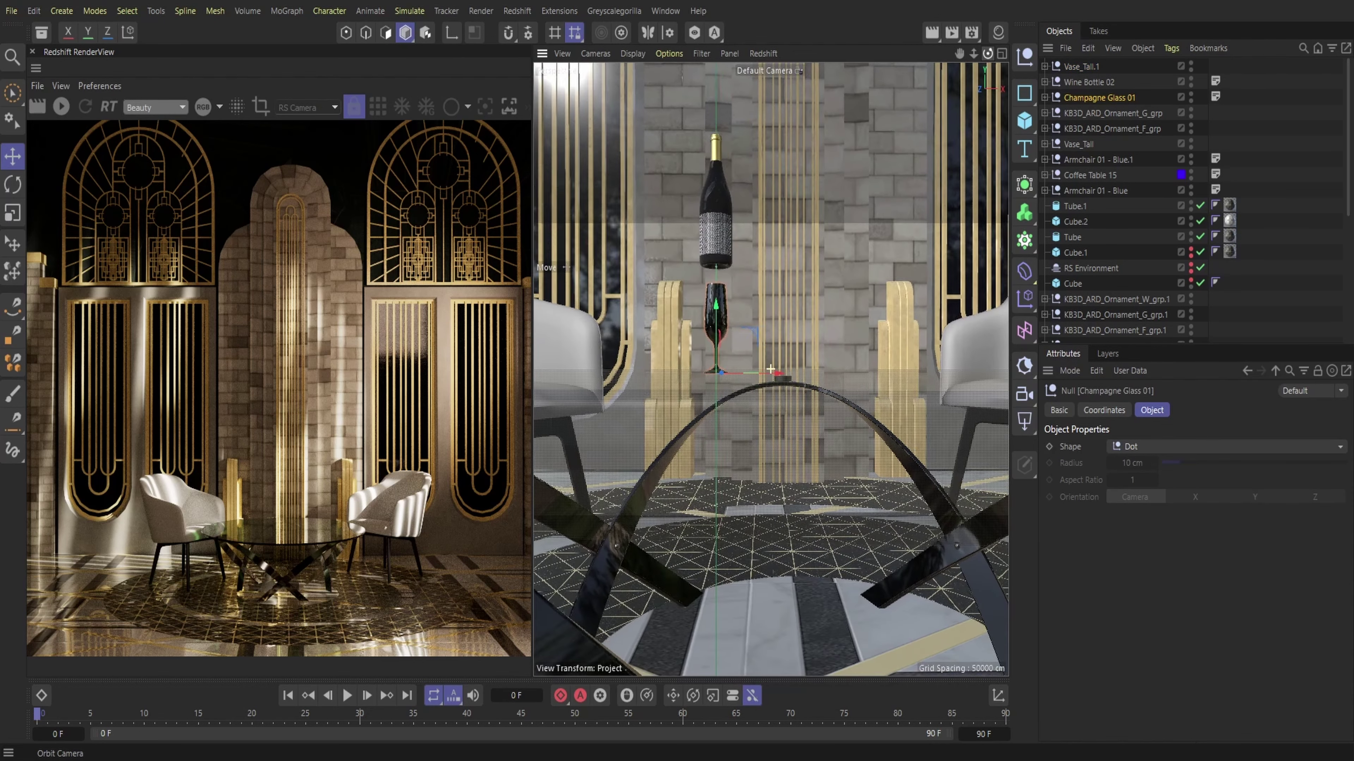
left_click_drag(988, 53, 888, 79)
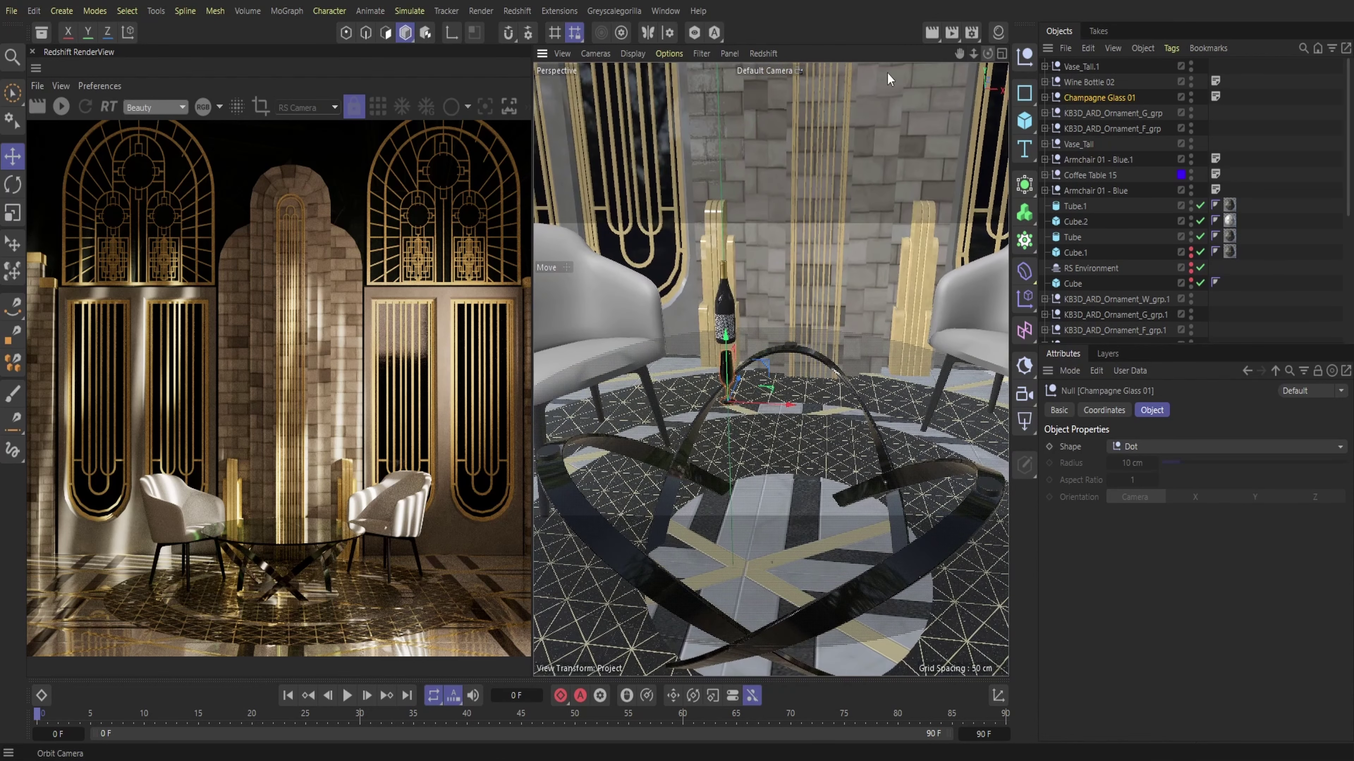
left_click(21, 243)
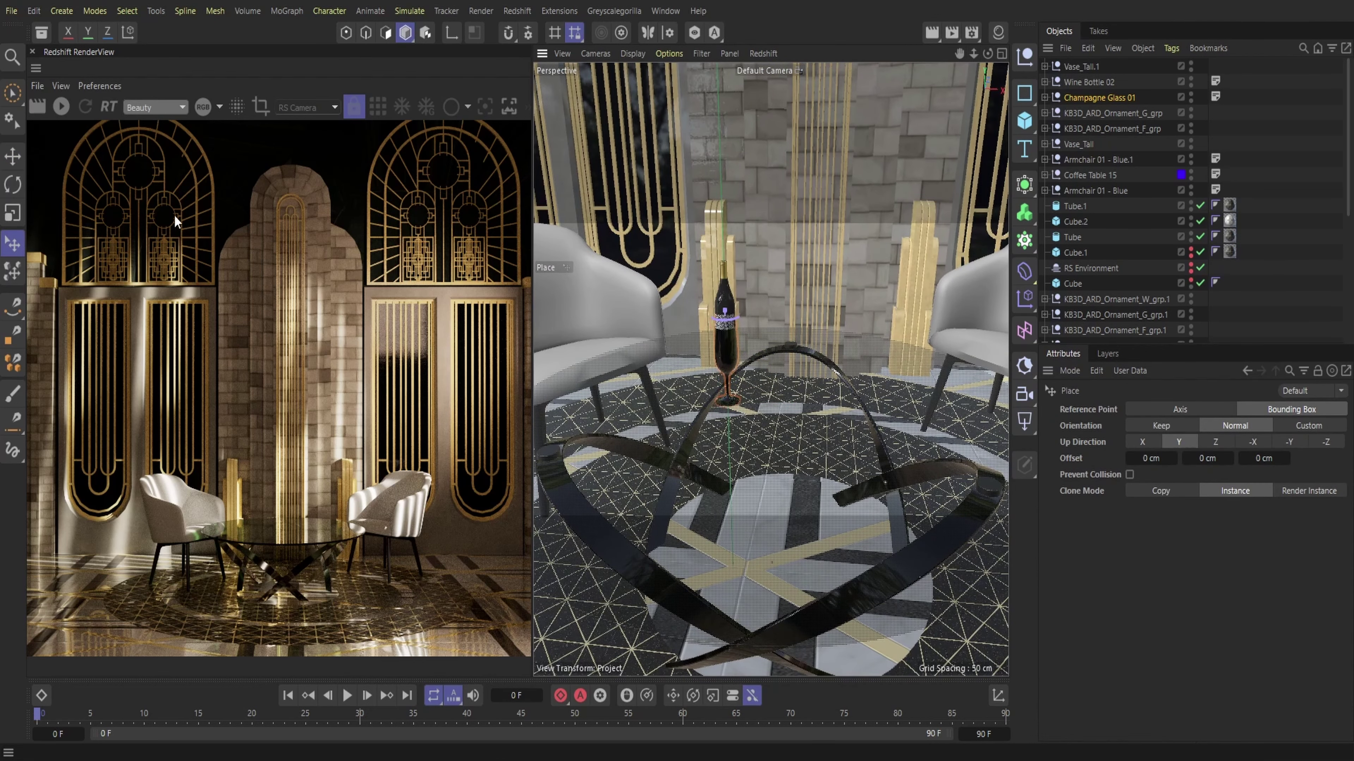
left_click(13, 157)
left_click_drag(776, 404, 694, 360)
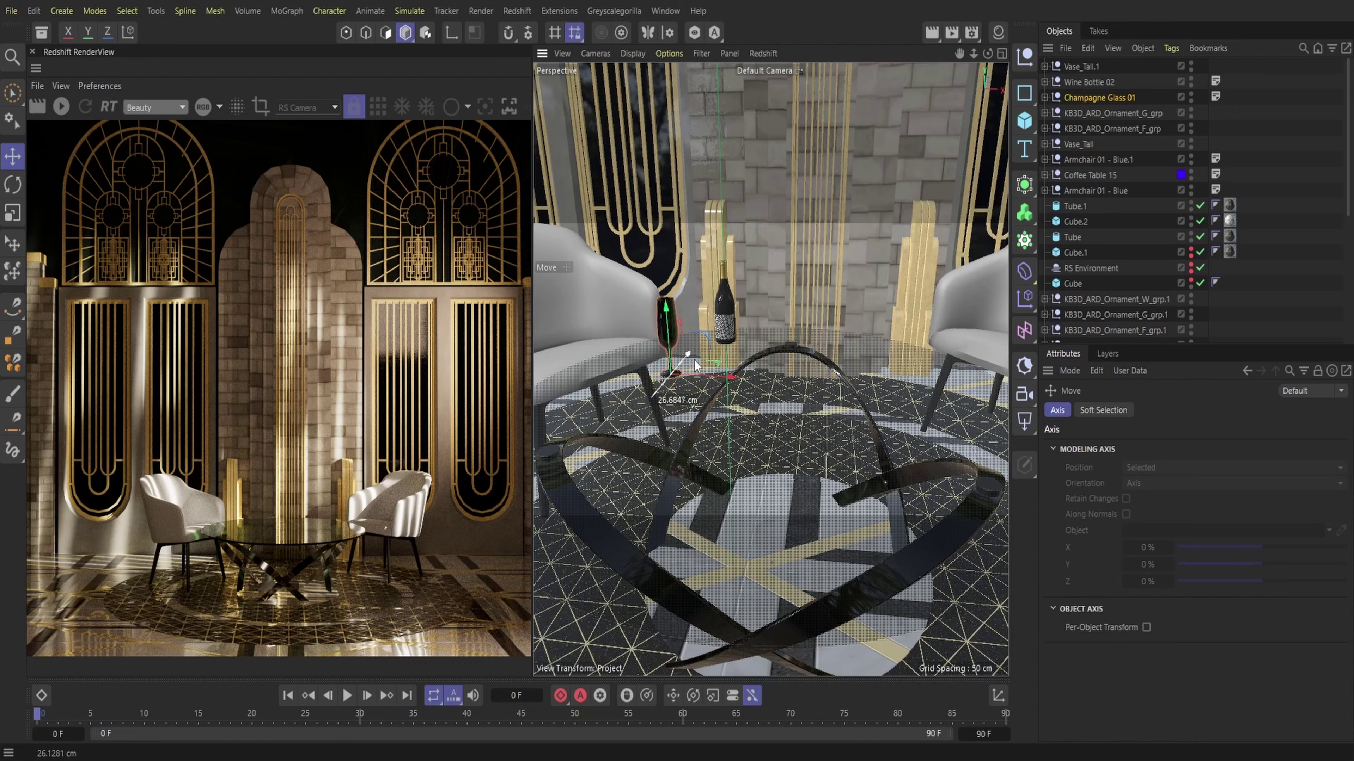
left_click_drag(987, 55, 980, 55)
- Try to settle Champagne Glass 01 with the Dynamic Place tool and undo the placement
left_click(13, 271)
left_click(34, 11)
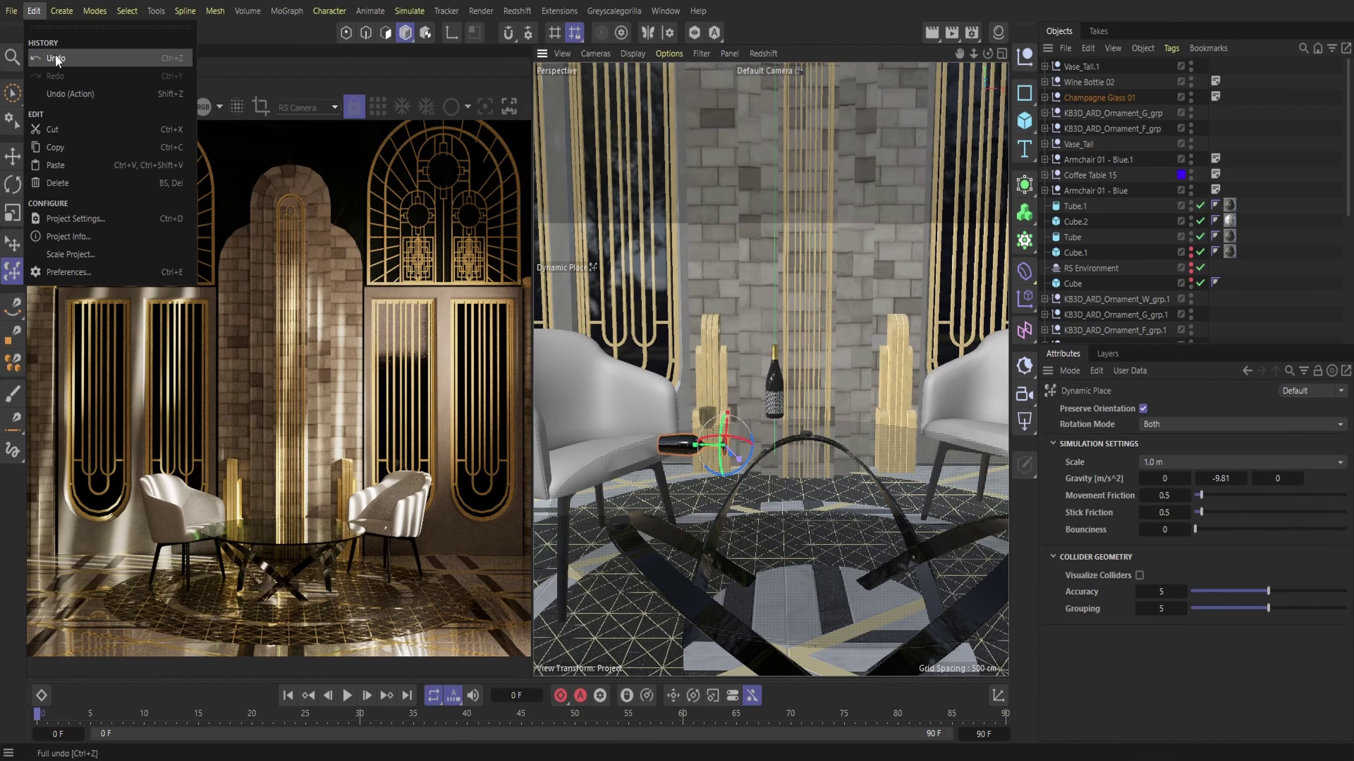
left_click(49, 58)
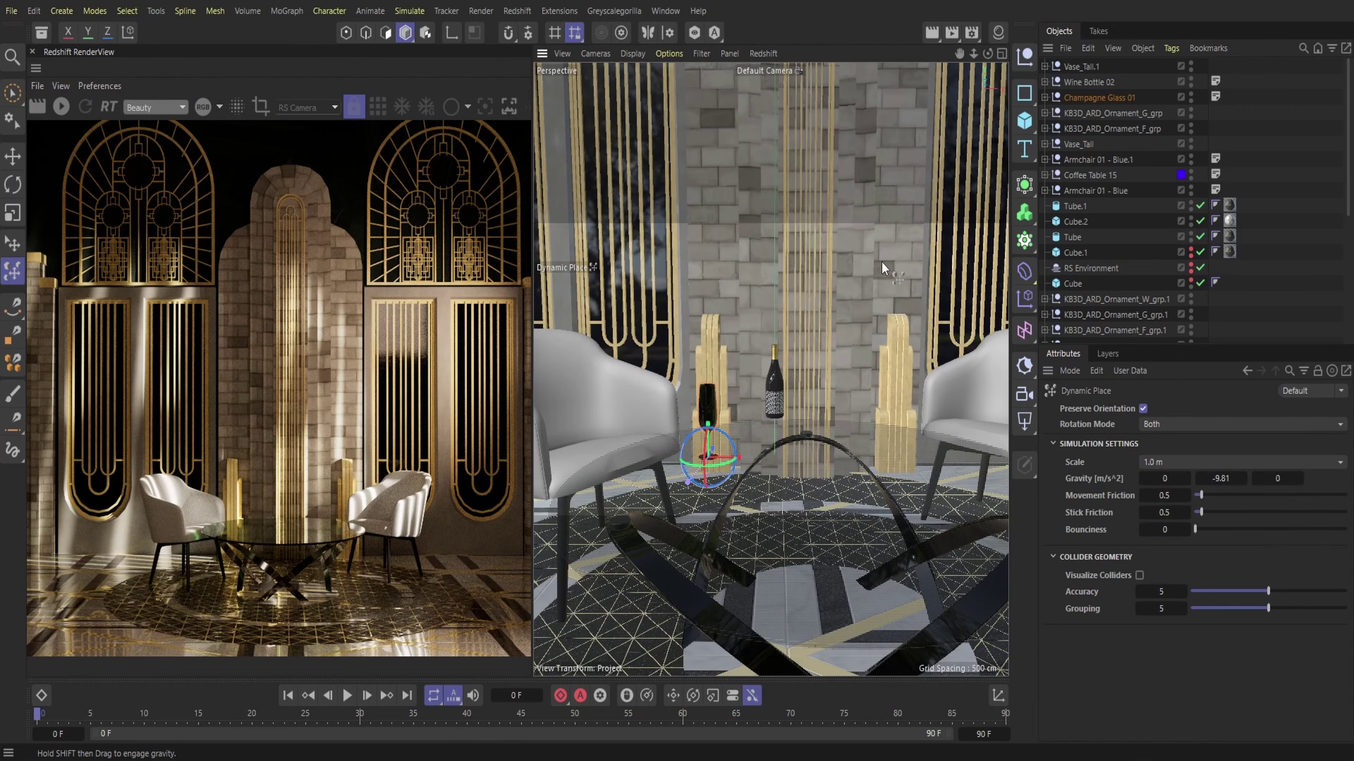
- Duplicate Champagne Glass 01 and move the copy along X to the right armchair's side of the coffee table
mouse_move(987, 54)
left_mouse_down()
mouse_move(987, 86)
mouse_move(986, 50)
mouse_move(967, 54)
left_mouse_up()
left_click(1090, 97)
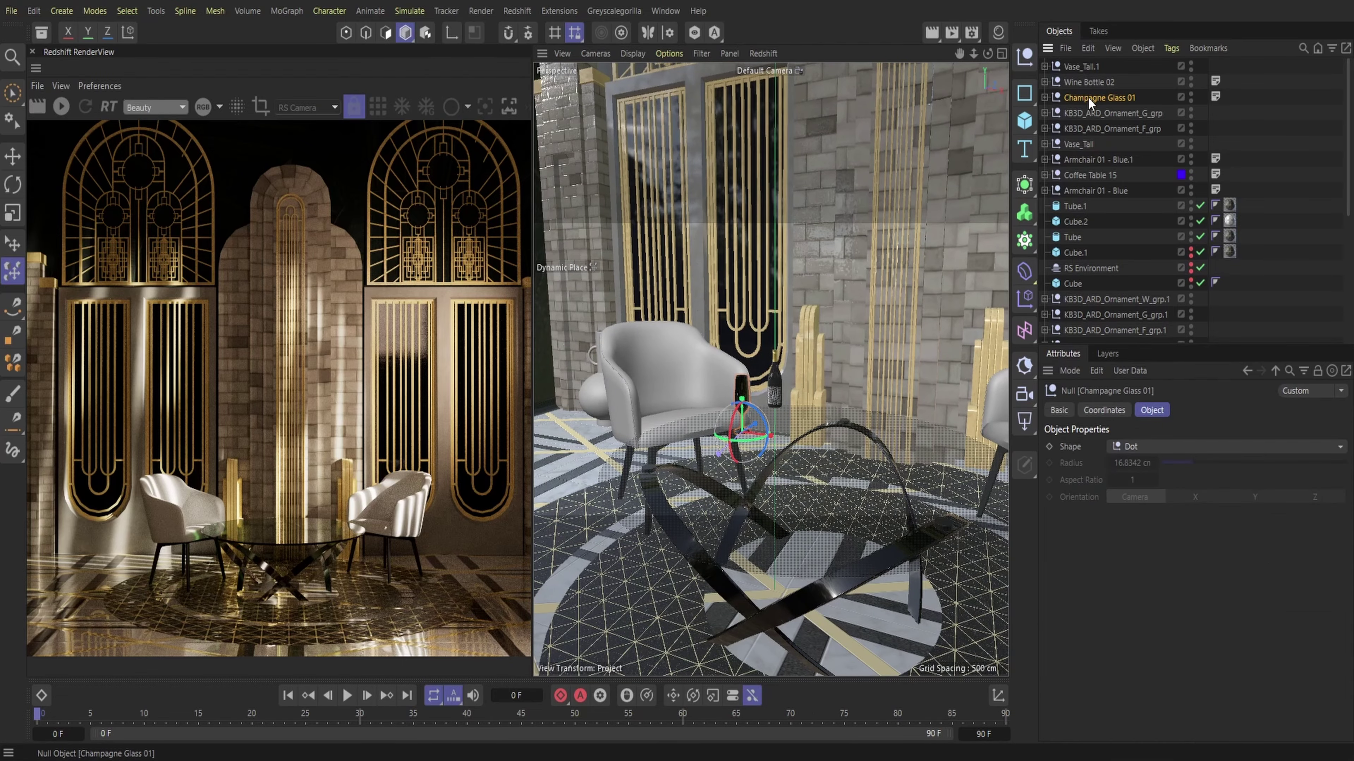
left_click(1087, 49)
left_click(1119, 115)
left_click(1087, 49)
left_click(1122, 131)
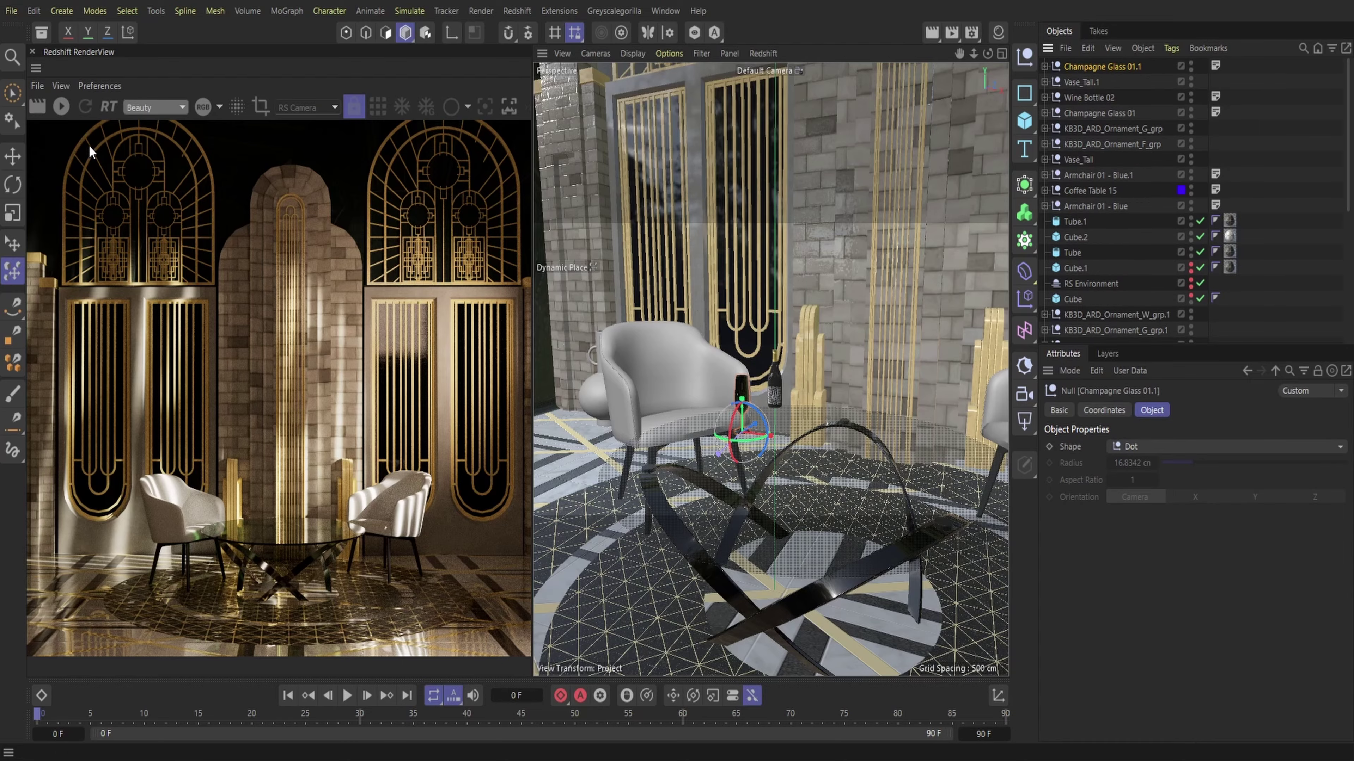
left_click(15, 161)
left_click_drag(796, 455, 955, 458)
left_click_drag(987, 54, 1005, 59)
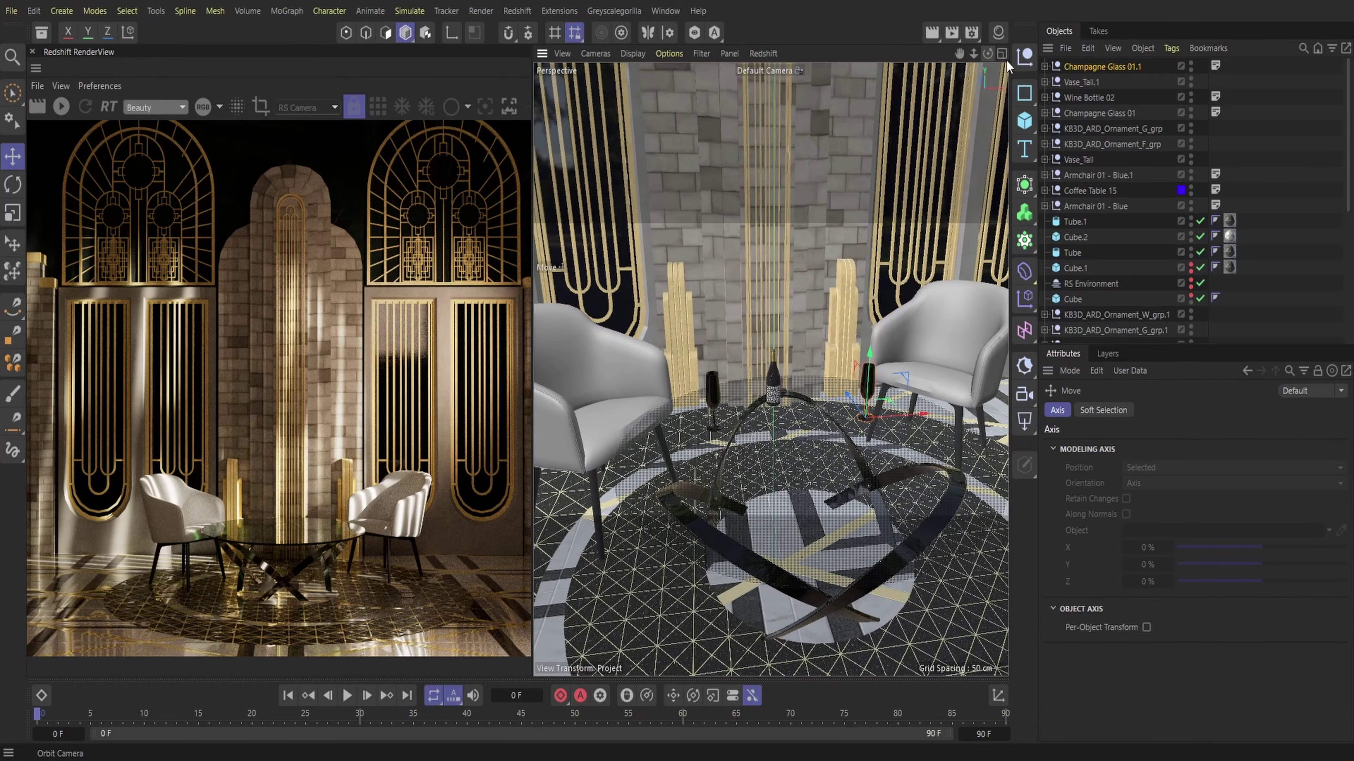
- Lower Wine Bottle 02 by about 24 cm and fine-tune its height so it rests at tabletop level
left_click(1077, 100)
left_click(13, 244)
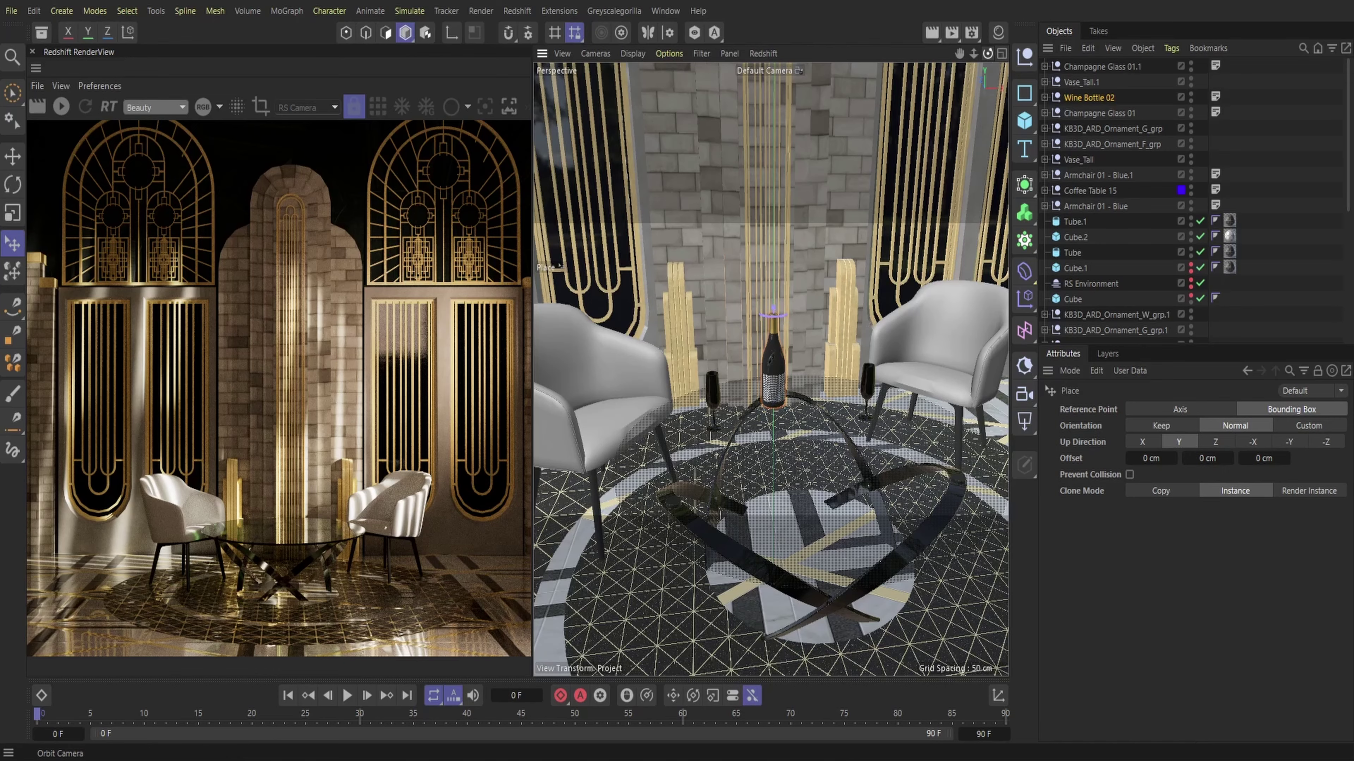
left_click_drag(988, 54, 993, 69)
left_click(13, 155)
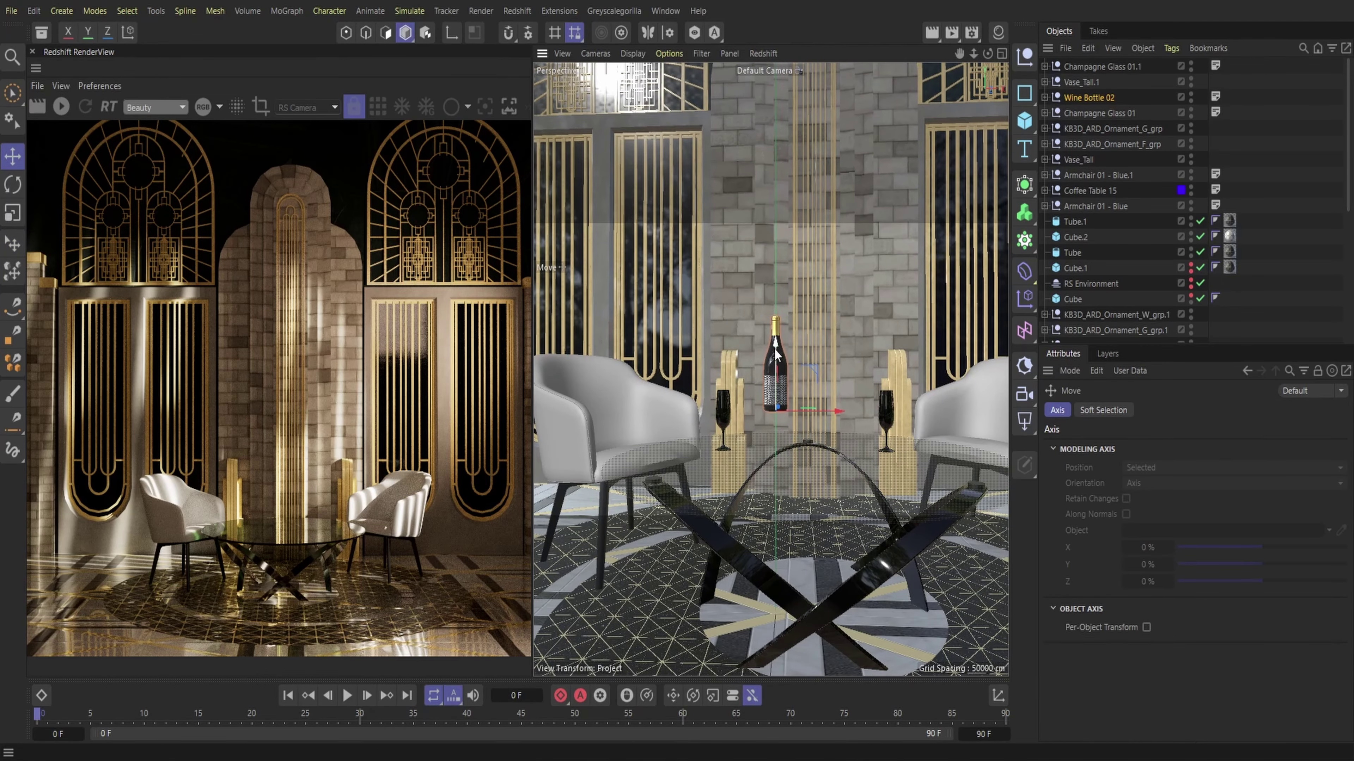
left_click_drag(767, 386, 757, 393)
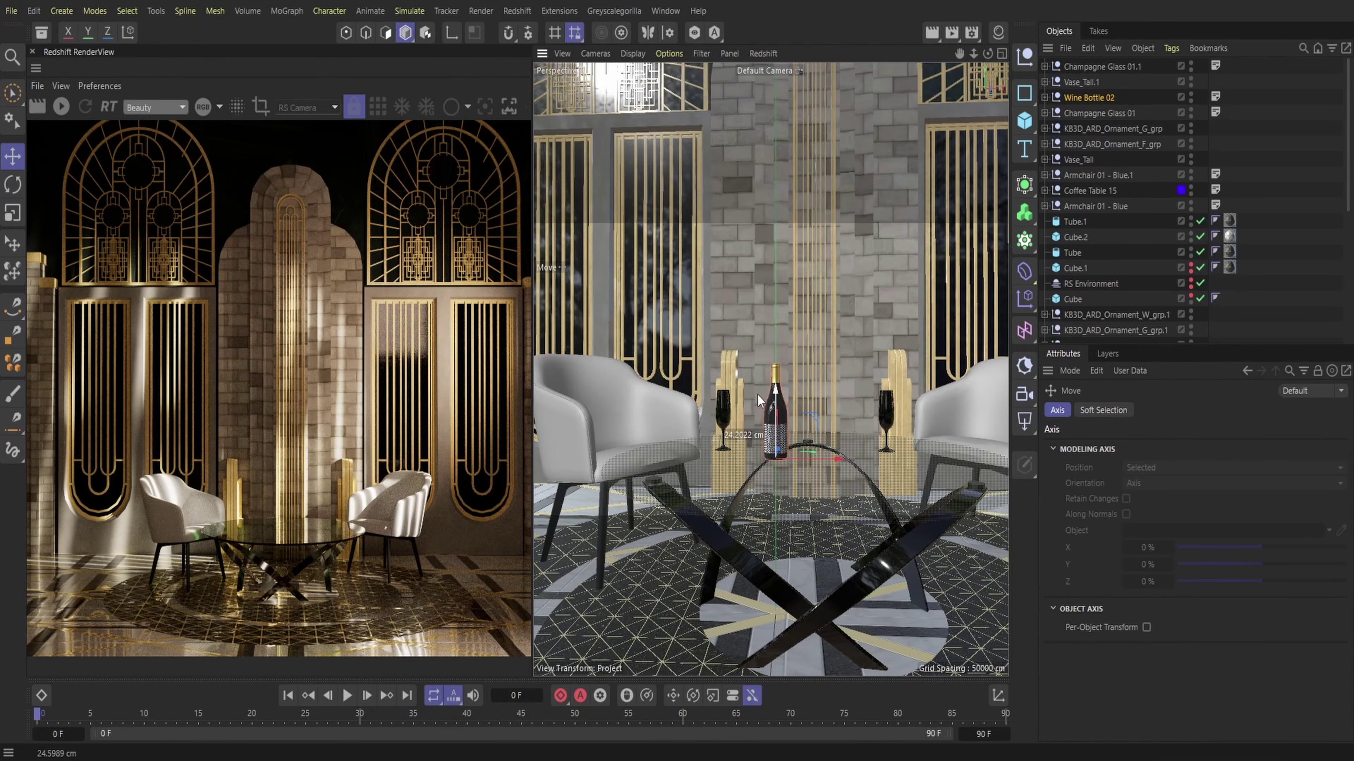
left_click_drag(973, 54, 949, 35)
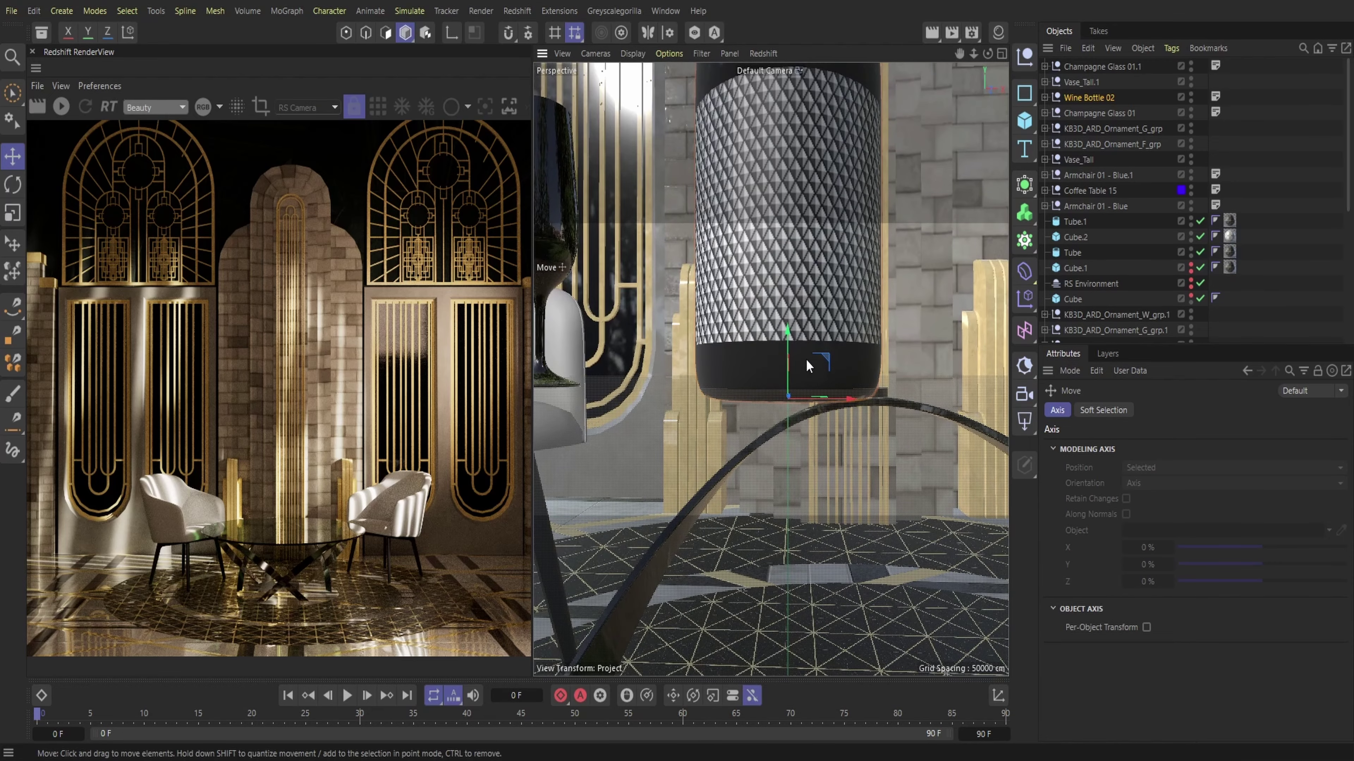
left_click_drag(787, 357, 784, 340)
- Rotate Wine Bottle 02 about 107° around its vertical axis and nudge its position on the coffee table
left_click_drag(987, 53, 987, 63)
key("r")
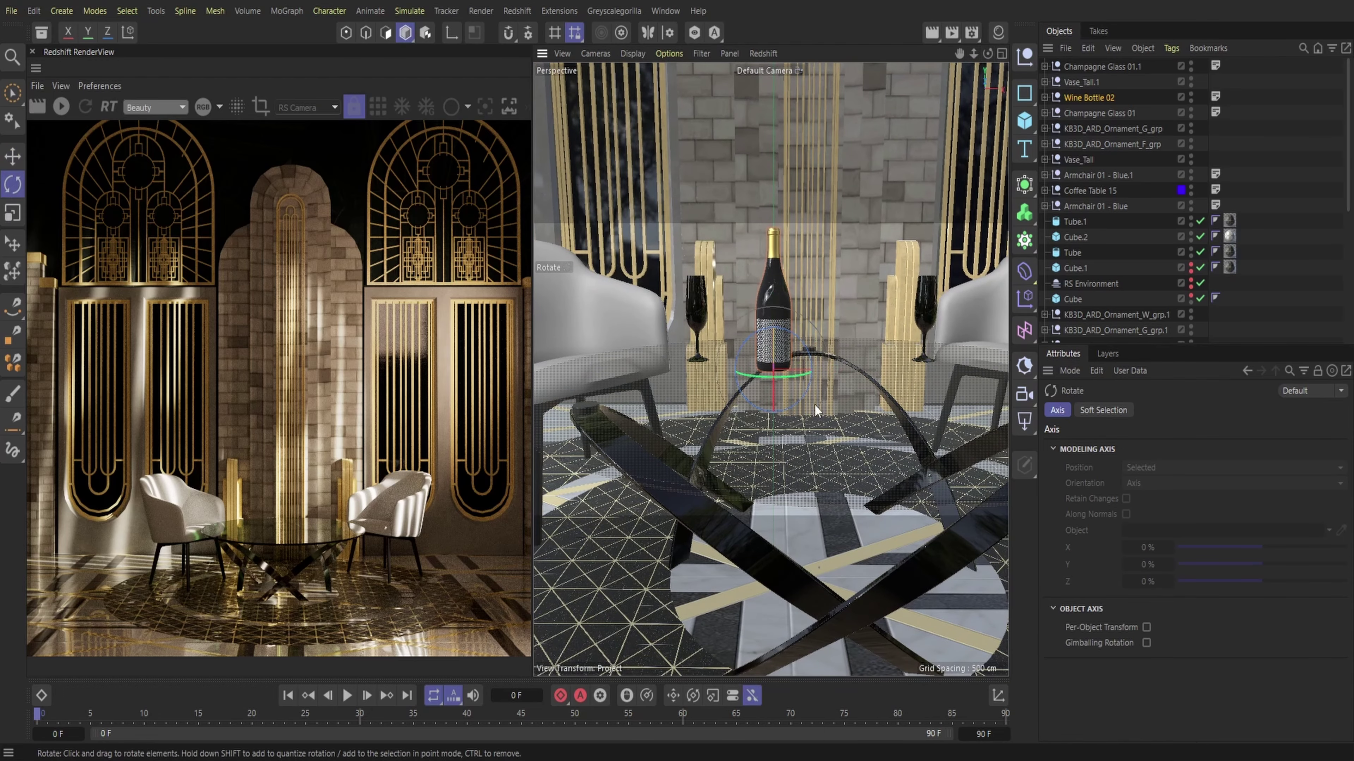
left_click_drag(792, 376, 800, 377)
left_click_drag(894, 355, 975, 339)
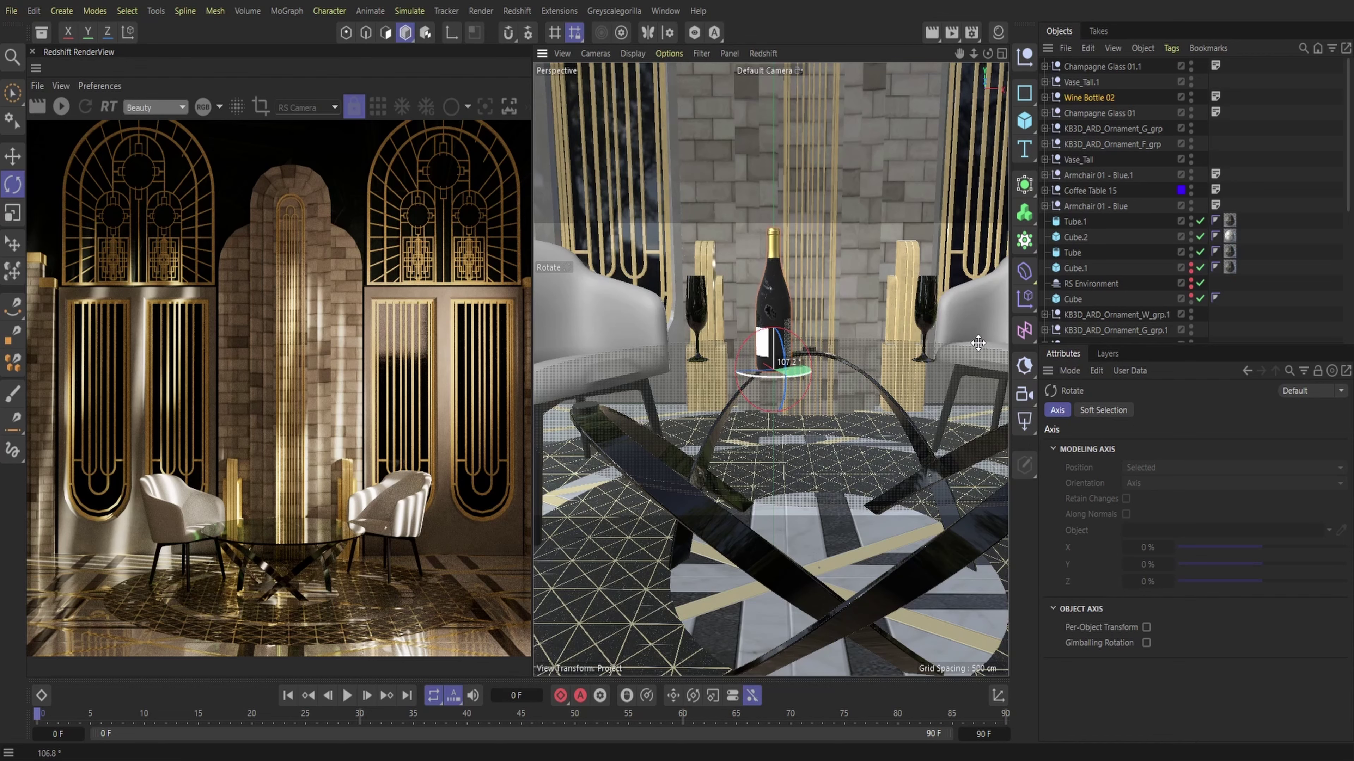
left_click_drag(977, 343, 980, 342)
left_click_drag(974, 56, 973, 58)
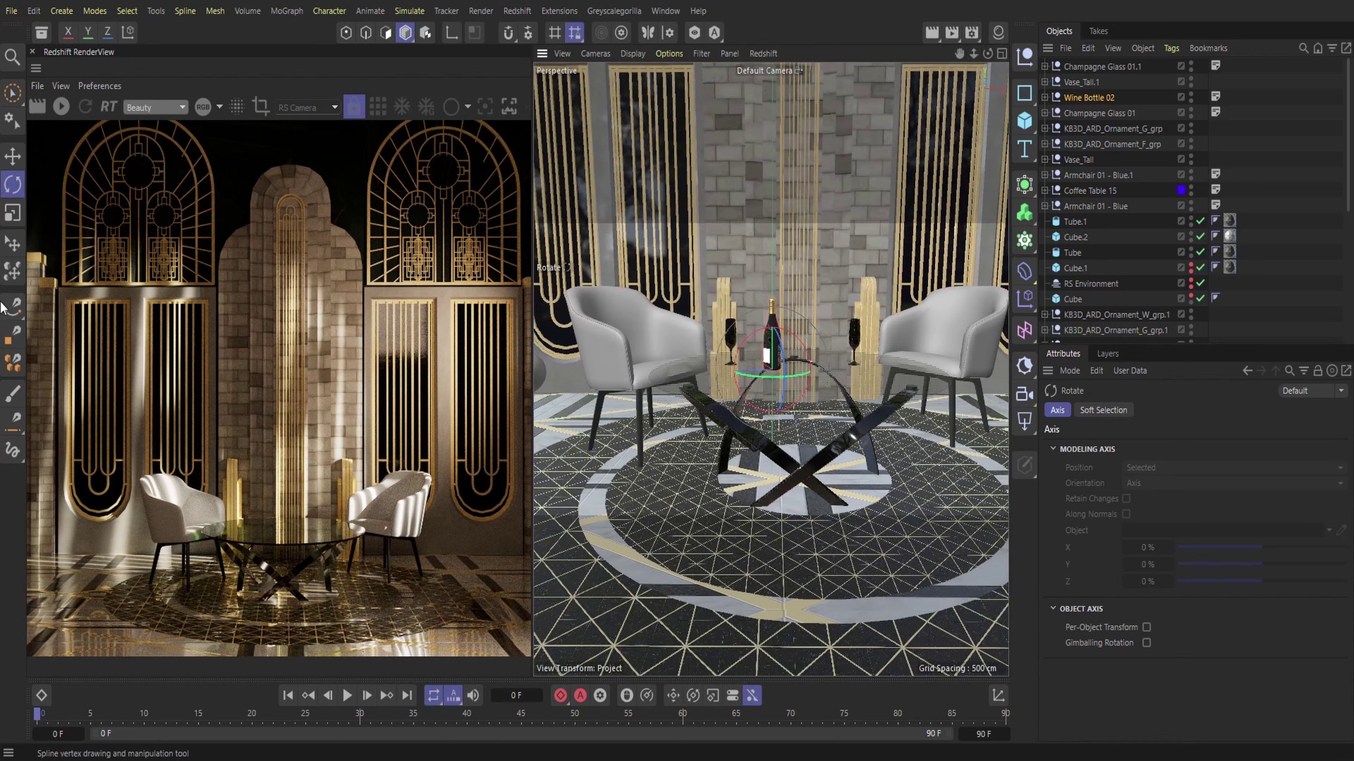
left_click(13, 157)
left_click_drag(757, 381, 769, 370)
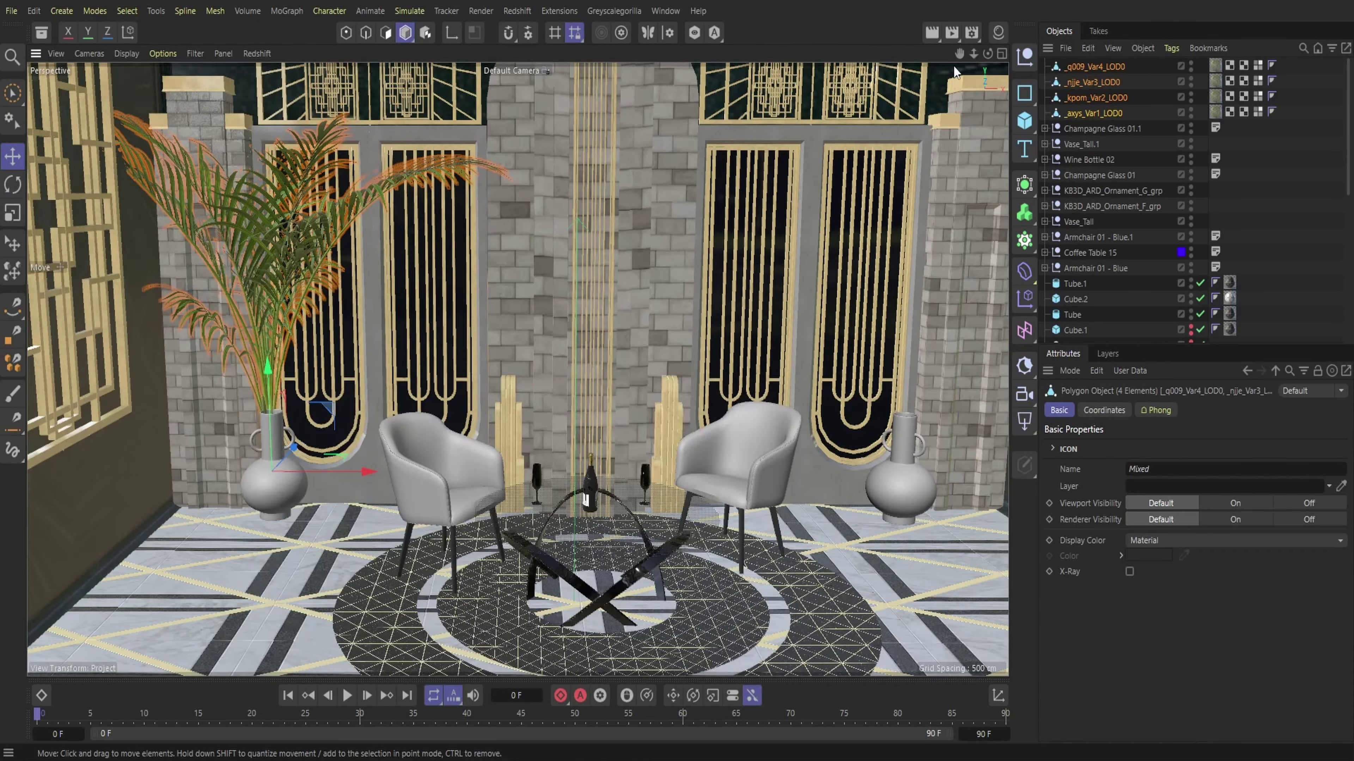
- Scale down the four selected palm plant meshes above the left vase with the Place tool
left_click_drag(975, 54, 988, 55)
left_click_drag(975, 54, 973, 55)
left_click(13, 245)
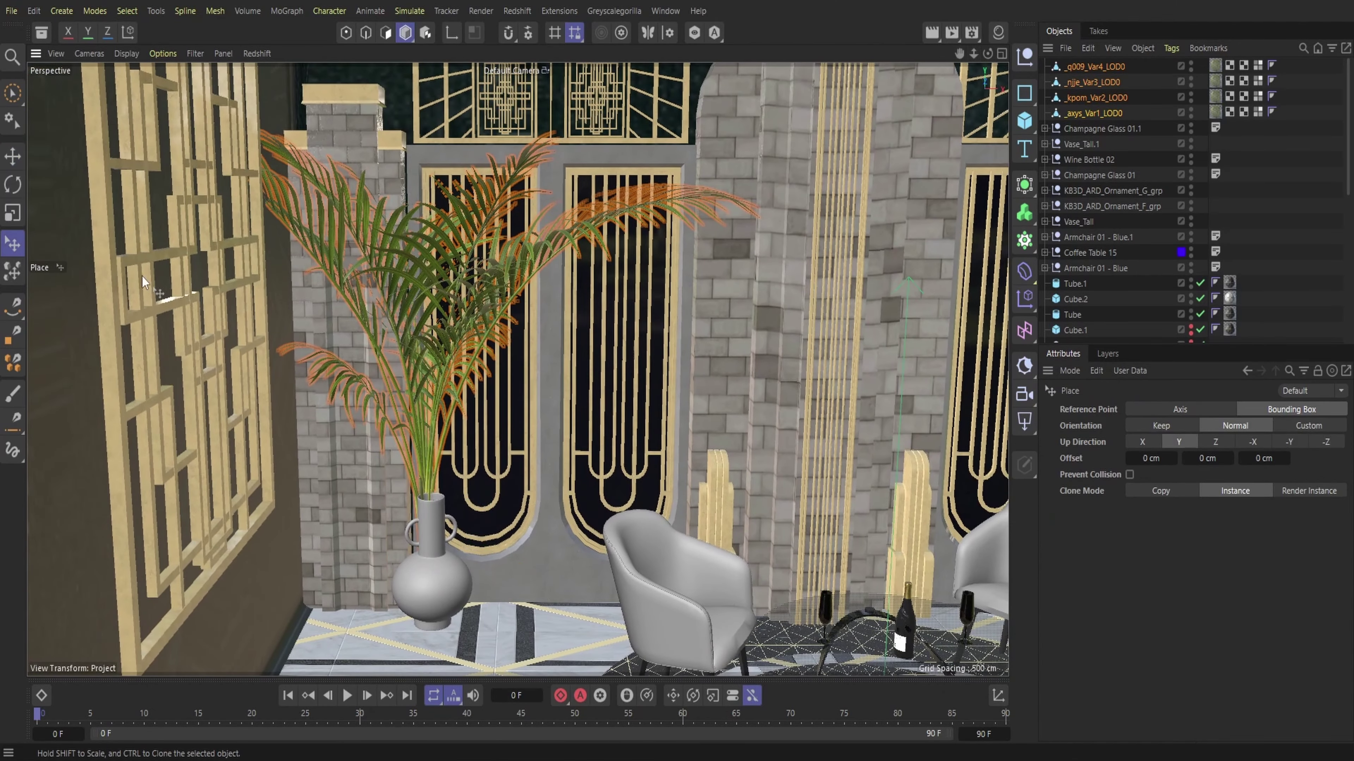
left_click_drag(974, 54, 973, 55)
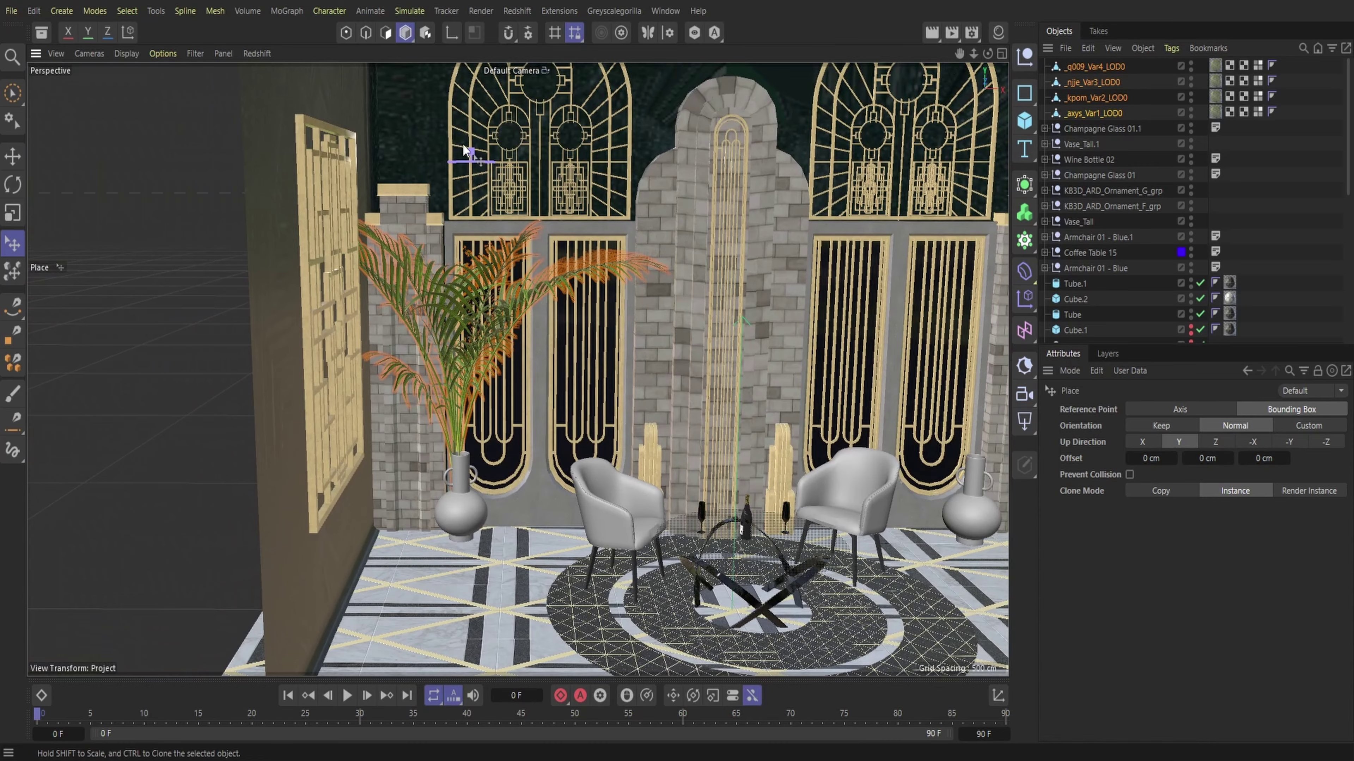
left_click_drag(464, 151, 472, 248)
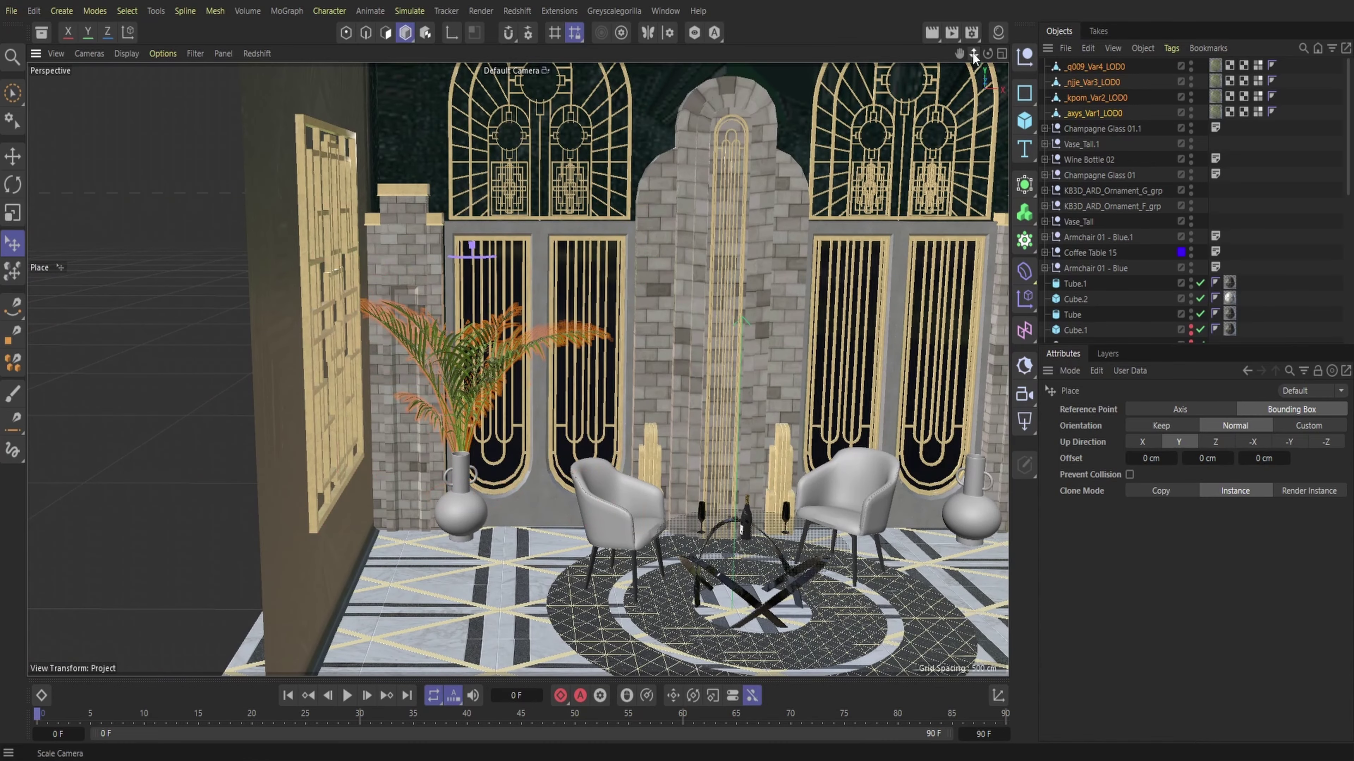
- Move the four palm meshes together so their stems sit inside the left vase's neck
left_click_drag(974, 54, 987, 55)
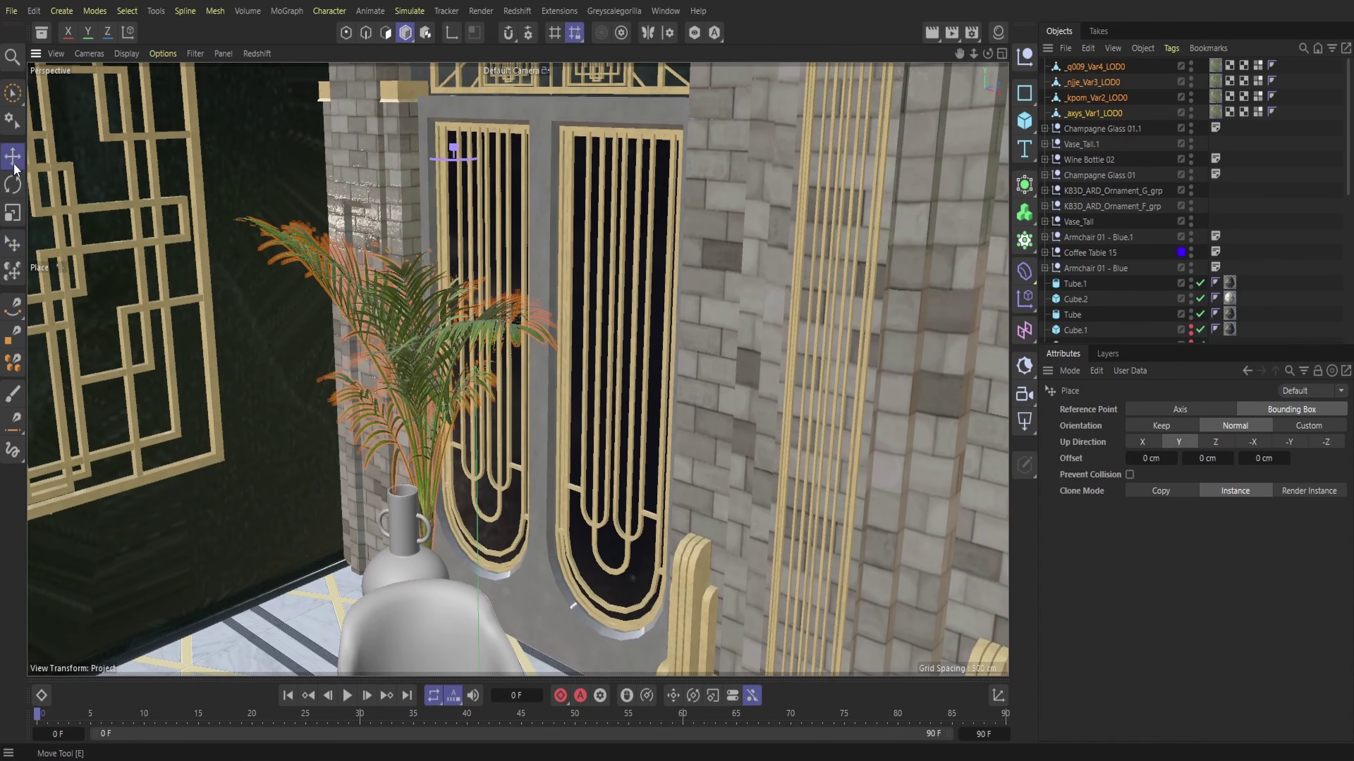
left_click(14, 164)
left_click_drag(484, 541, 517, 369)
left_click_drag(516, 370, 604, 324, "alt")
- Select the palm mesh _njje_Var3_LOD0 in the left vase and rotate it to vary the frond directions
left_click(423, 261)
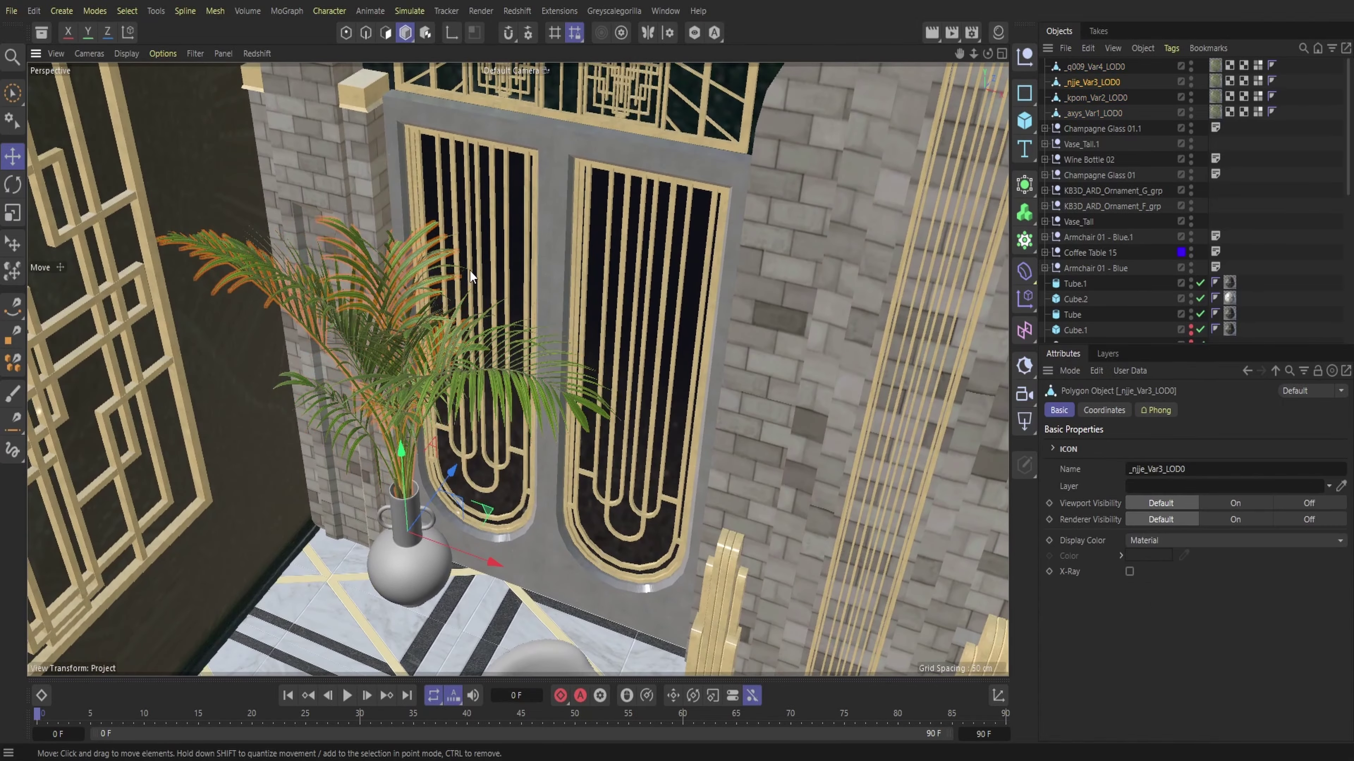
key("r")
left_click_drag(405, 579, 751, 338)
mouse_move(517, 369)
left_mouse_down("alt")
mouse_move(568, 293)
mouse_move(443, 418)
mouse_move(512, 374)
left_mouse_up("alt")
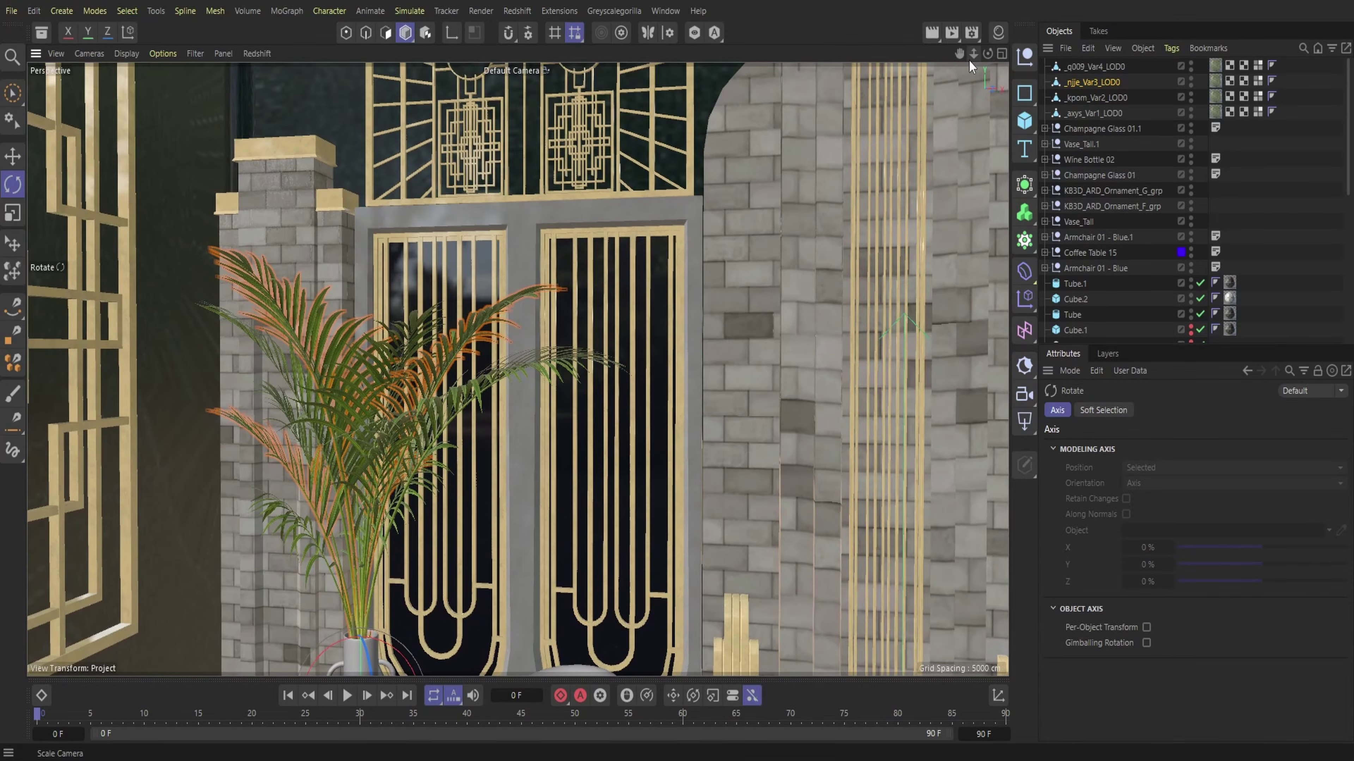
- Select all four palm meshes together and open the Redshift RenderView to render the room
right_click_drag(517, 369, 373, 379, "alt")
middle_click_drag(517, 369, 374, 360, "alt")
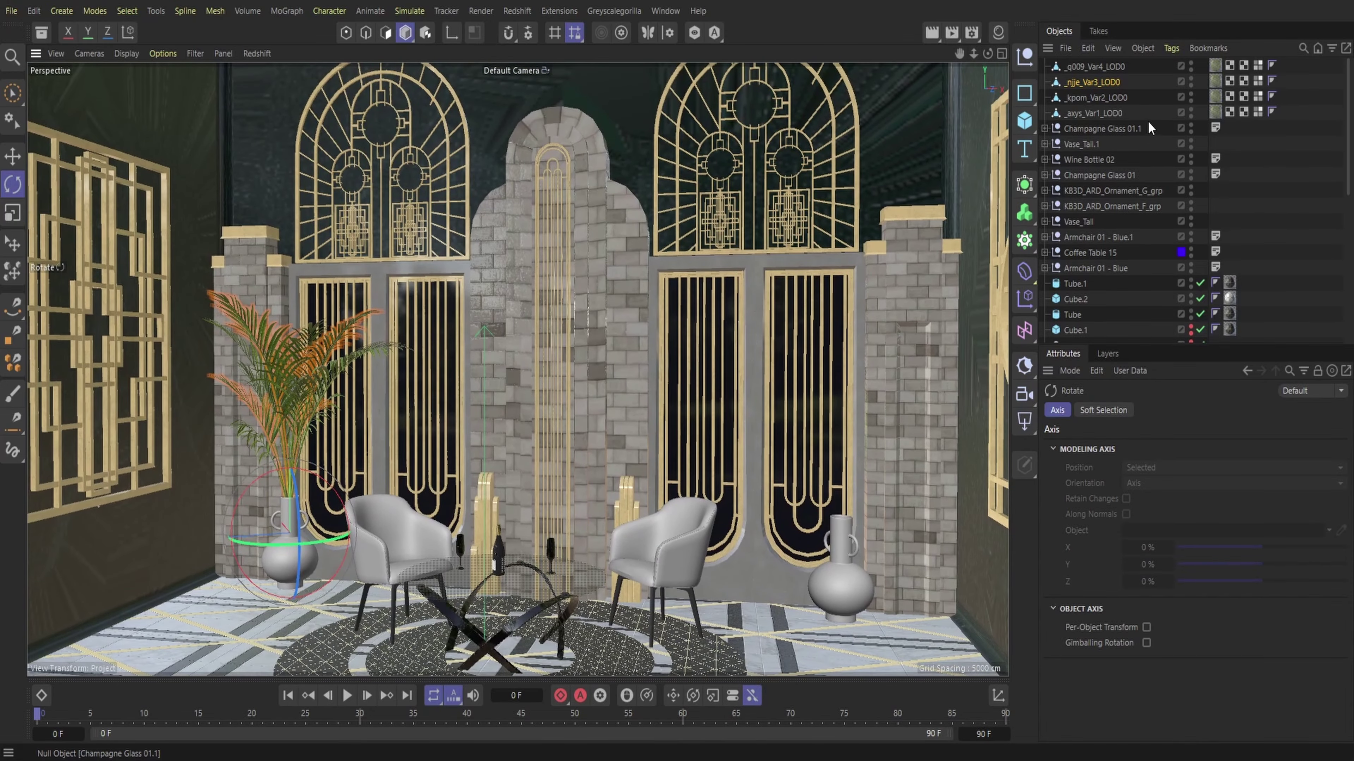
left_click_drag(1146, 120, 1090, 64)
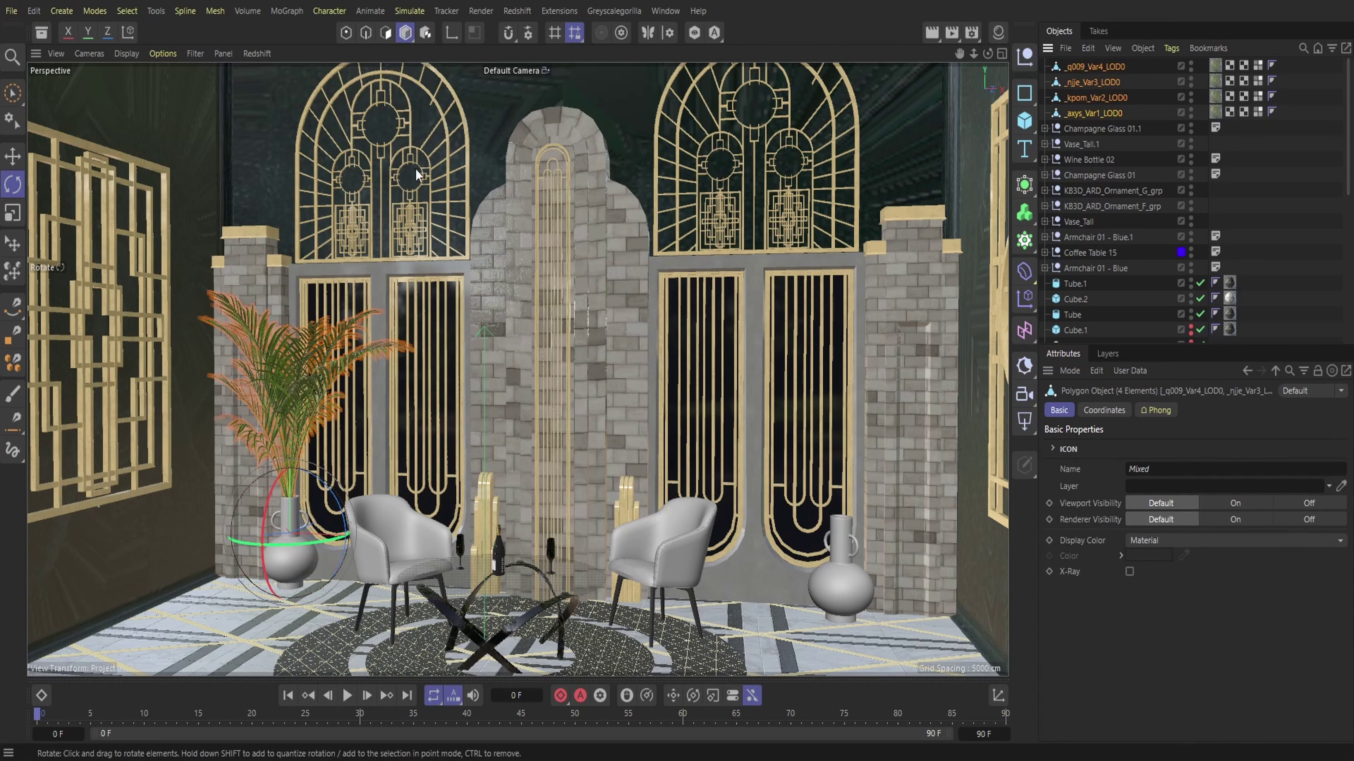
left_click(12, 11)
left_click(76, 203)
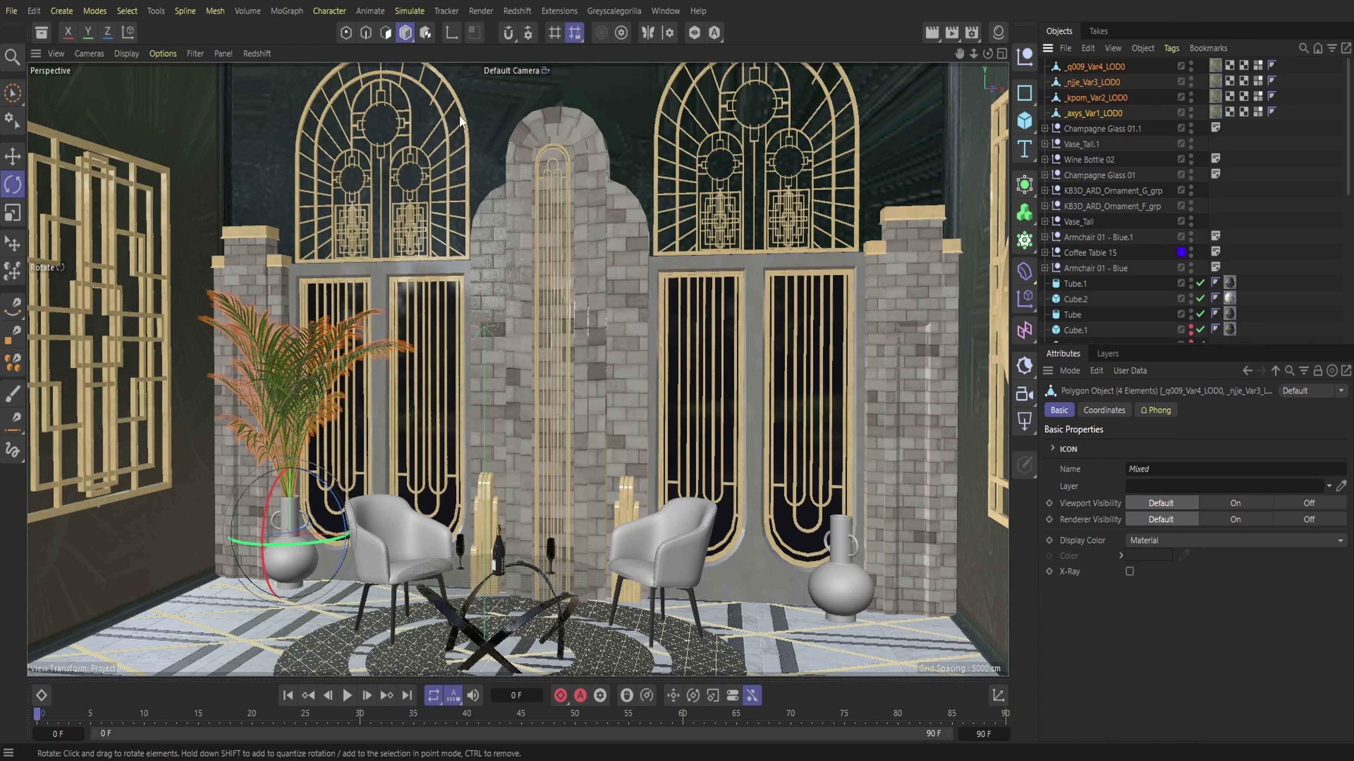
left_click(516, 11)
left_click(568, 136)
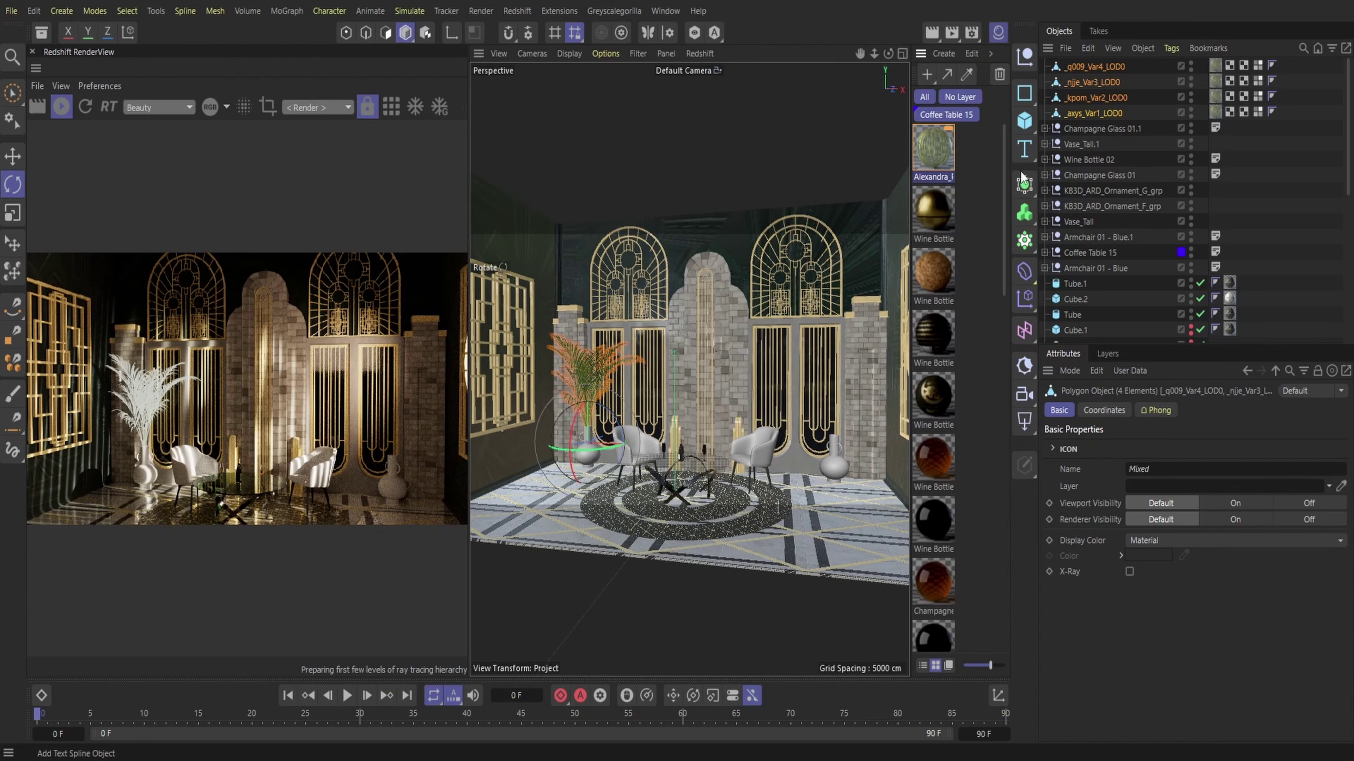
- Disable luminance on the Alexandra Palm material and set its base color to a light grey of RGB 220, 215, 215
double_click(936, 154)
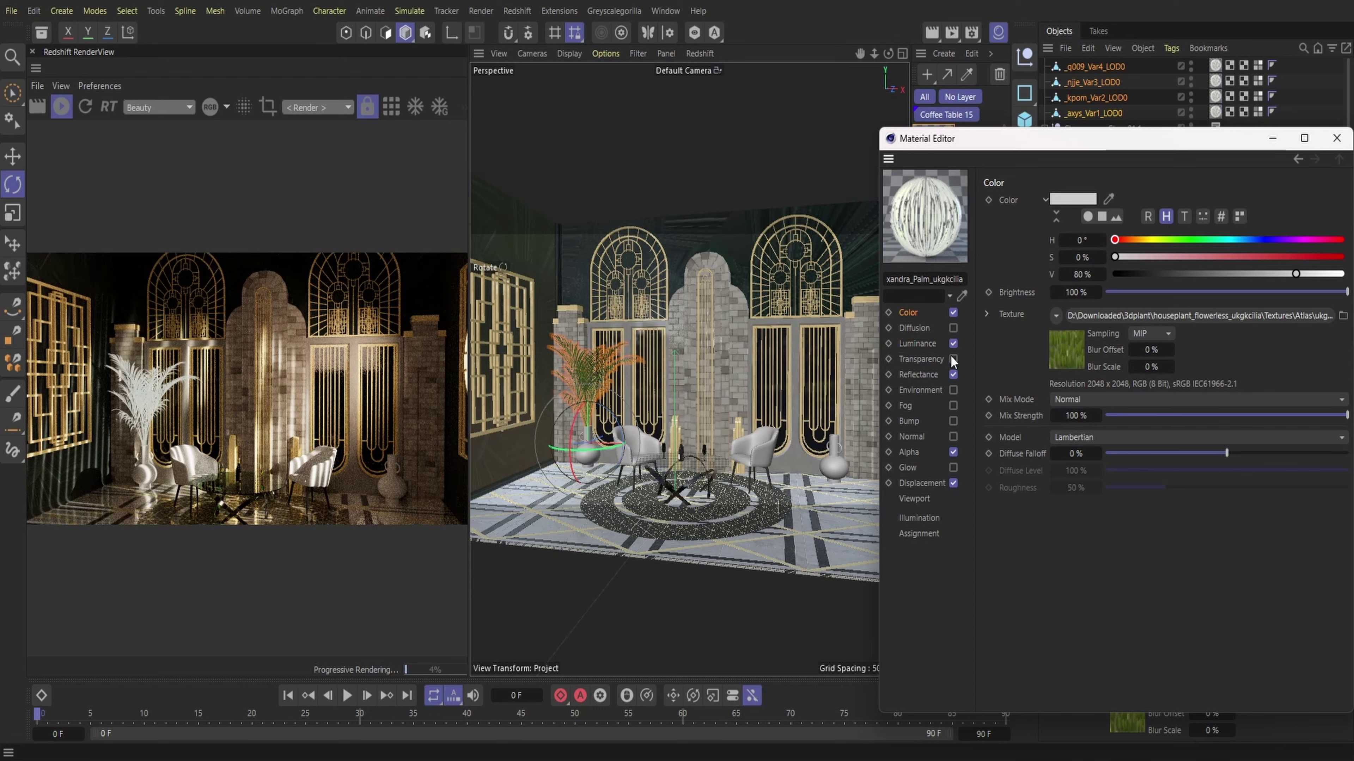
left_click(952, 344)
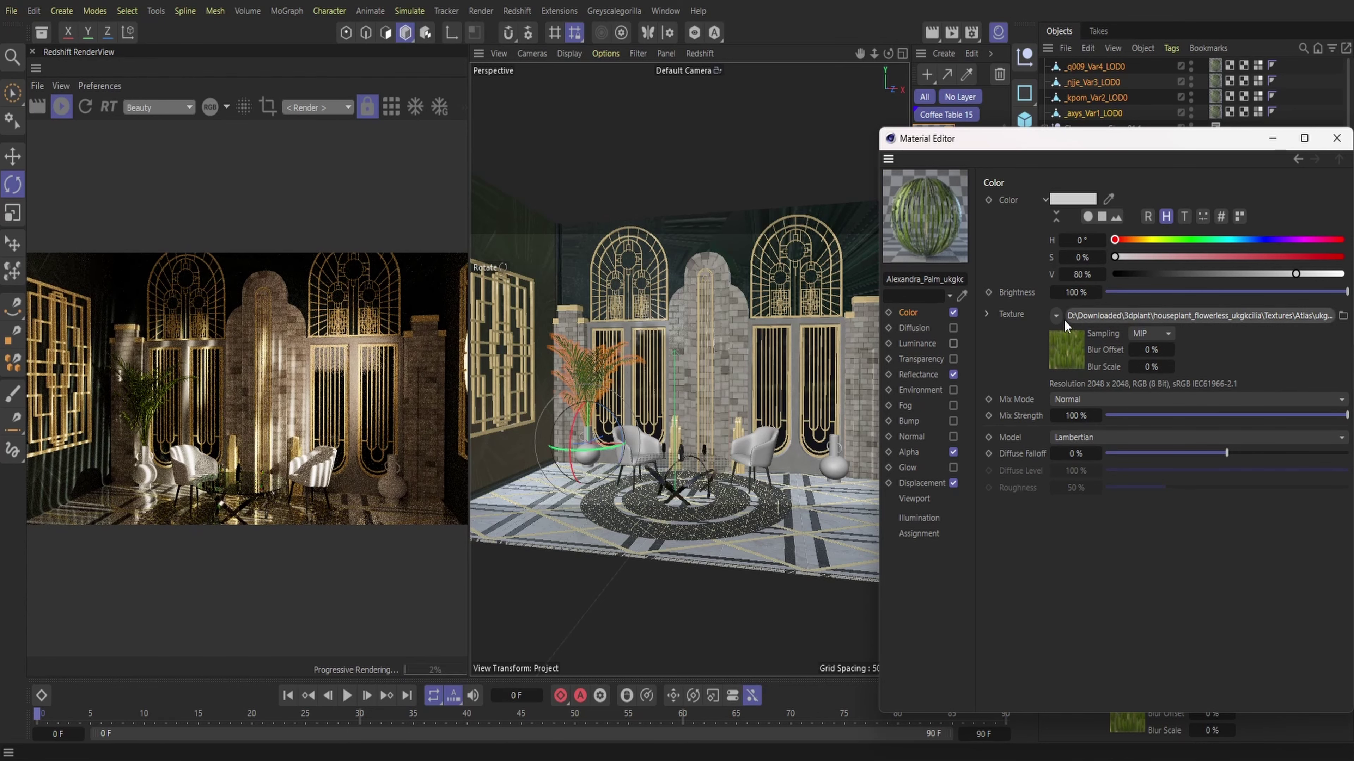
left_click(1071, 201)
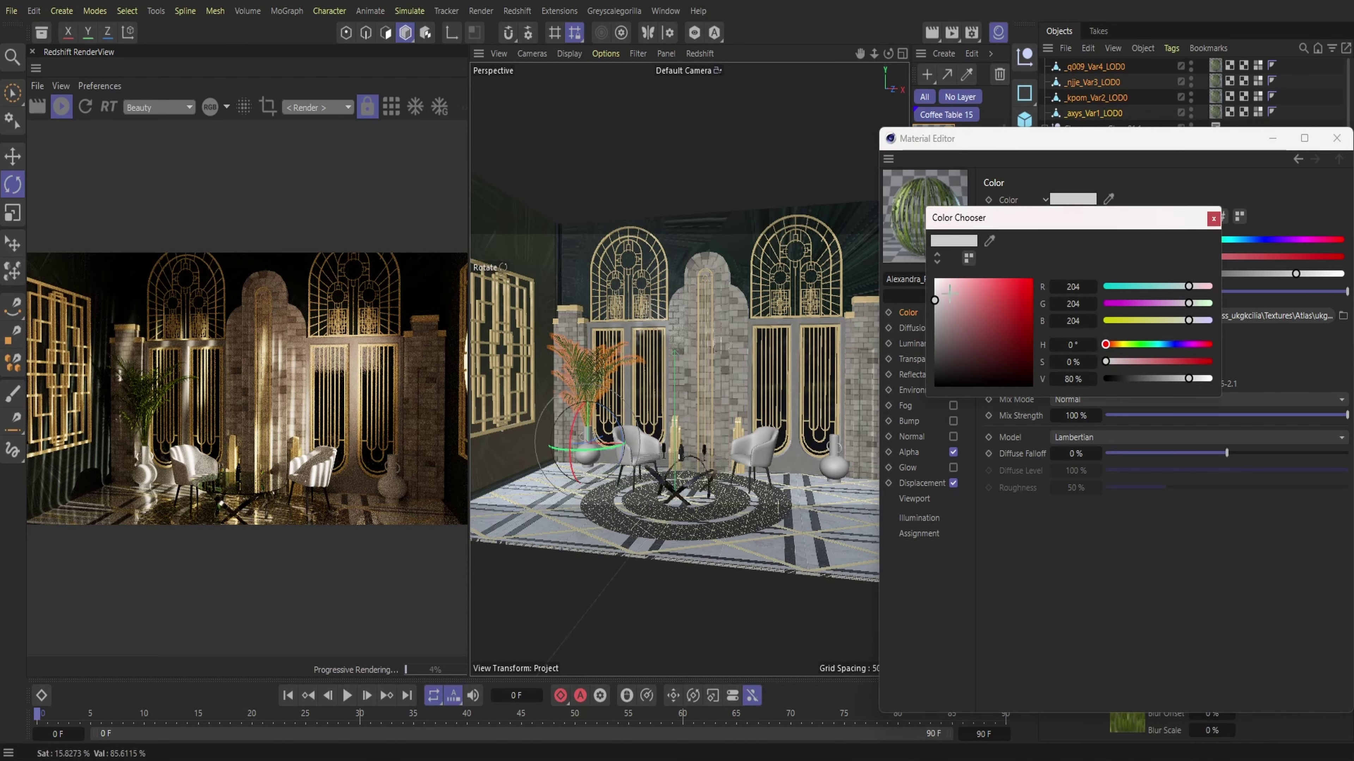
left_click(936, 291)
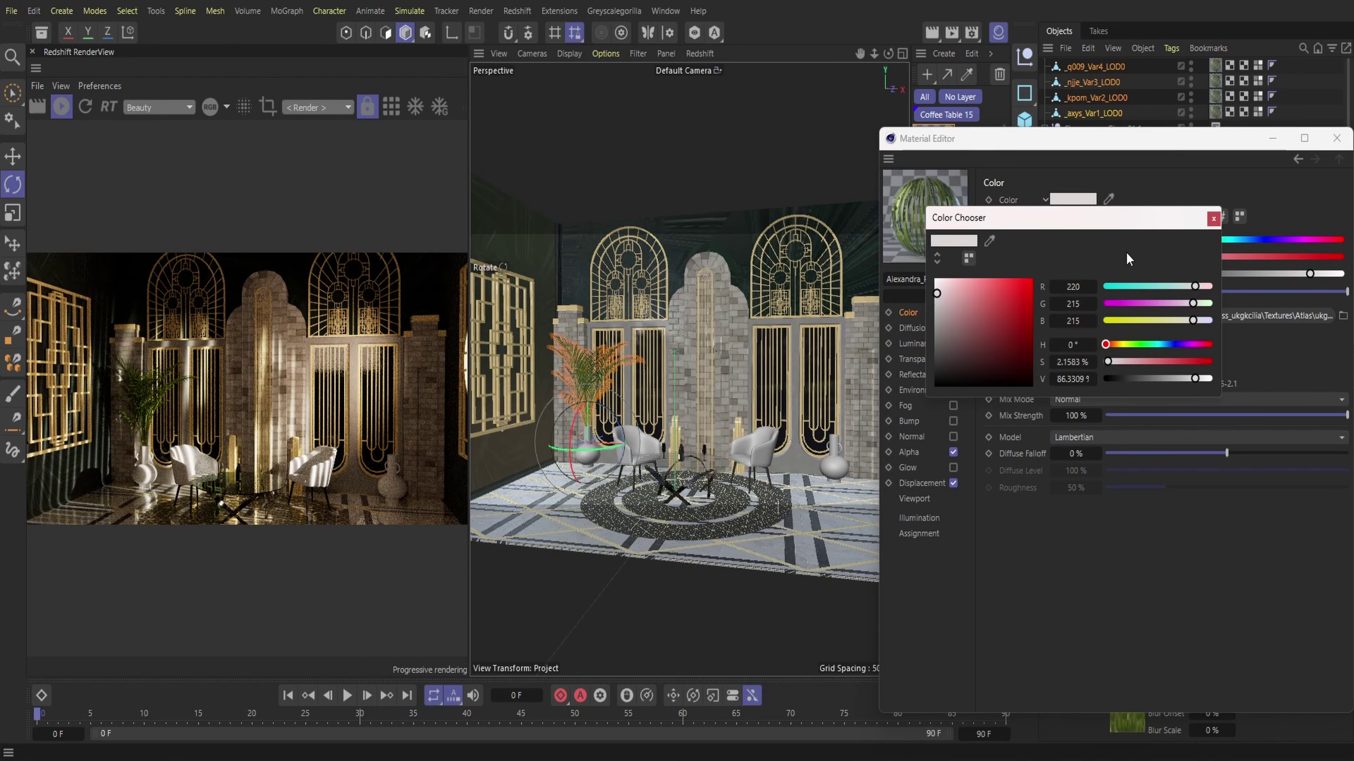
left_click(1212, 219)
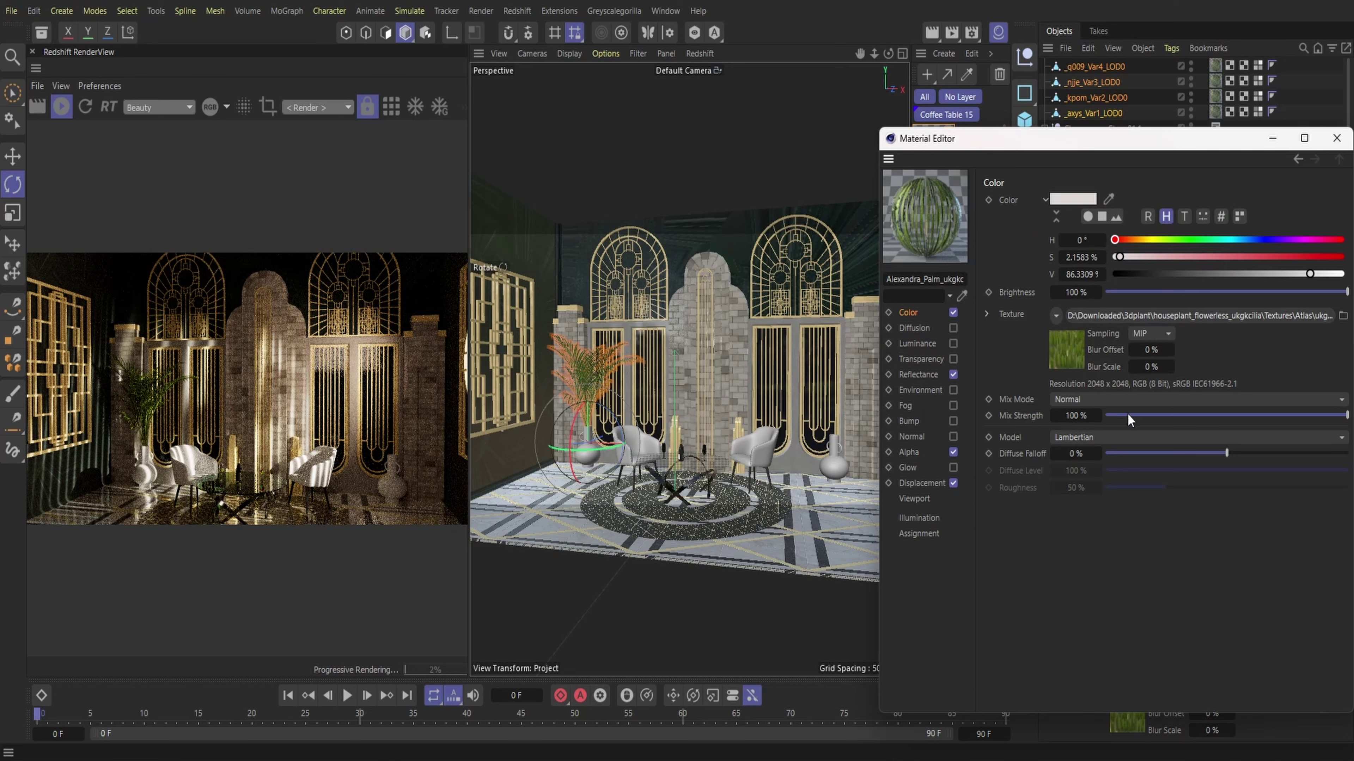
- Set the palm material's color texture mix strength to 50% and close the material editor
double_click(1075, 415)
type("50")
key("Return")
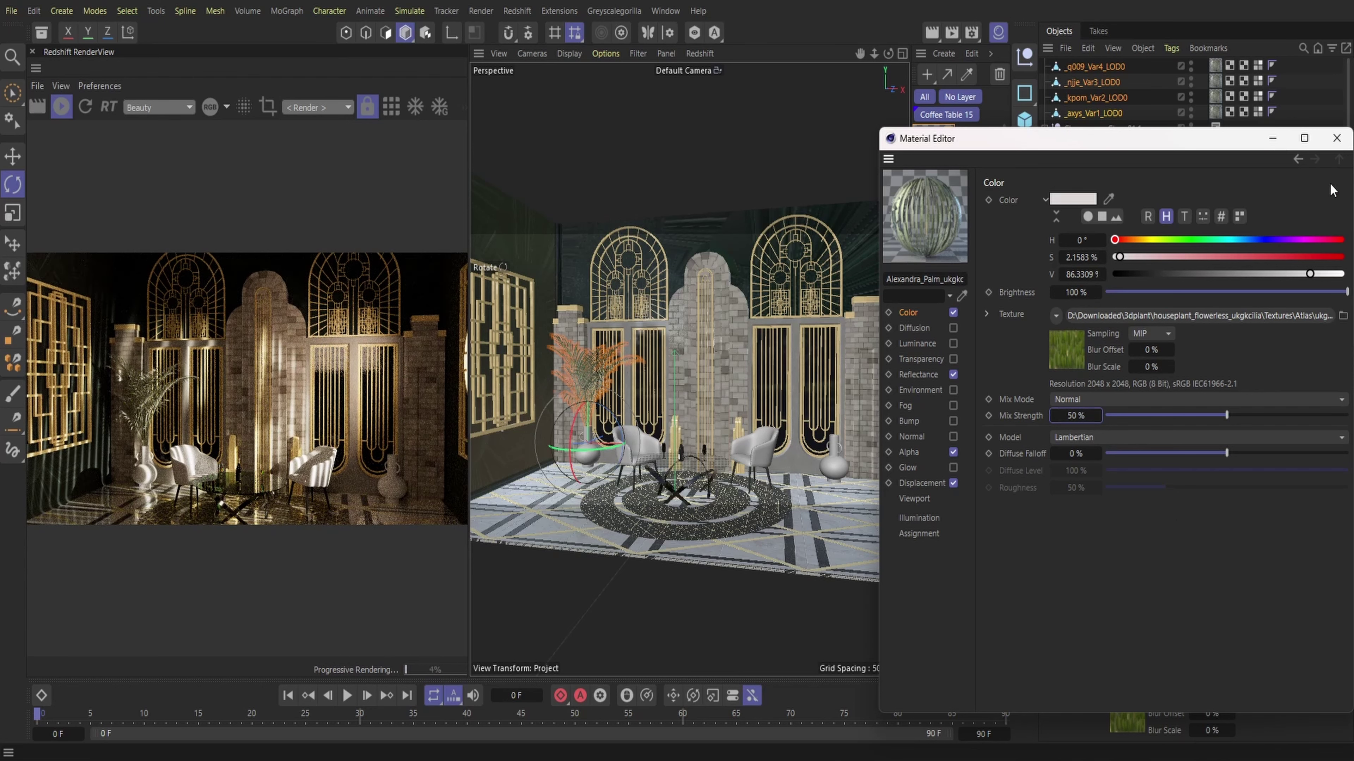
left_click(1336, 138)
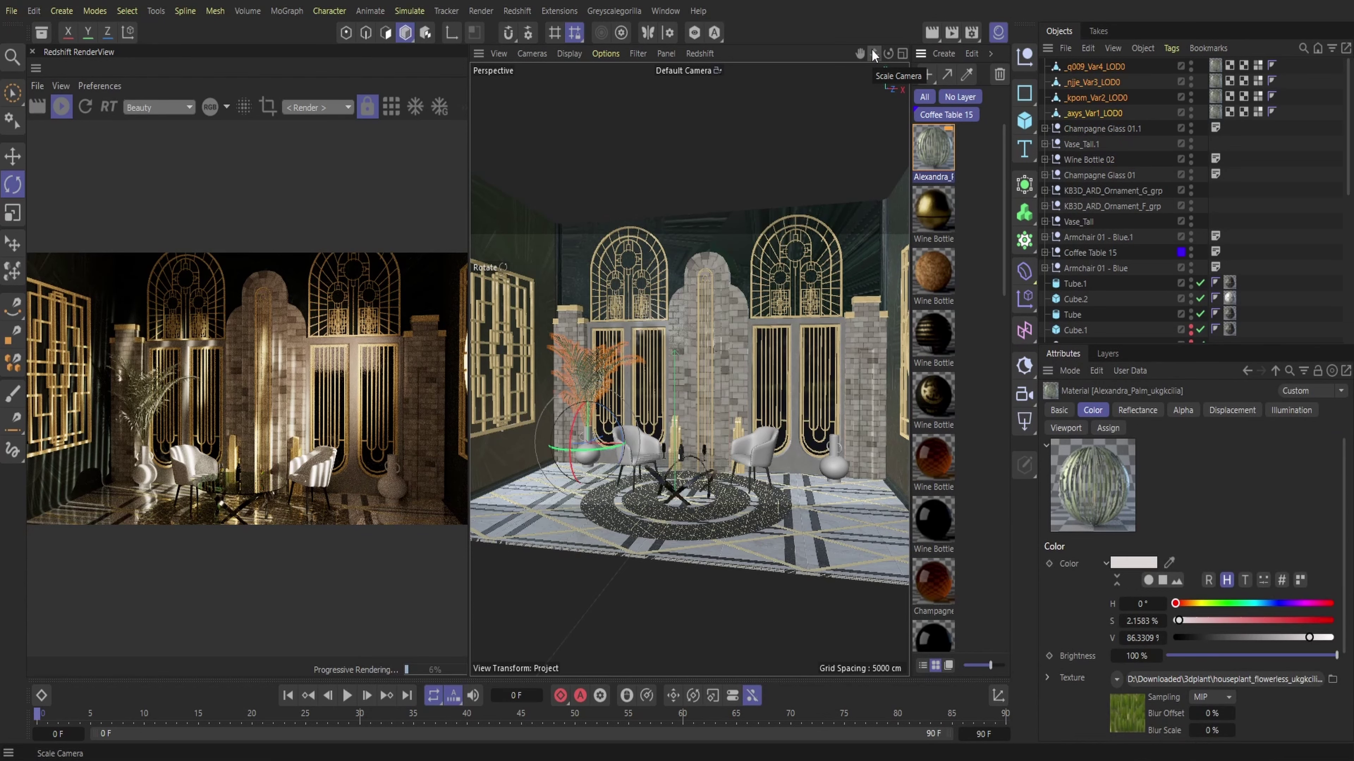
- Hide the material list and set the RenderView to render through the RS Camera
left_click(994, 36)
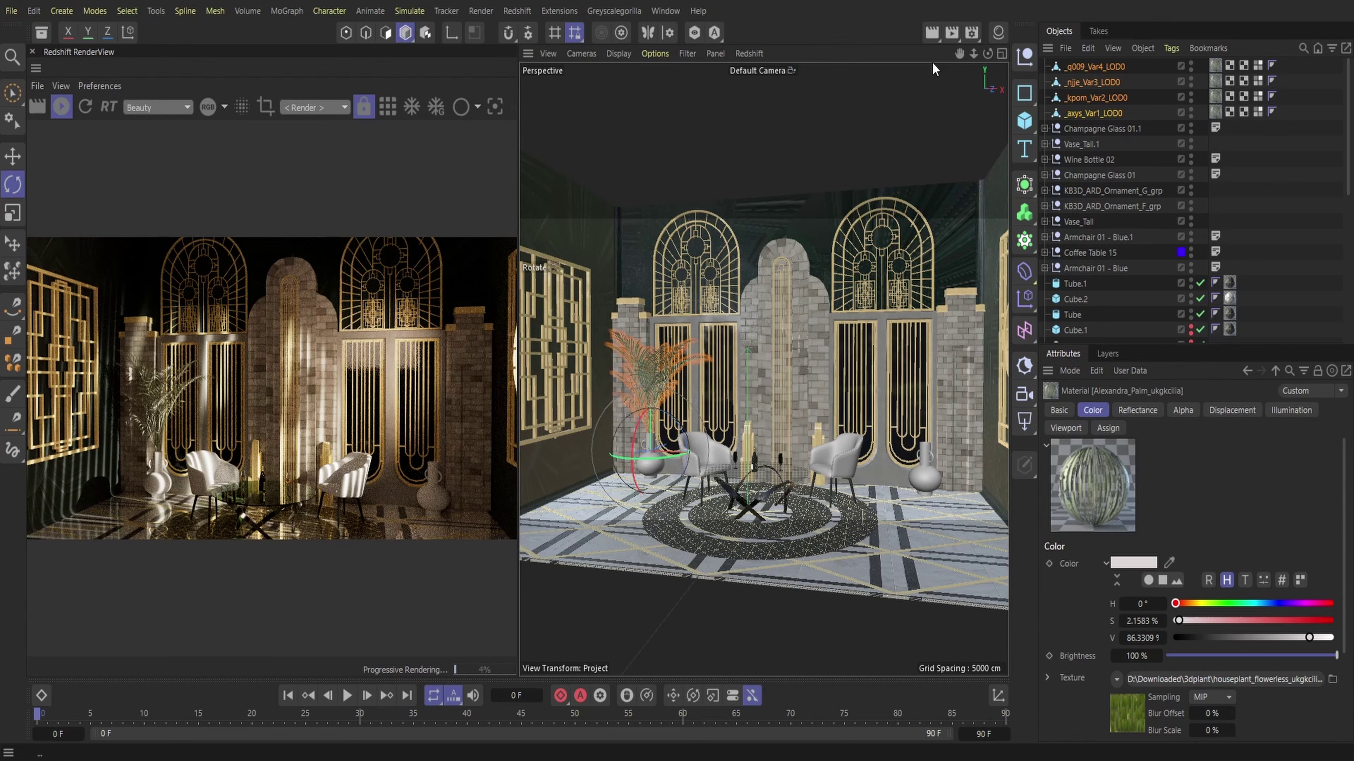
left_click_drag(974, 54, 1007, 54)
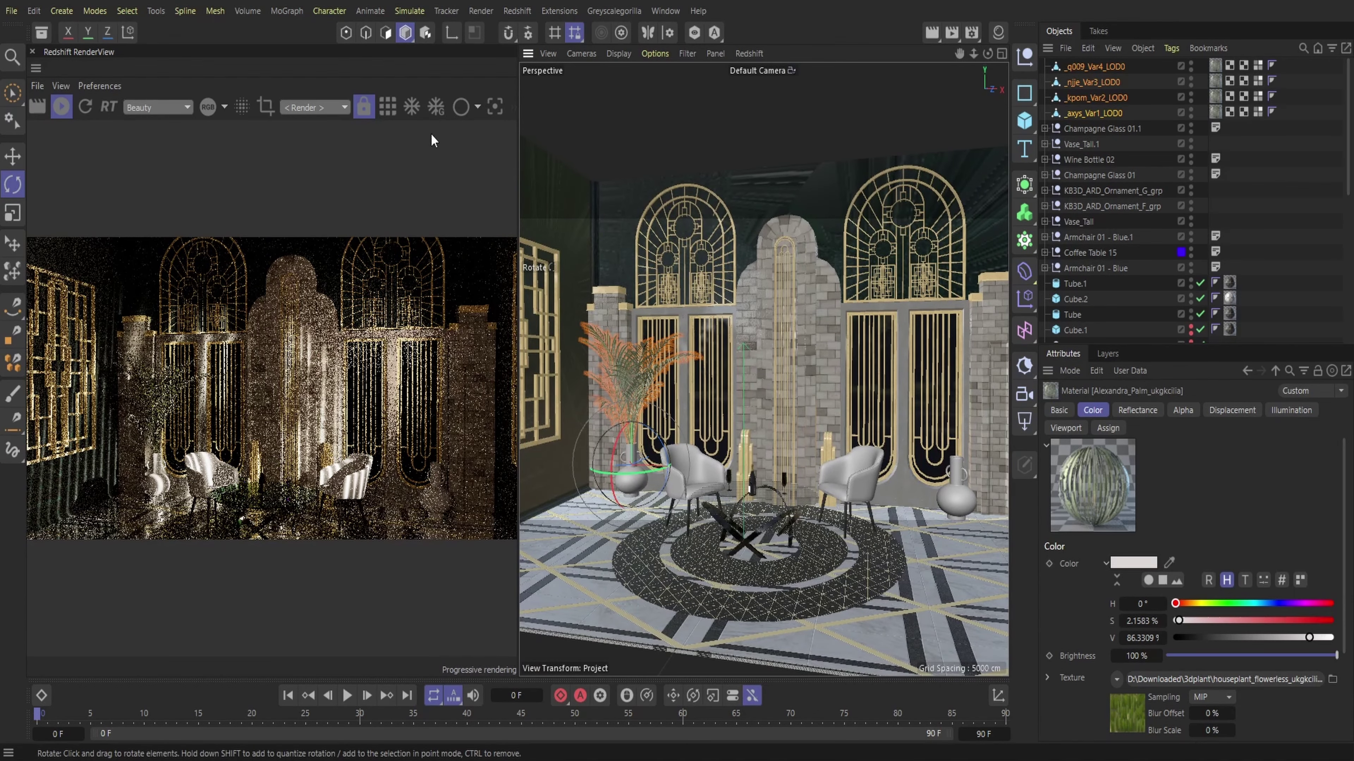
left_click(301, 109)
left_click(314, 156)
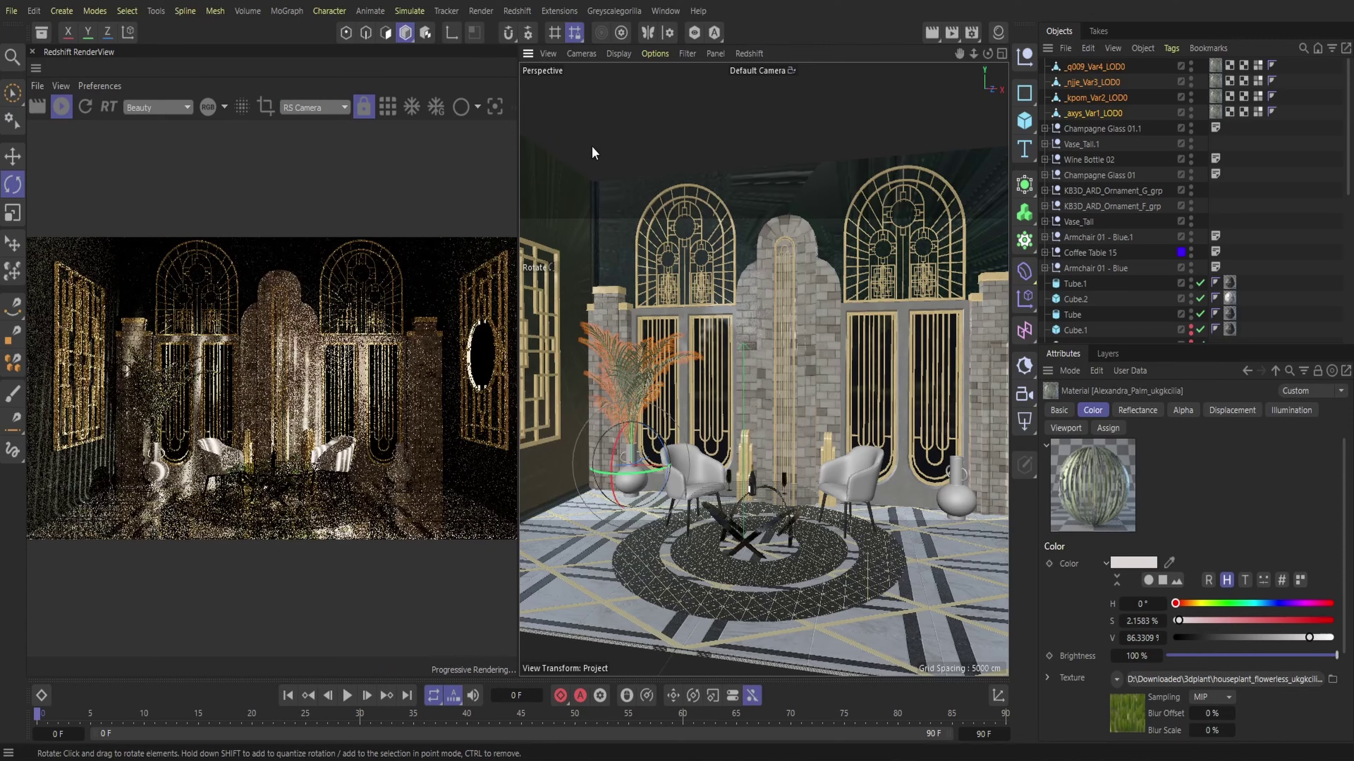
- Try the gold Wine Bottle 02 - Seal material on the left vase
left_click_drag(974, 53, 1046, 5)
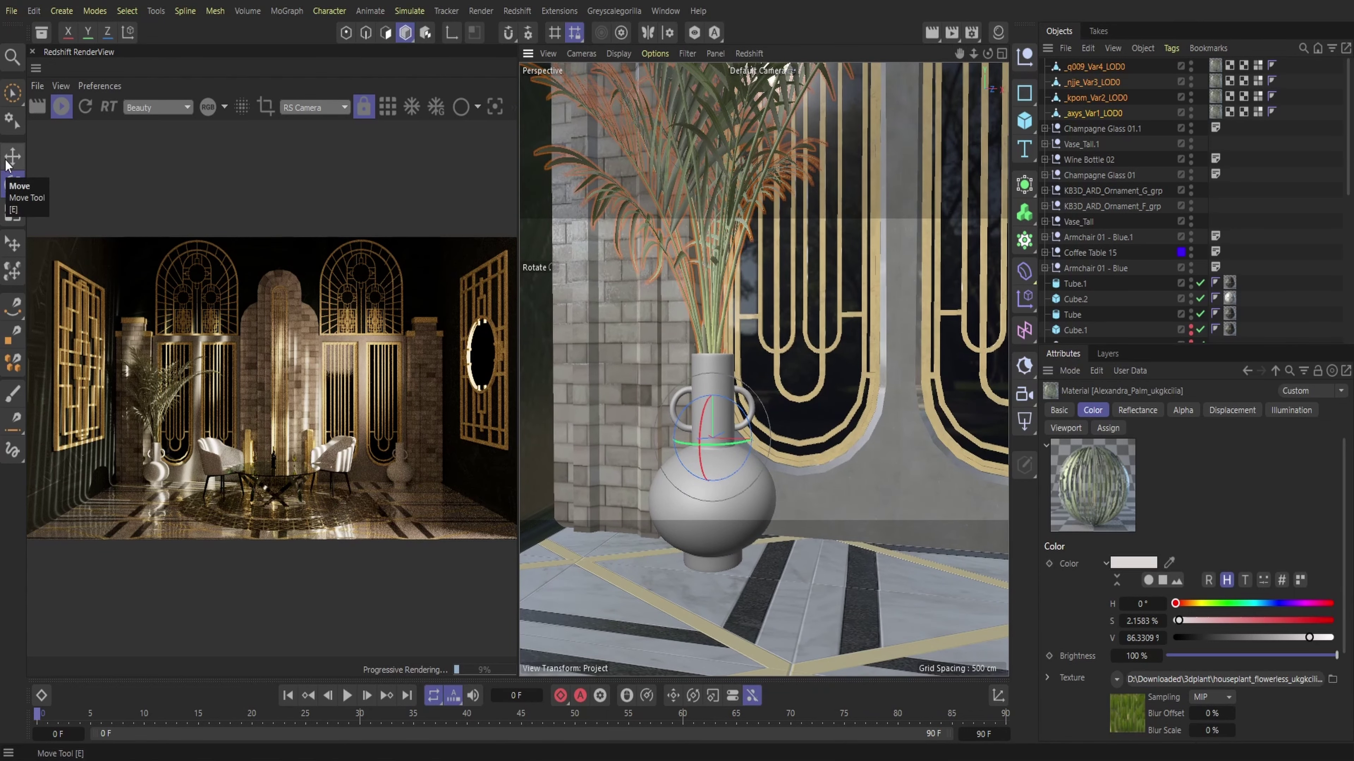
left_click(13, 184)
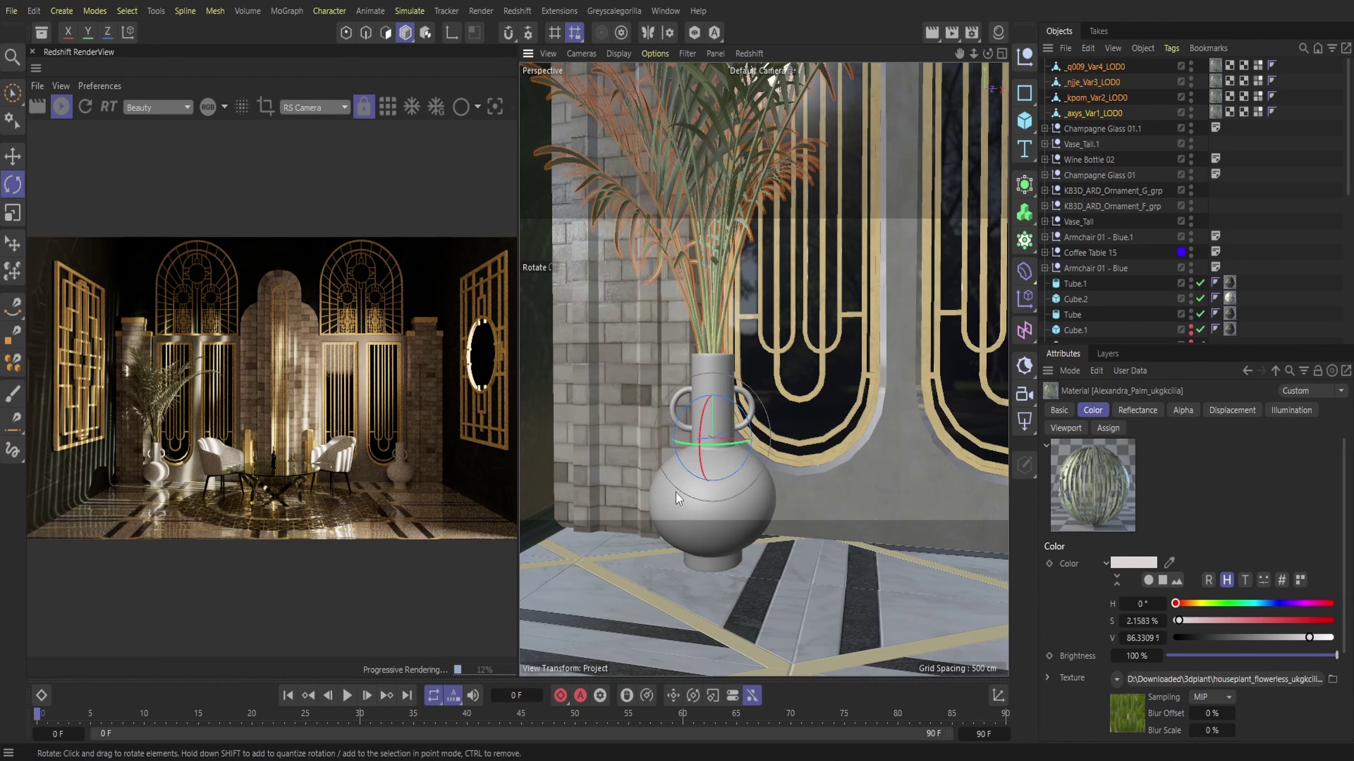
left_click(998, 32)
scroll(946, 267, "up", 2)
left_click_drag(945, 240, 649, 507)
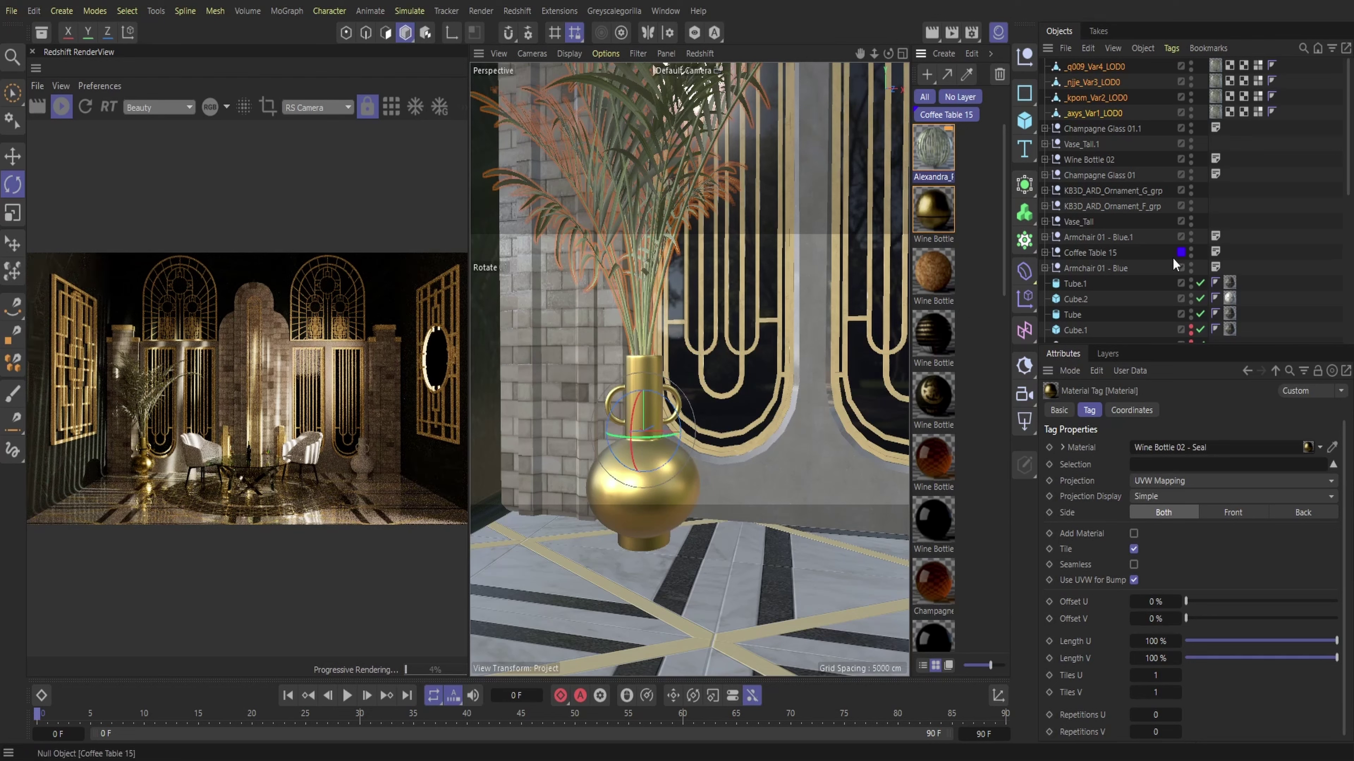
- Expand Vase_Tall to find its mesh Vase_Tall_2 and remove the Wine Bottle 02 - Seal material from it
scroll(1173, 257, "down", 5)
scroll(1170, 258, "up", 5)
scroll(1146, 258, "down", 5)
scroll(1146, 258, "up", 5)
left_click(1073, 221)
left_click(1045, 221)
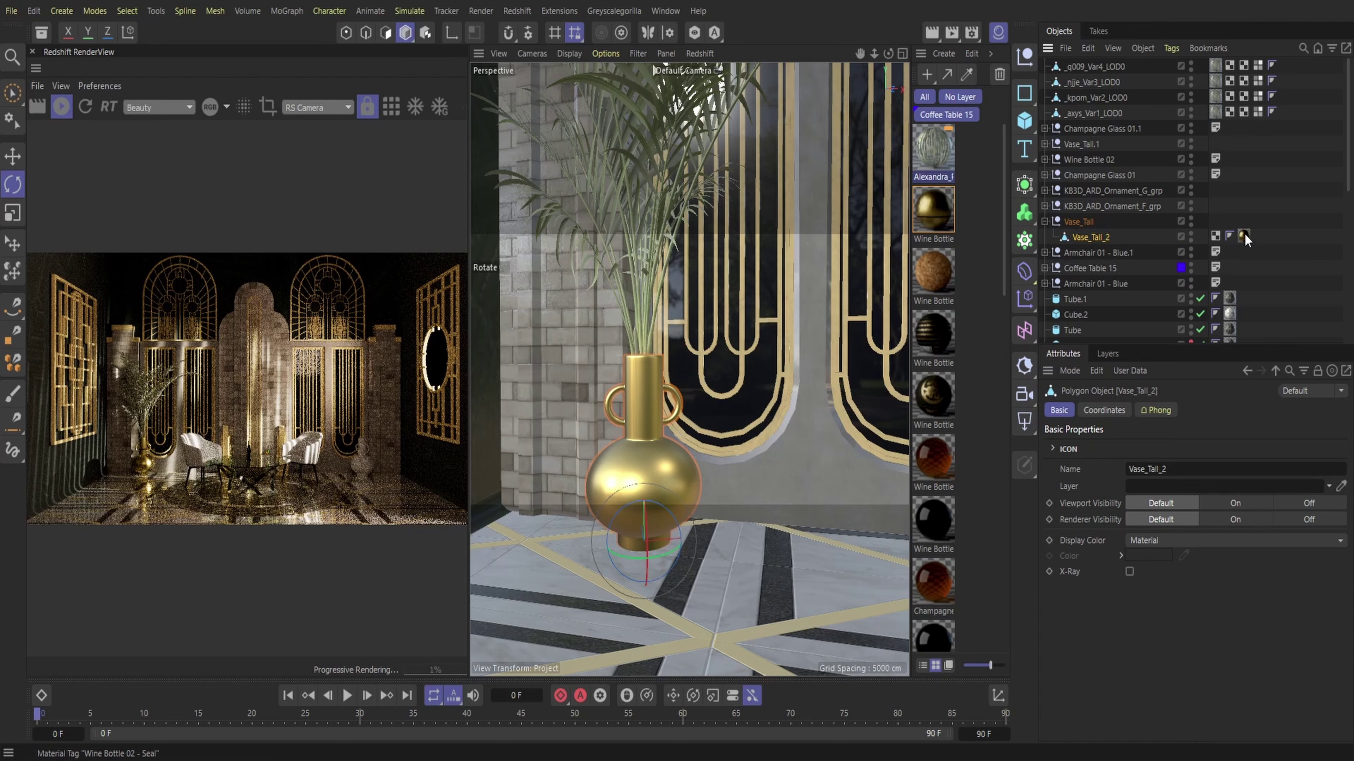
left_click(1246, 234)
key("Delete")
- Try the Wine Bottle 02 - Front Label material on Vase_Tall_2, preview it through the Perspective and RS Camera views, and remove it
left_click_drag(933, 397, 1086, 236)
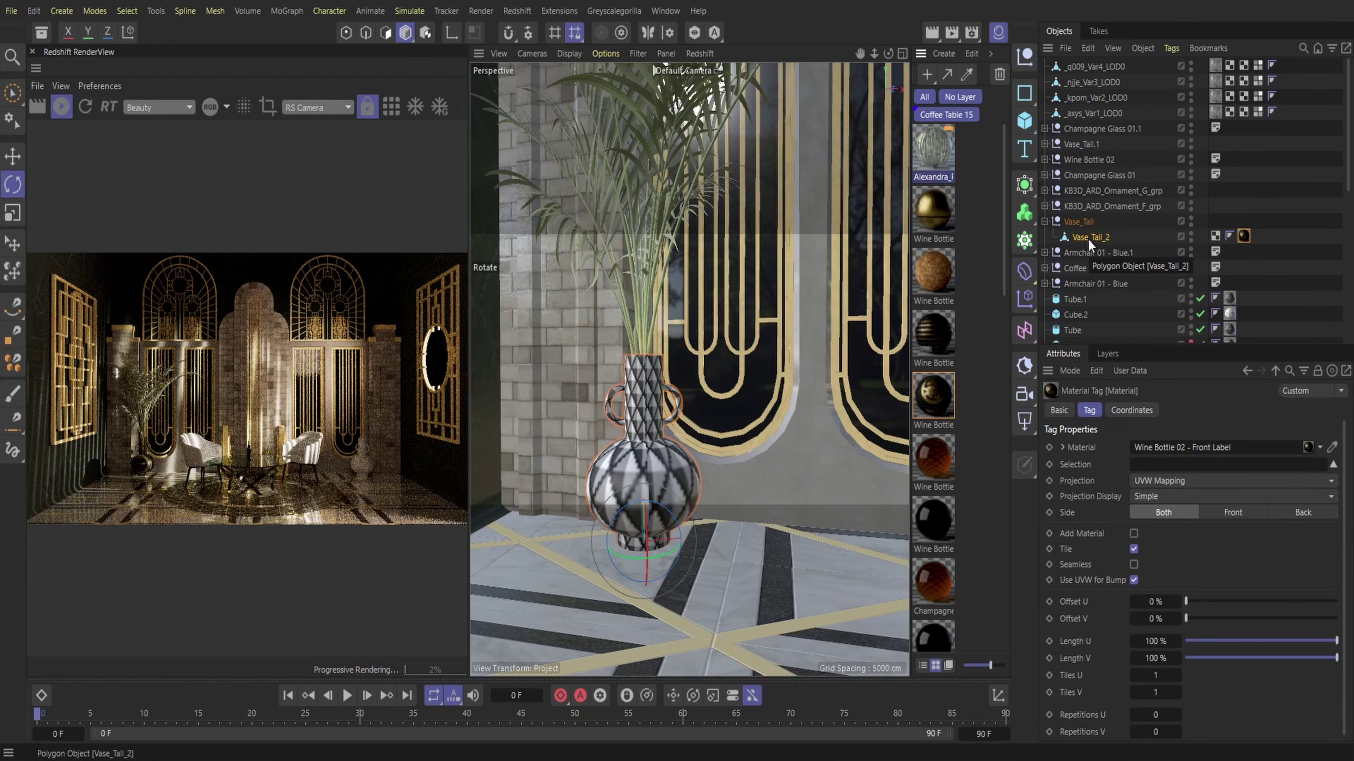
left_click(346, 107)
left_click(335, 149)
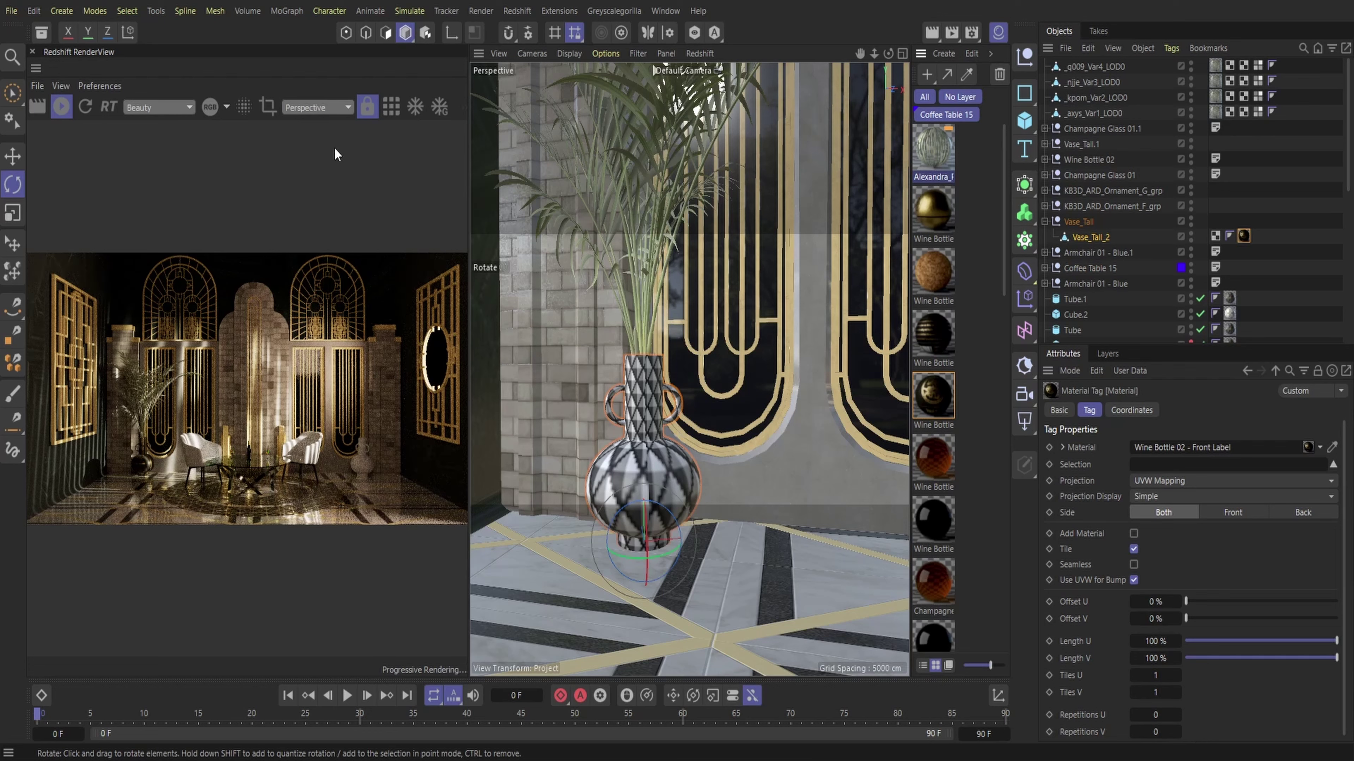
left_click(343, 108)
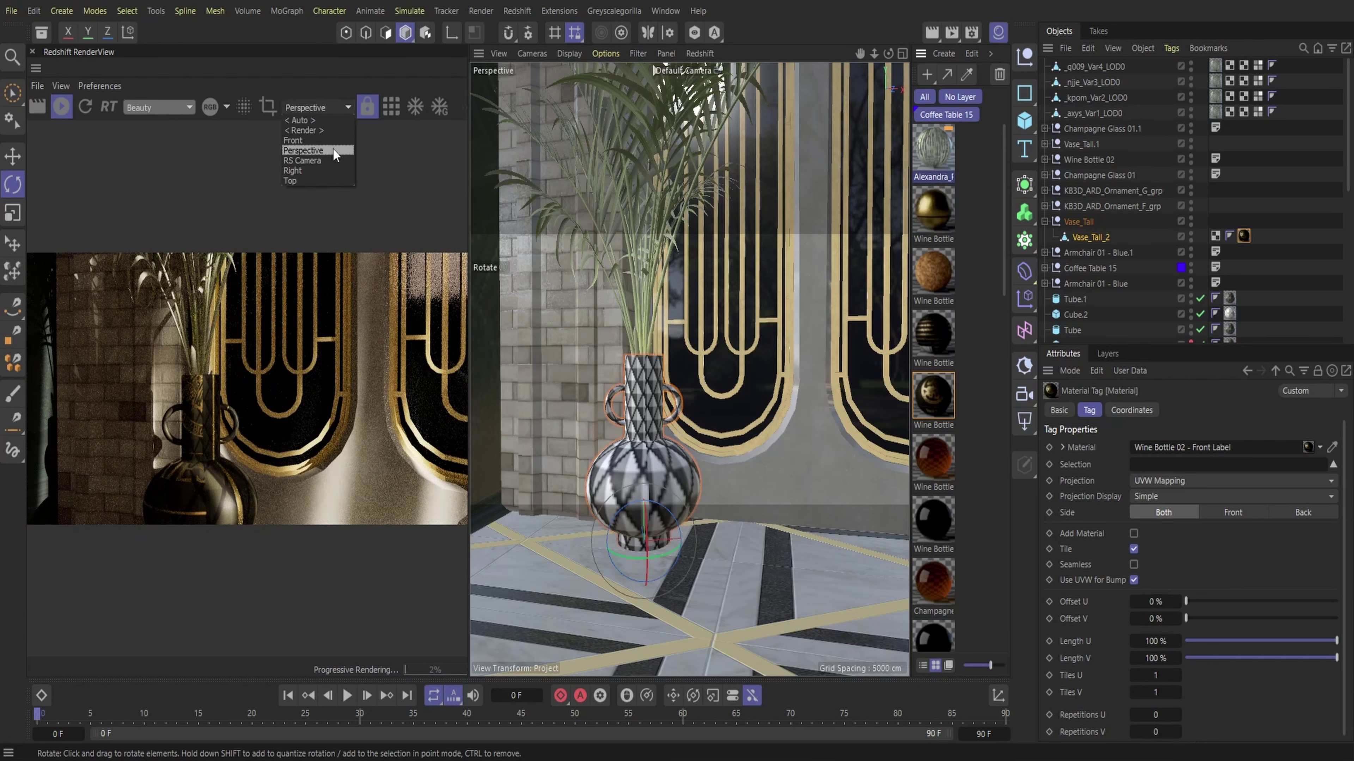
left_click(334, 130)
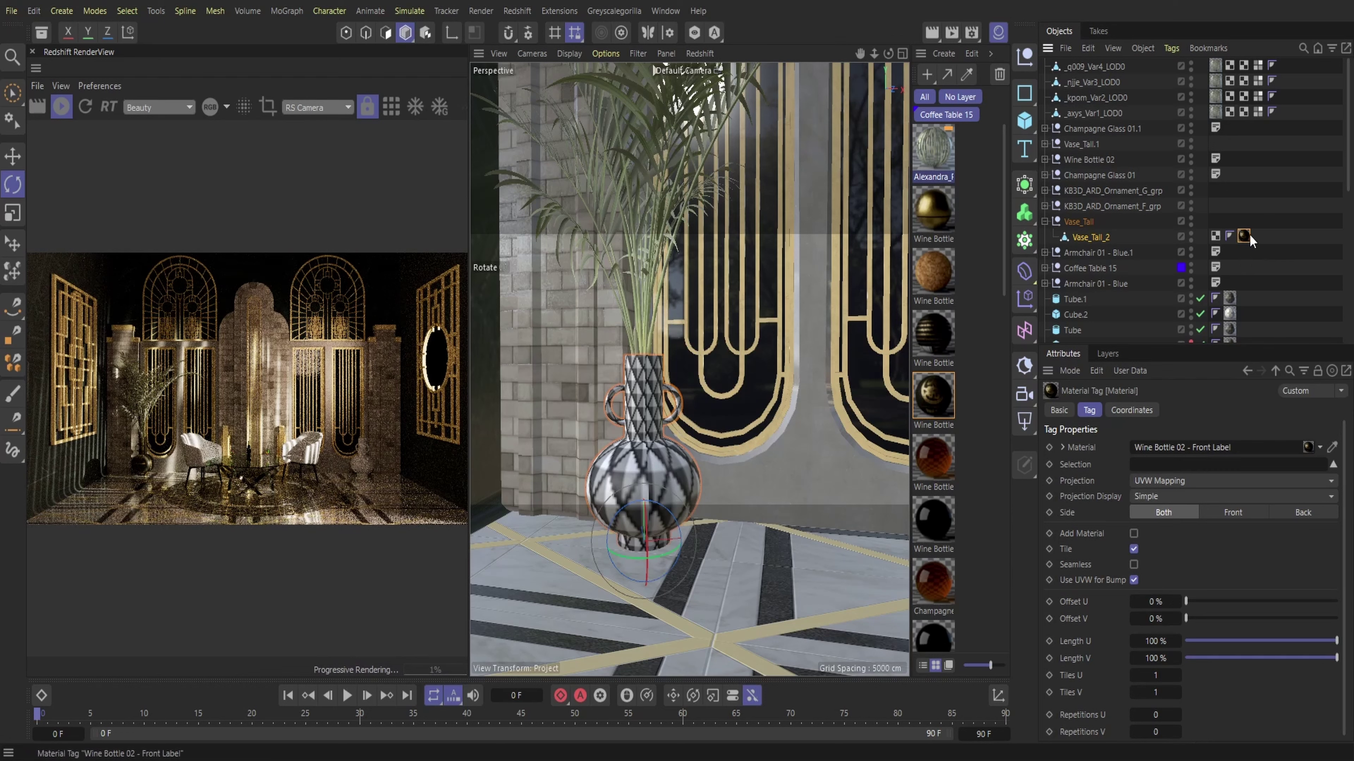
key("Delete")
- Try the Pottery Rough 003 Ochre 20cm material on Vase_Tall_2 and remove it
scroll(988, 502, "down", 7)
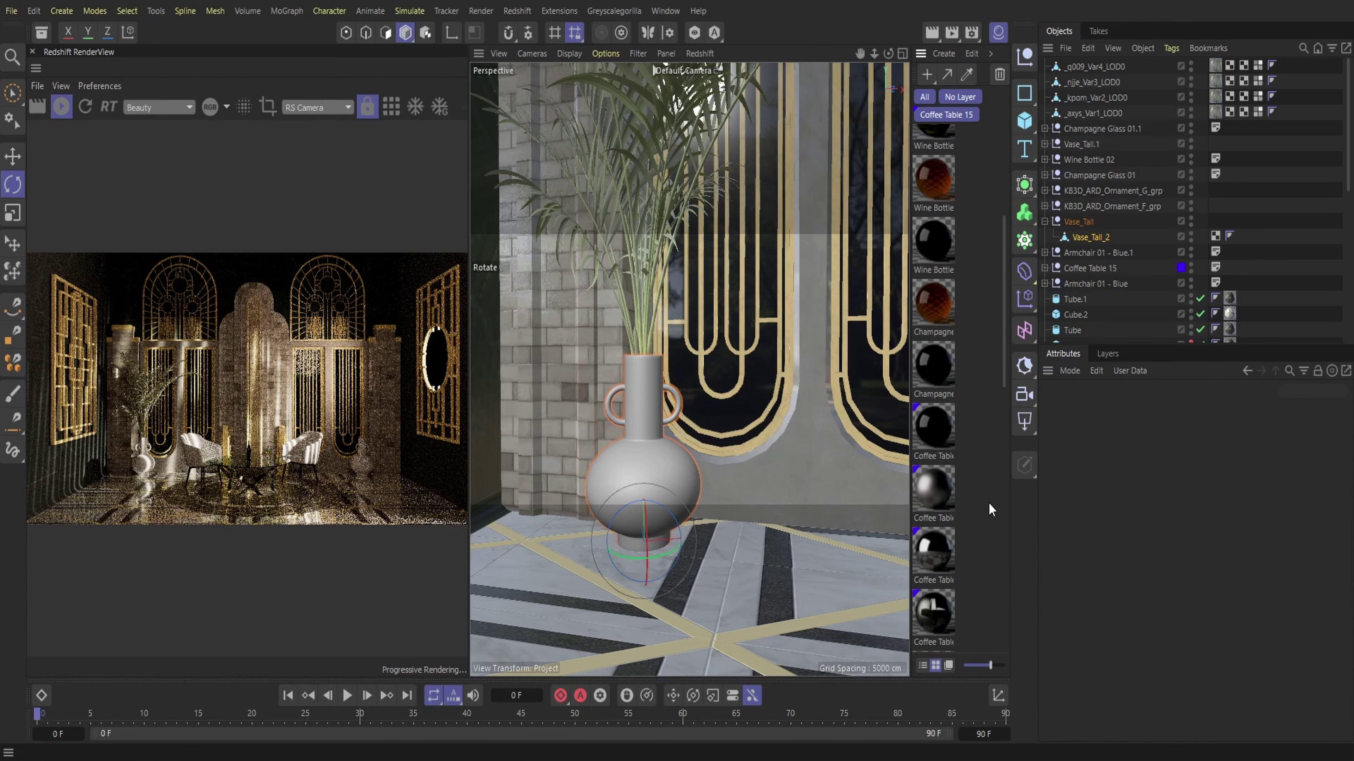
scroll(989, 502, "down", 4)
left_click_drag(934, 427, 1090, 238)
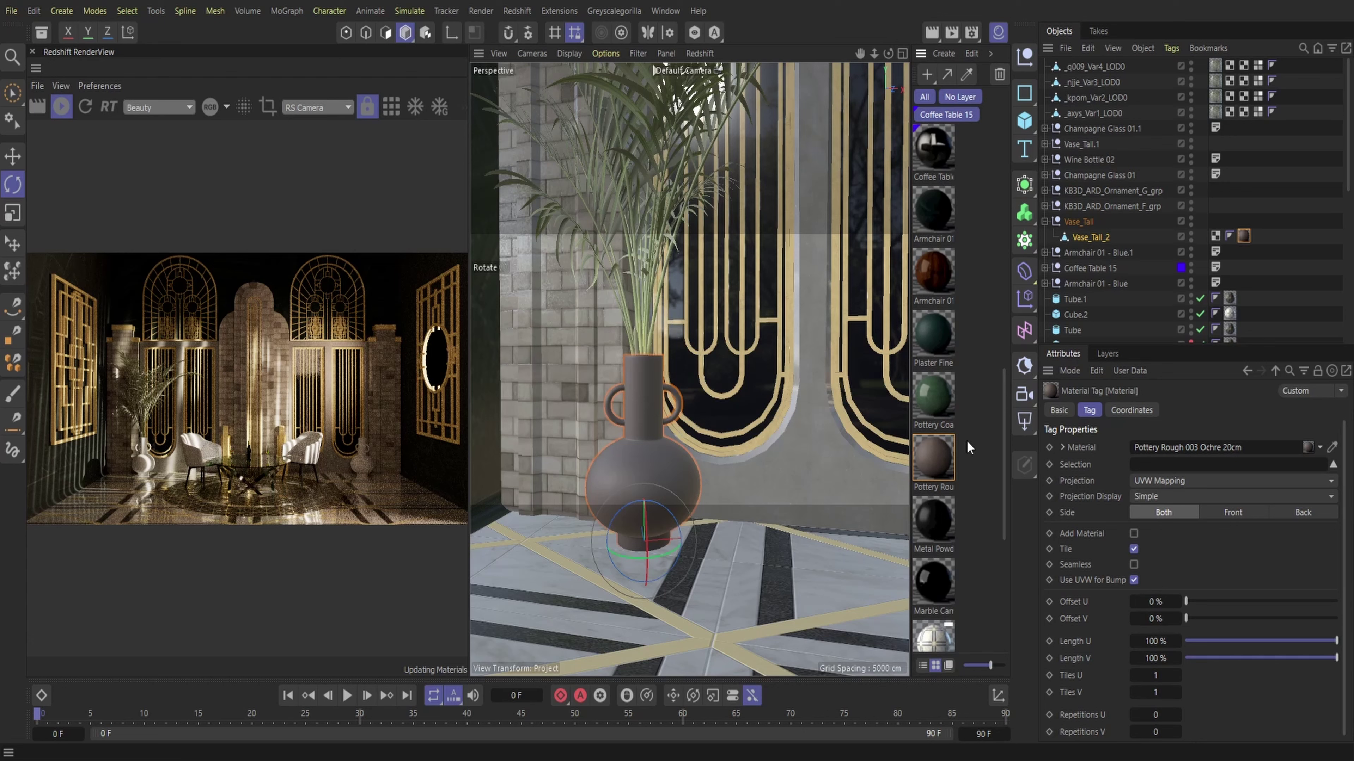
scroll(967, 440, "down", 2)
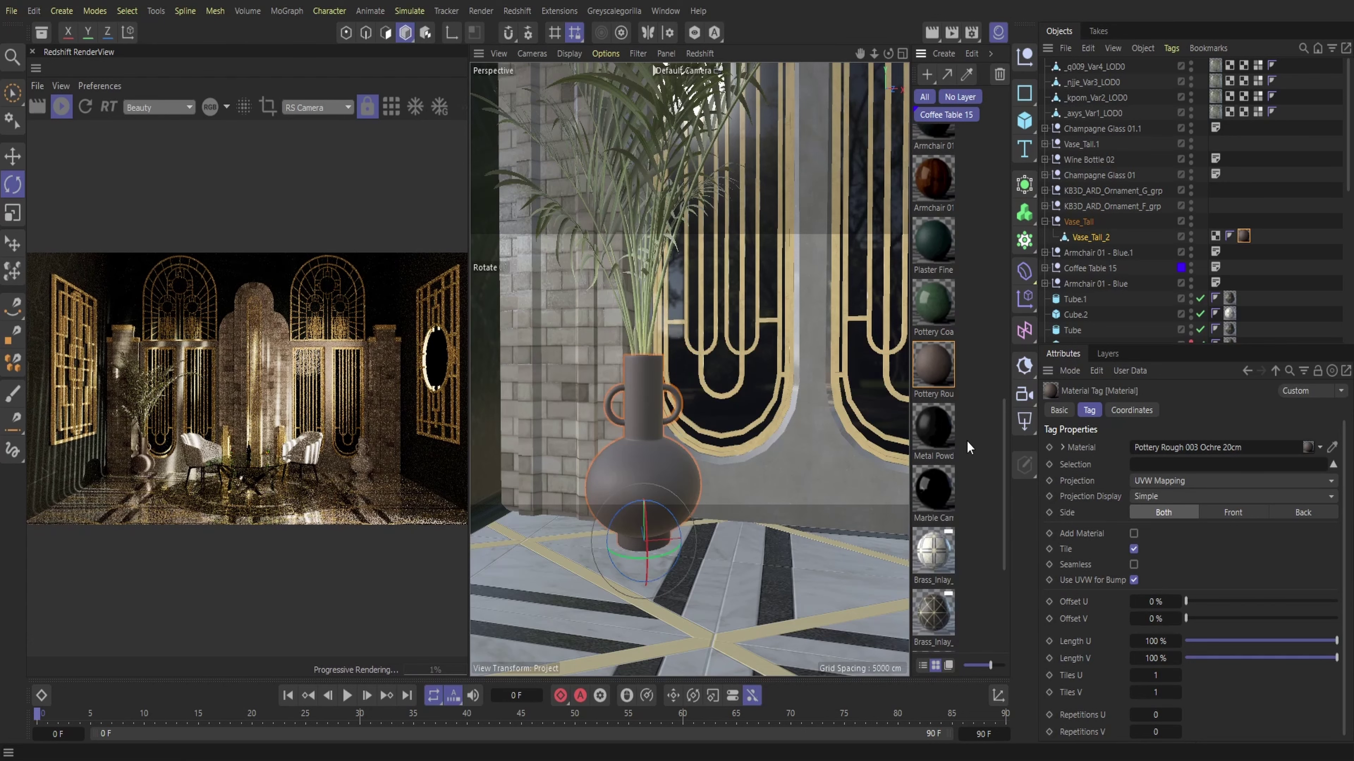
left_click(1242, 239)
key("Delete")
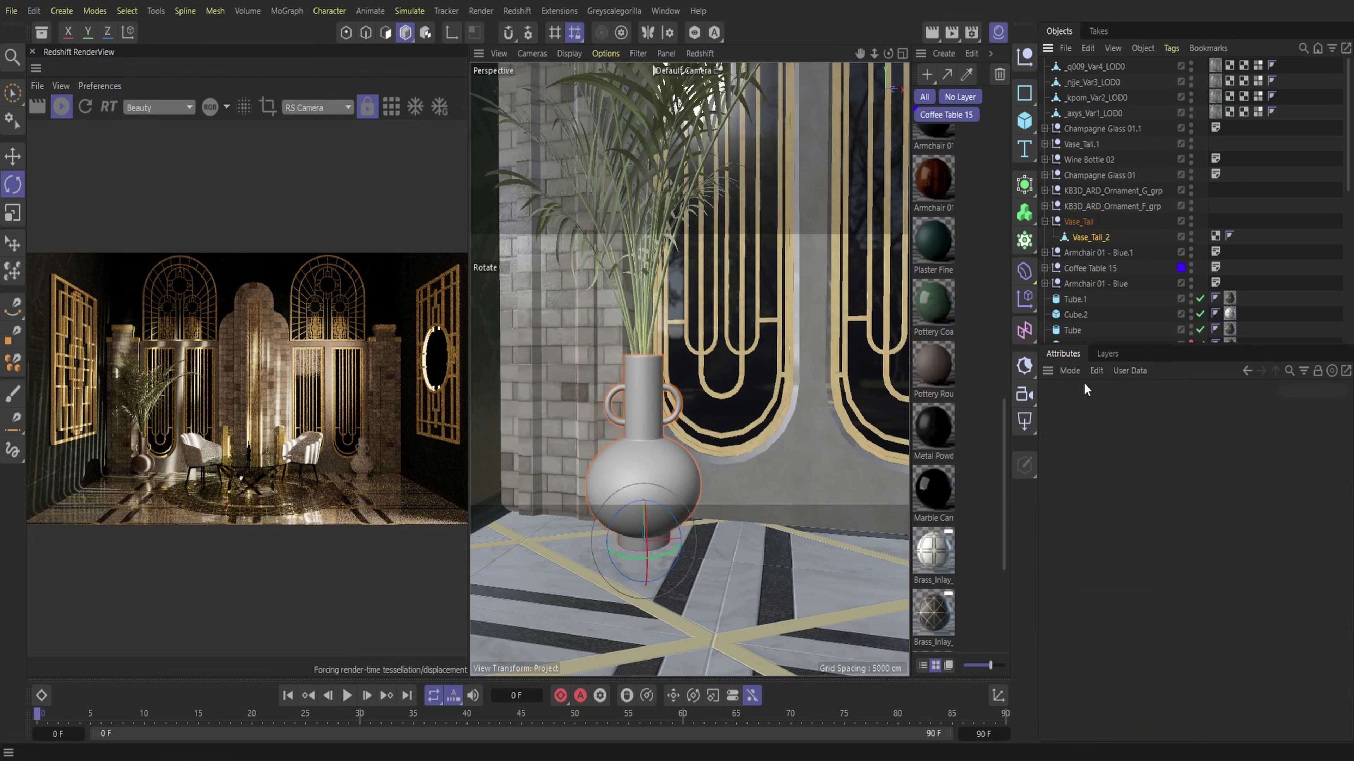
- Try the Marble Carrara 002 Black 200cm material on Vase_Tall_2 and remove it
left_click_drag(933, 488, 1084, 233)
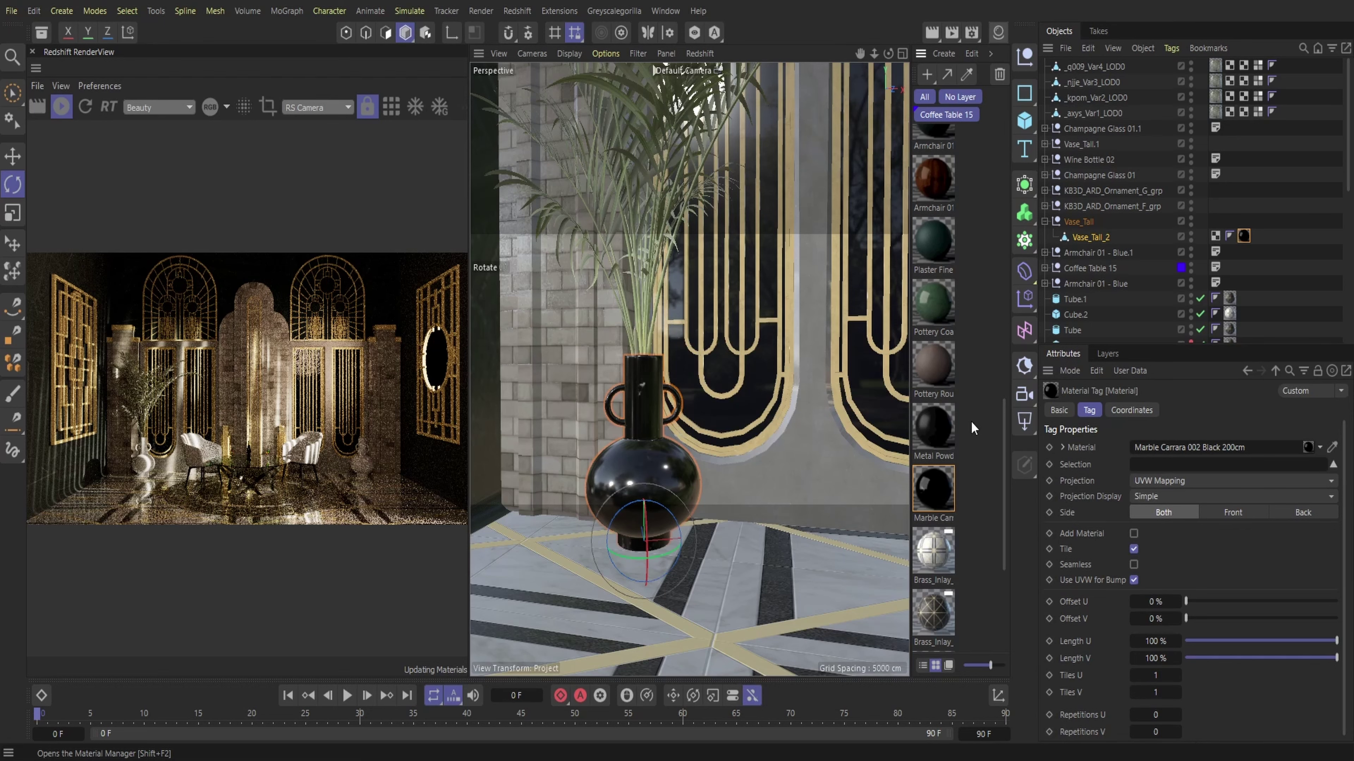
key("shift+F2")
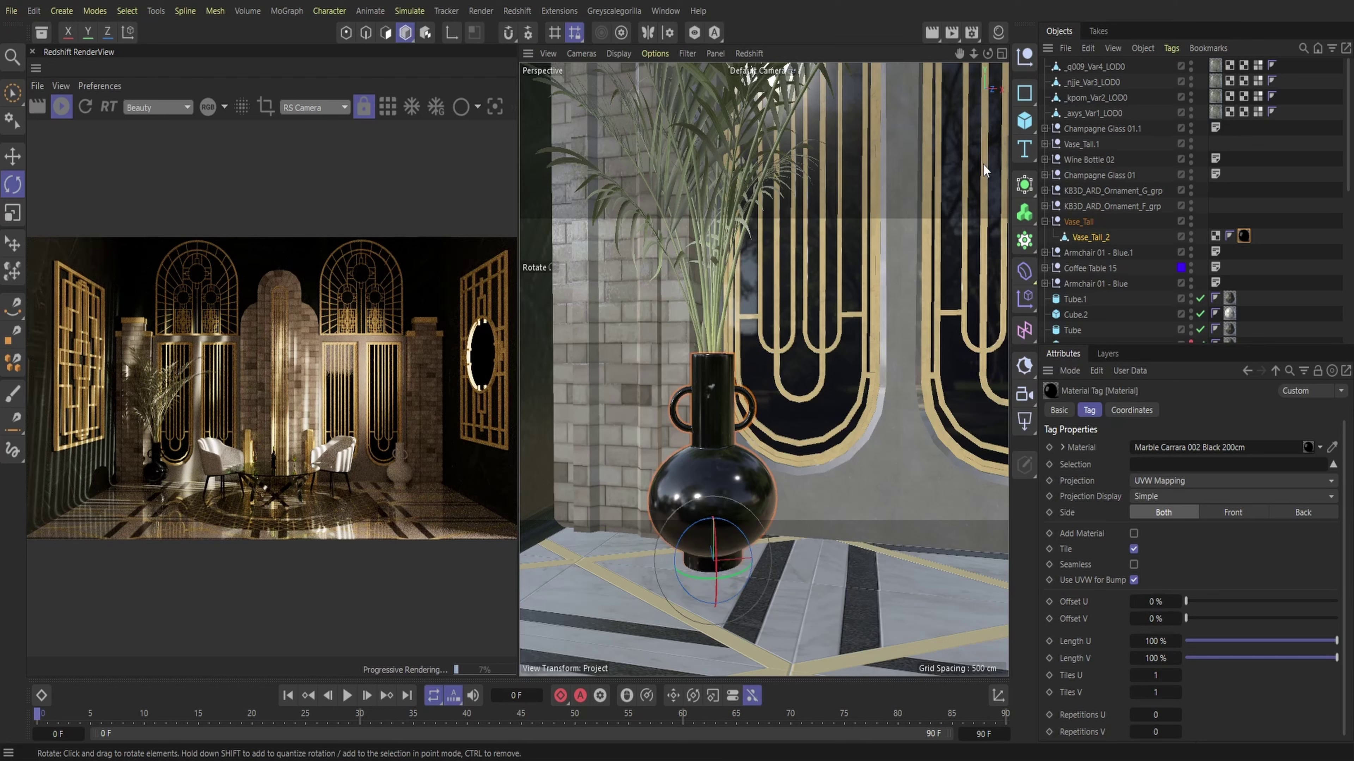
left_click(996, 35)
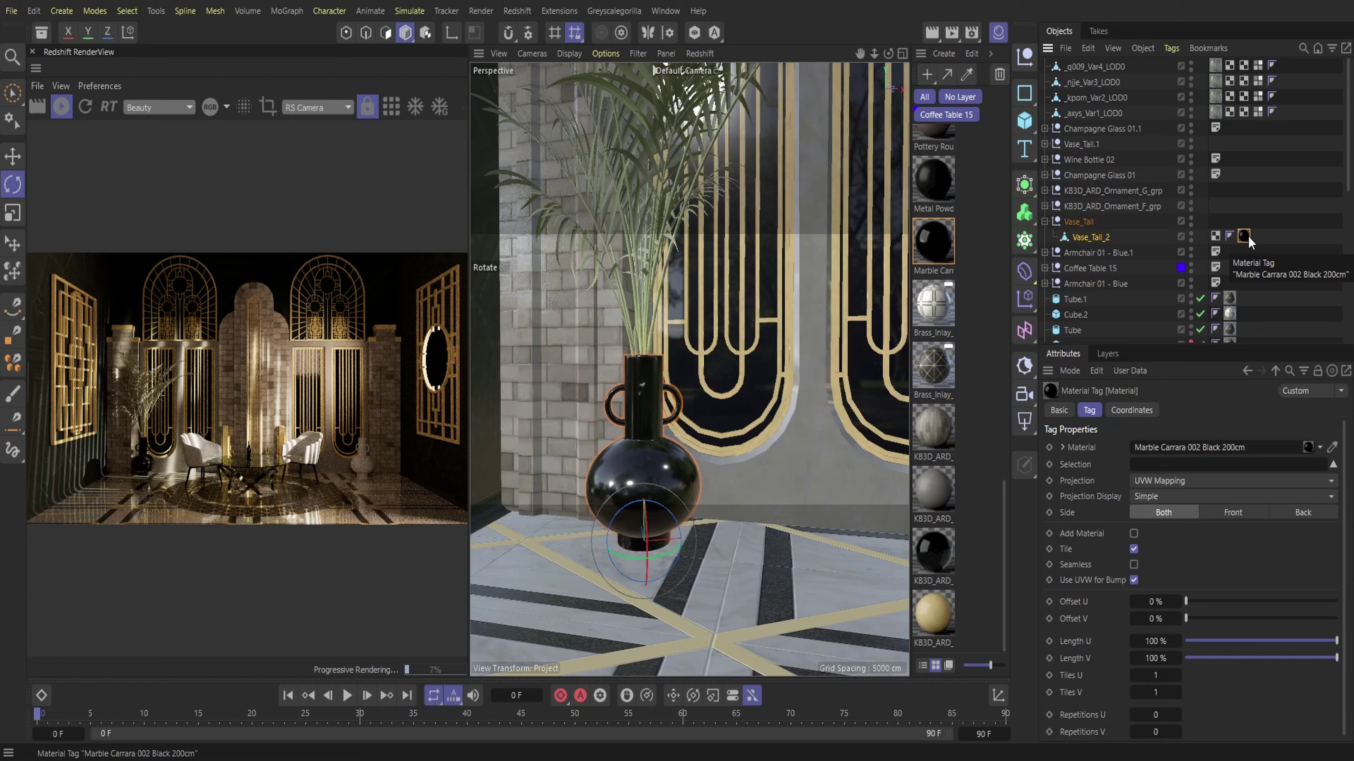
key("Delete")
- Try the KB3D_ARD_GlassBlack material on Vase_Tall_2, remove it and hide the material list
left_click_drag(933, 547, 1099, 236)
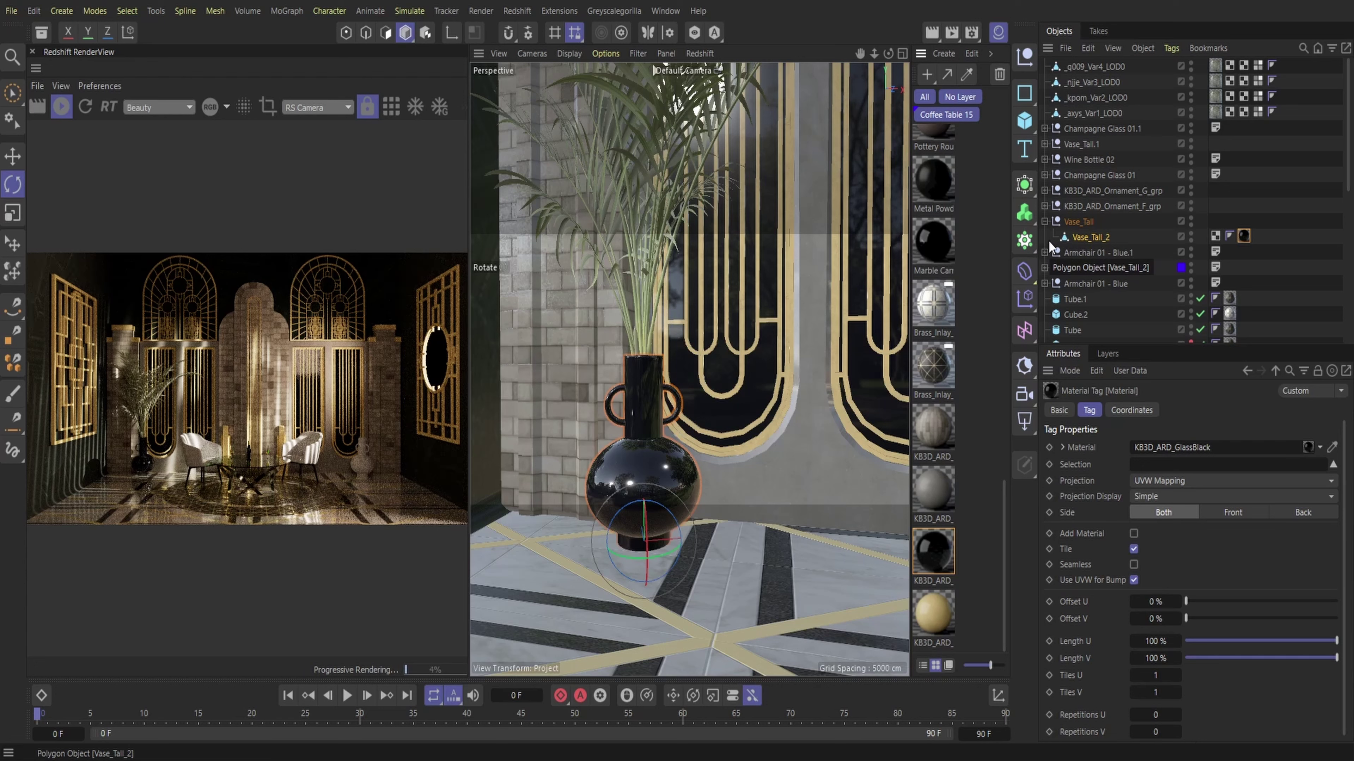
scroll(969, 350, "up", 10)
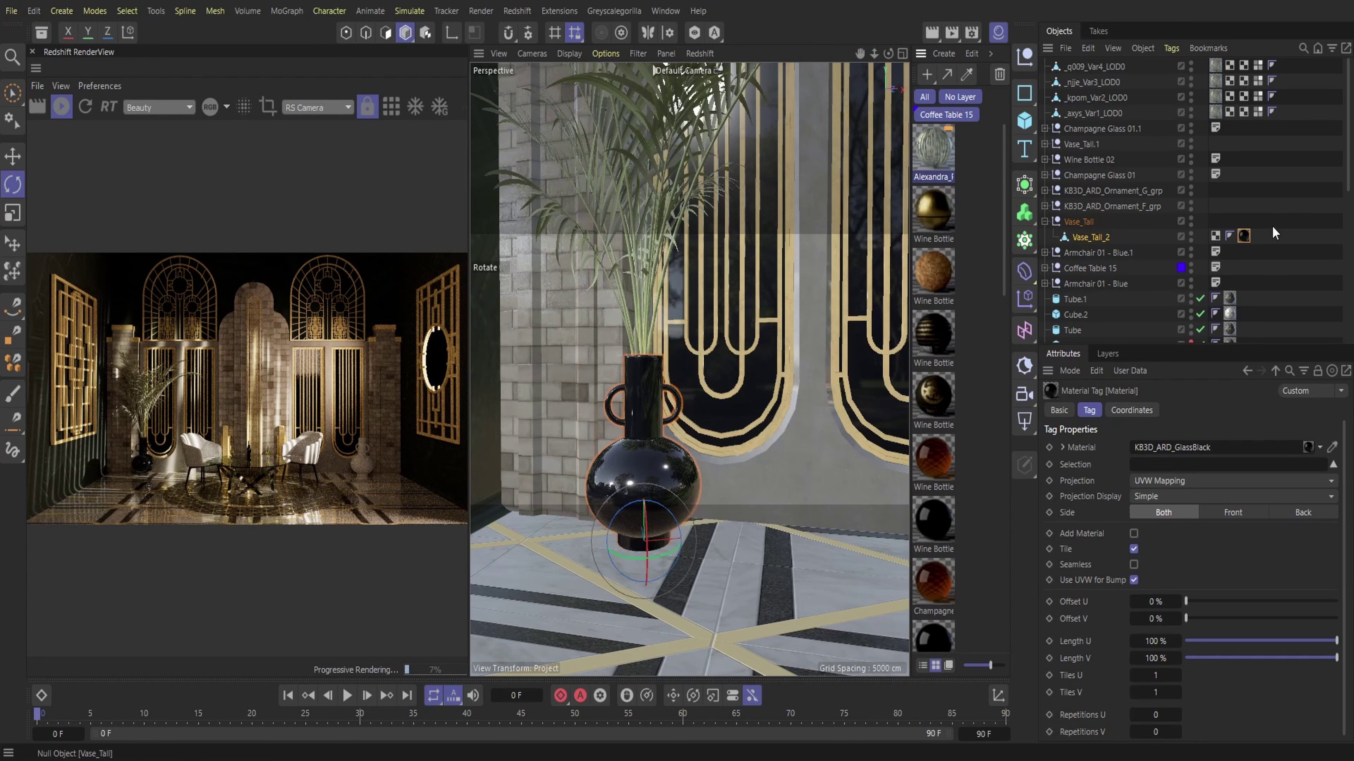
key("Delete")
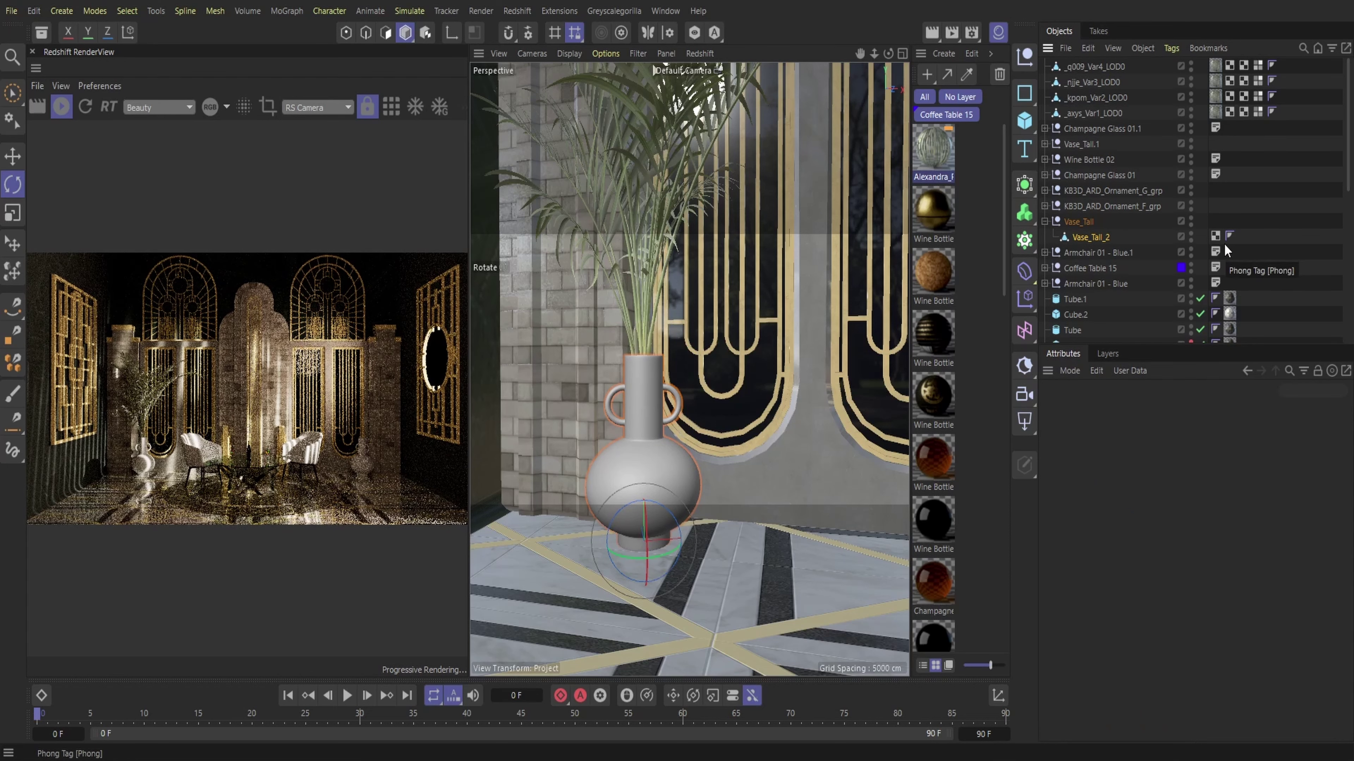
left_click(998, 33)
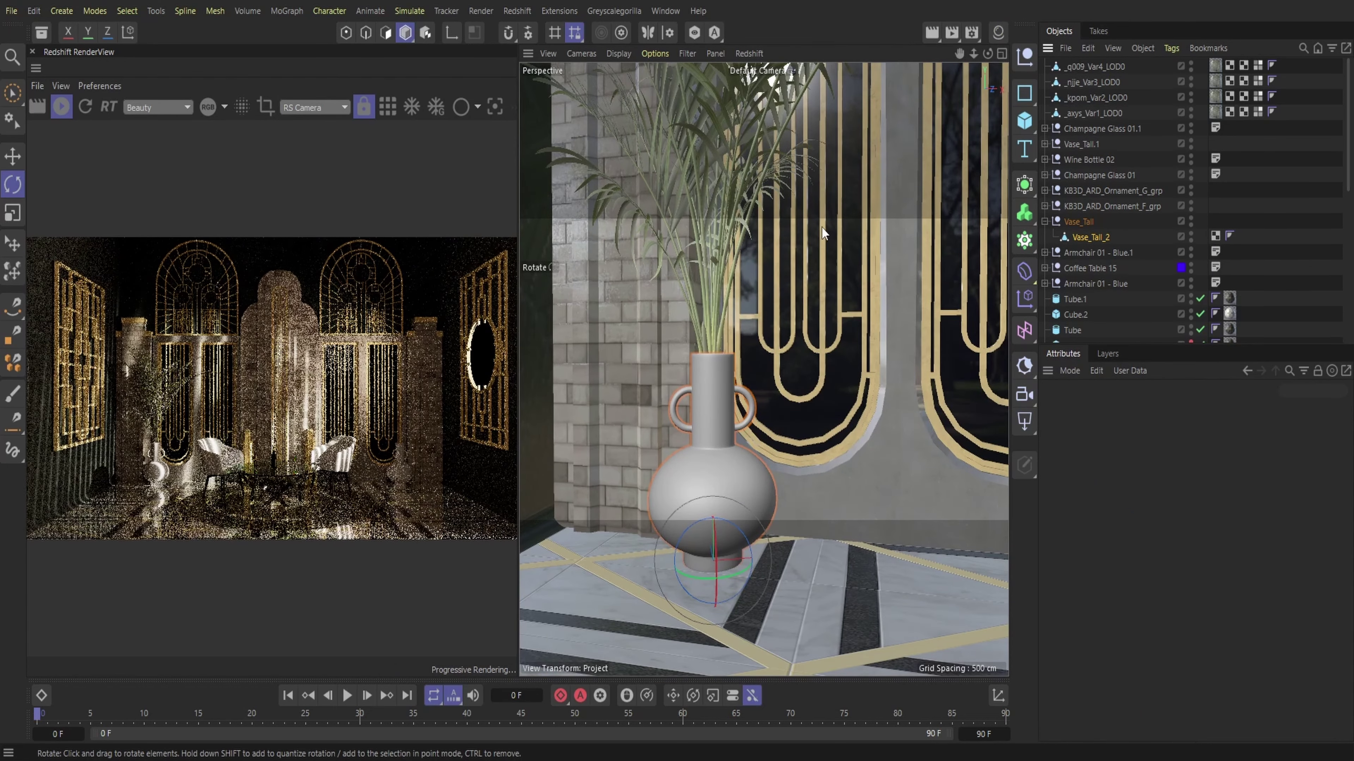
- Collapse the Vase_Tall null and move it directly below the four palm meshes in the object hierarchy
left_click(1044, 222)
left_click_drag(1099, 135, 1104, 125)
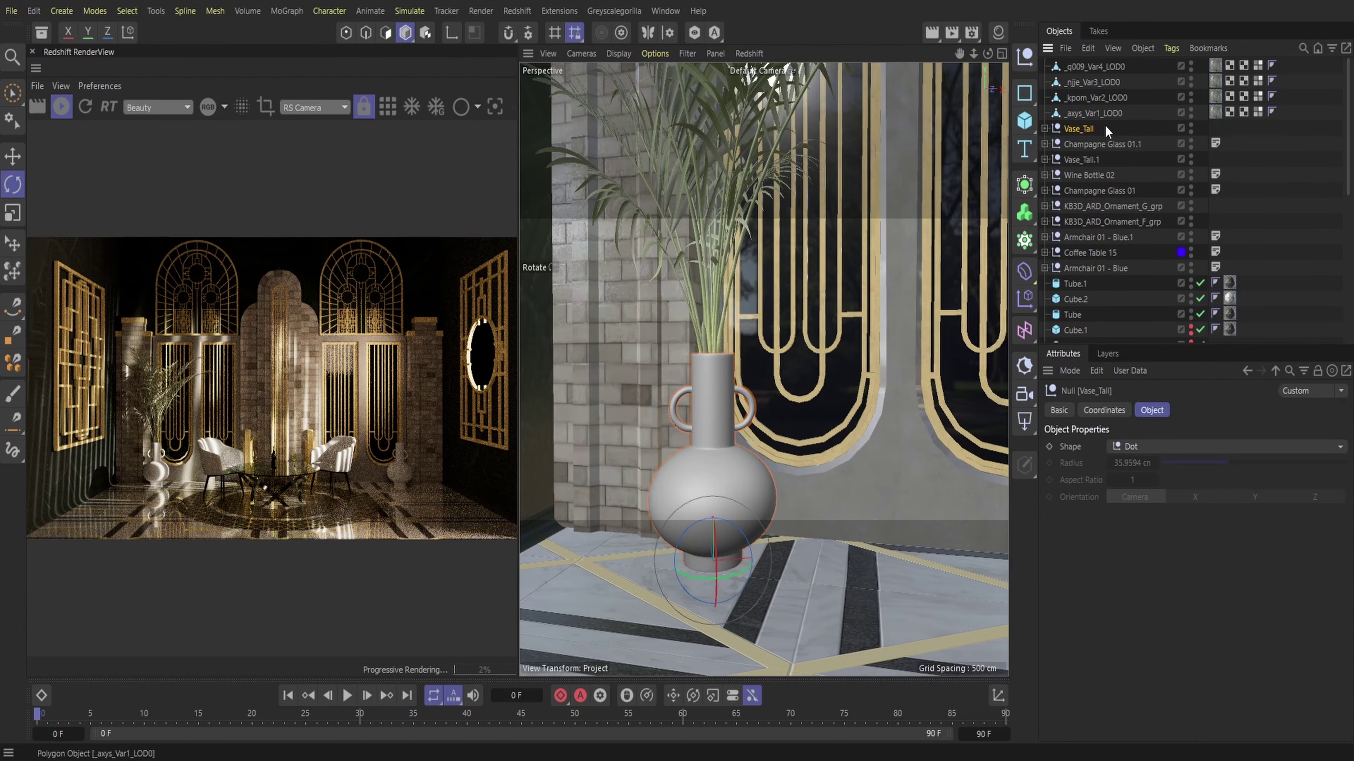
scroll(763, 369, "down", 3)
right_click_drag(763, 369, 693, 373, "alt")
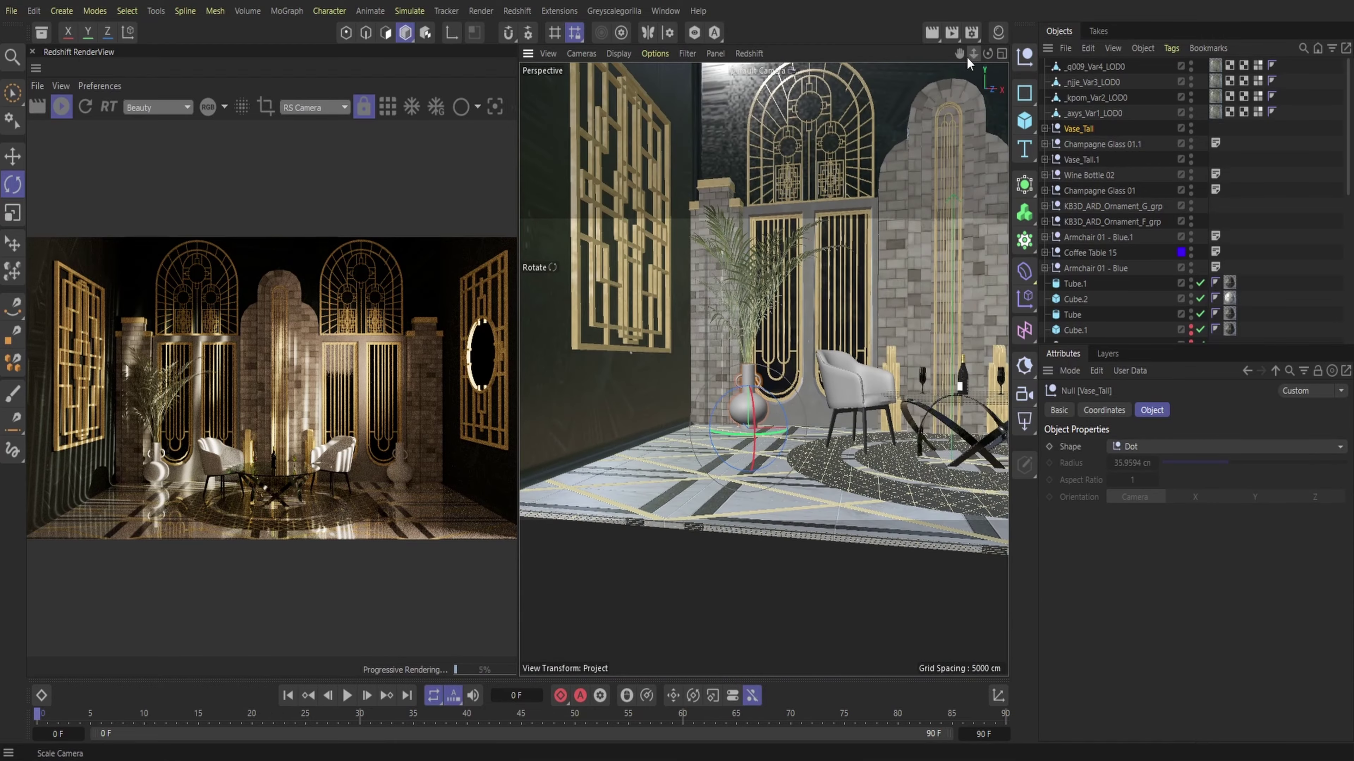
- Delete the palm-less duplicate vase Vase_Tall.1 beside the armchair near the mirror wall
middle_click_drag(763, 369, 570, 373, "alt")
left_click(894, 428)
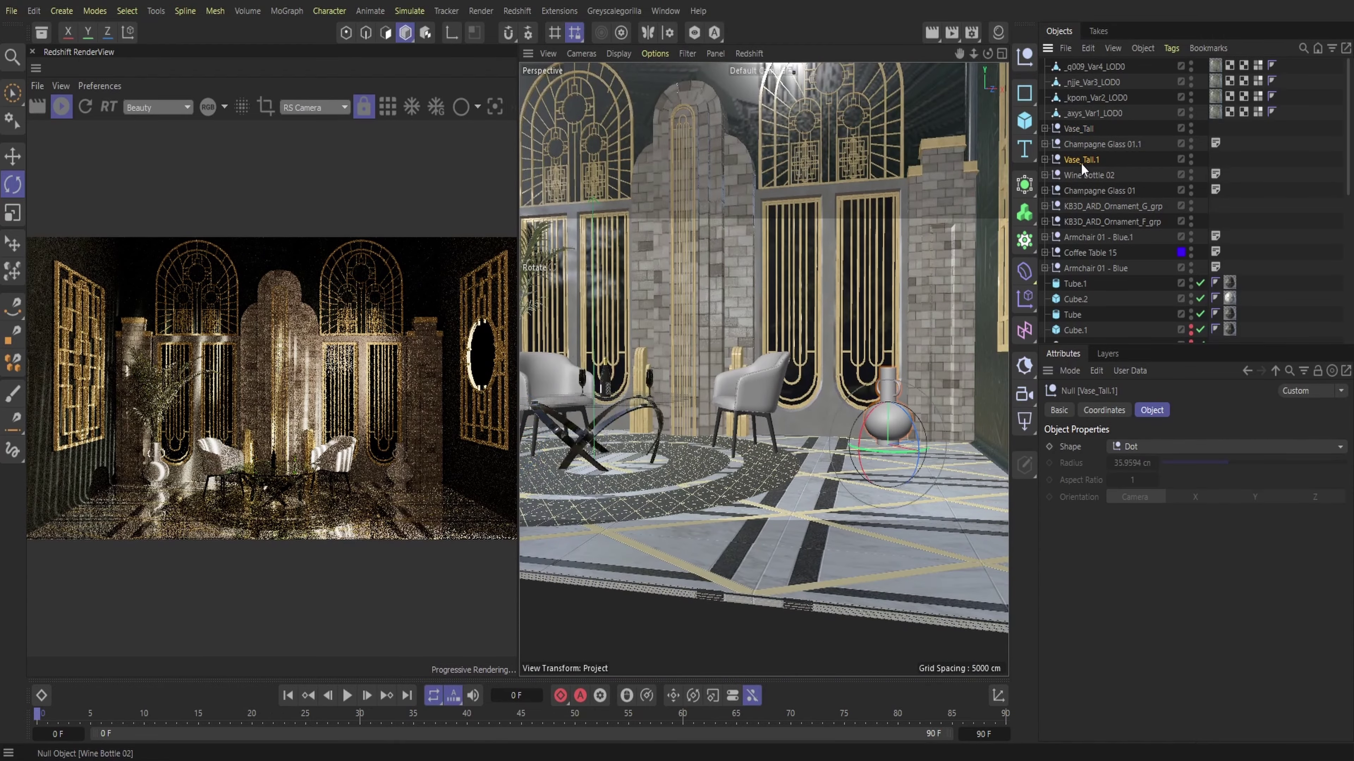
key("Delete")
- Duplicate the four palm meshes together with the Vase_Tall null and move the copy across the room beside the other armchair
left_click_drag(968, 56, 986, 54)
left_click_drag(1104, 131, 1071, 64)
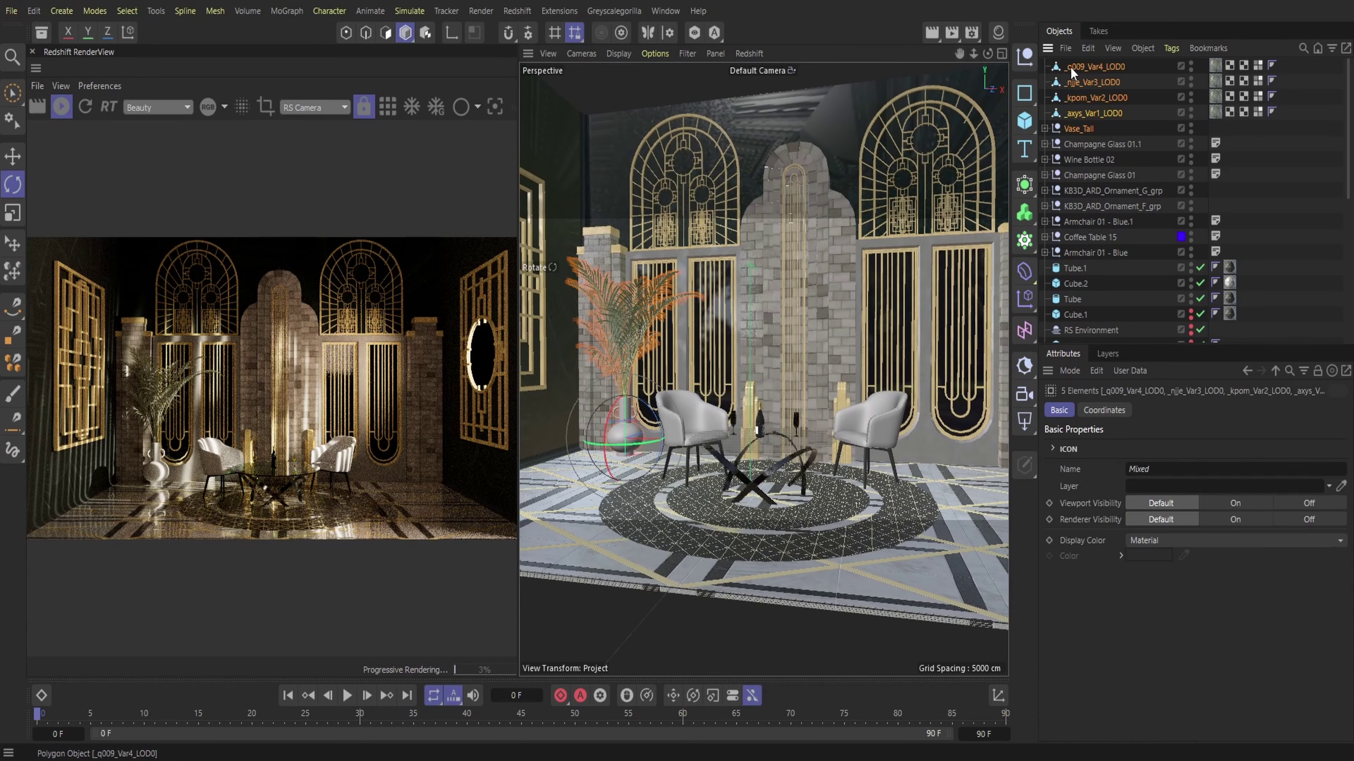
left_click(1088, 48)
left_click(1110, 131)
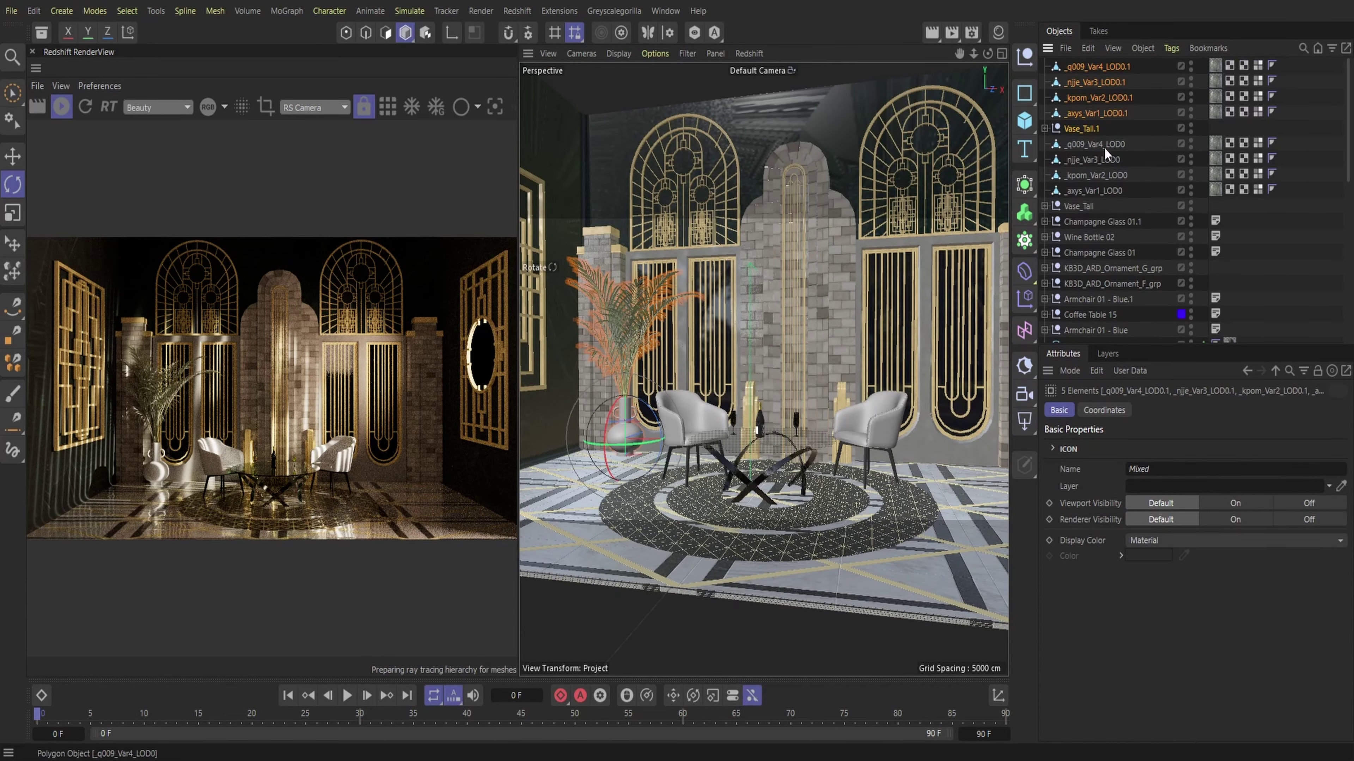
key("e")
left_click_drag(653, 443, 994, 468)
left_click_drag(956, 59, 900, 65)
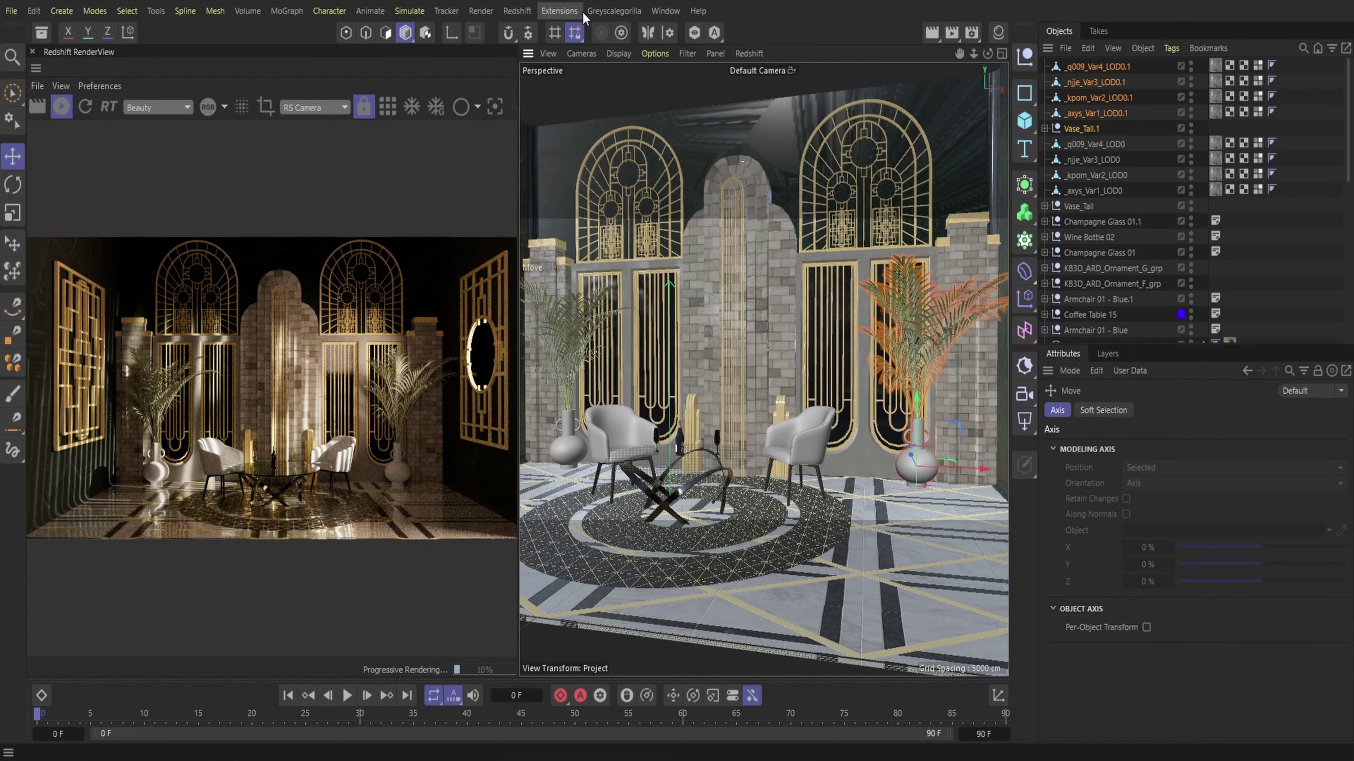
- Frame the seating area up close and render it through the Perspective camera to inspect the armchairs and table
left_click_drag(973, 53, 1034, 54)
left_click(315, 107)
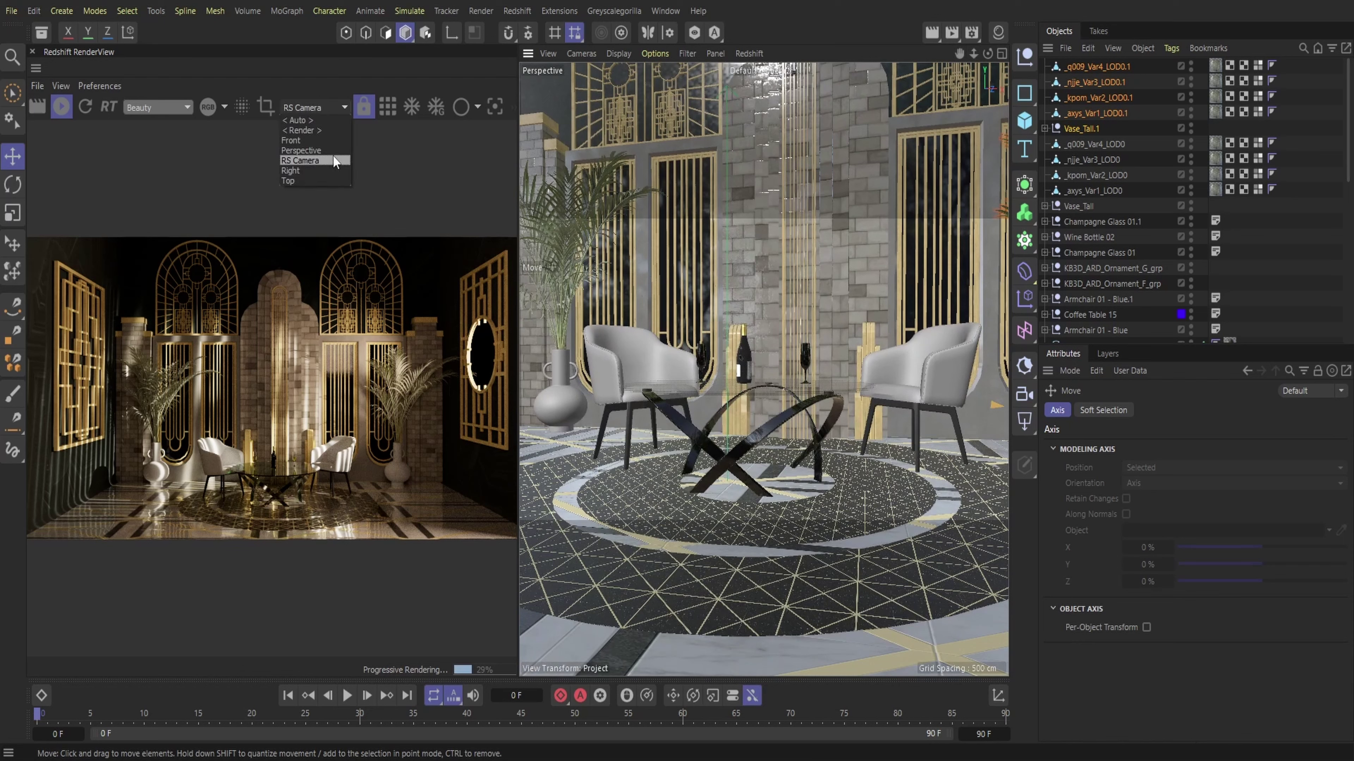
left_click(333, 154)
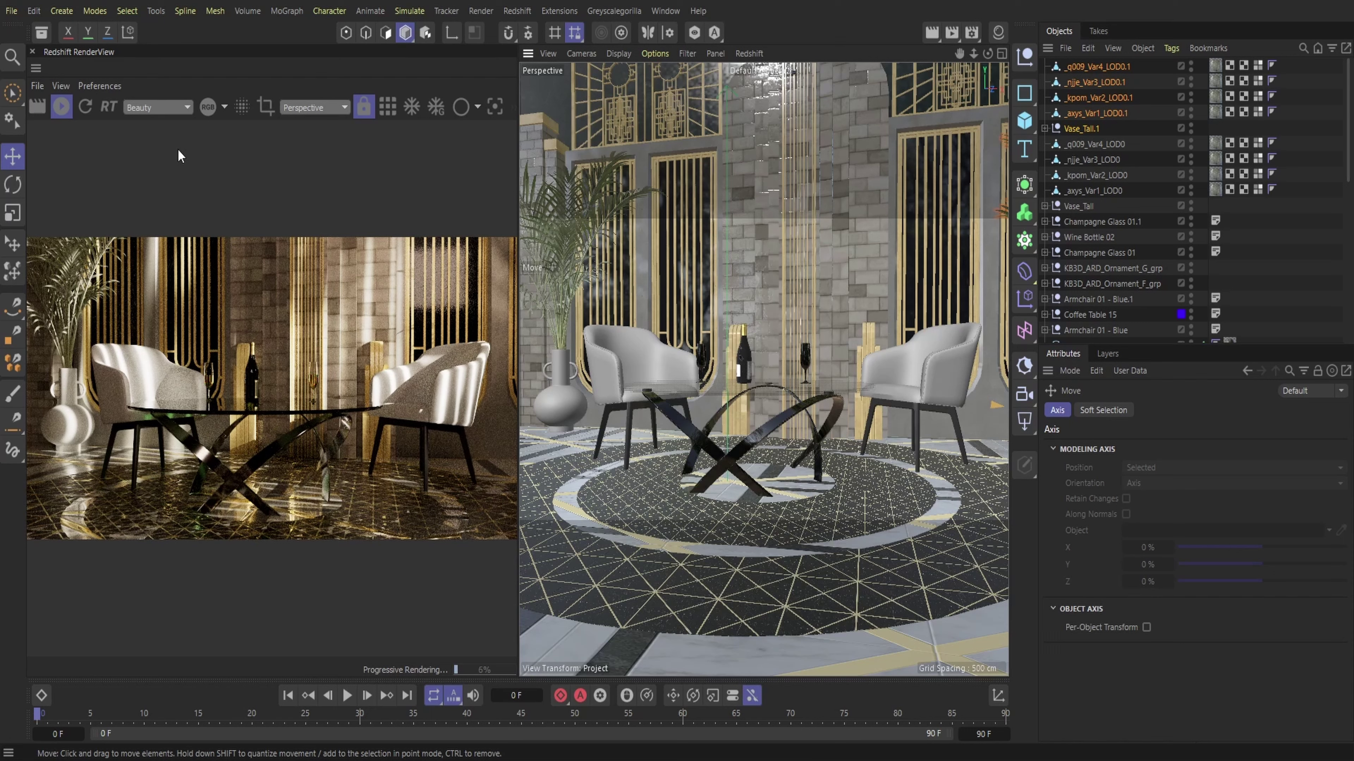
- Load the Abstract White Line material from the Greyscalegorilla Plus Library into the scene and close the library
left_click(614, 10)
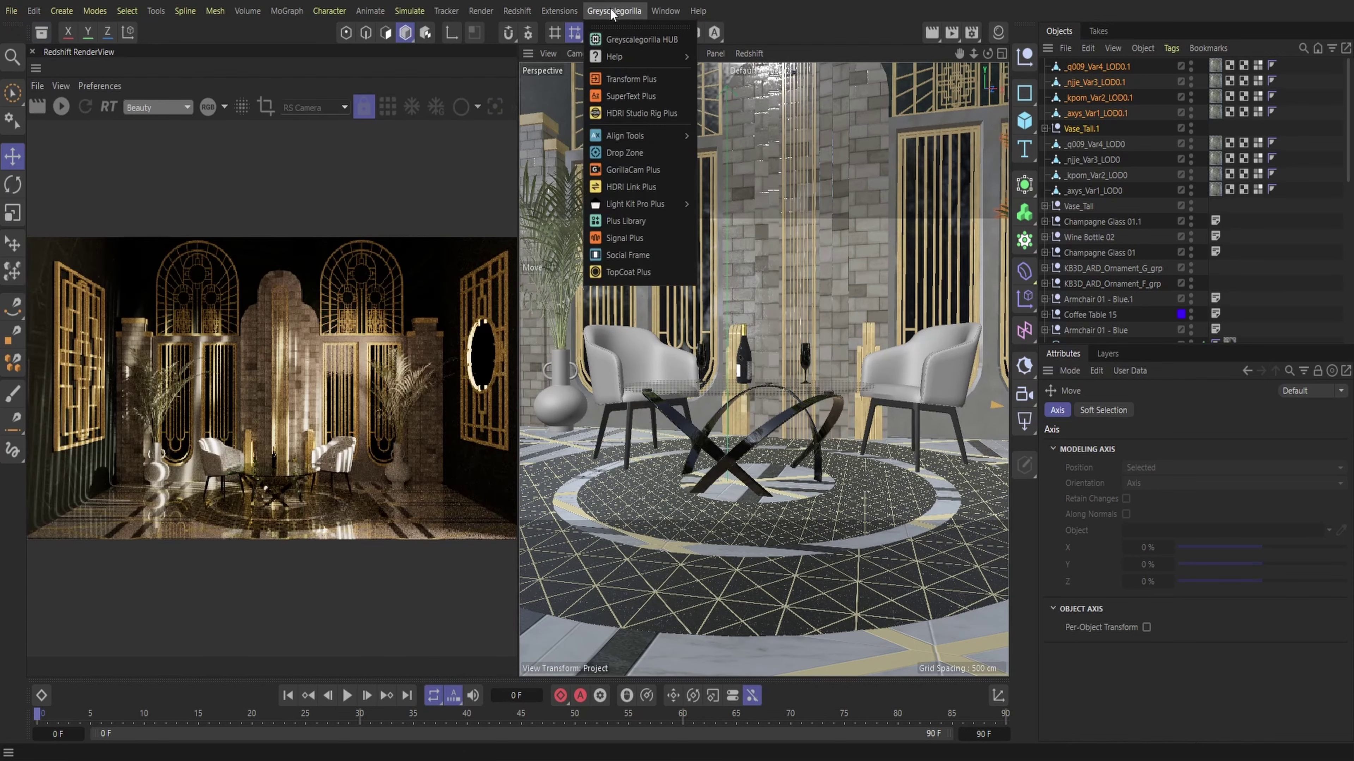
left_click(617, 224)
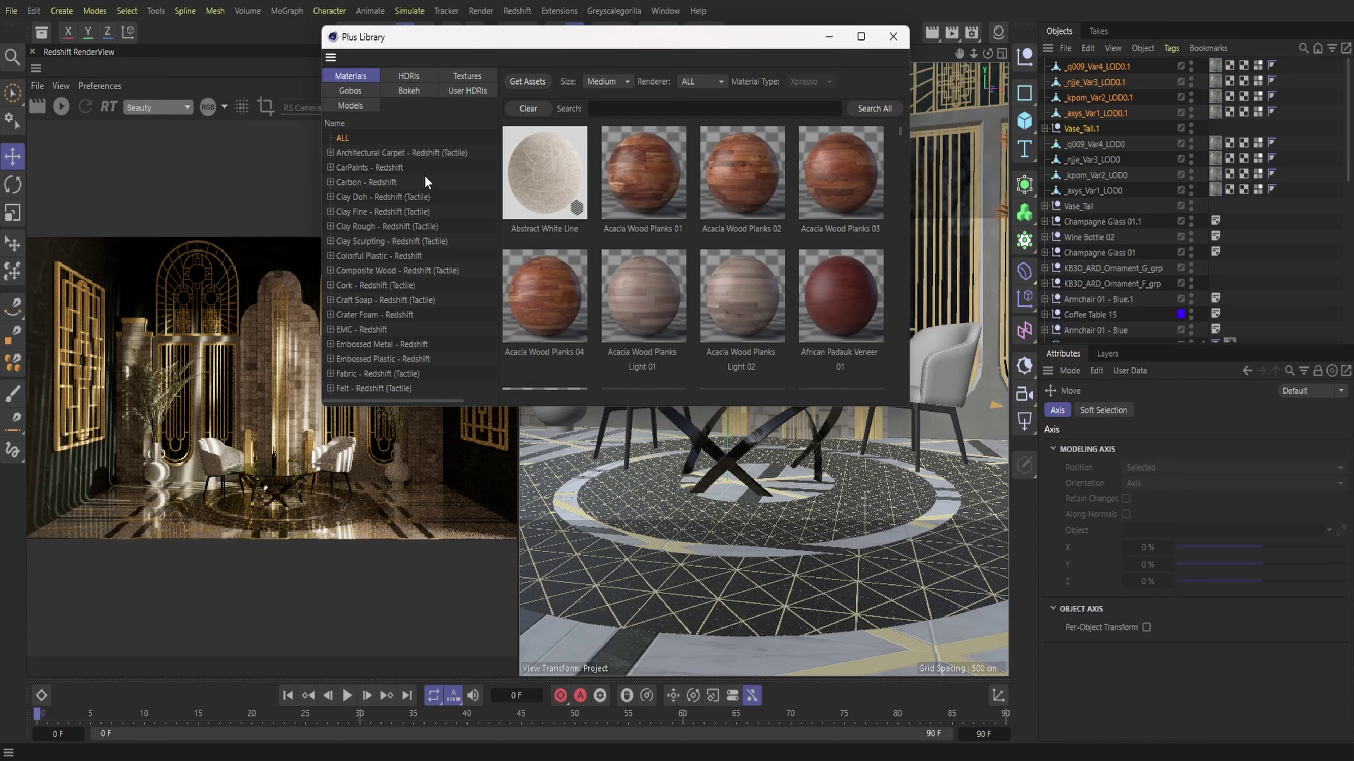
left_click(549, 178)
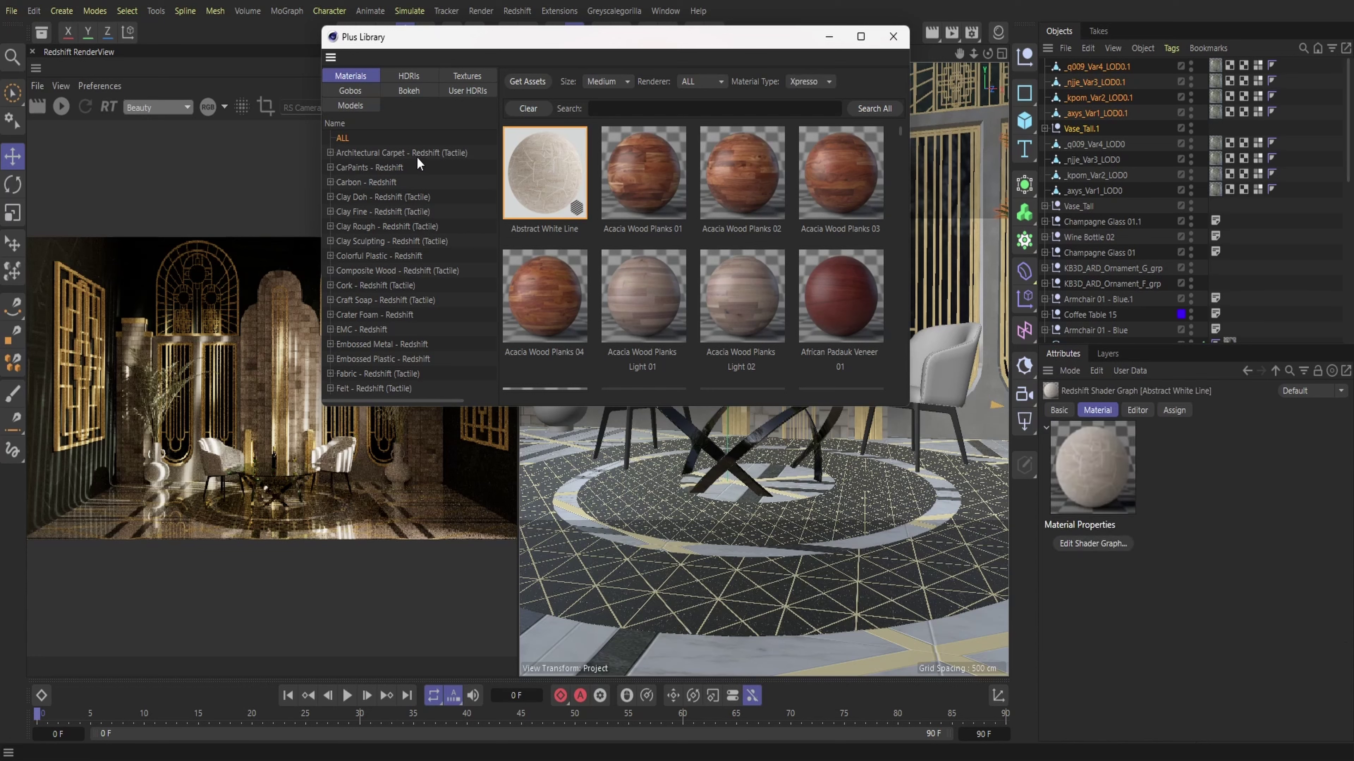
left_click(893, 37)
- Apply the Abstract White Line material to both armchairs and hide the material list
left_click(998, 33)
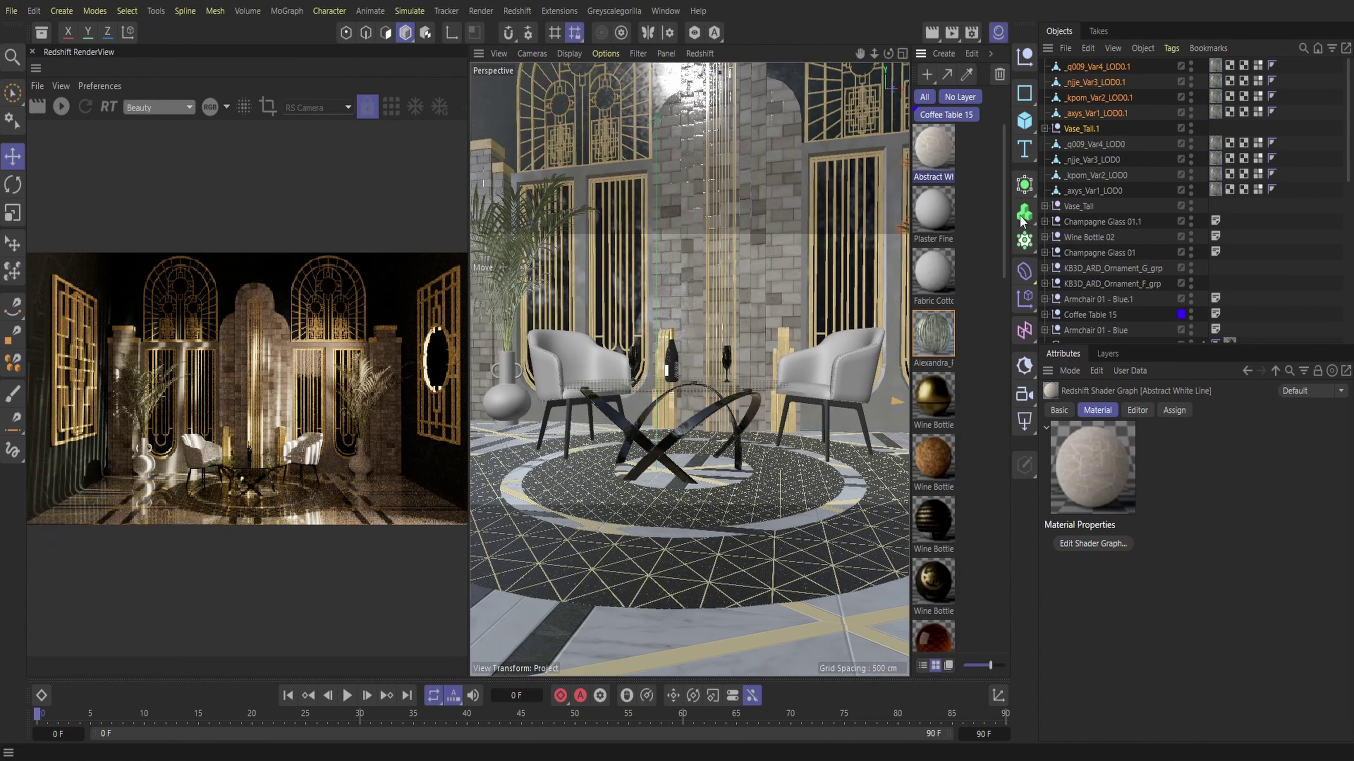
left_click_drag(936, 162, 581, 368)
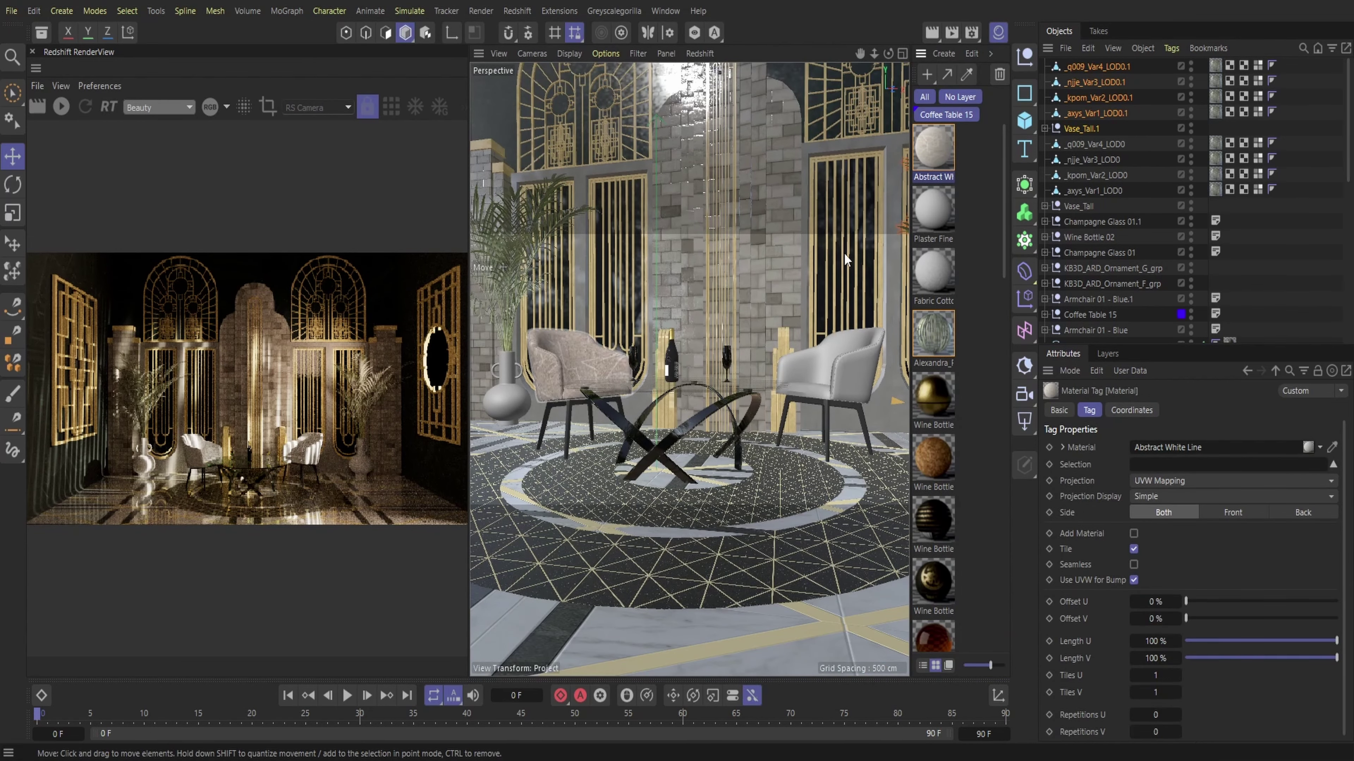
left_click_drag(933, 153, 872, 356)
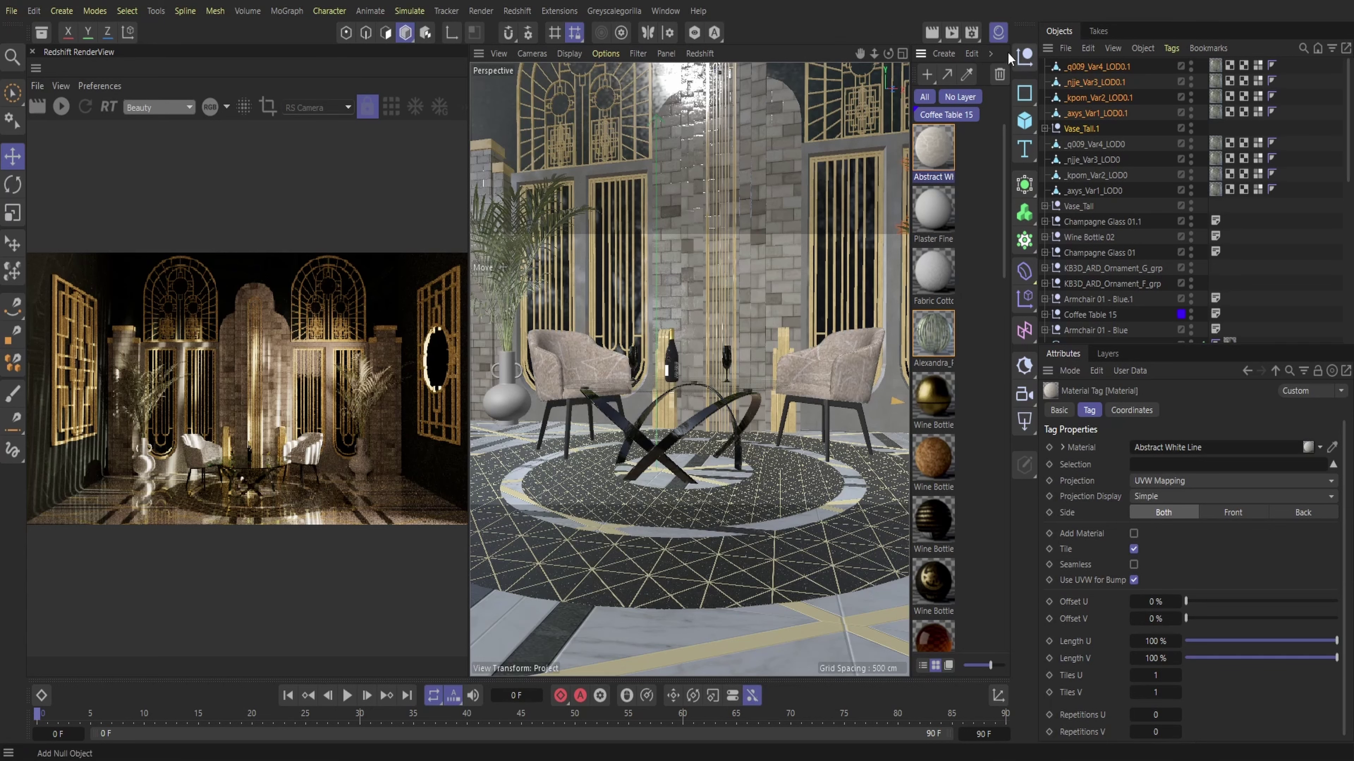
left_click(997, 34)
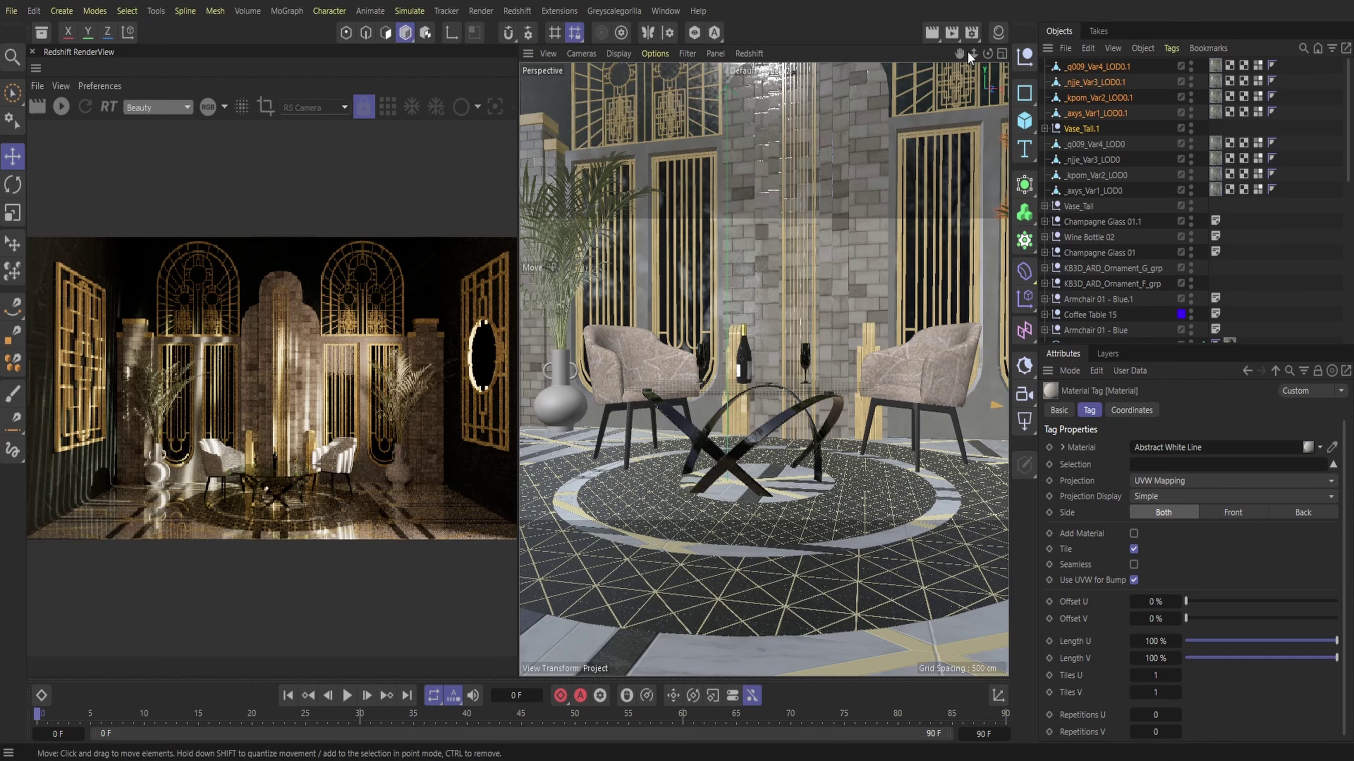
- Apply the Plaster Fine 001 White 440cm material to both tall vases, hide the material list and save the project
left_click(997, 34)
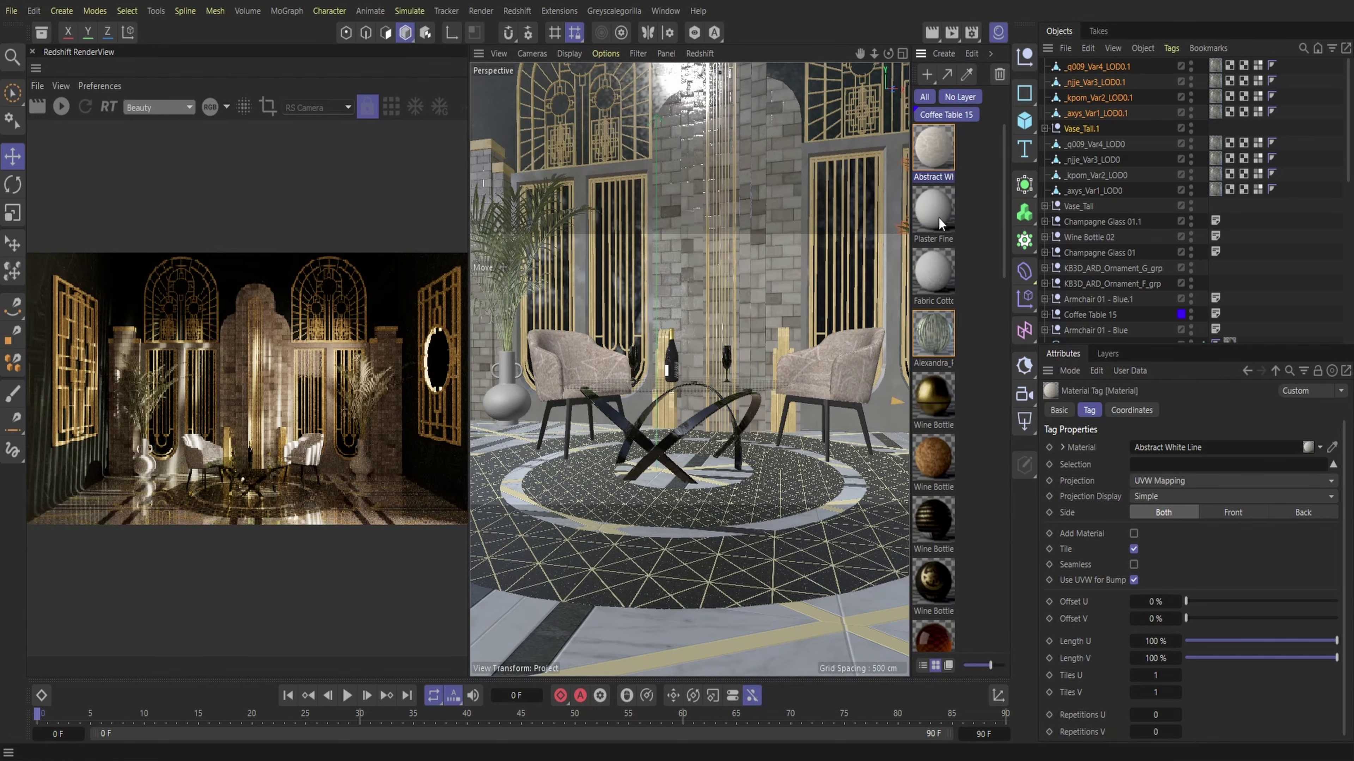
left_click_drag(939, 223, 507, 389)
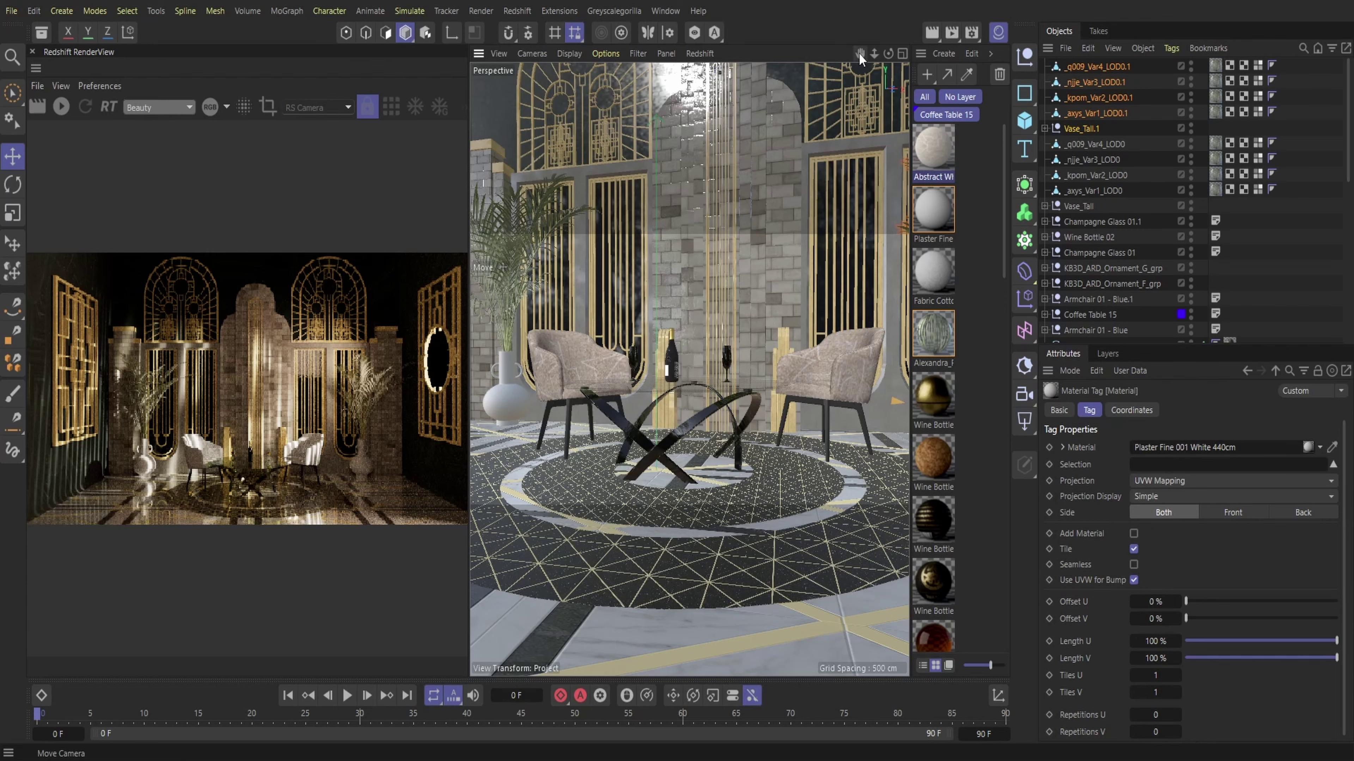
left_click_drag(859, 55, 821, 59)
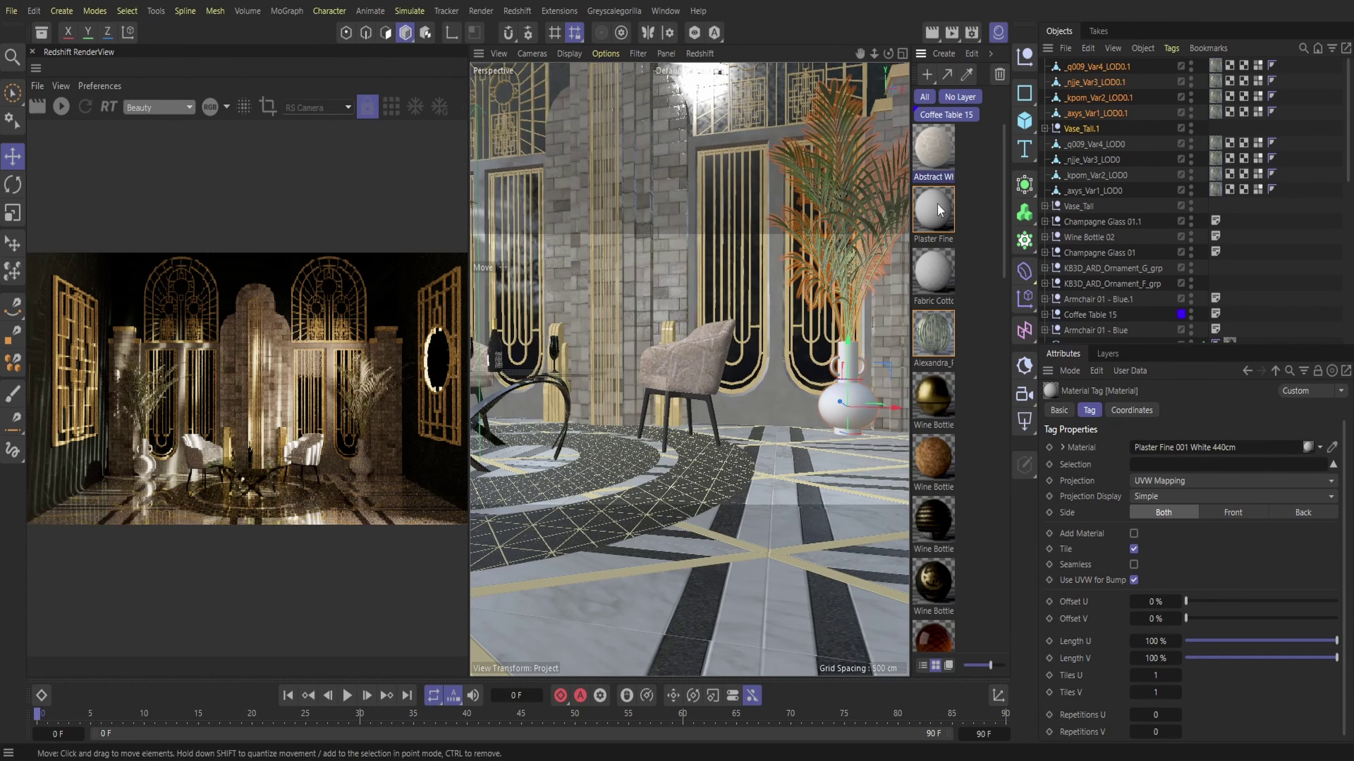
left_click(997, 33)
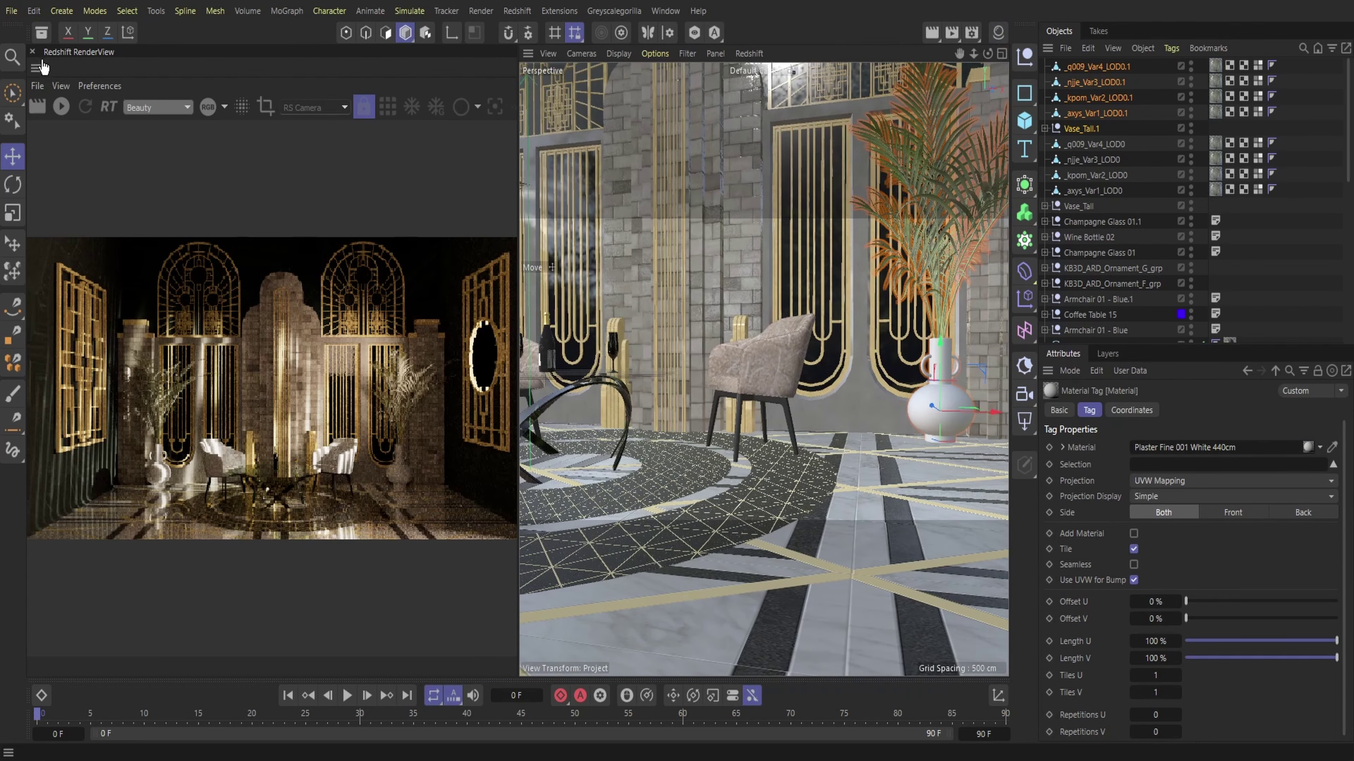
left_click(10, 11)
left_click(52, 205)
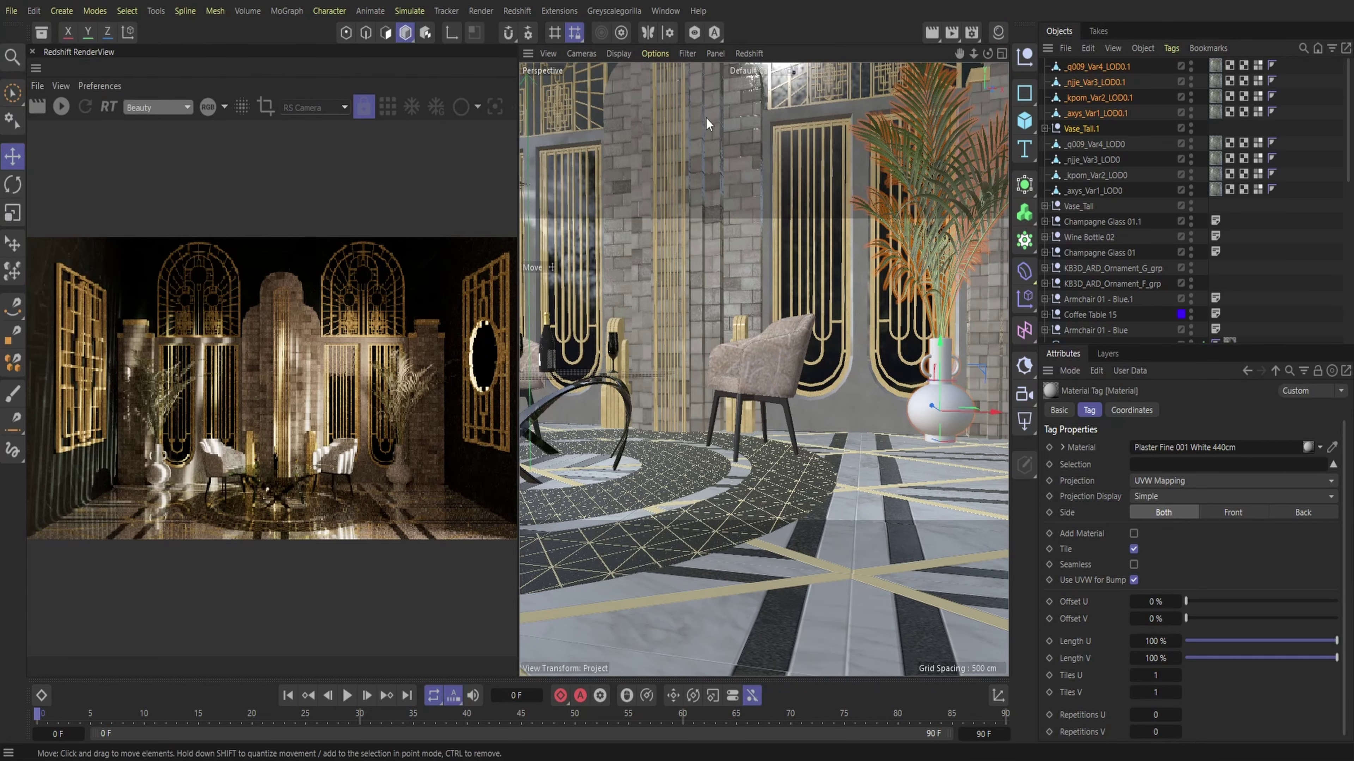
- Shift the RS Camera's framing slightly sideways and return the viewport to the Default Camera
left_click(760, 70)
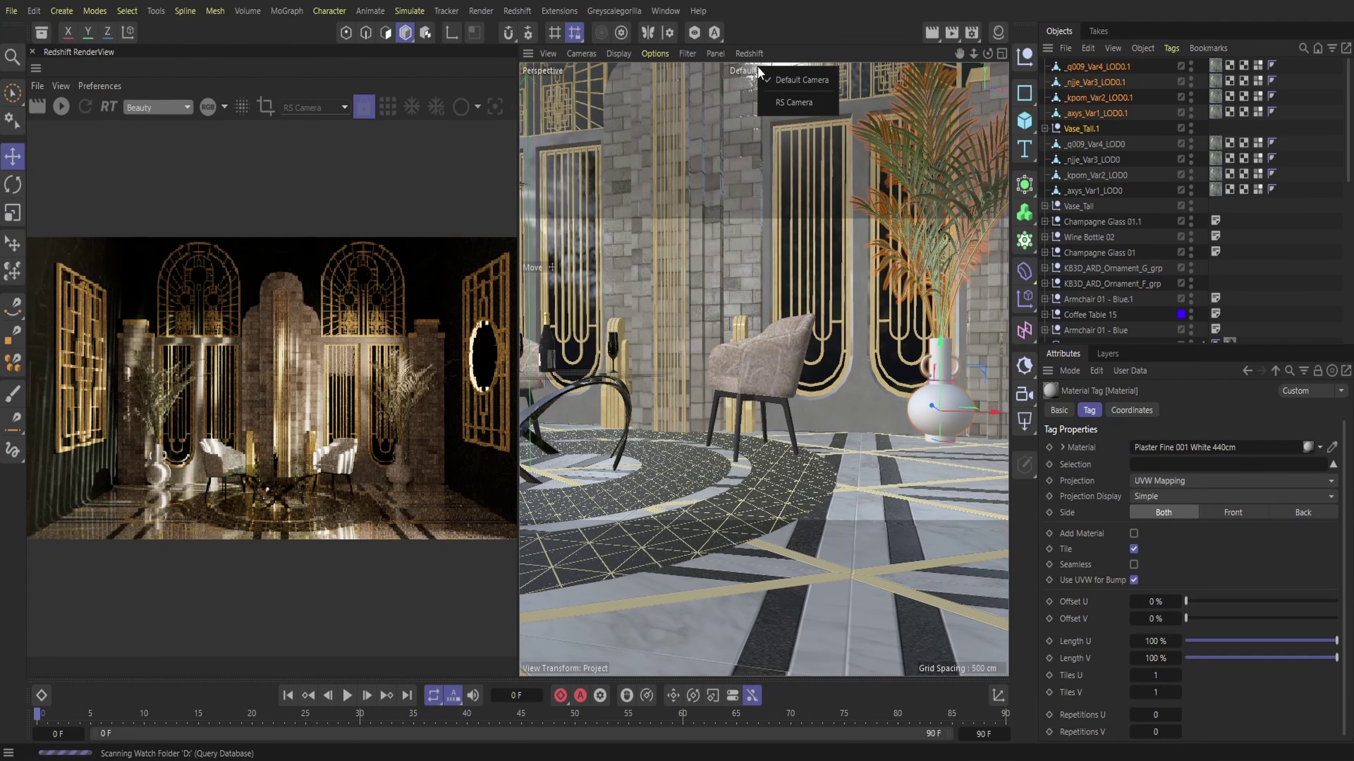
left_click(794, 103)
left_click(1044, 129)
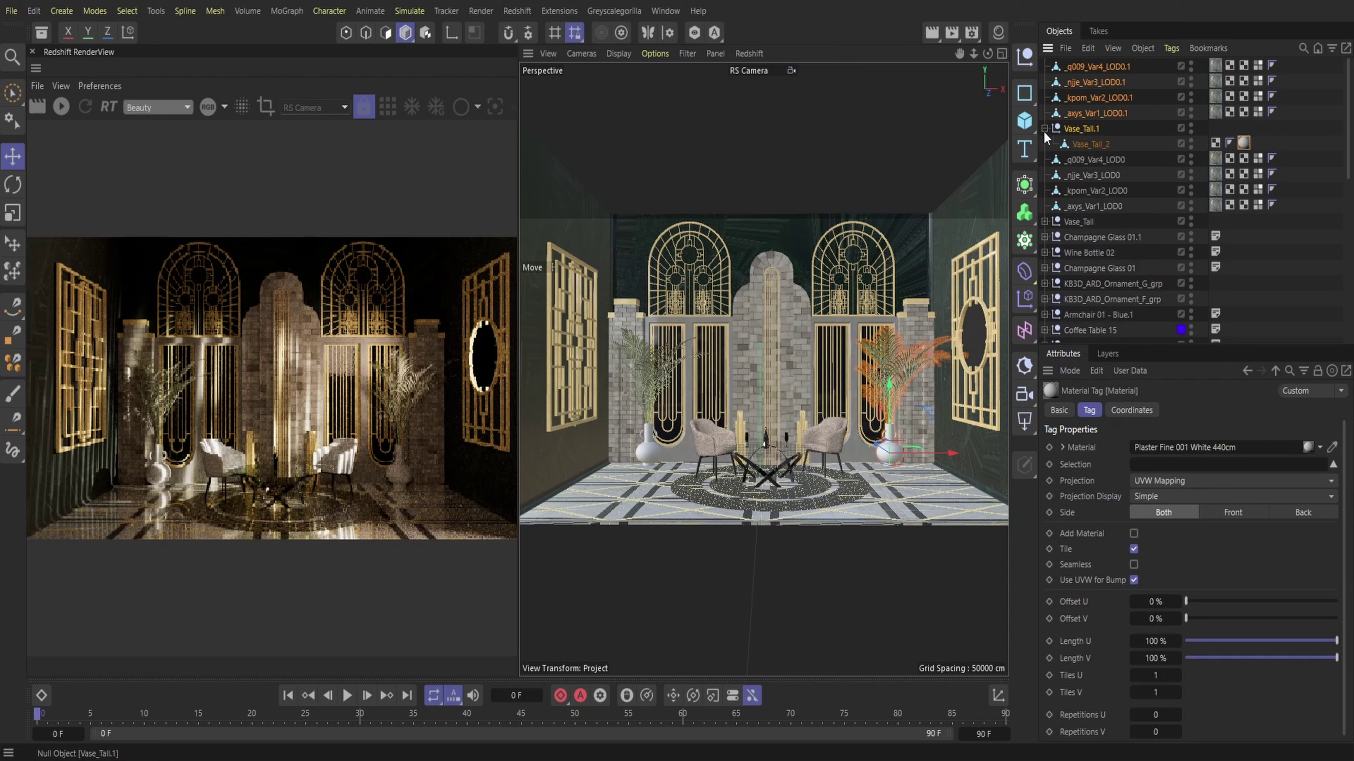
left_click(1044, 130)
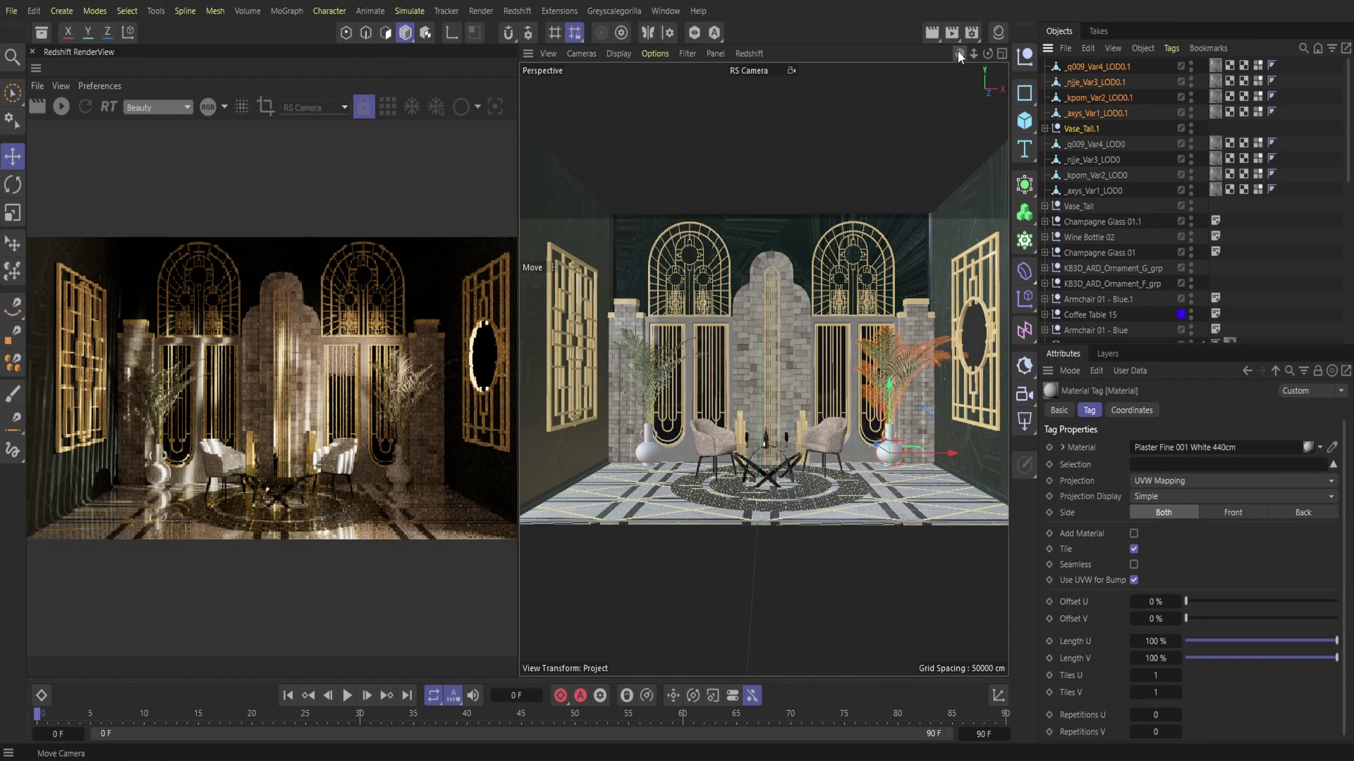
mouse_move(957, 50)
left_mouse_down()
mouse_move(932, 49)
mouse_move(967, 53)
left_mouse_up()
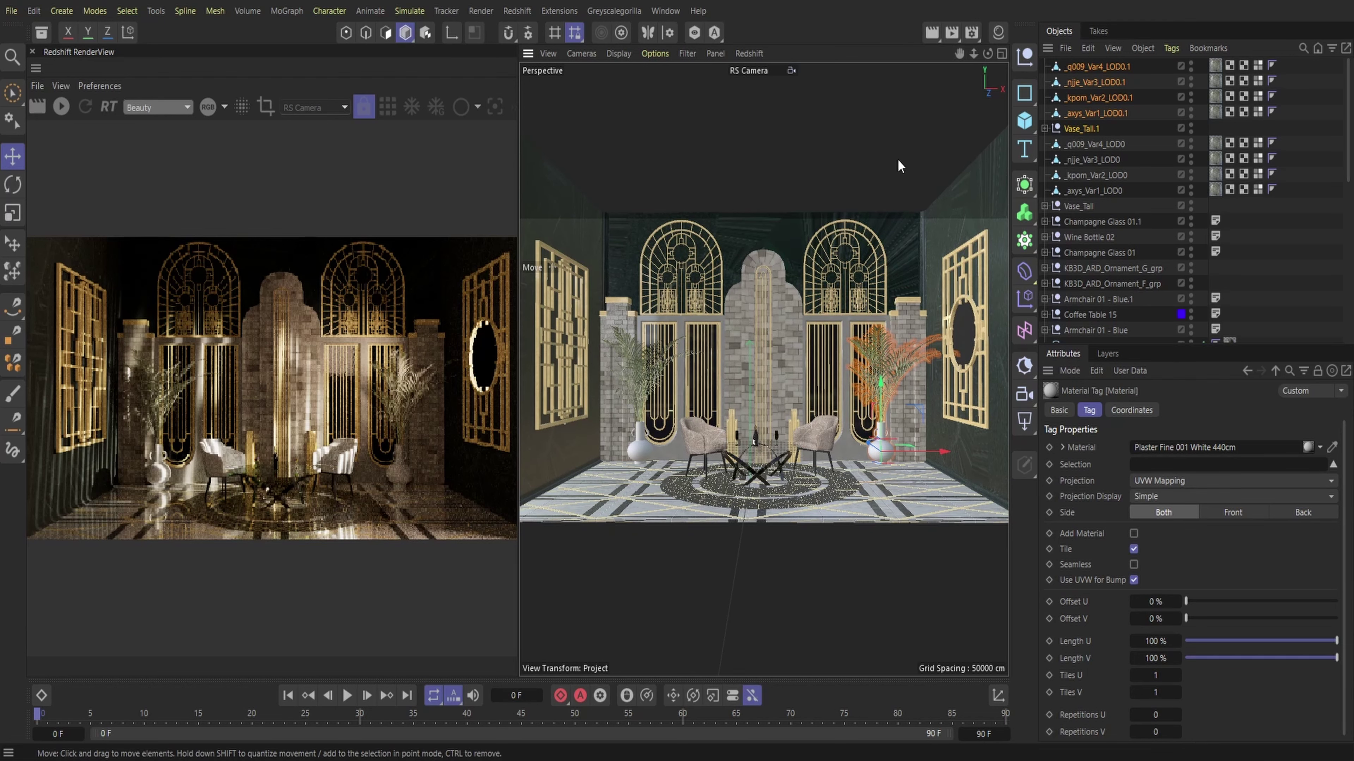
left_click(761, 74)
left_click(801, 85)
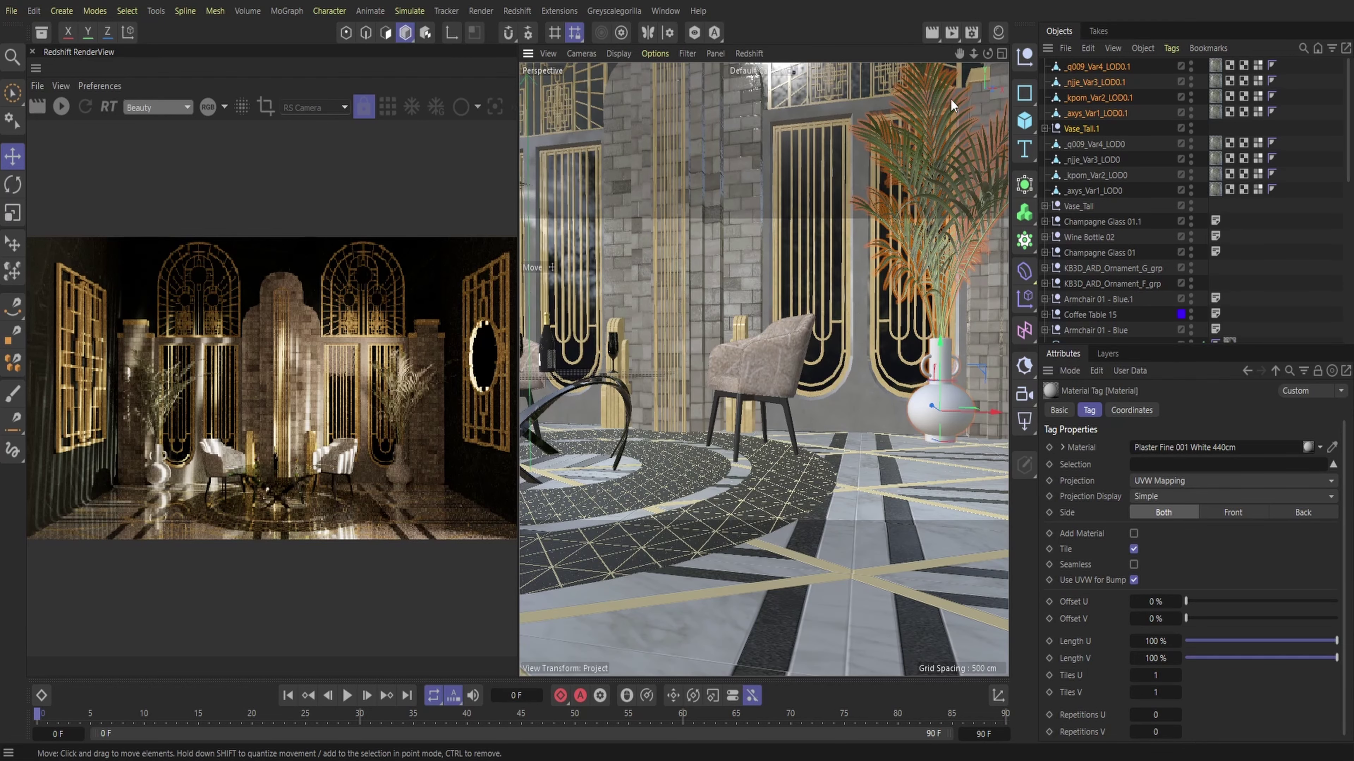
- Add a Redshift area light and move it outside the room beyond the side wall with the round mirror
left_click_drag(973, 53, 1010, 56)
left_click(513, 10)
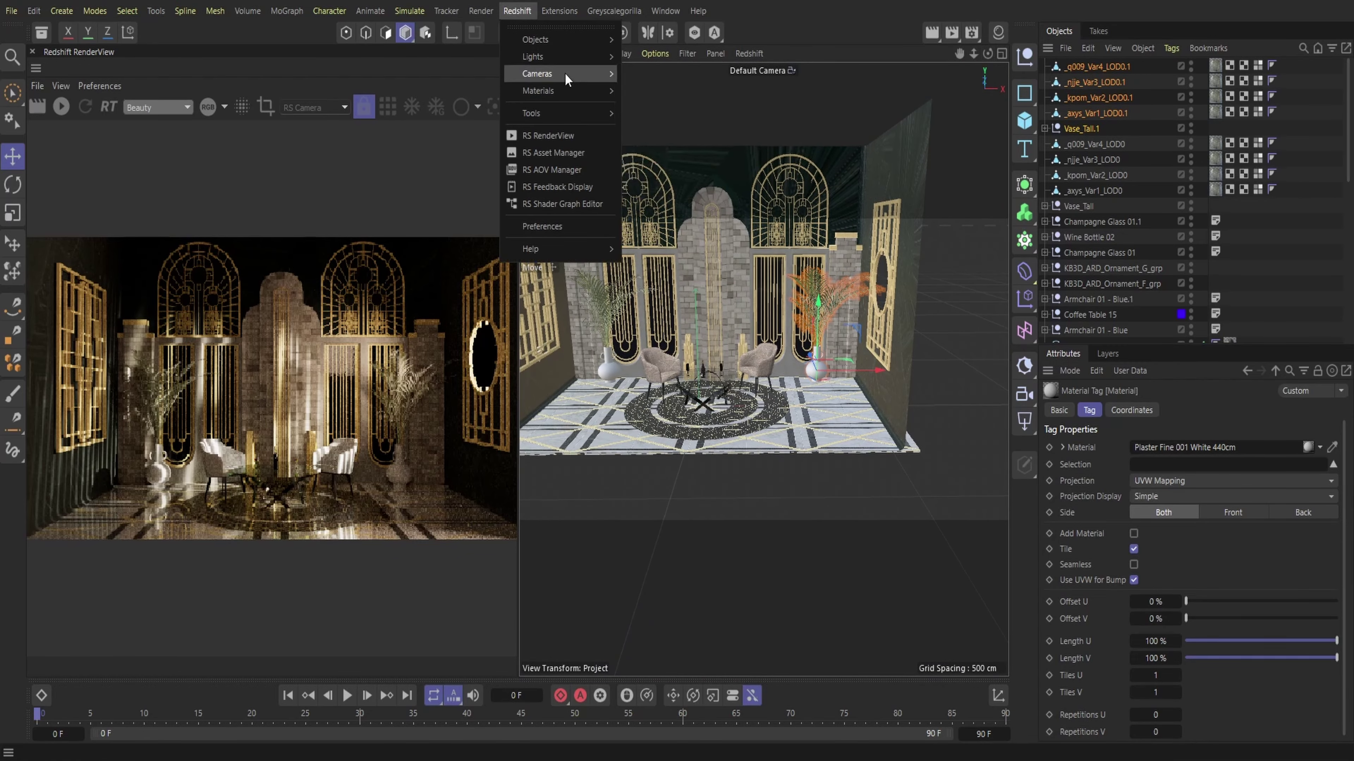
mouse_move(555, 53)
left_click(645, 116)
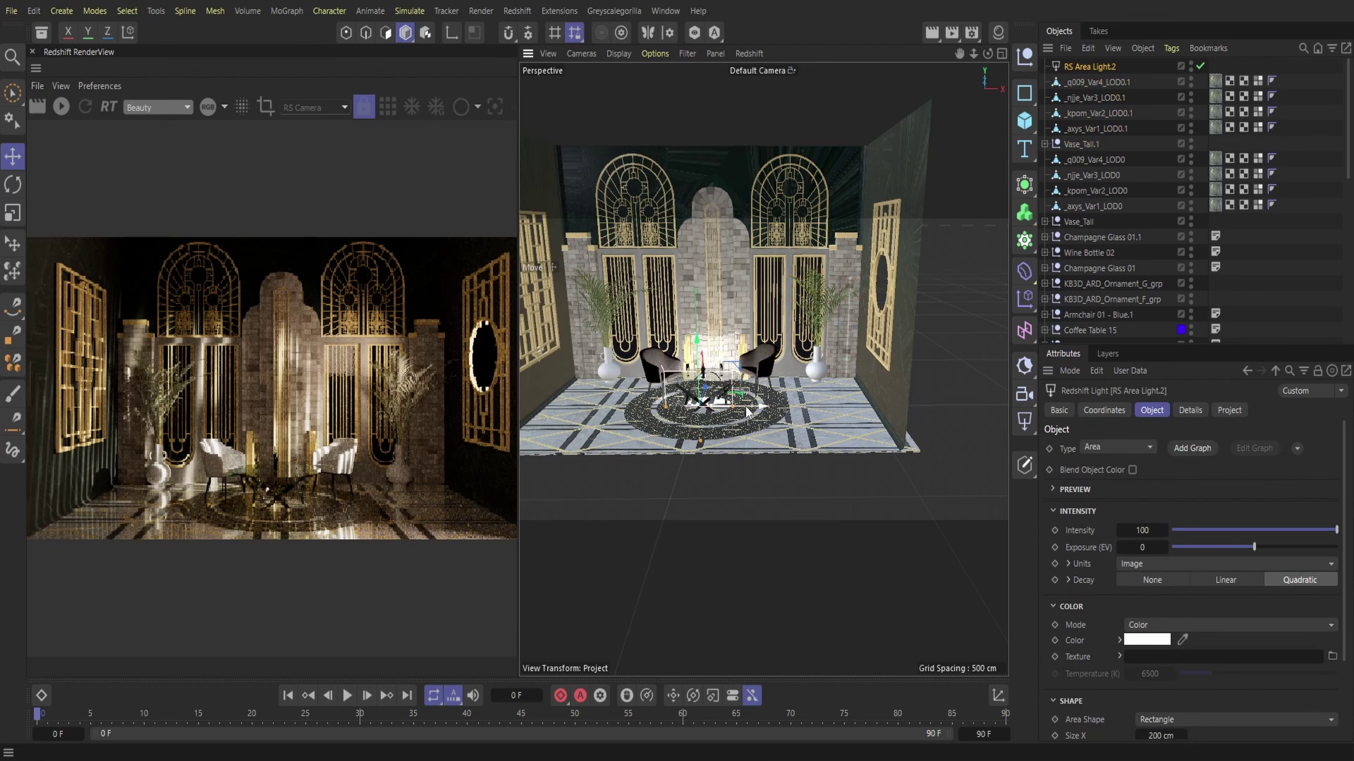
left_click_drag(746, 406, 991, 416)
- Rotate the new area light to face the room's side wall, raise it slightly and show its object properties
left_click(13, 185)
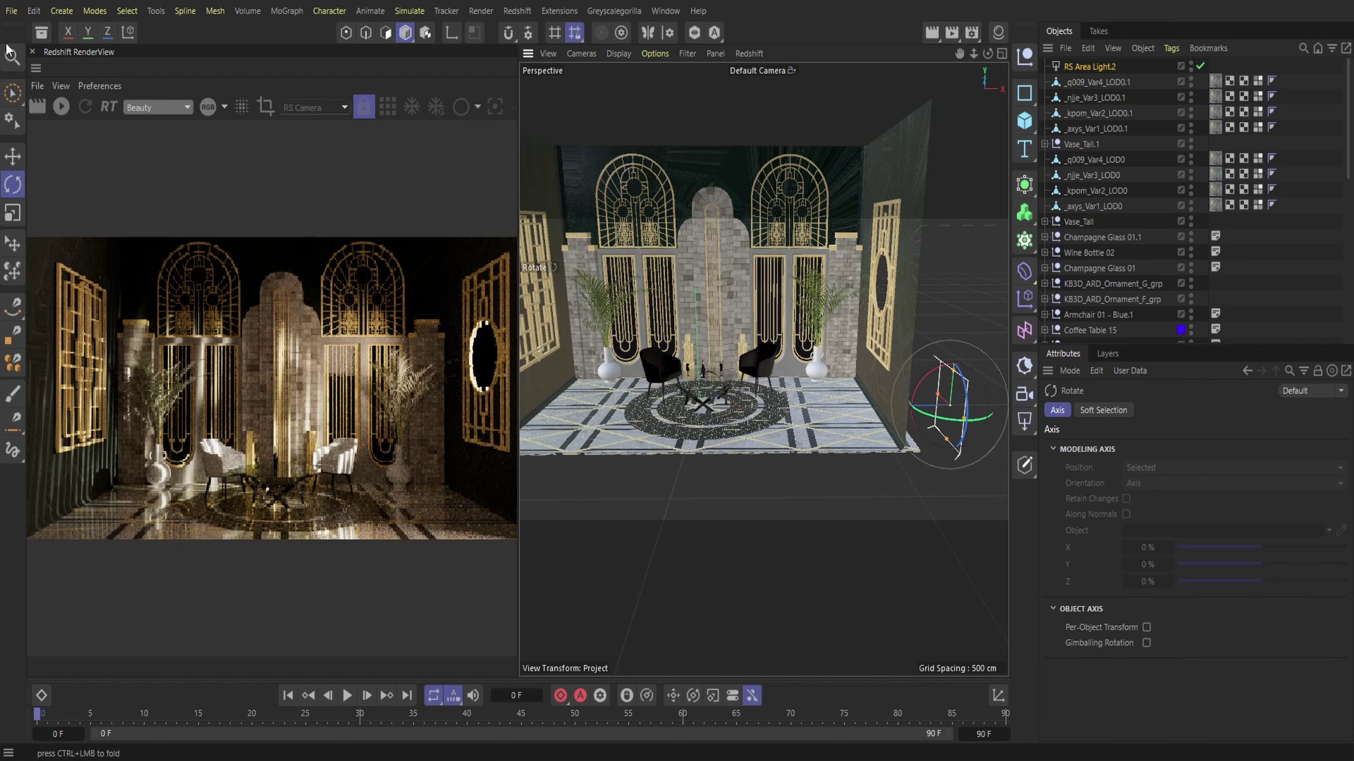
key("e")
left_click_drag(960, 442, 965, 389)
left_click(1085, 69)
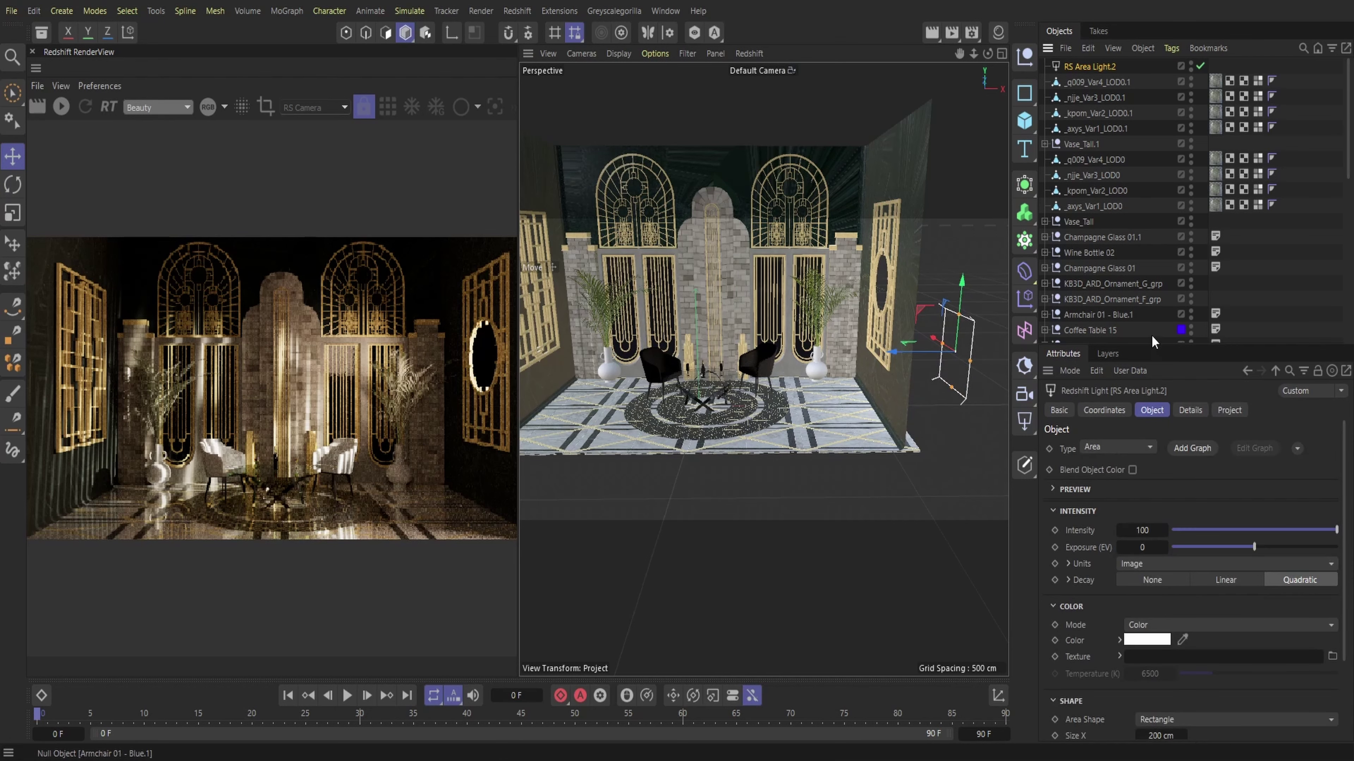